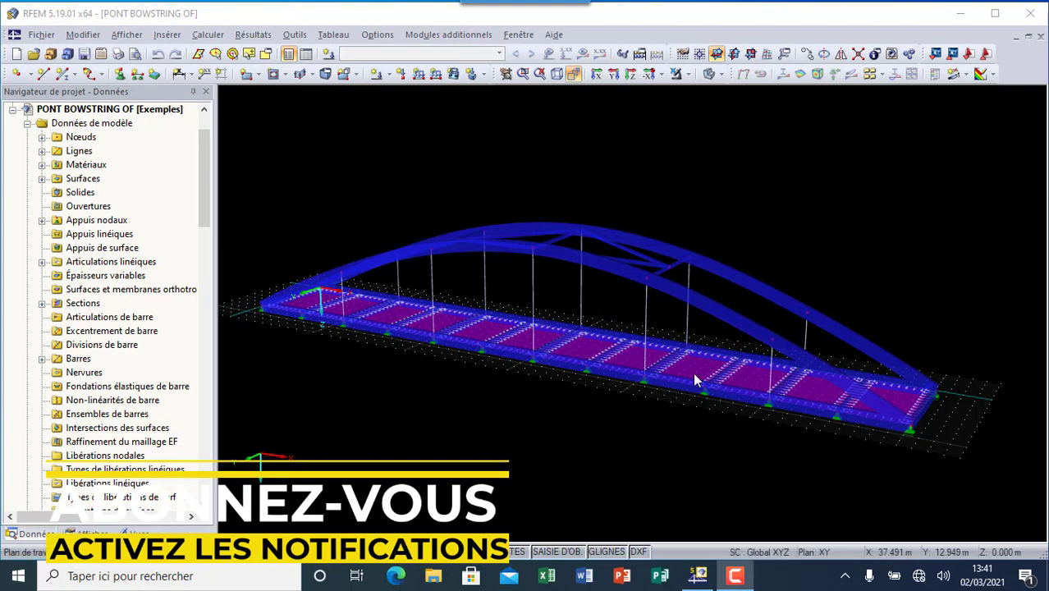
pyautogui.click(723, 276)
pyautogui.click(556, 187)
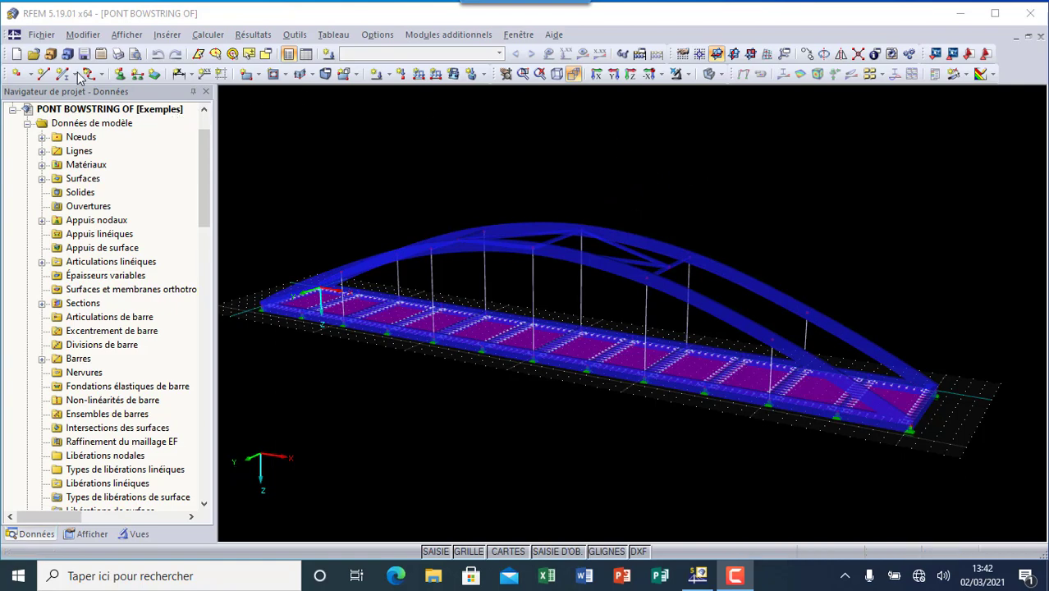
pyautogui.click(735, 576)
pyautogui.click(735, 576)
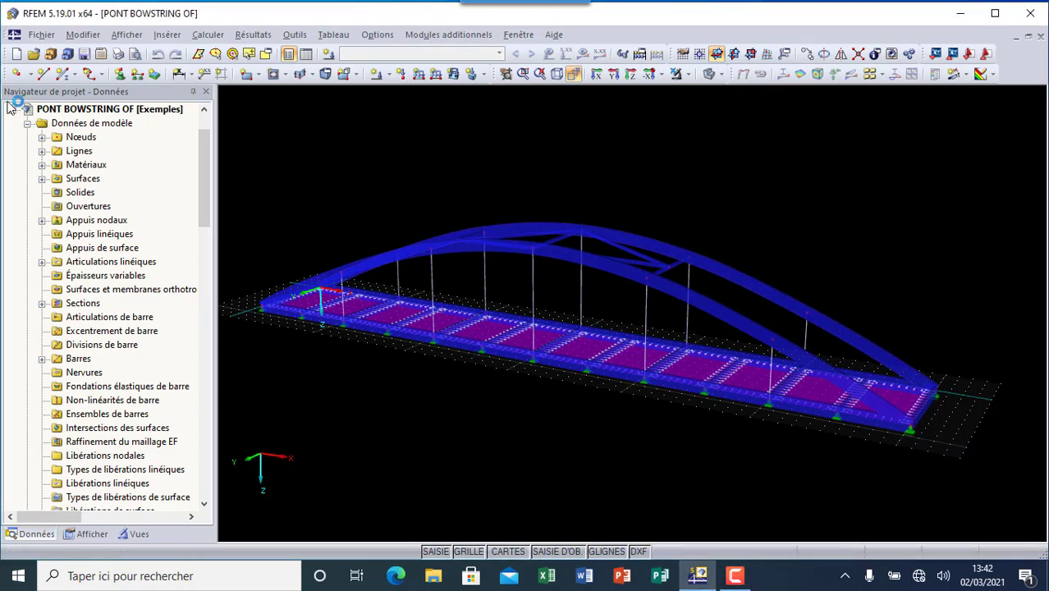
# Create a new 3D model named PONT BOWSTRING OFF in the Exemples project
pyautogui.click(15, 55)
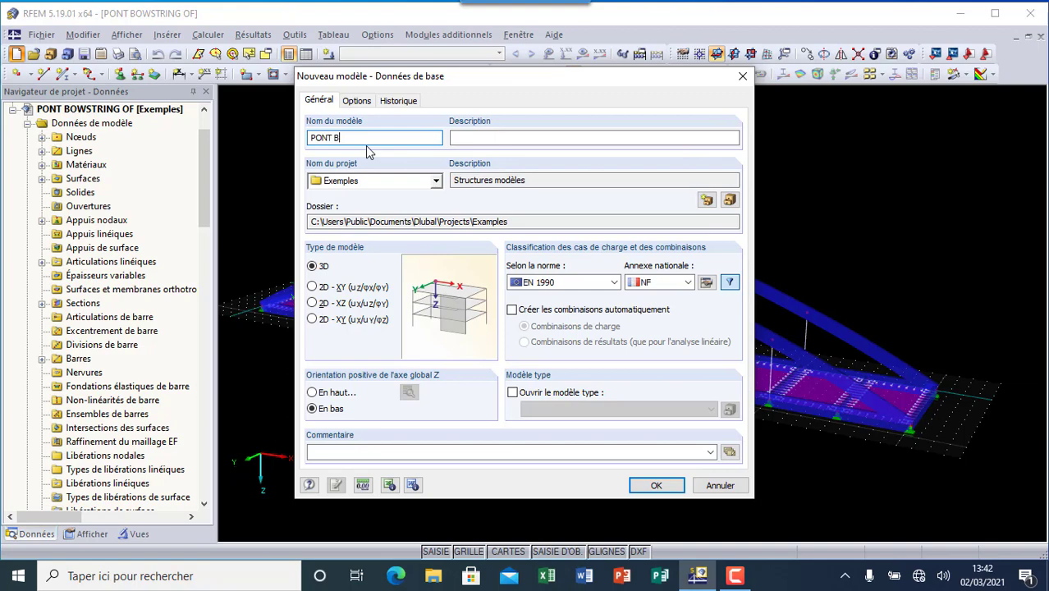
pyautogui.write('PONT BOWSTRING')
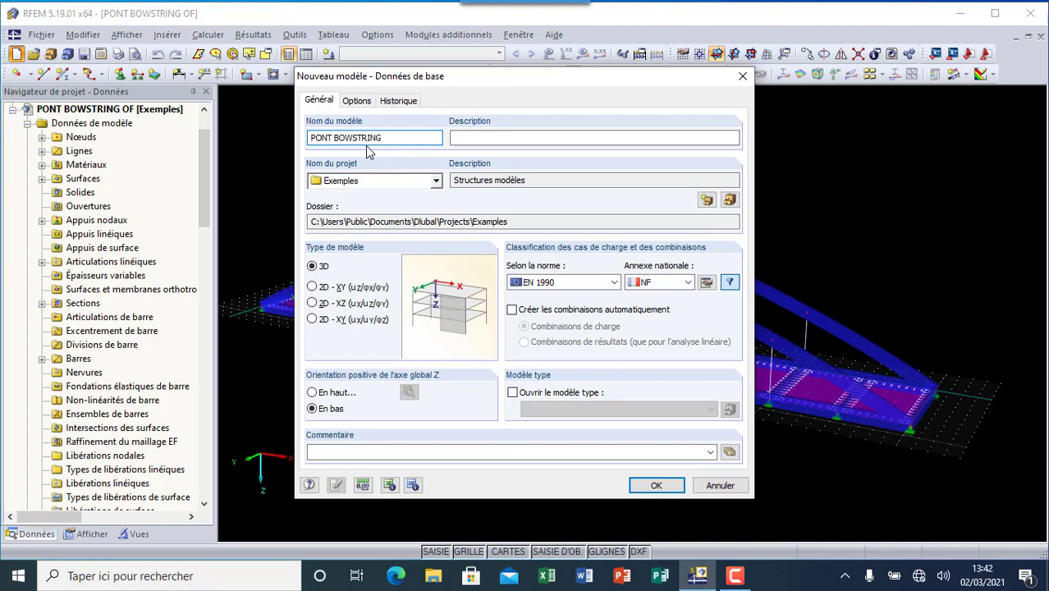
pyautogui.write(' F')
pyautogui.write('FF')
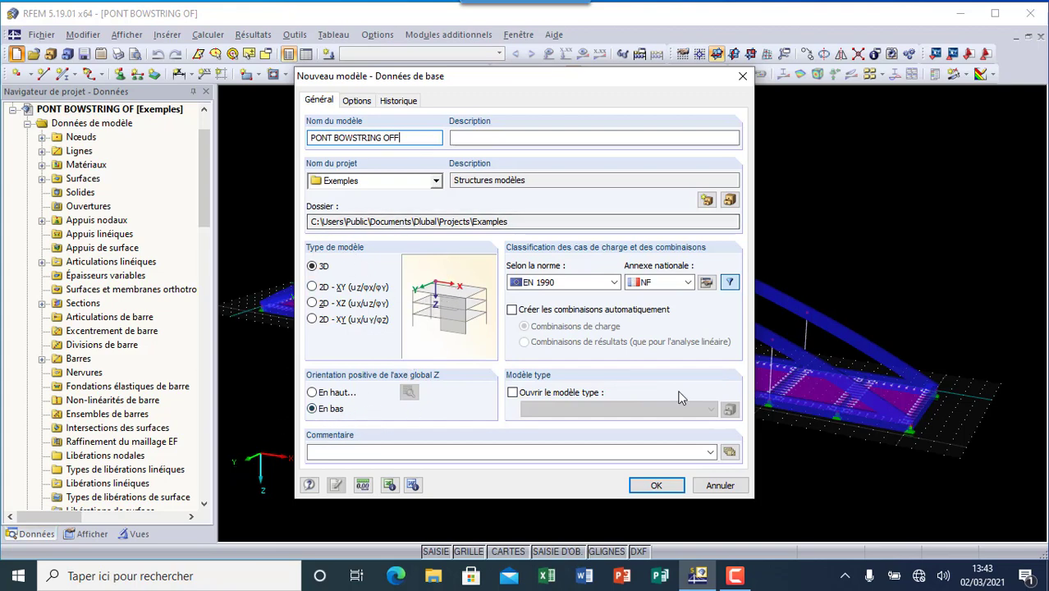
pyautogui.click(657, 485)
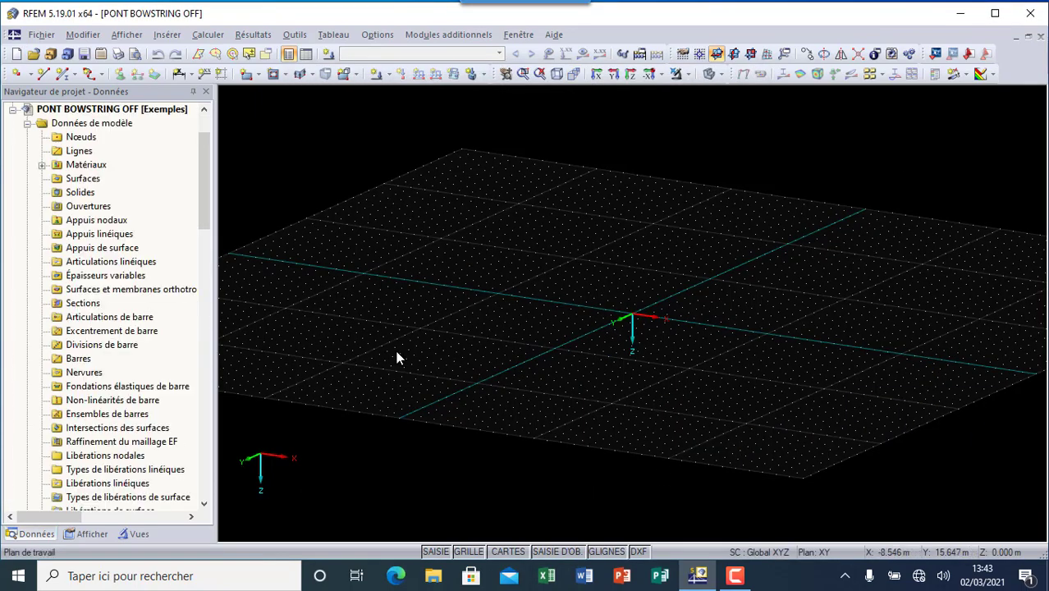
# Start defining a new single member of type Poutre
pyautogui.click(734, 576)
pyautogui.click(62, 74)
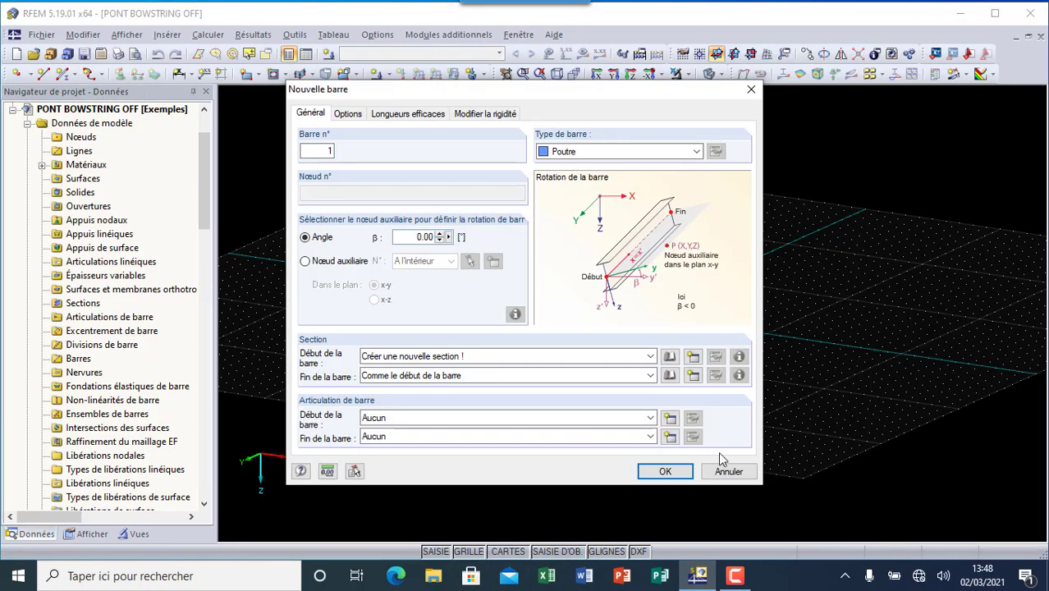
pyautogui.click(693, 356)
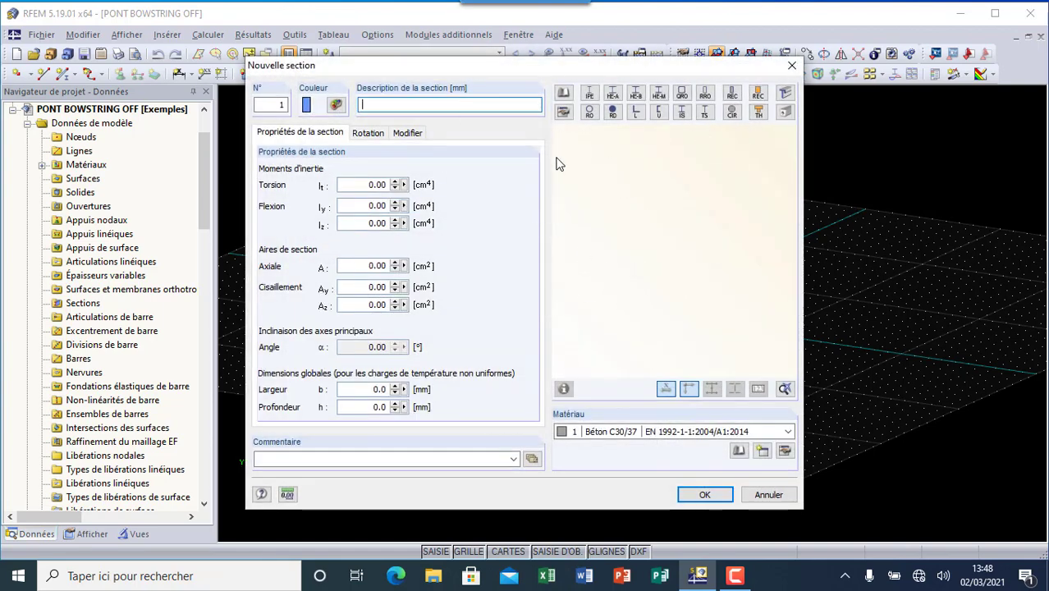
pyautogui.click(565, 95)
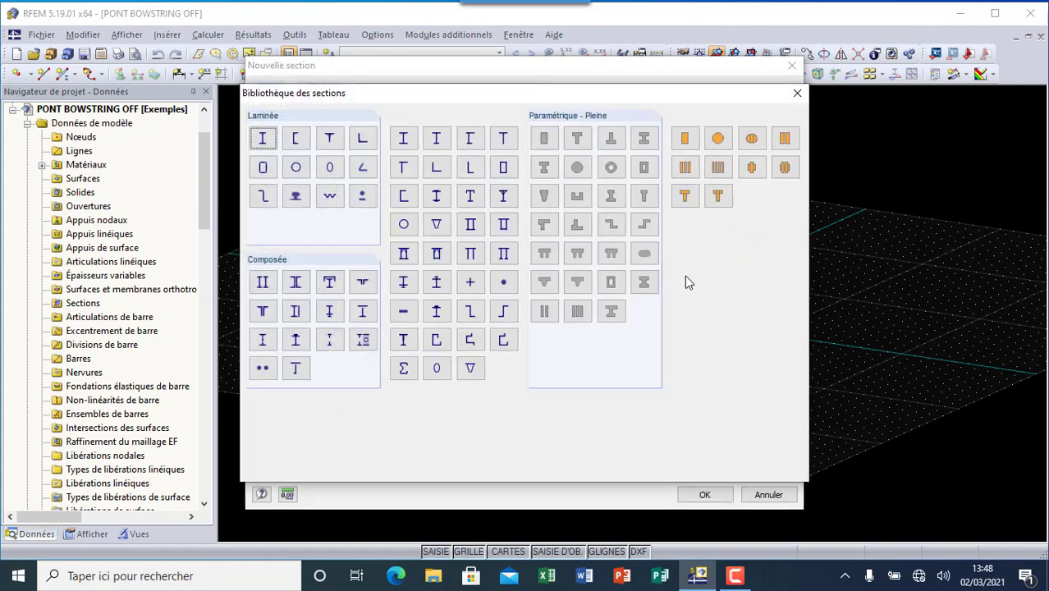
pyautogui.click(263, 167)
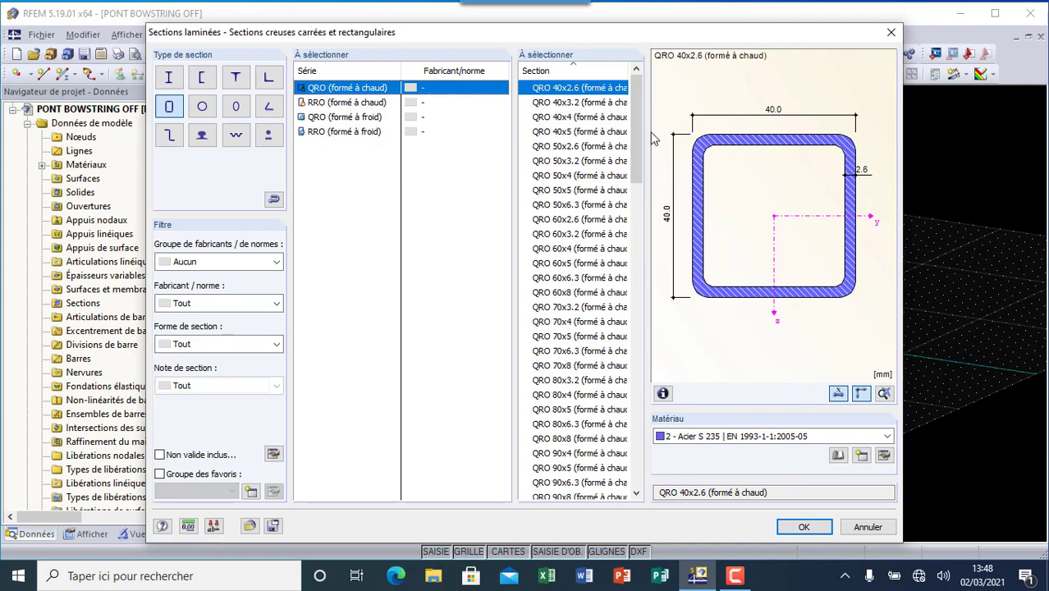
pyautogui.moveTo(639, 148); pyautogui.dragTo(617, 478)
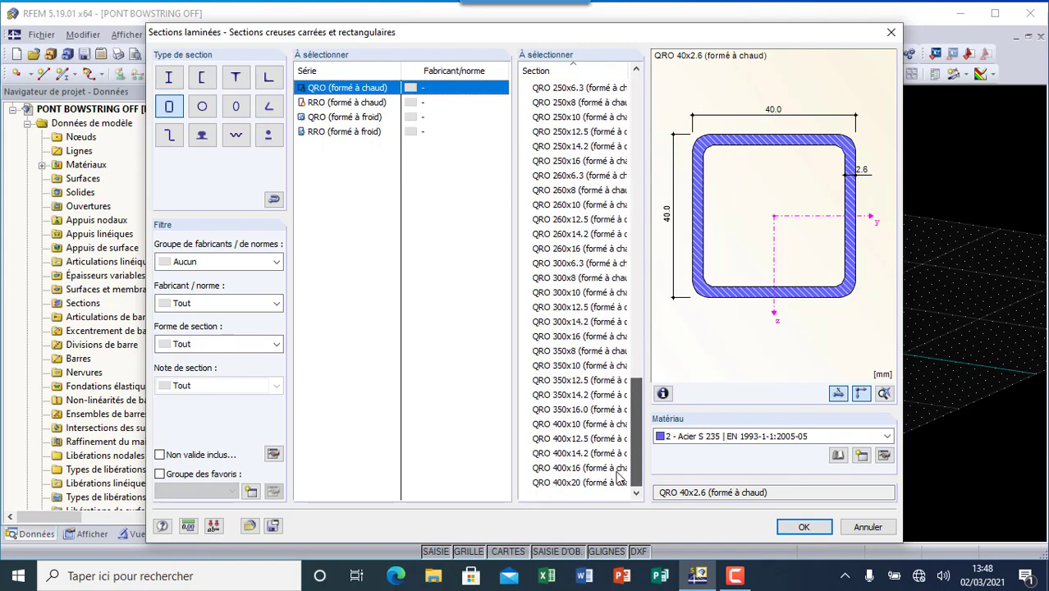
pyautogui.moveTo(609, 354); pyautogui.dragTo(583, 150)
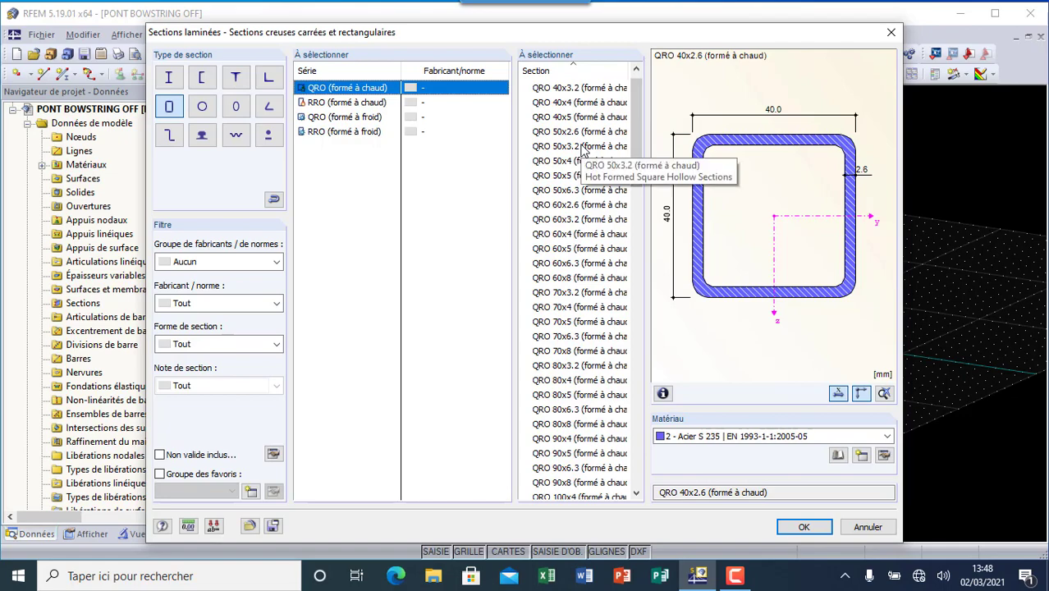
pyautogui.click(890, 35)
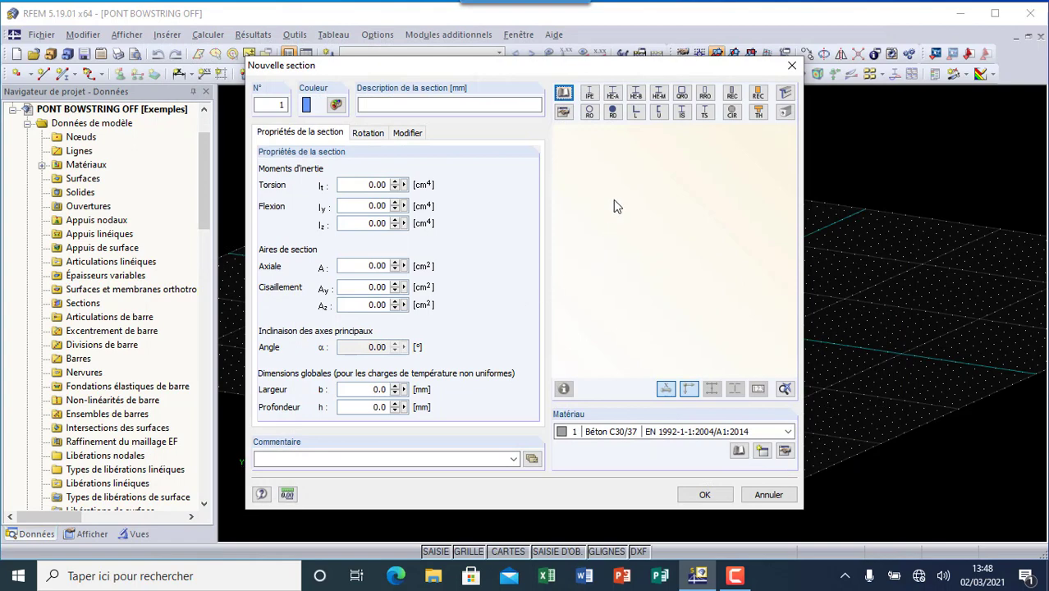
pyautogui.click(791, 65)
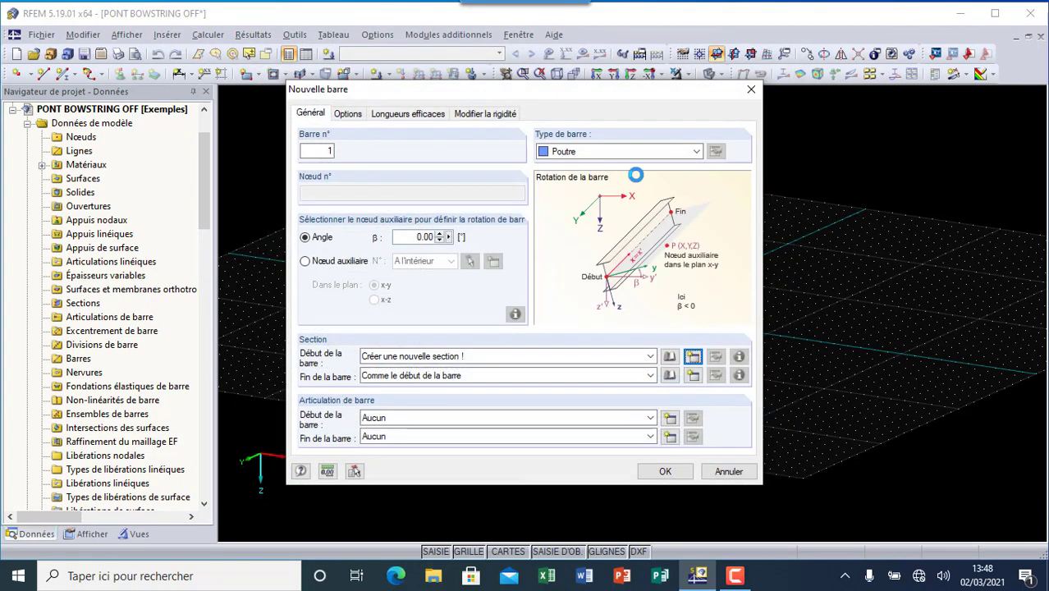
# Define a thin-walled rectangular hollow section for the member with a 1000 mm, b 300 mm and all four wall thicknesses 25 mm
pyautogui.click(671, 357)
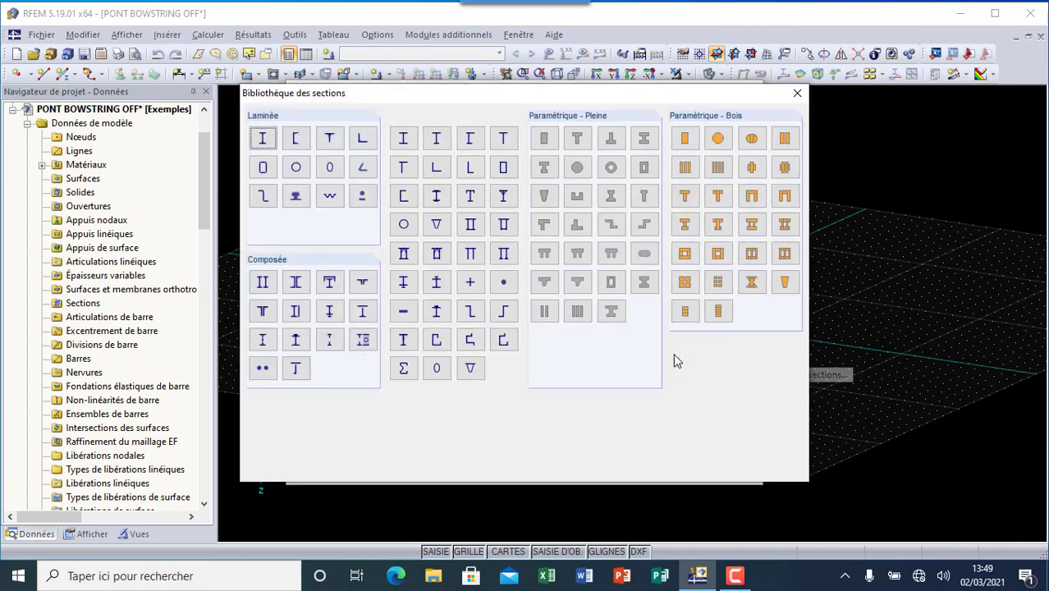
pyautogui.click(504, 169)
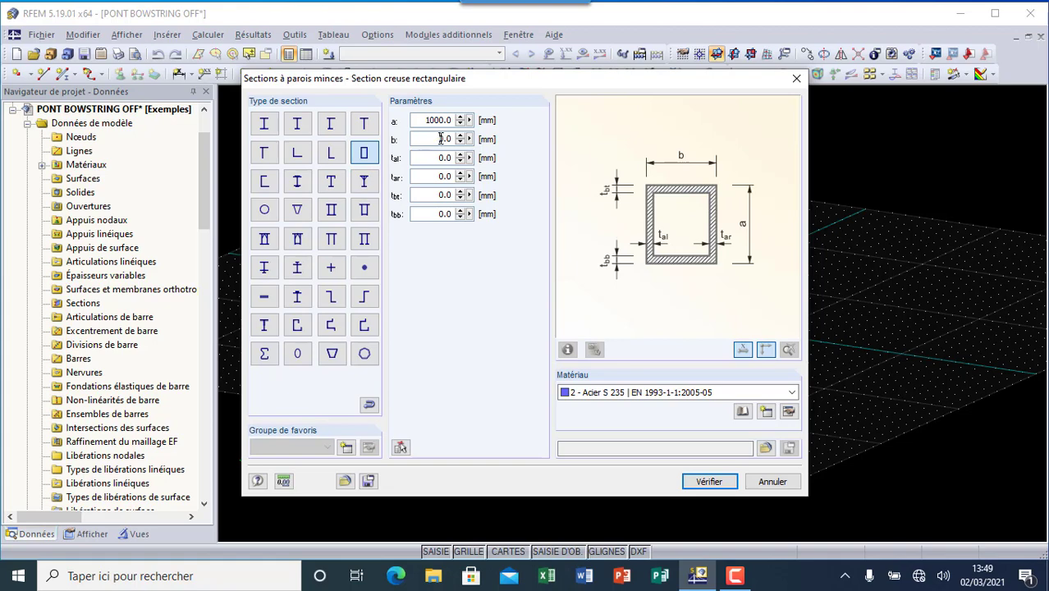
pyautogui.moveTo(438, 138); pyautogui.dragTo(480, 141)
pyautogui.click(438, 160)
pyautogui.click(438, 195)
pyautogui.doubleClick(438, 214)
pyautogui.write('25')
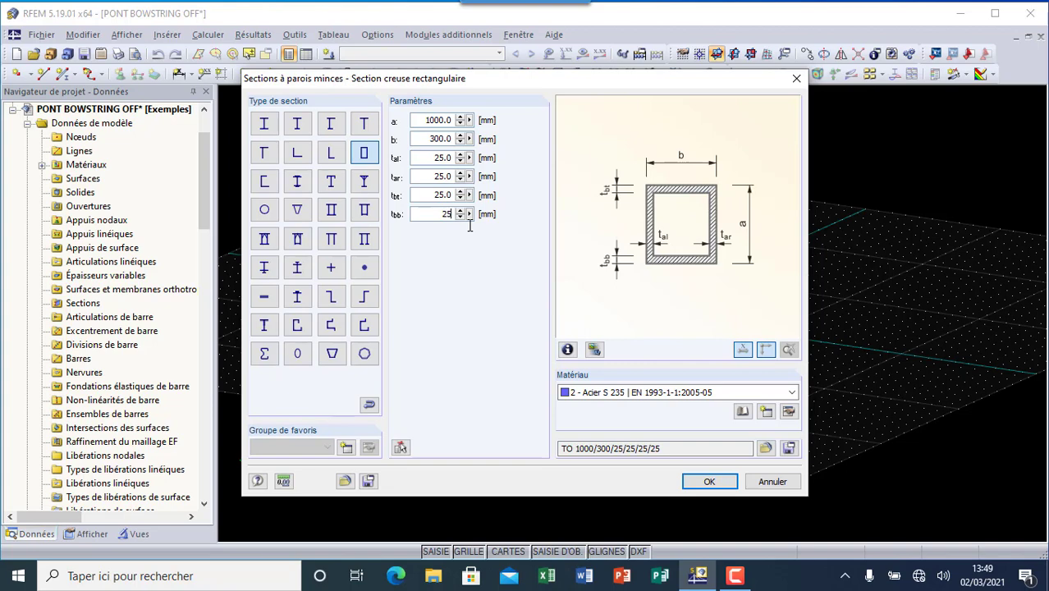
# Assign the library material Acier S 450 (EN 1993-1-1:2005-05) to the hollow section and accept the member's properties
pyautogui.click(792, 393)
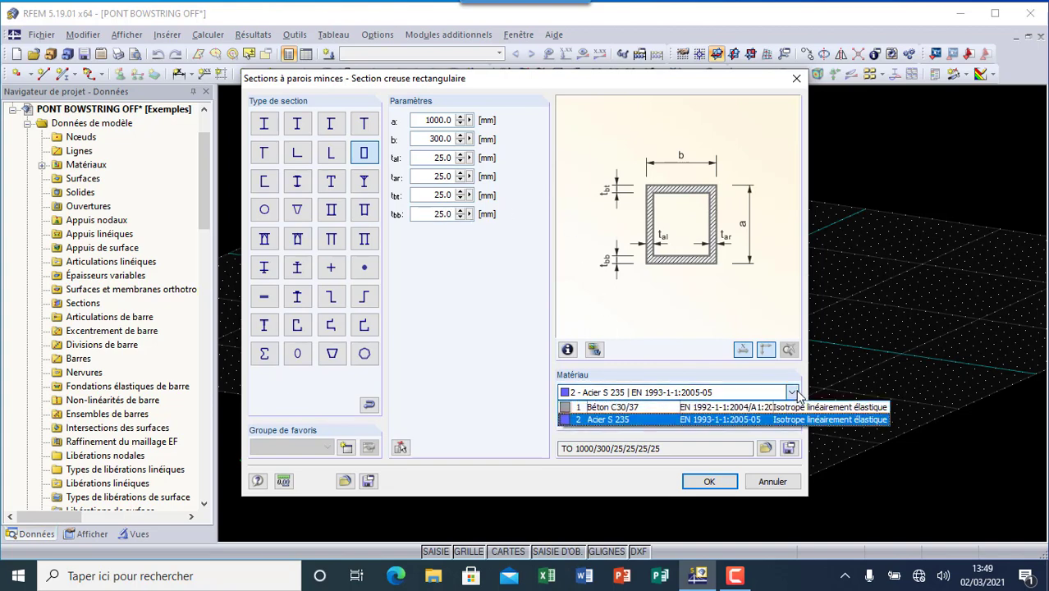
pyautogui.click(794, 393)
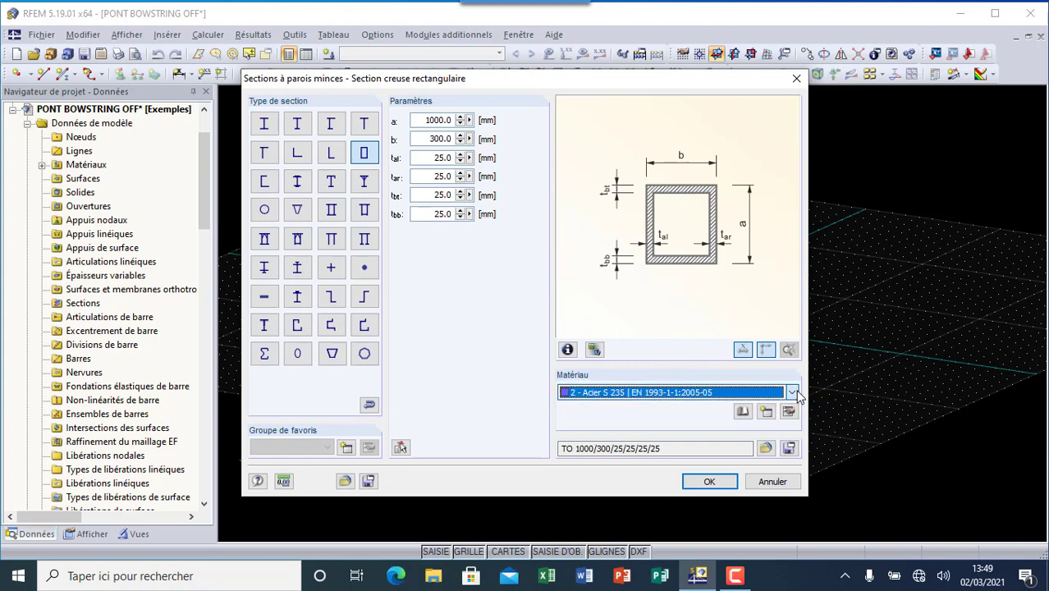
pyautogui.click(743, 411)
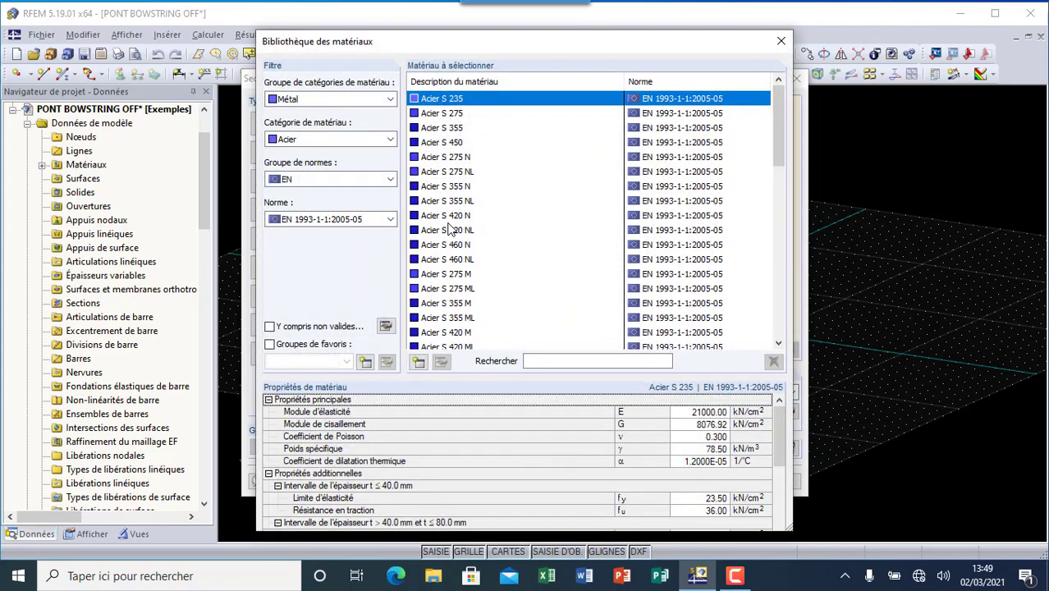
pyautogui.click(439, 143)
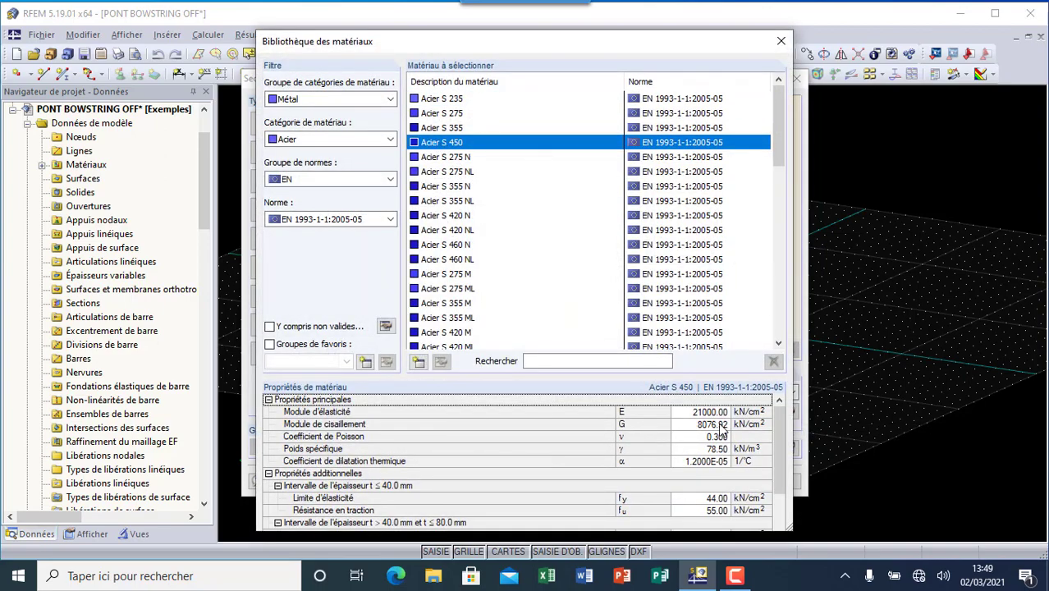
pyautogui.doubleClick(474, 145)
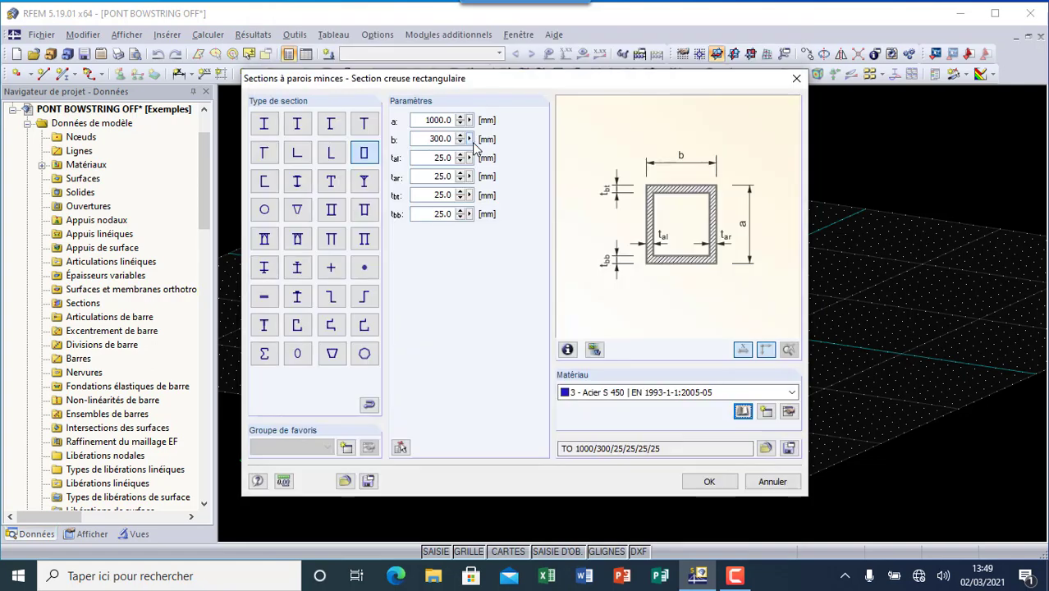
pyautogui.click(704, 482)
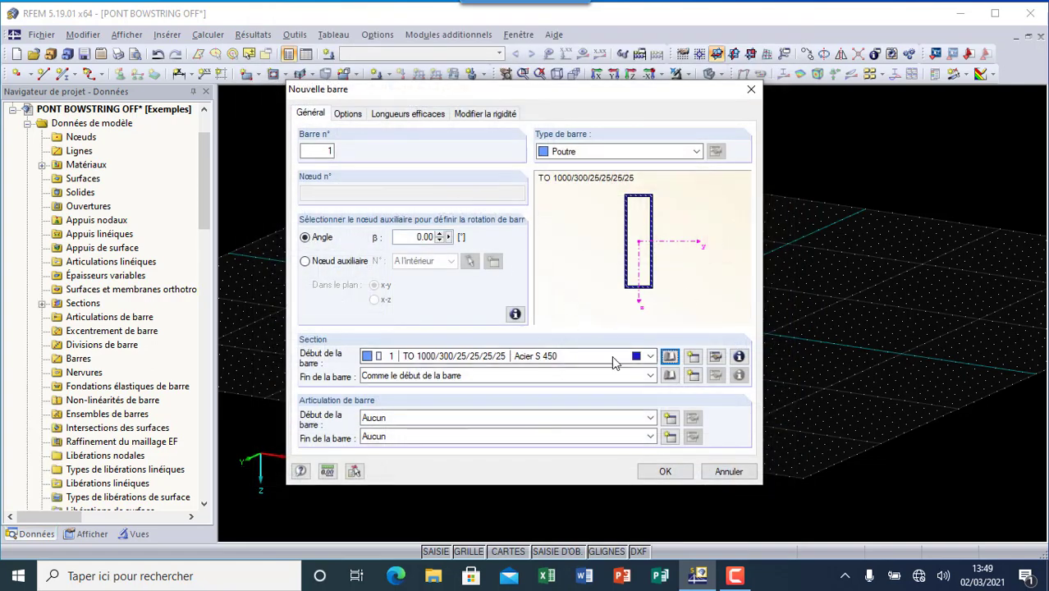
pyautogui.click(645, 474)
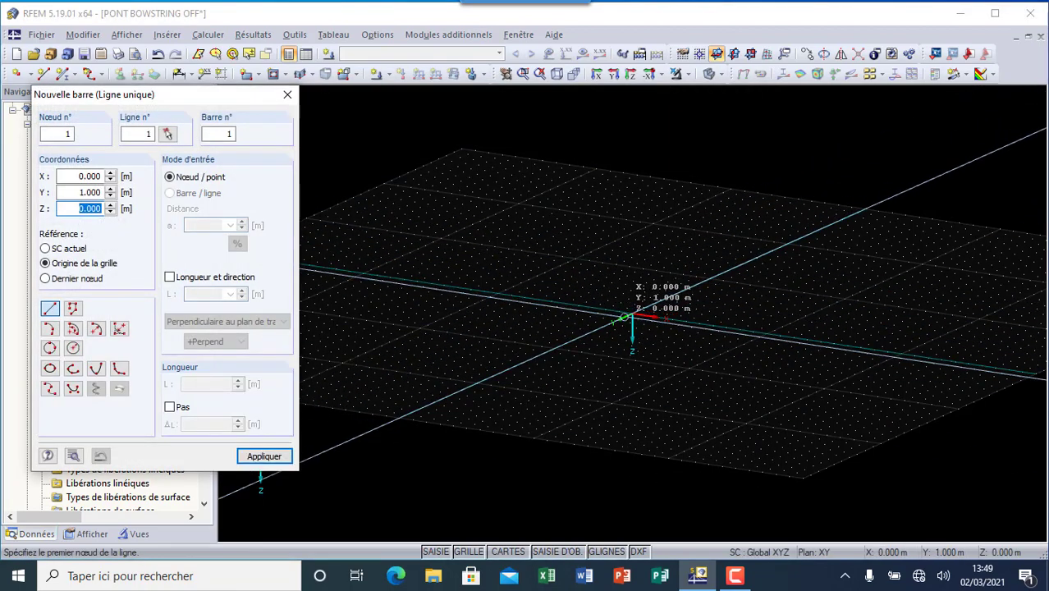
# Draw the member from the origin to X 60 m, Y 0 m, Z 0 m and end the member input
pyautogui.click(631, 315)
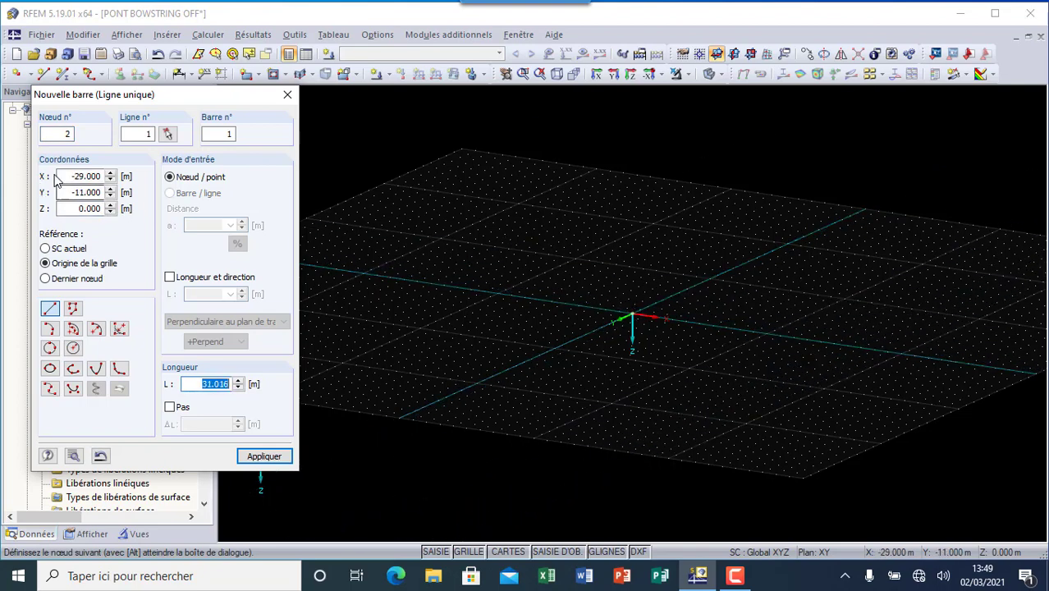
pyautogui.moveTo(69, 175); pyautogui.dragTo(180, 188)
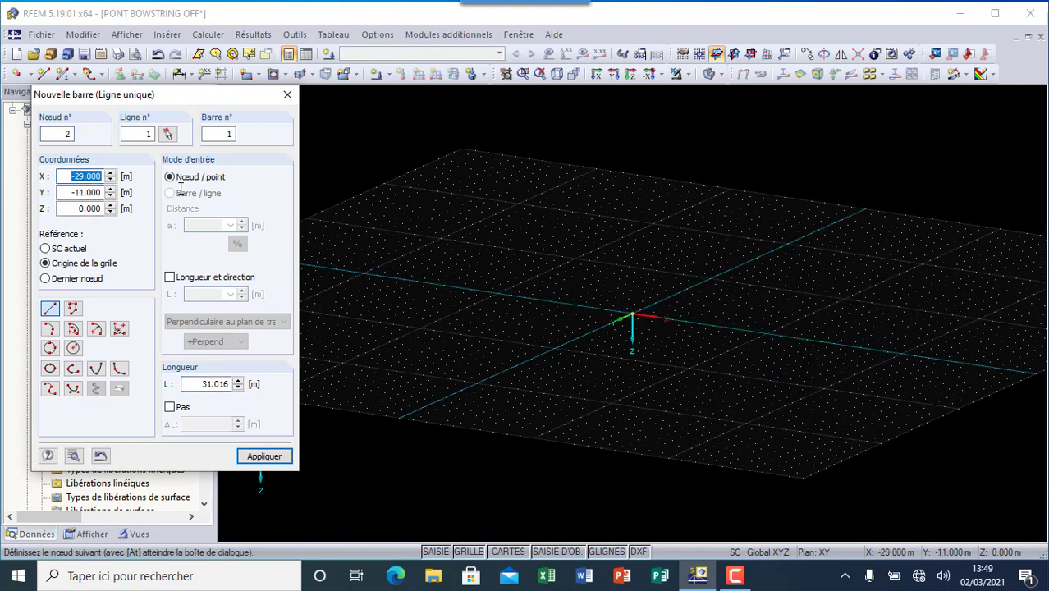
pyautogui.write('60')
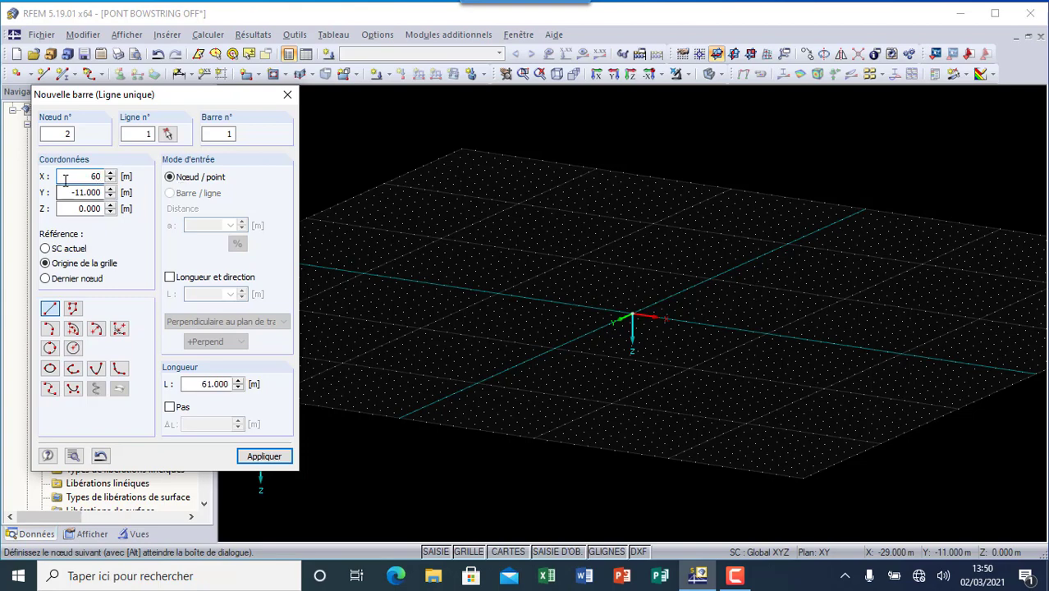
pyautogui.moveTo(66, 191); pyautogui.dragTo(131, 191)
pyautogui.write('0')
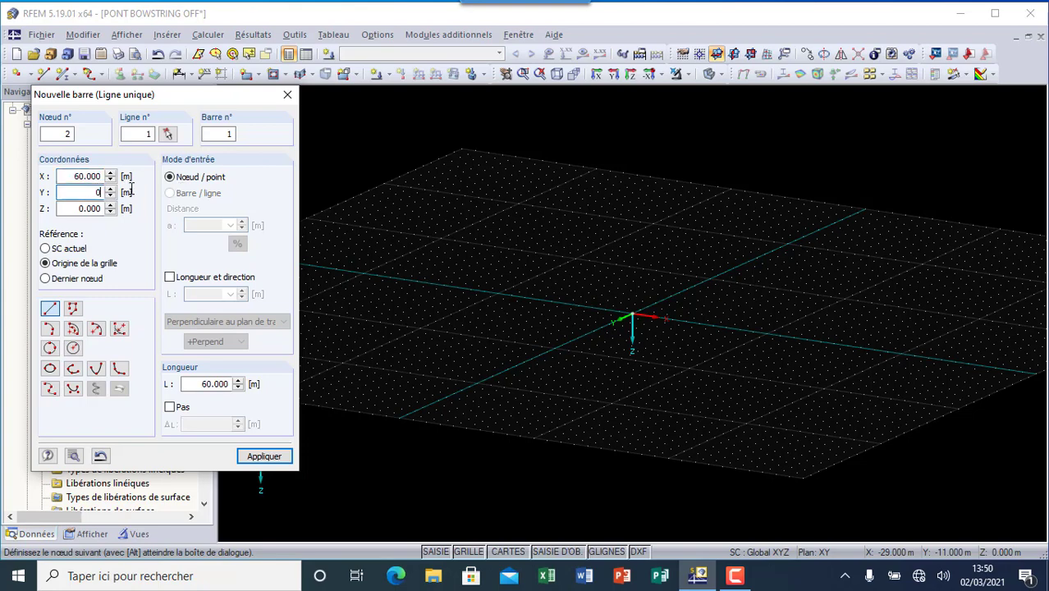
pyautogui.click(101, 210)
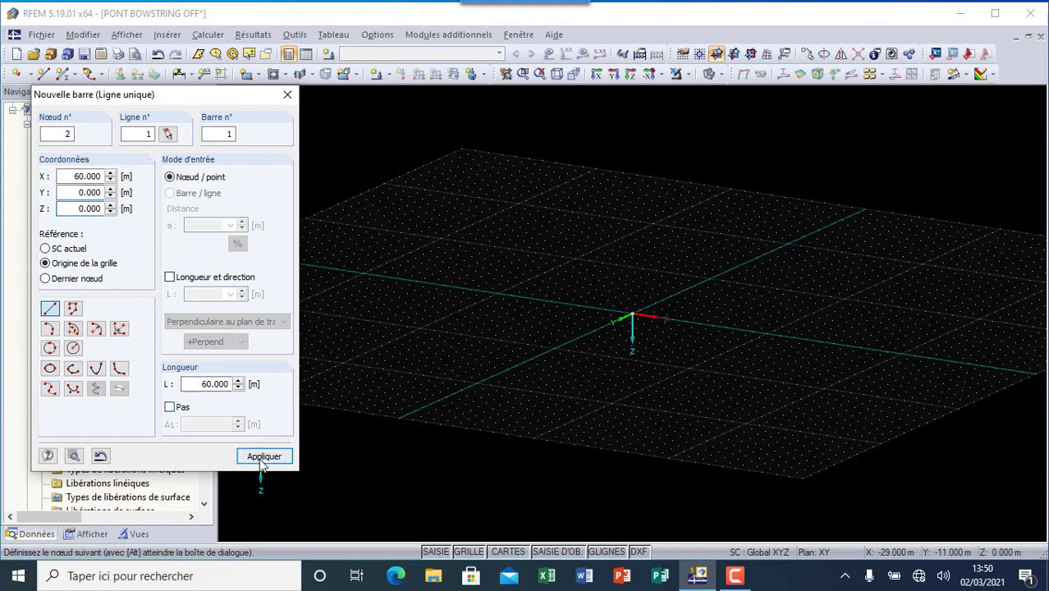
pyautogui.click(262, 460)
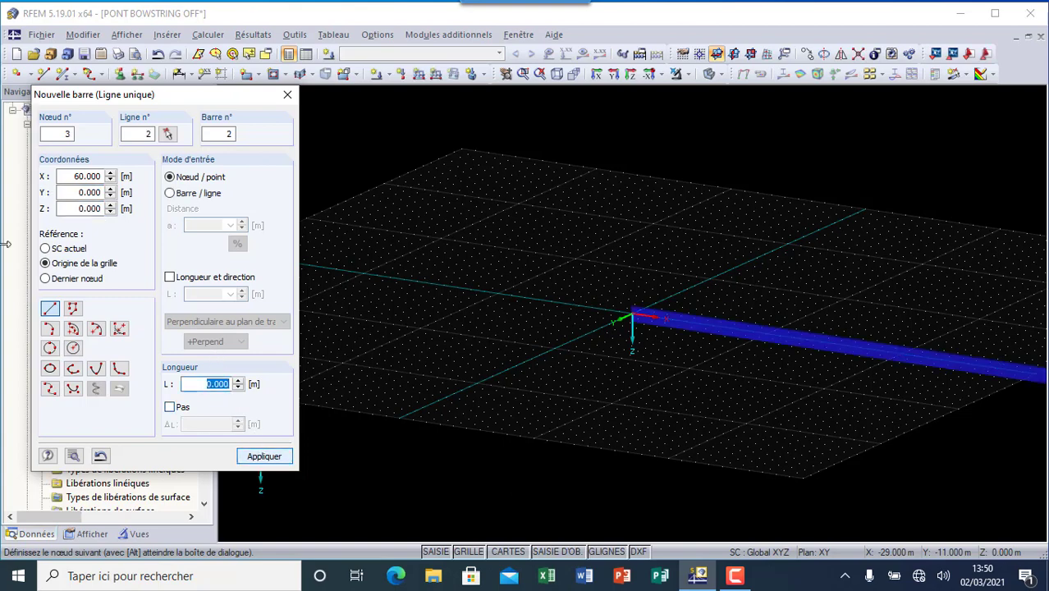
pyautogui.click(287, 94)
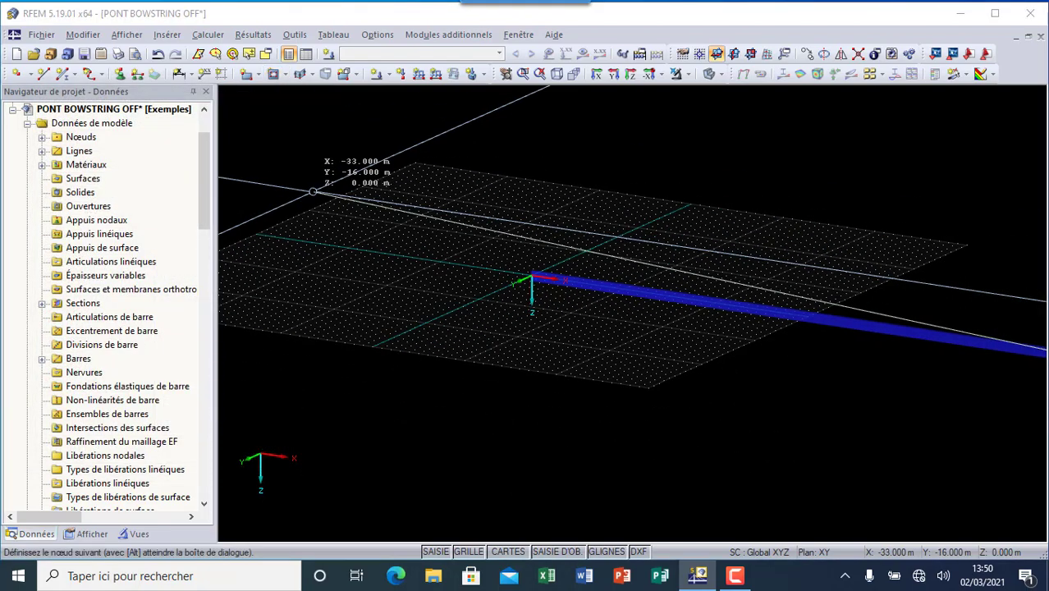
pyautogui.scroll(-2, 361, 213)
pyautogui.rightClick(822, 335)
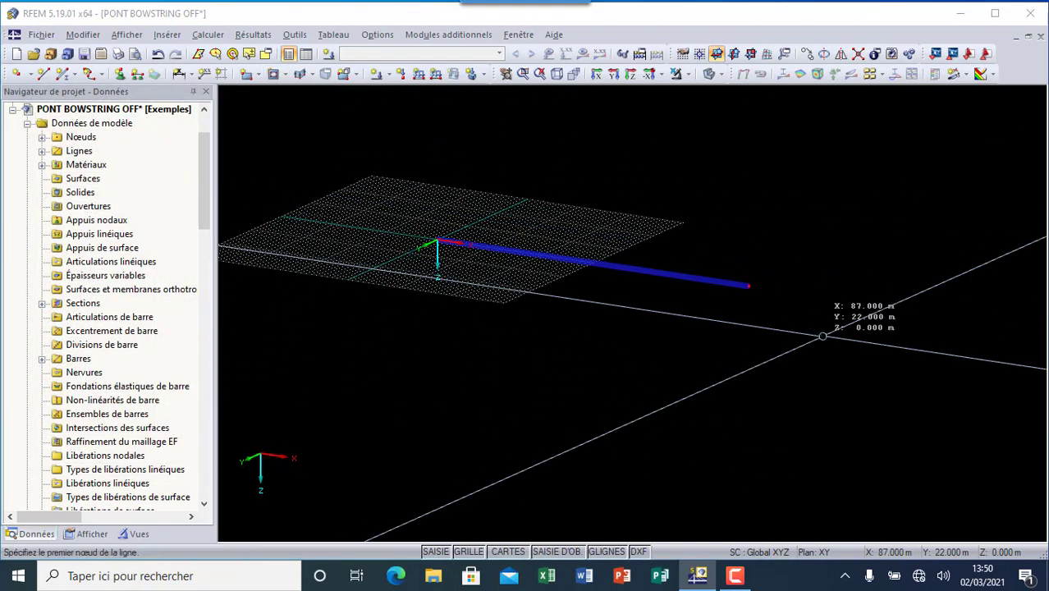
# Make the work-plane grid's number of points adapt dynamically to the model size and end the member input
pyautogui.scroll(4, 725, 208)
pyautogui.scroll(-4, 703, 229)
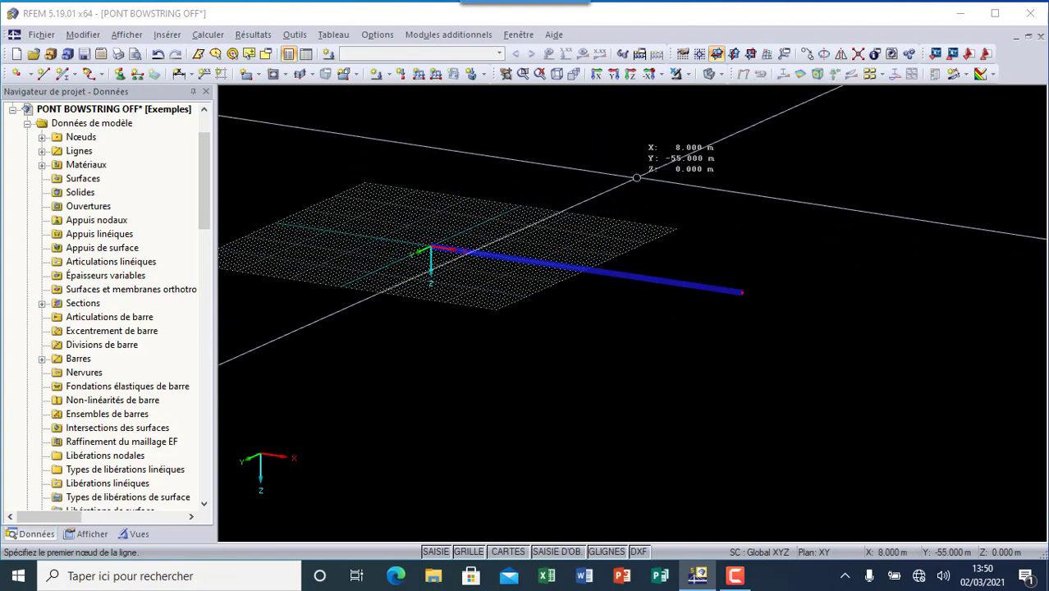
pyautogui.click(680, 55)
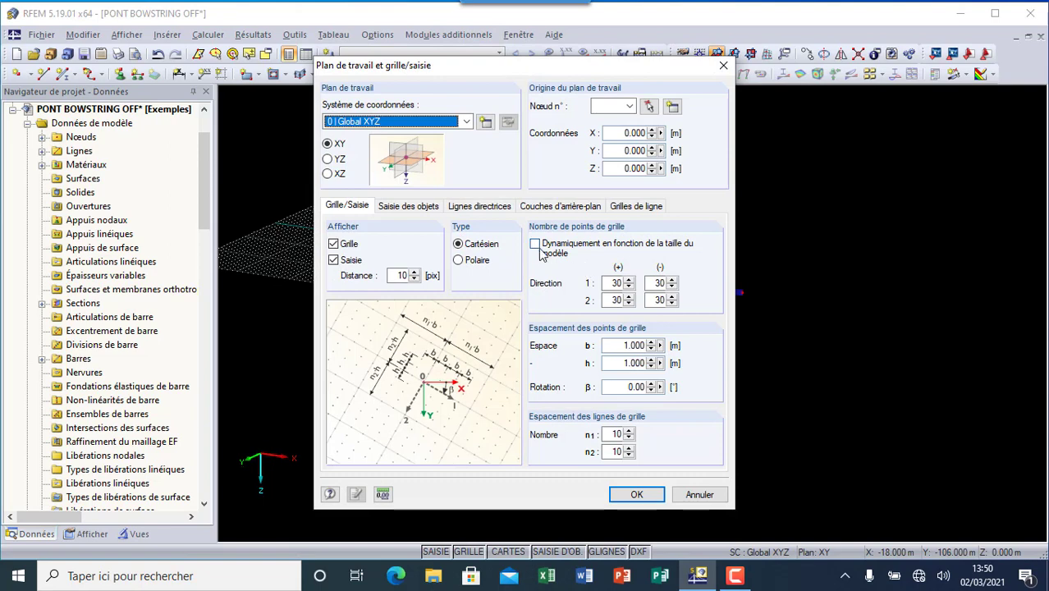
pyautogui.click(534, 244)
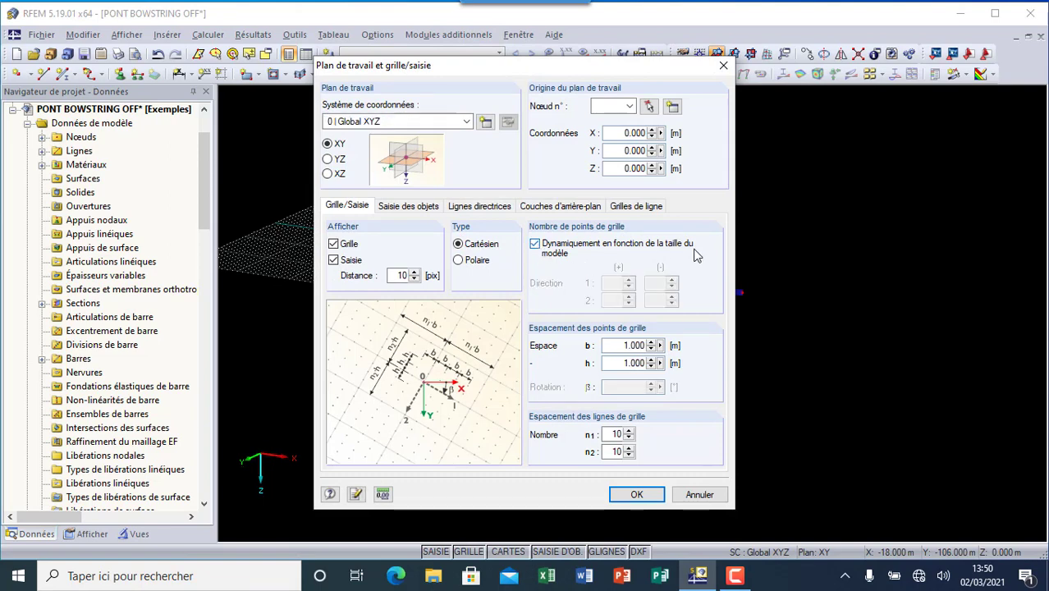
pyautogui.click(636, 494)
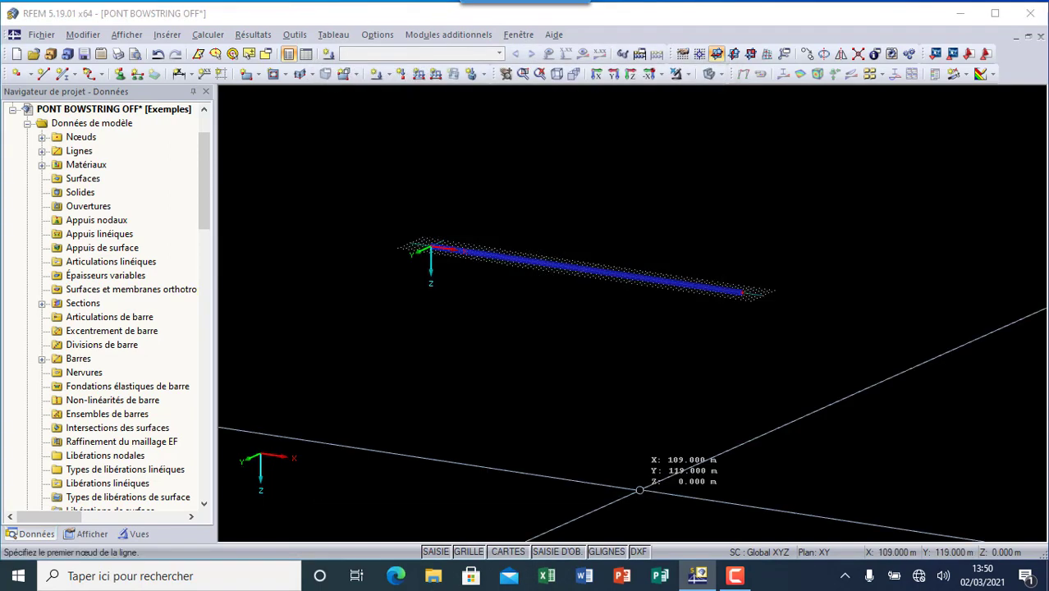
pyautogui.scroll(3, 527, 226)
pyautogui.scroll(2, 375, 230)
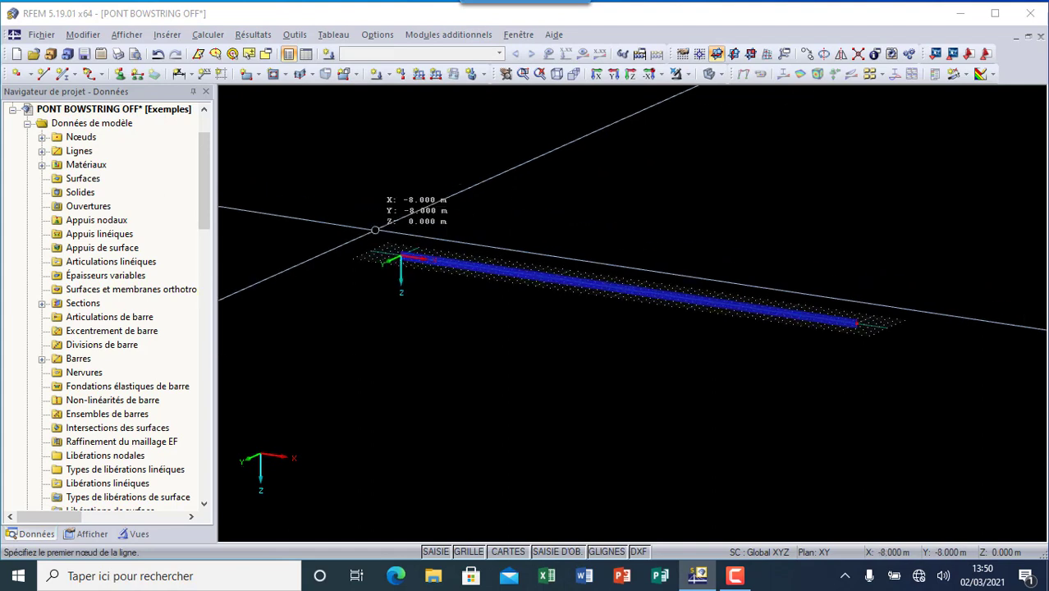
pyautogui.press('Escape')
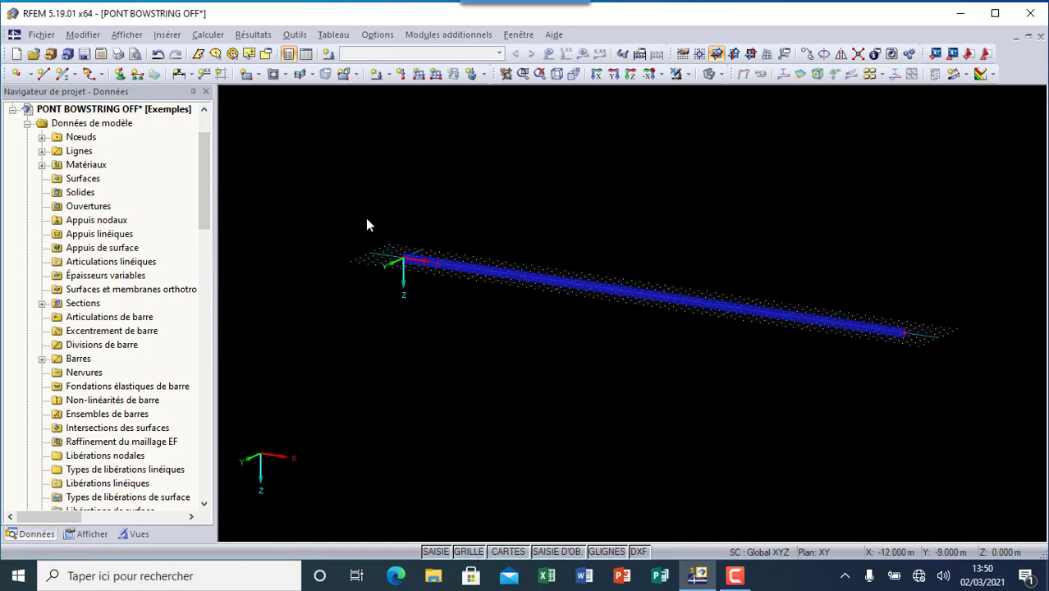
# Divide the beam with 11 intermediate nodes, using the method that splits the line at the new nodes
pyautogui.click(642, 292)
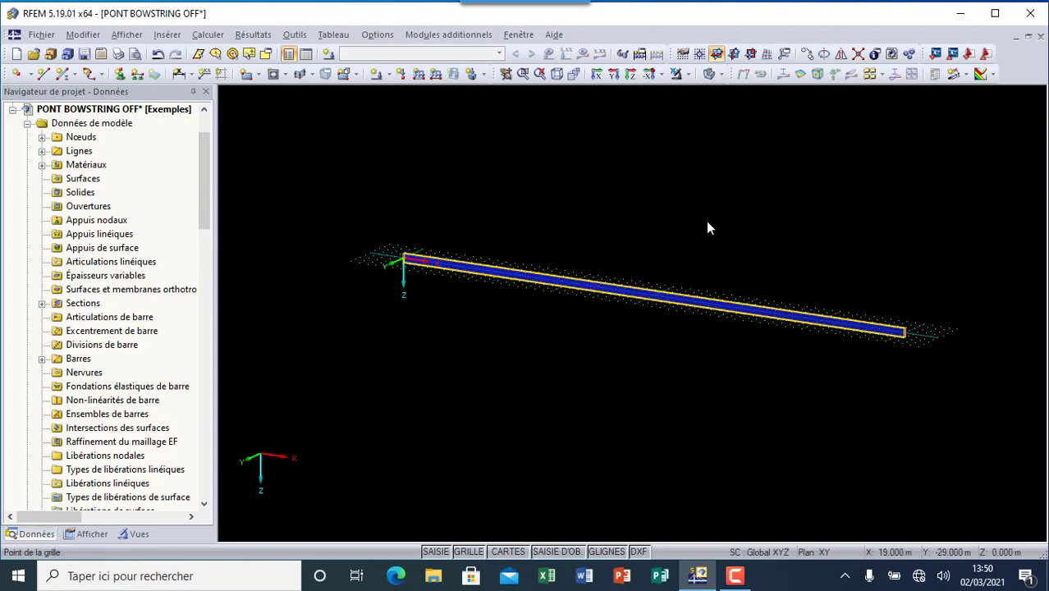
pyautogui.rightClick(645, 297)
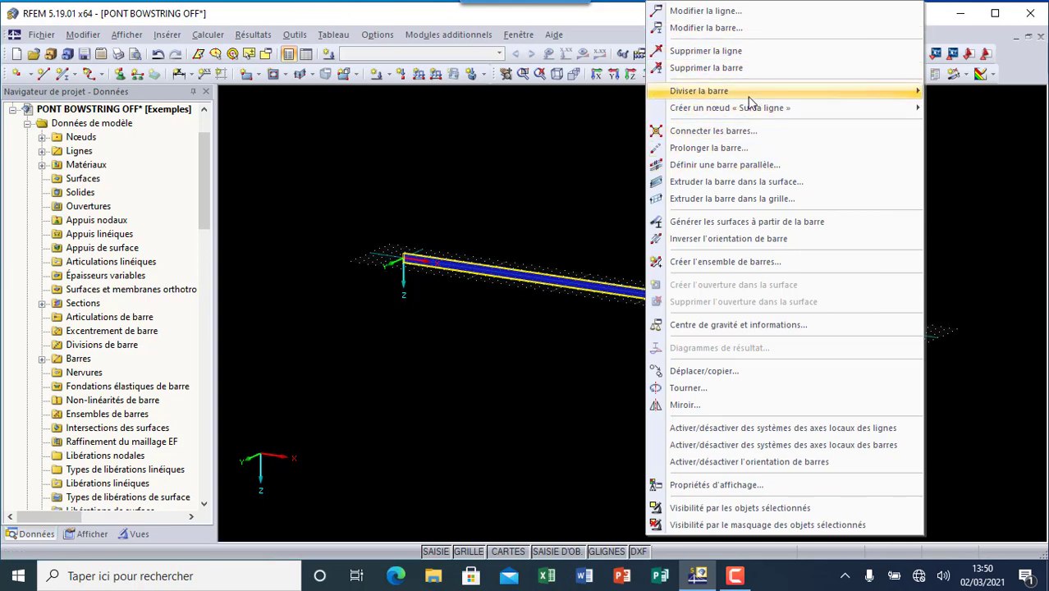
pyautogui.moveTo(742, 92)
pyautogui.click(609, 120)
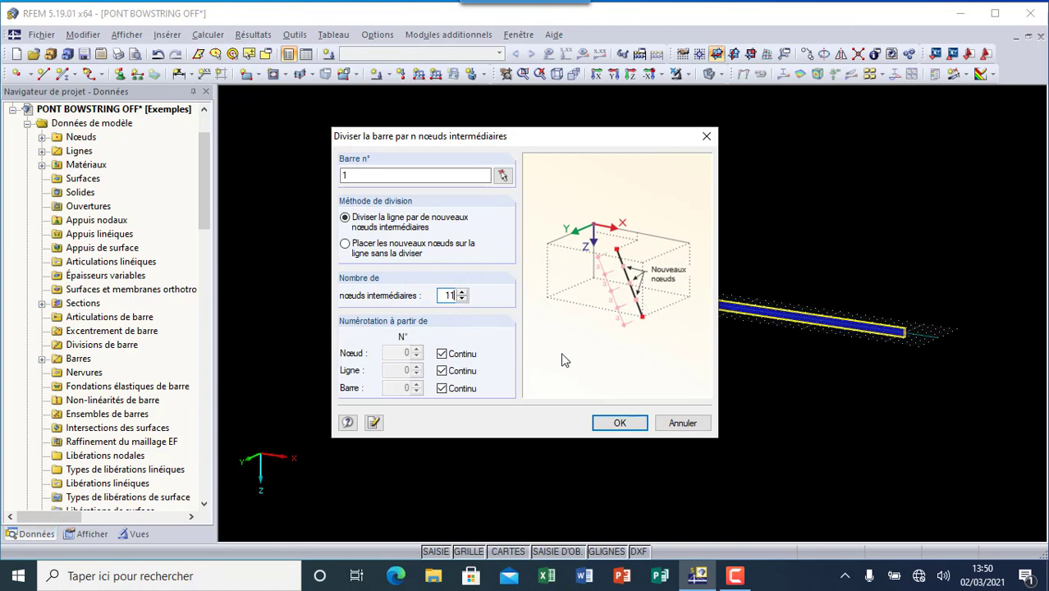
pyautogui.click(613, 422)
pyautogui.click(558, 206)
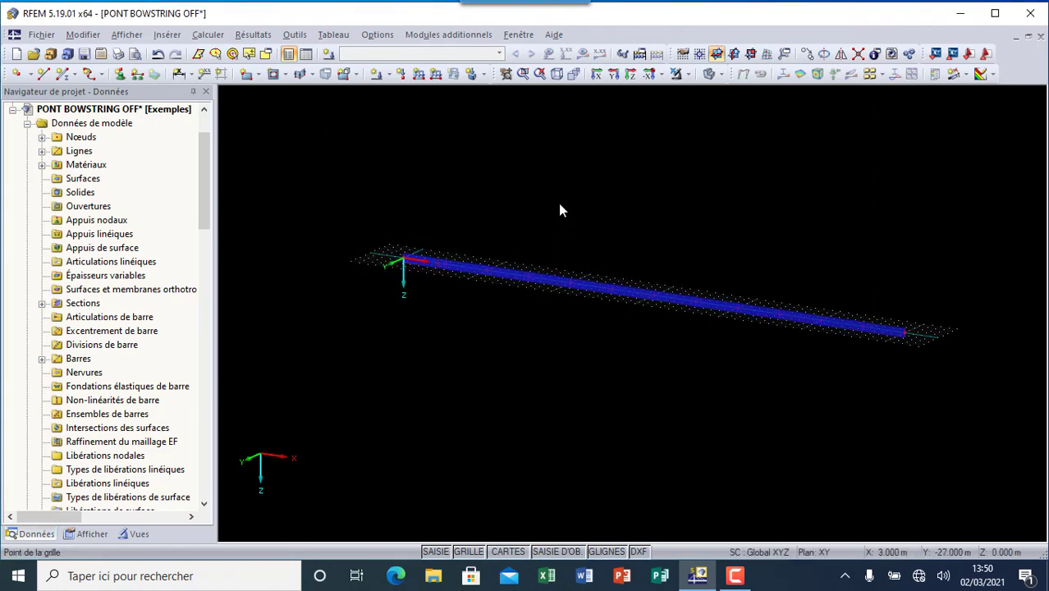
pyautogui.scroll(2, 533, 274)
pyautogui.scroll(-2, 340, 241)
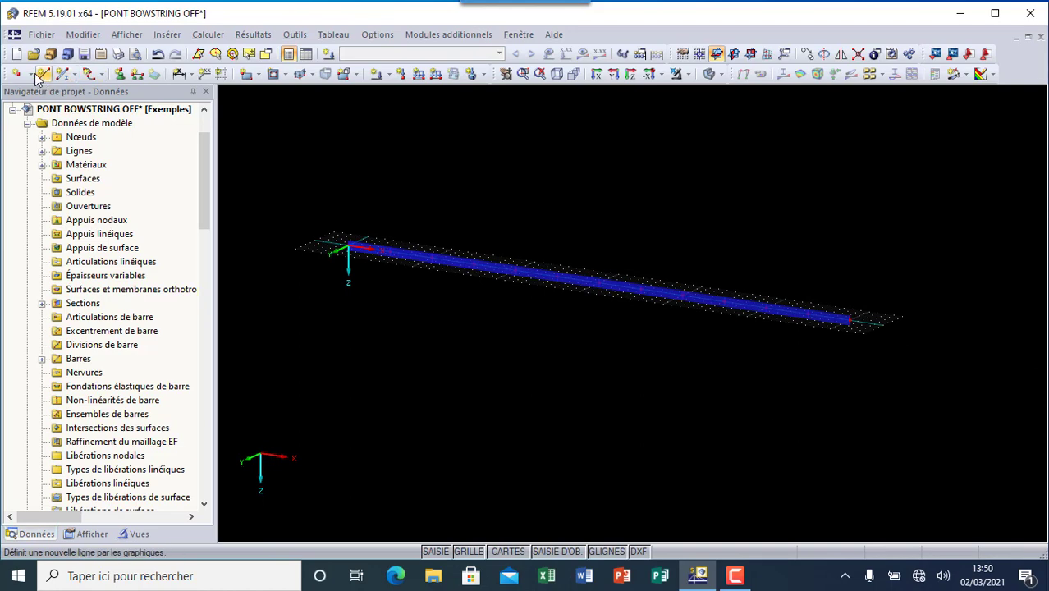
# Open the model's parameter list and add a parameter named Flèche with unit type Longueur
pyautogui.click(83, 34)
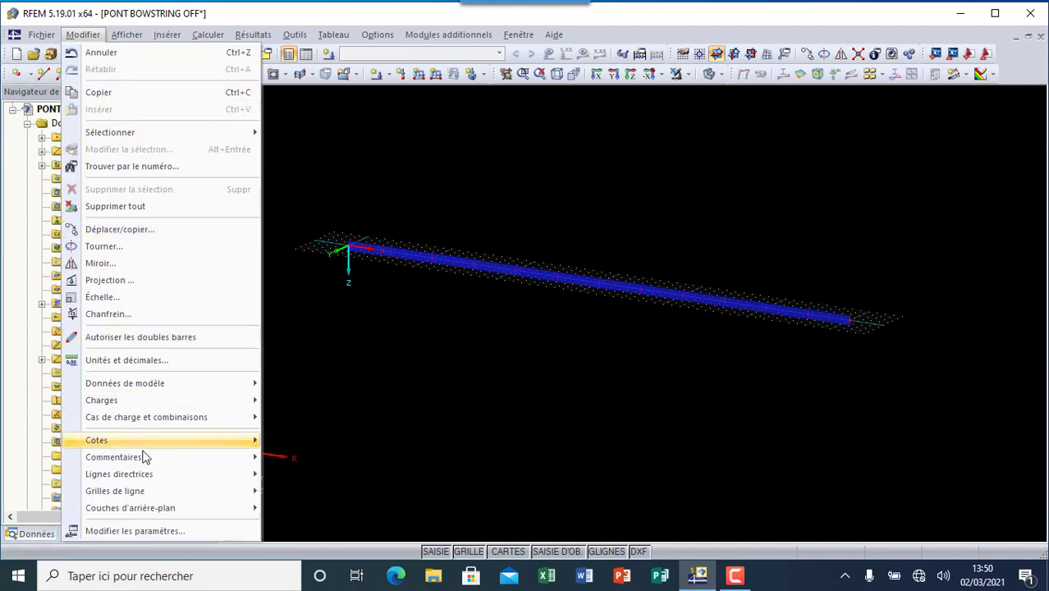
pyautogui.click(132, 534)
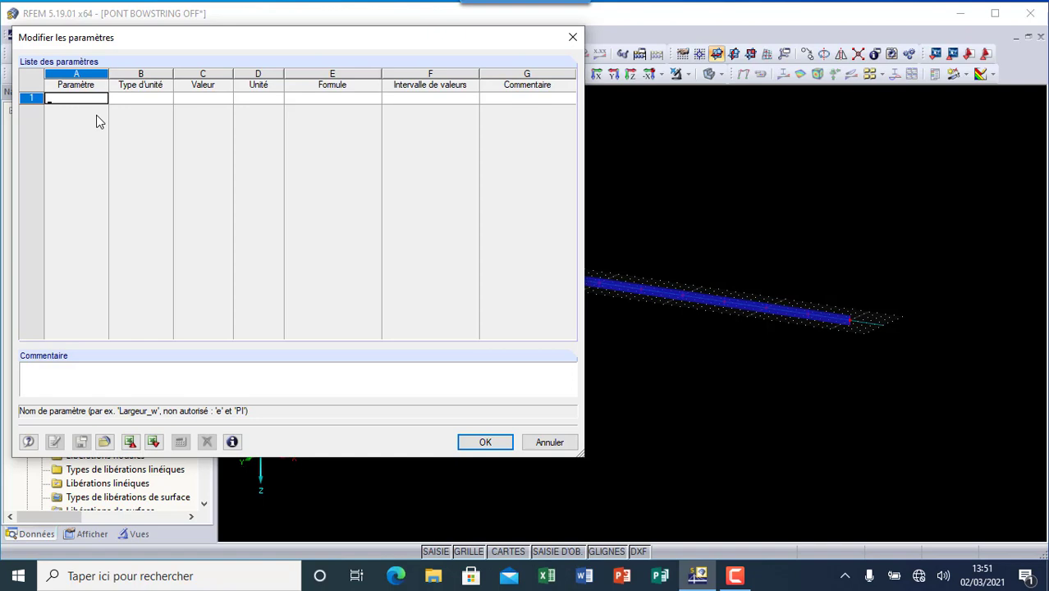
pyautogui.write('F')
pyautogui.write('L_')
pyautogui.write('èche')
pyautogui.click(134, 100)
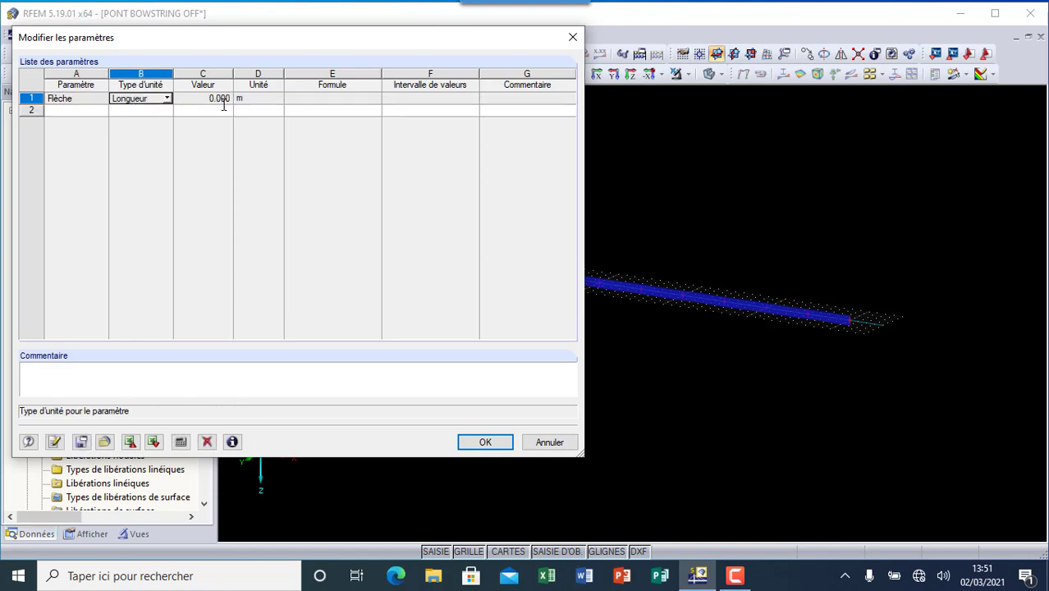
# Try to set the value of the Flèche parameter to 9 m
pyautogui.click(224, 103)
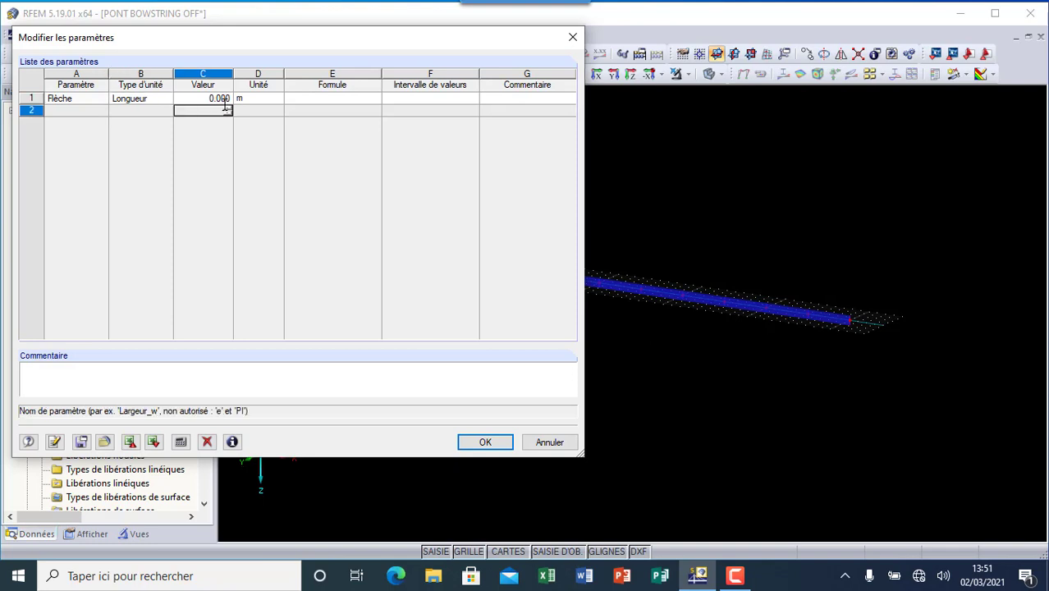
pyautogui.click(213, 100)
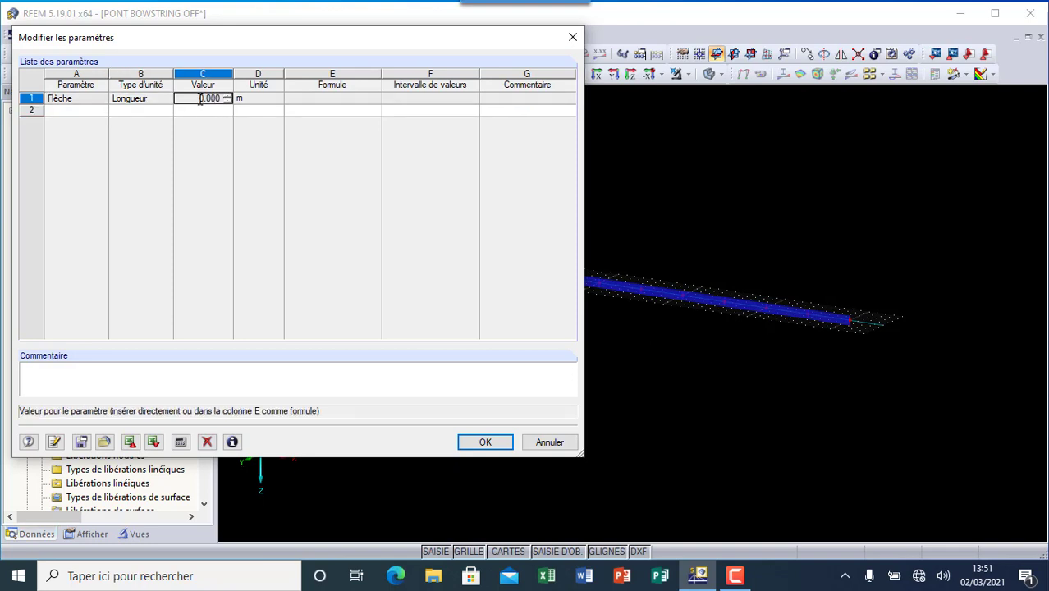
pyautogui.write('5')
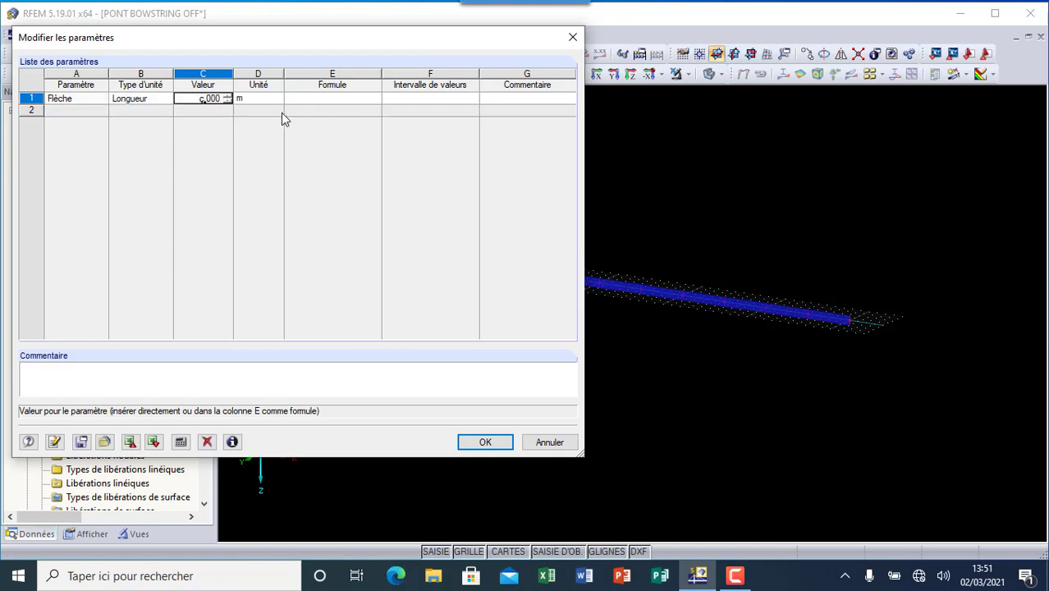
pyautogui.press('BackSpace')
pyautogui.write('9')
# Add a second parameter named facteur with unit type Longueur and the formula 16/5*Flèche
pyautogui.click(94, 114)
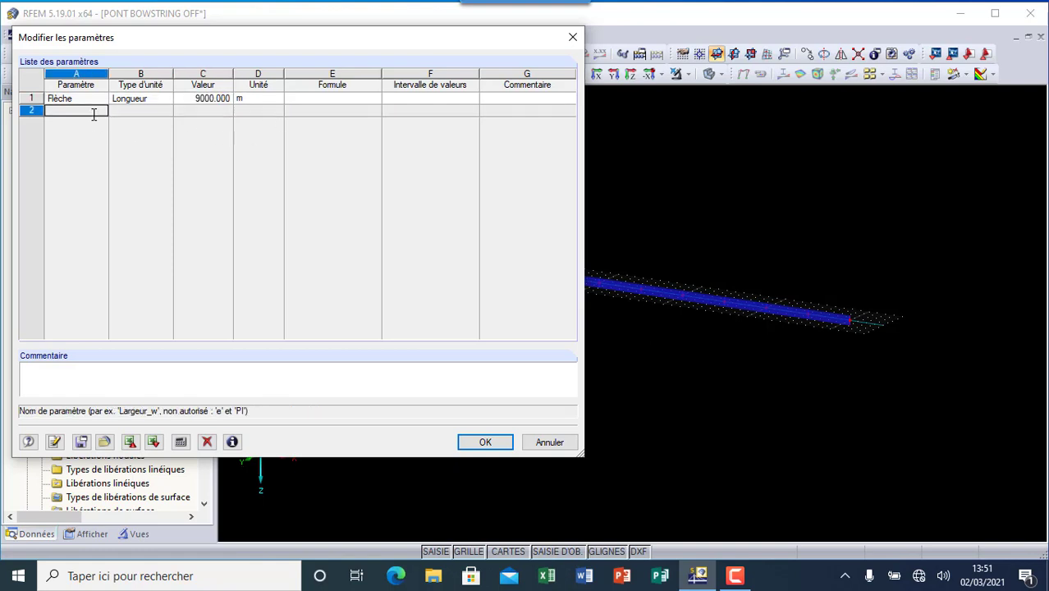
pyautogui.write('facteur')
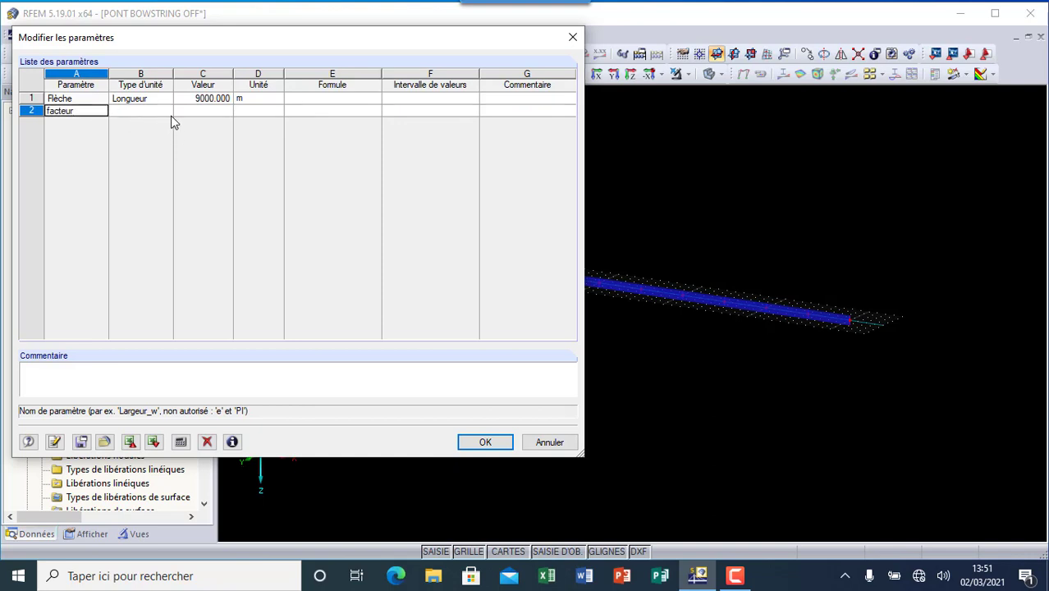
pyautogui.press('Tab')
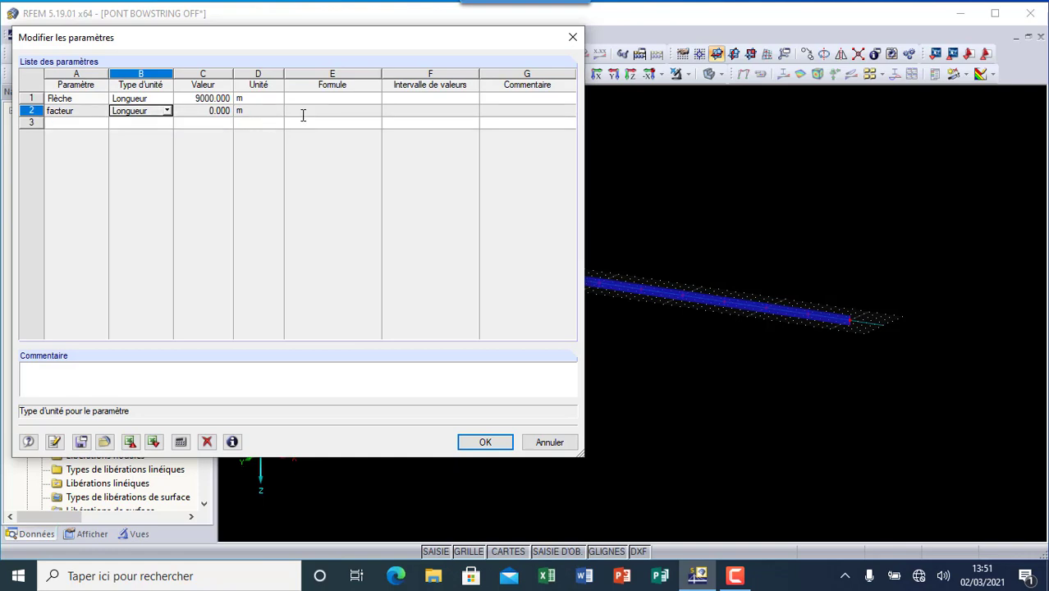
pyautogui.click(320, 113)
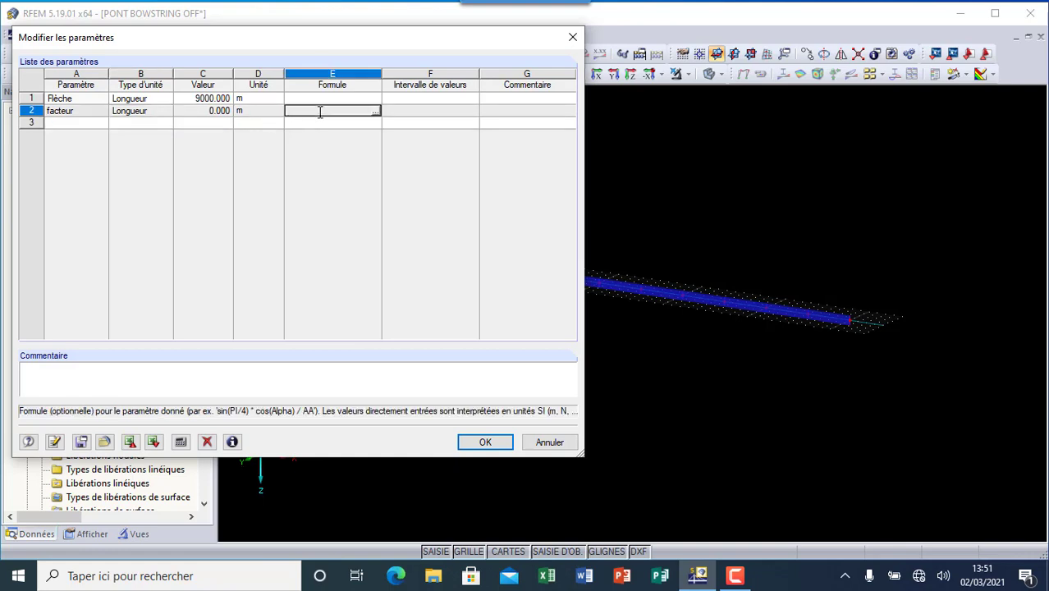
pyautogui.write('16')
pyautogui.write('/')
pyautogui.write('5')
pyautogui.write('*f')
pyautogui.write('F')
pyautogui.write('l')
pyautogui.write('èche')
pyautogui.press('Tab')
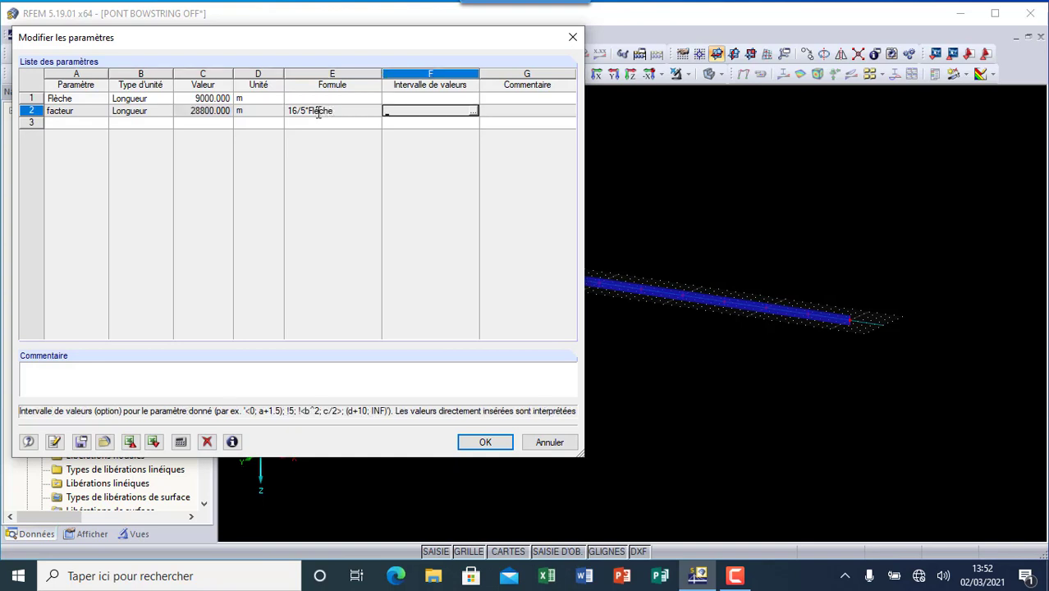
pyautogui.click(210, 118)
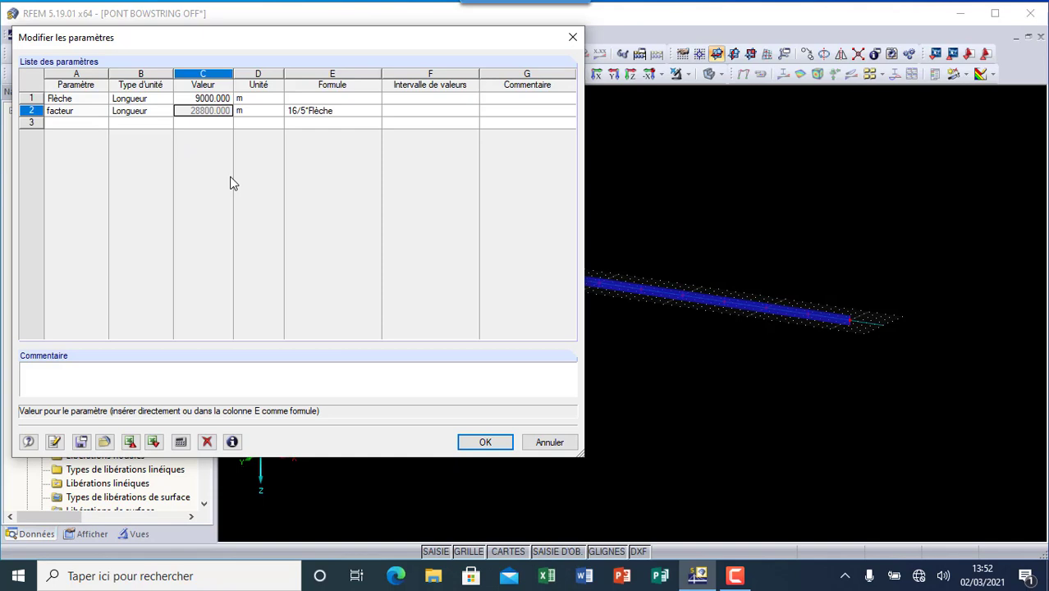
# Replace the whole value of the Flèche parameter with 9 m and accept the parameter list
pyautogui.click(204, 99)
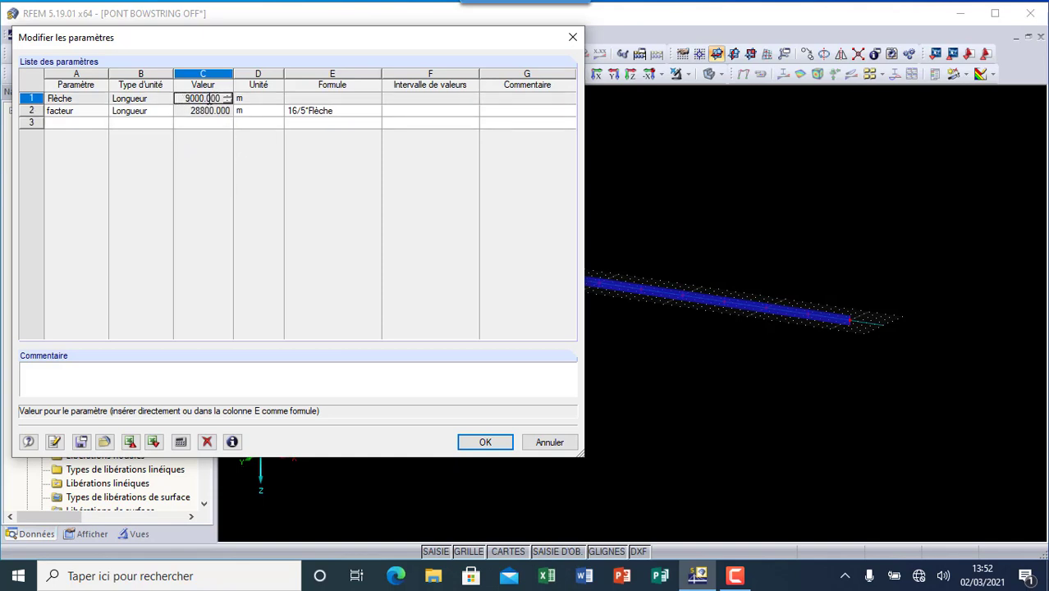
pyautogui.moveTo(221, 100); pyautogui.dragTo(174, 94)
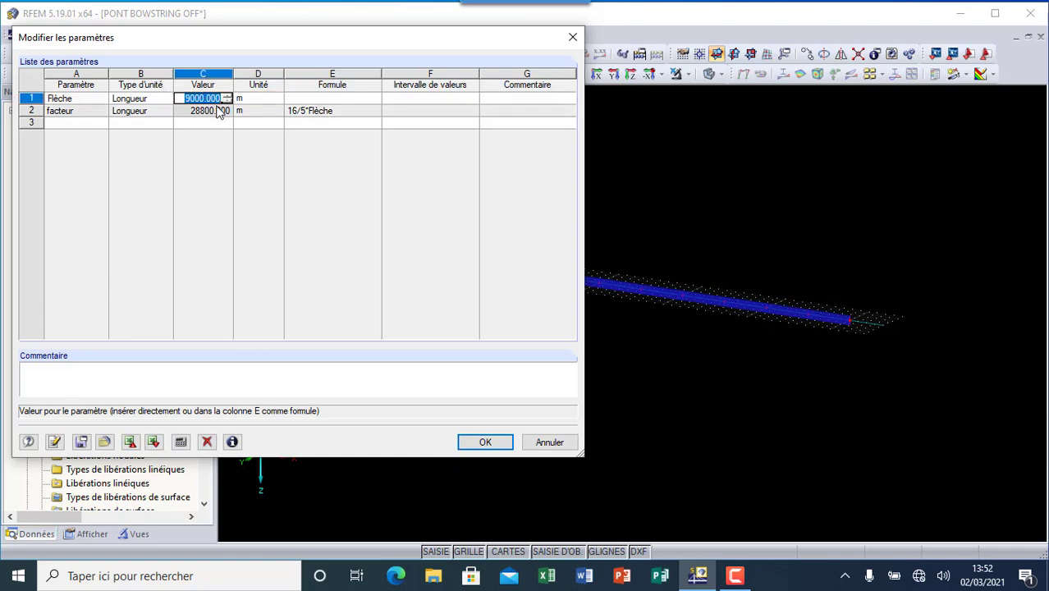
pyautogui.write('9')
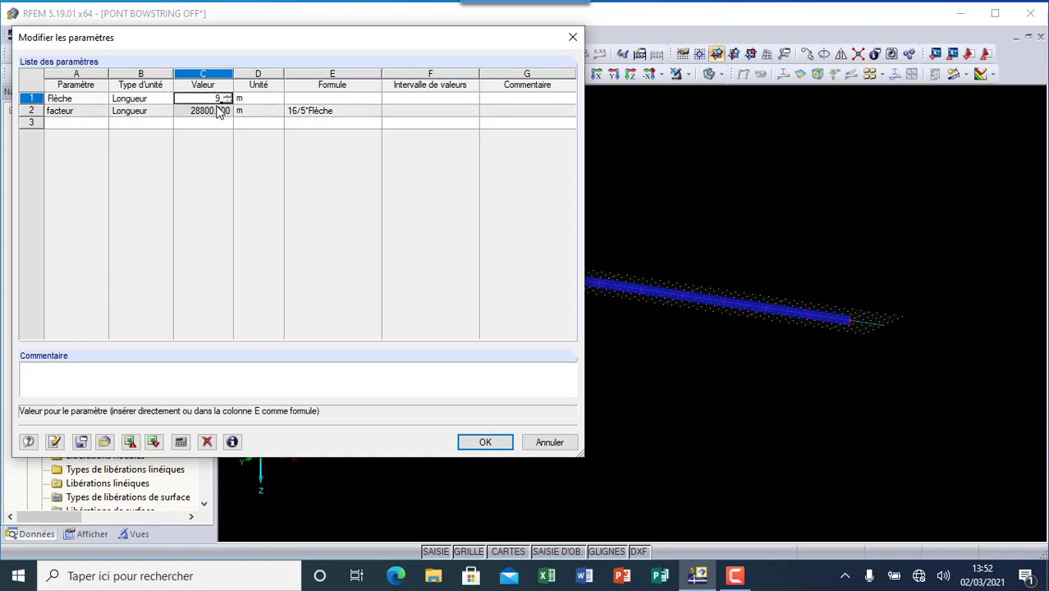
pyautogui.click(270, 123)
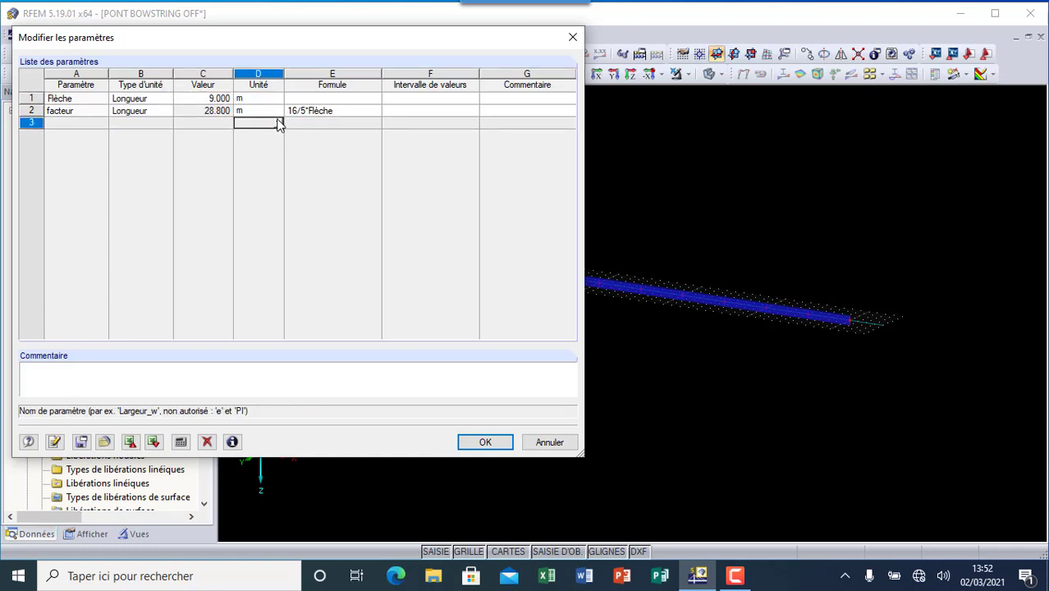
pyautogui.click(484, 443)
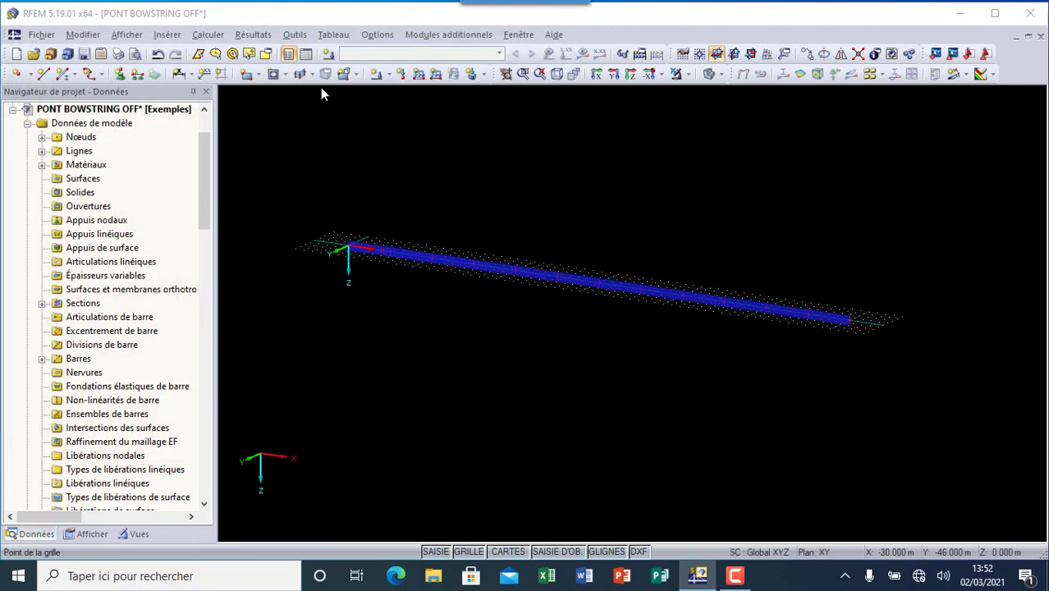
# Display the data tables with the node list alongside the model and keep the whole beam in view
pyautogui.click(306, 54)
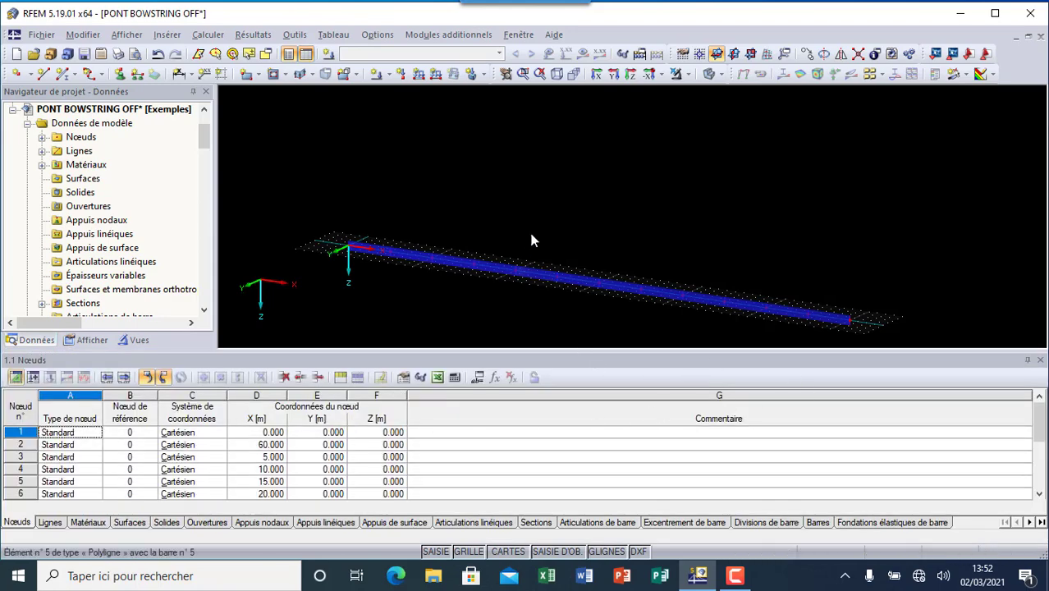
pyautogui.scroll(1, 851, 302)
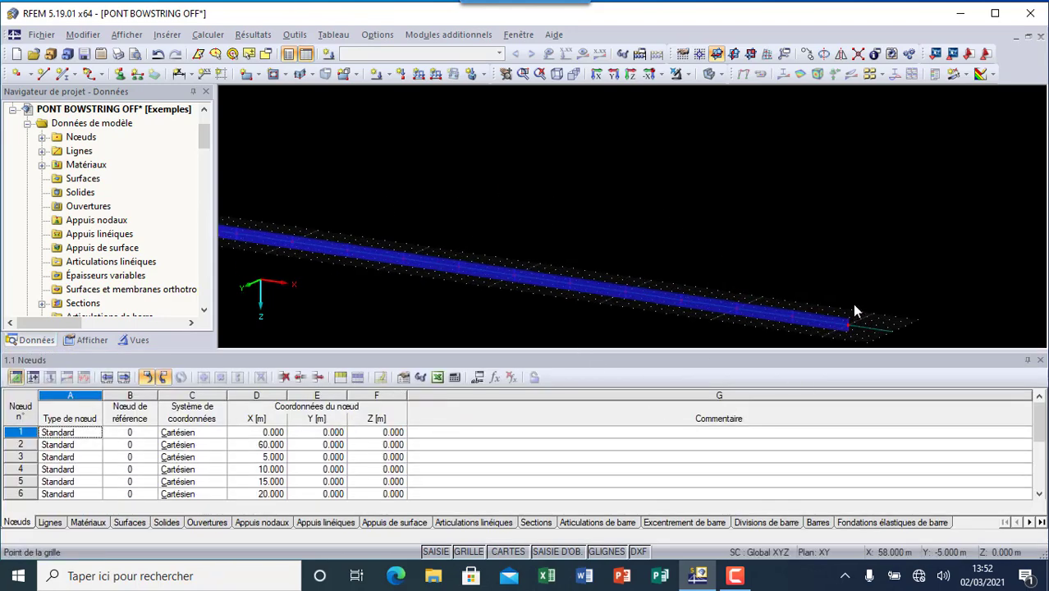
pyautogui.scroll(-1, 530, 224)
pyautogui.scroll(-3, 533, 228)
pyautogui.scroll(1, 359, 196)
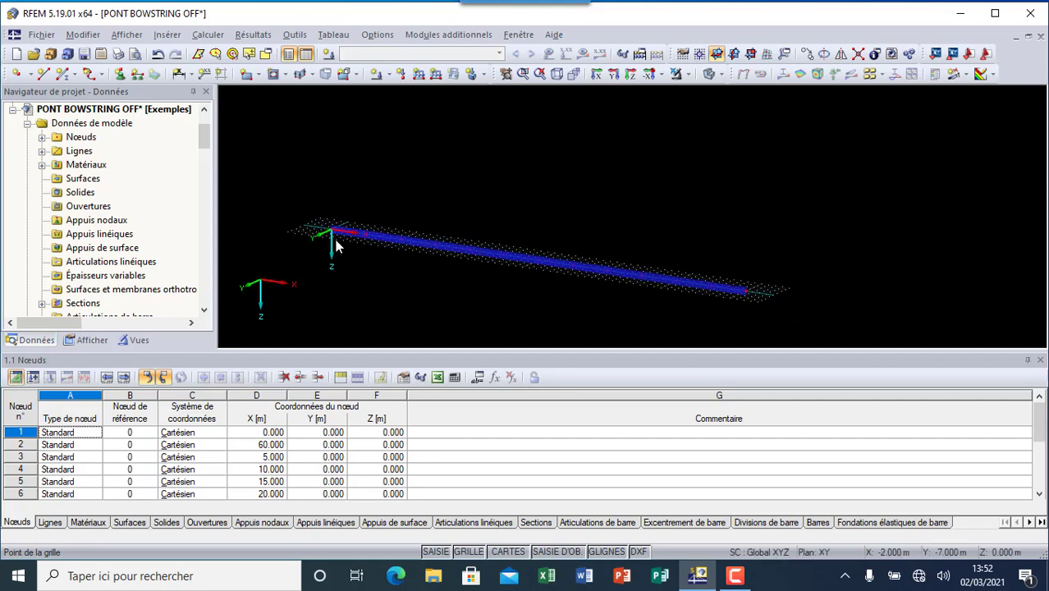
# Examine the coordinates of the beam's nodes in the Nœuds table down to the first empty rows
pyautogui.click(1040, 494)
pyautogui.click(1039, 495)
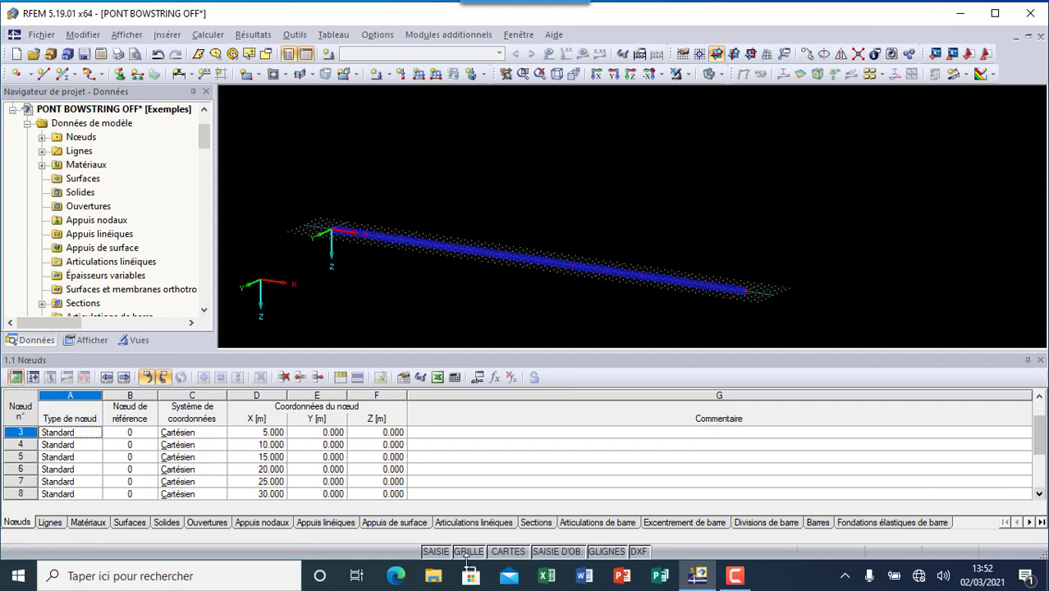
pyautogui.click(1039, 495)
pyautogui.click(1040, 495)
pyautogui.click(1039, 495)
pyautogui.click(1040, 494)
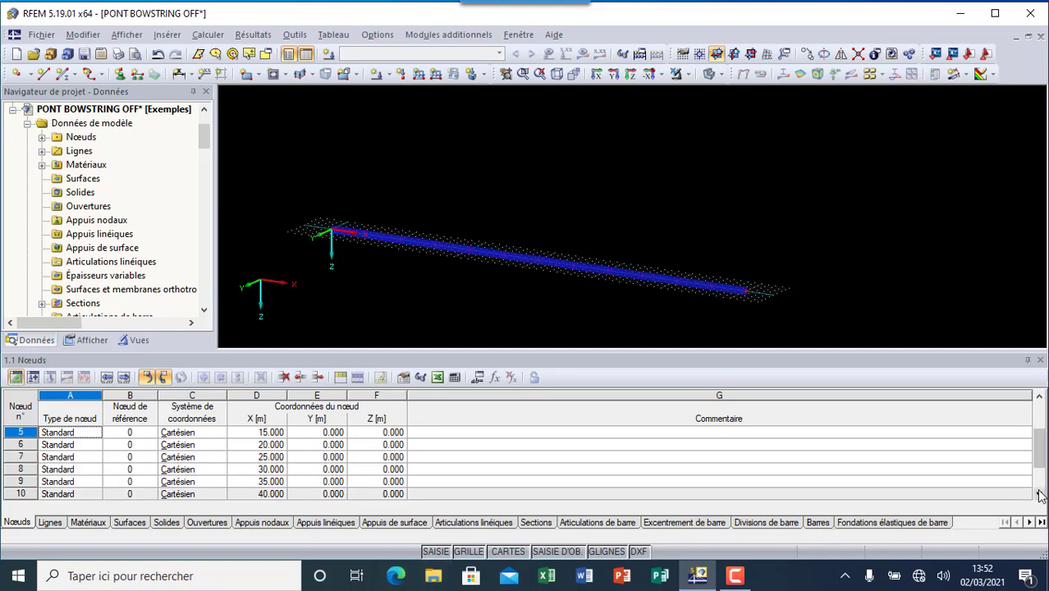
pyautogui.click(1039, 495)
pyautogui.click(1040, 495)
pyautogui.click(1040, 494)
pyautogui.click(1040, 495)
pyautogui.click(1039, 495)
pyautogui.click(1039, 495)
pyautogui.click(1040, 495)
pyautogui.click(1039, 495)
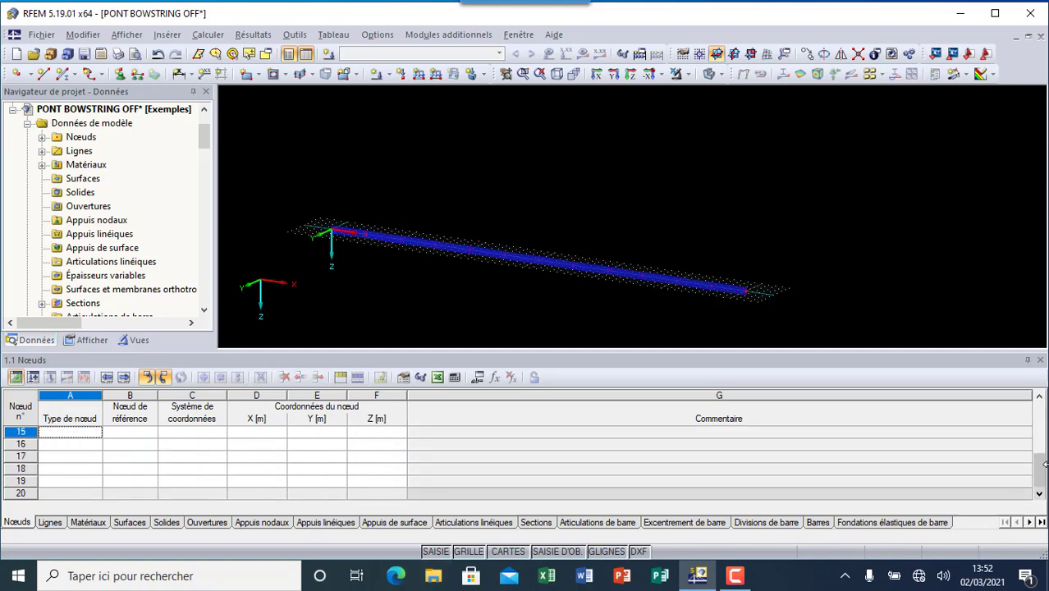
pyautogui.click(1039, 396)
pyautogui.click(1039, 396)
pyautogui.click(1039, 396)
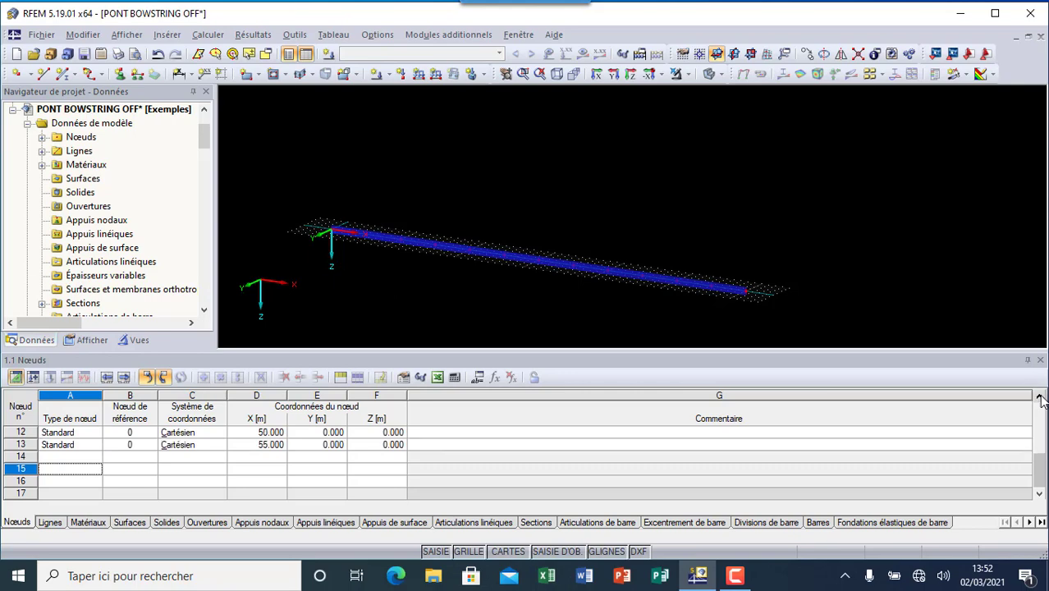
# Add standard node 14 in the first empty row of the Nœuds table with X 10 m and Y 0 m
pyautogui.click(121, 457)
pyautogui.click(95, 457)
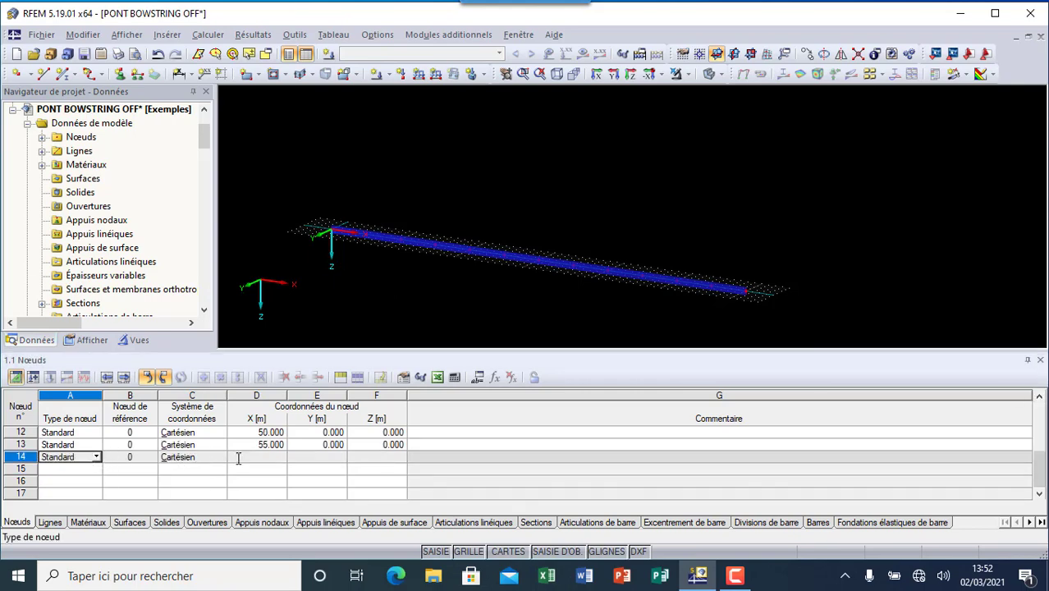
pyautogui.click(267, 461)
pyautogui.click(275, 456)
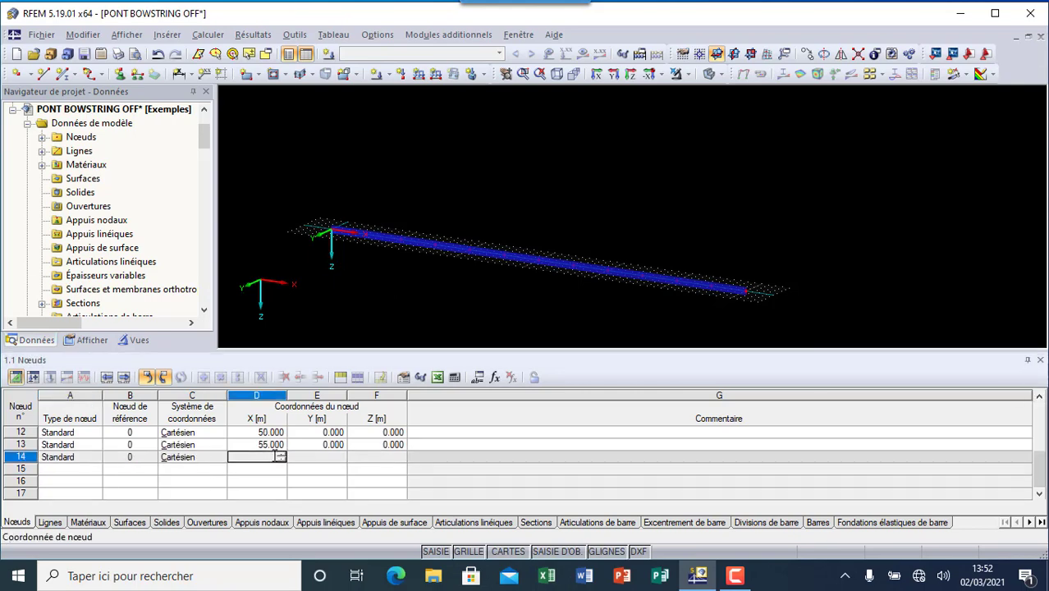
pyautogui.write('10')
pyautogui.click(303, 457)
pyautogui.click(377, 460)
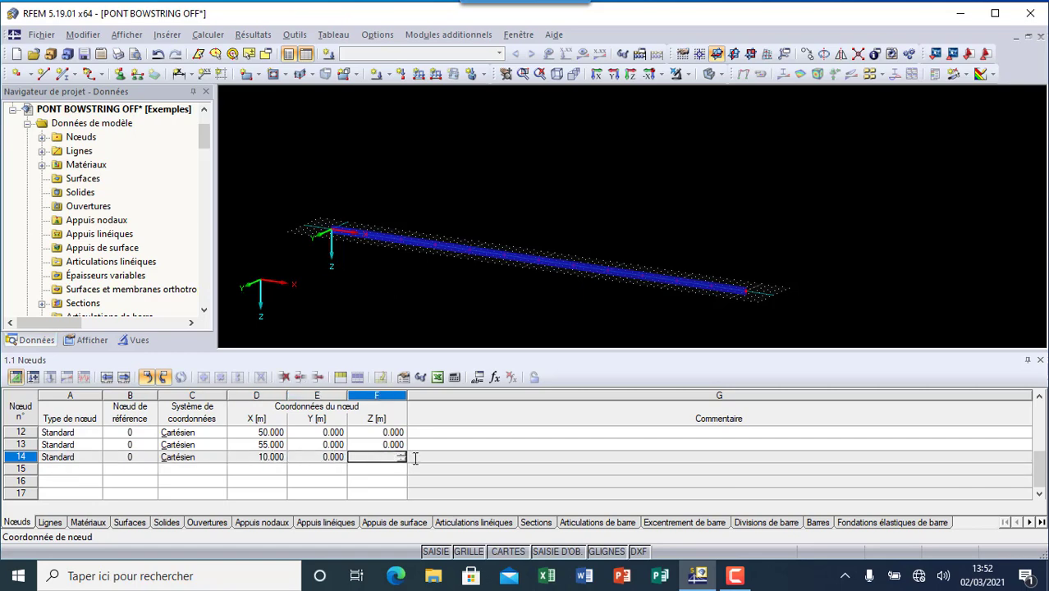
# Begin a formula for node 14's Z coordinate with -facteur*((1/6)^4, using the existing facteur parameter
pyautogui.click(496, 378)
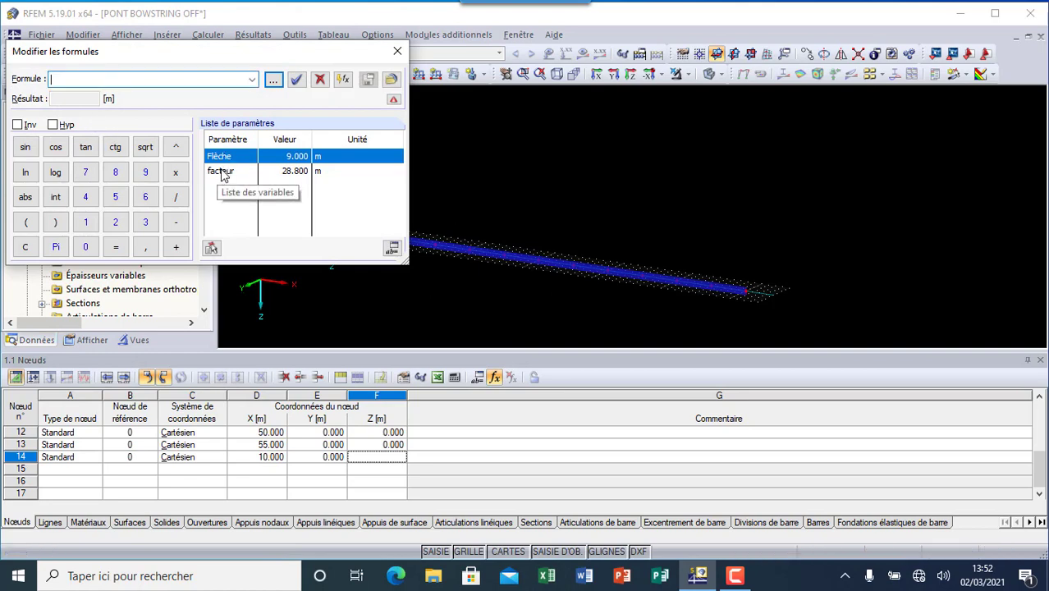
pyautogui.write('-')
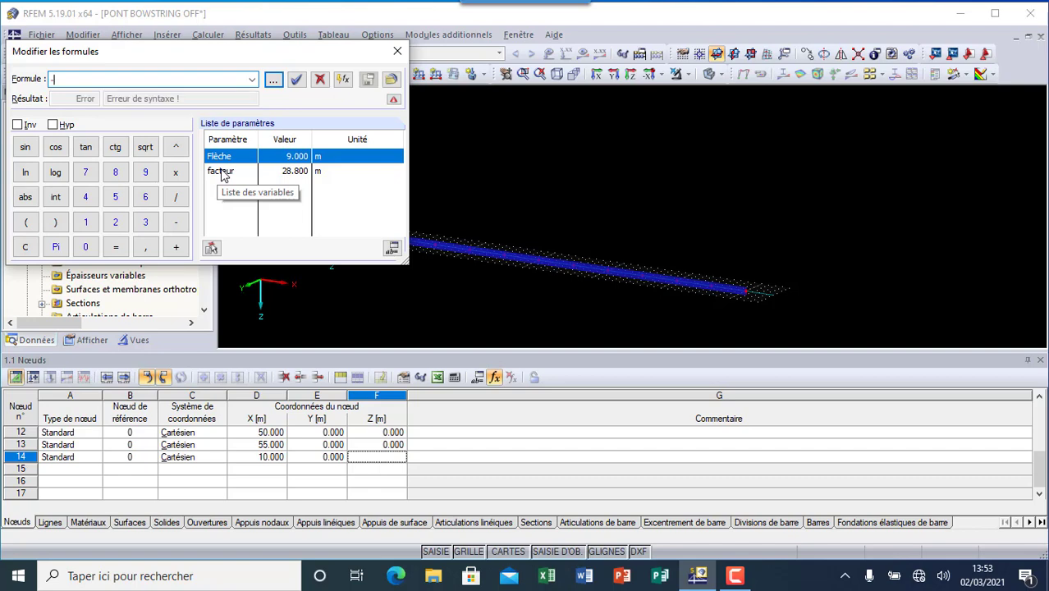
pyautogui.click(229, 178)
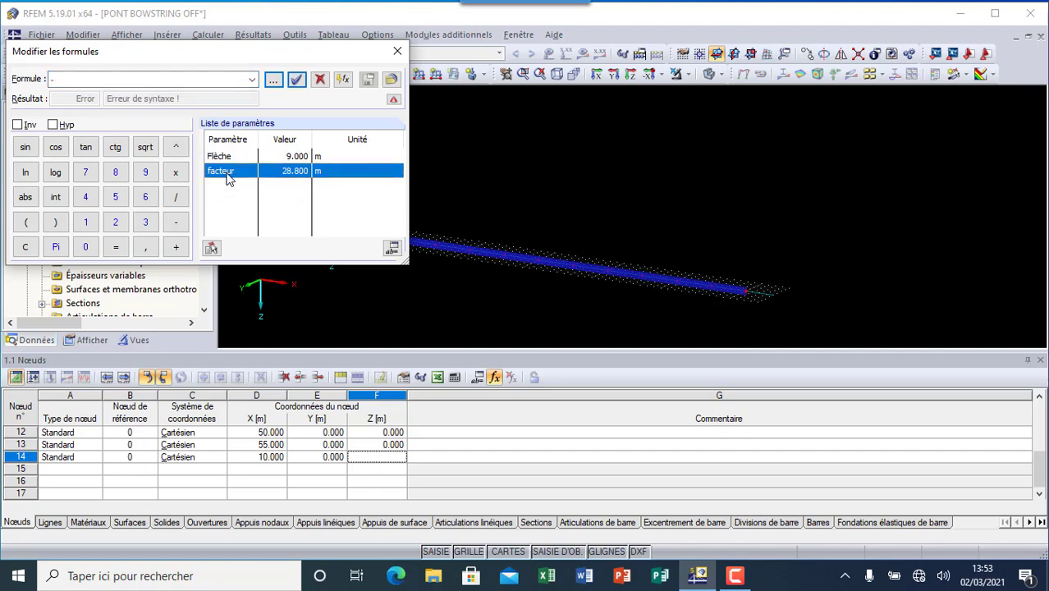
pyautogui.doubleClick(228, 172)
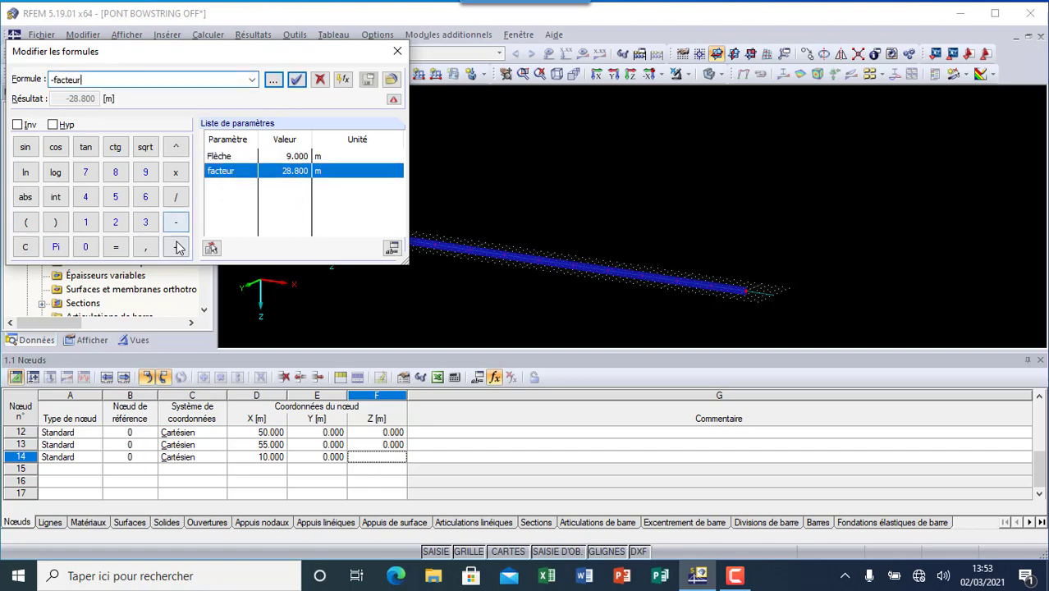
pyautogui.click(174, 172)
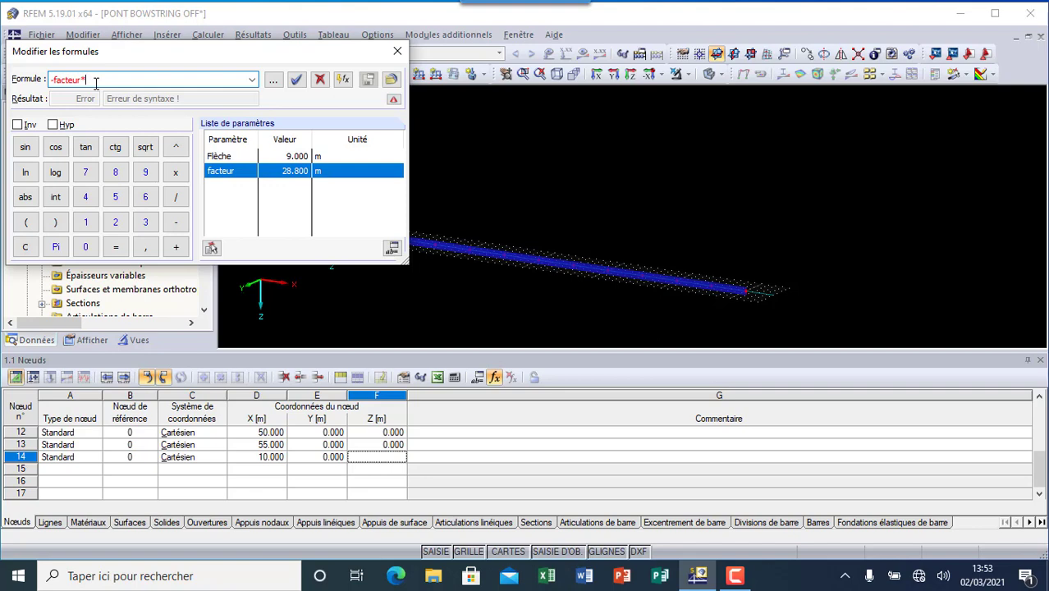
pyautogui.write('((')
pyautogui.click(85, 222)
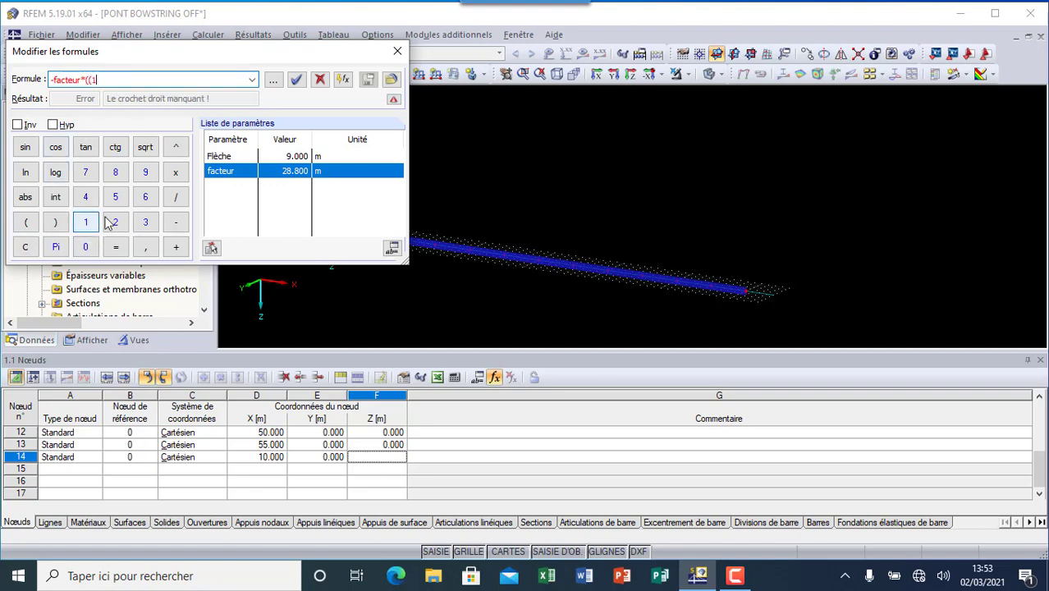
pyautogui.click(174, 197)
pyautogui.click(145, 197)
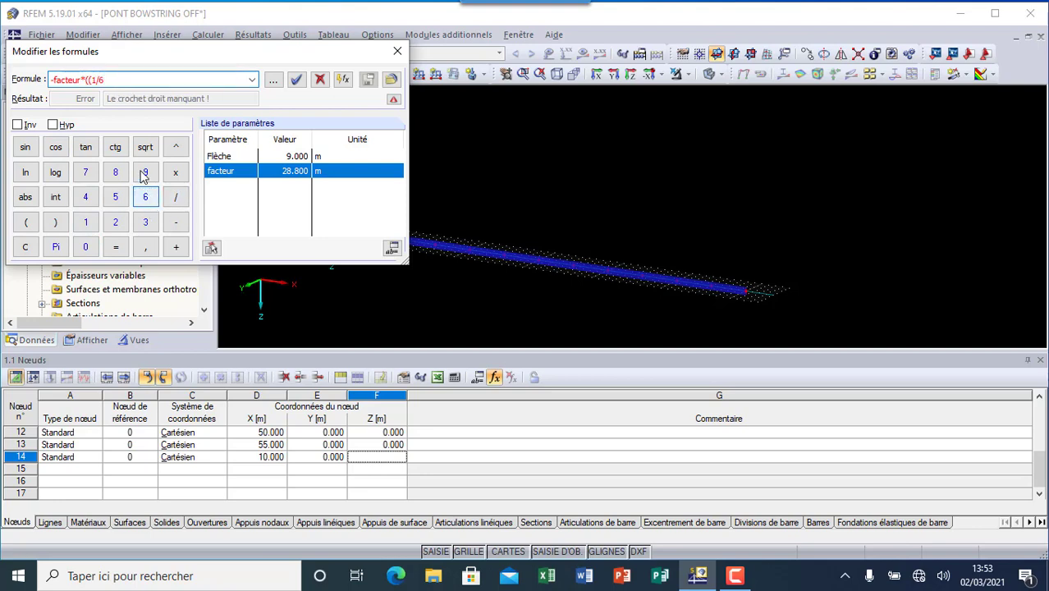
pyautogui.click(55, 223)
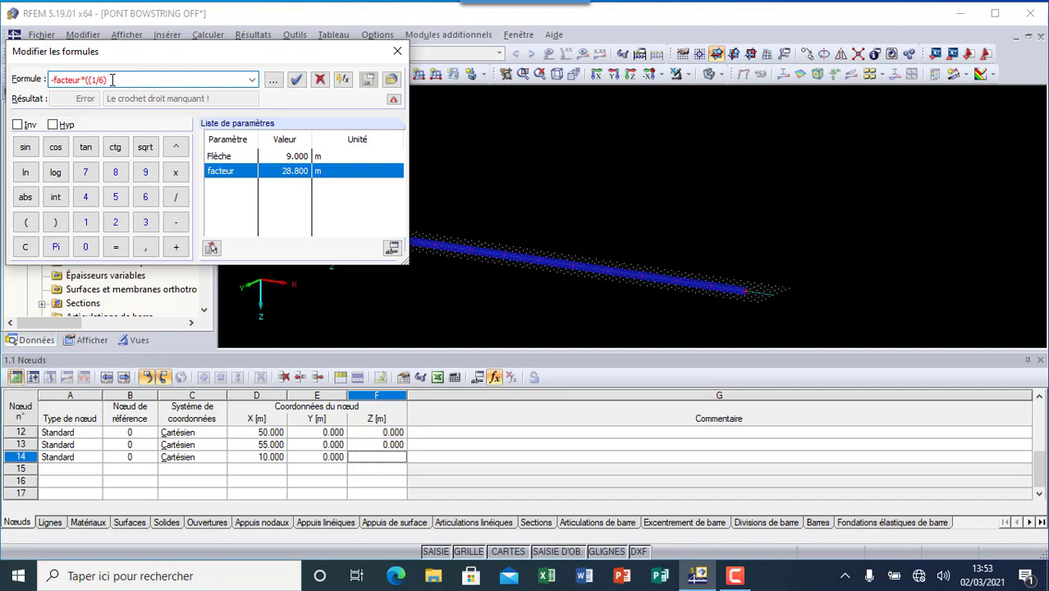
pyautogui.click(175, 146)
pyautogui.click(83, 201)
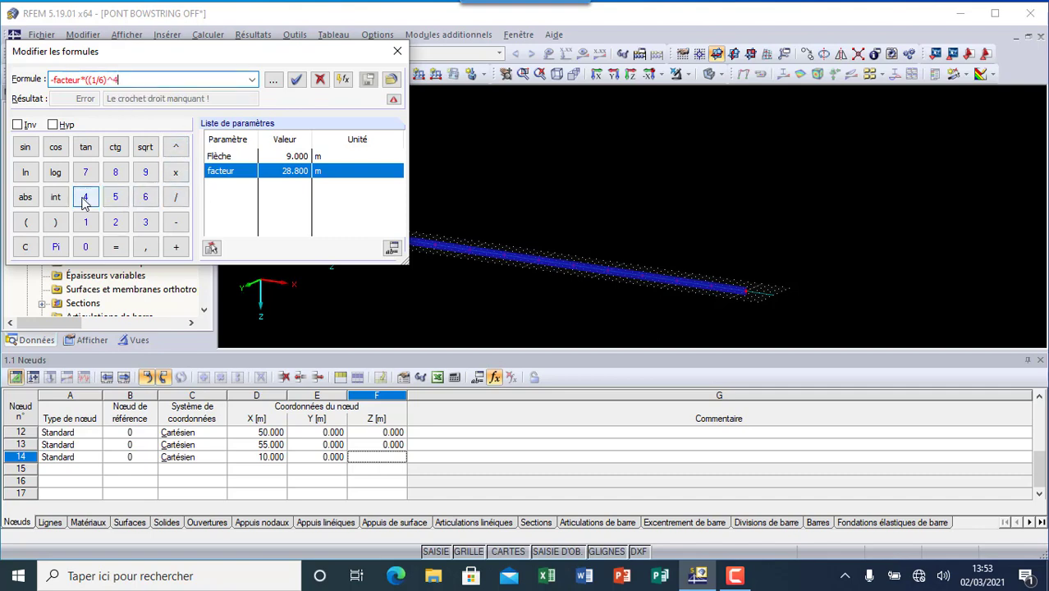
# Extend node 14's Z formula with the cubic term -2*(1/6)^3
pyautogui.click(175, 222)
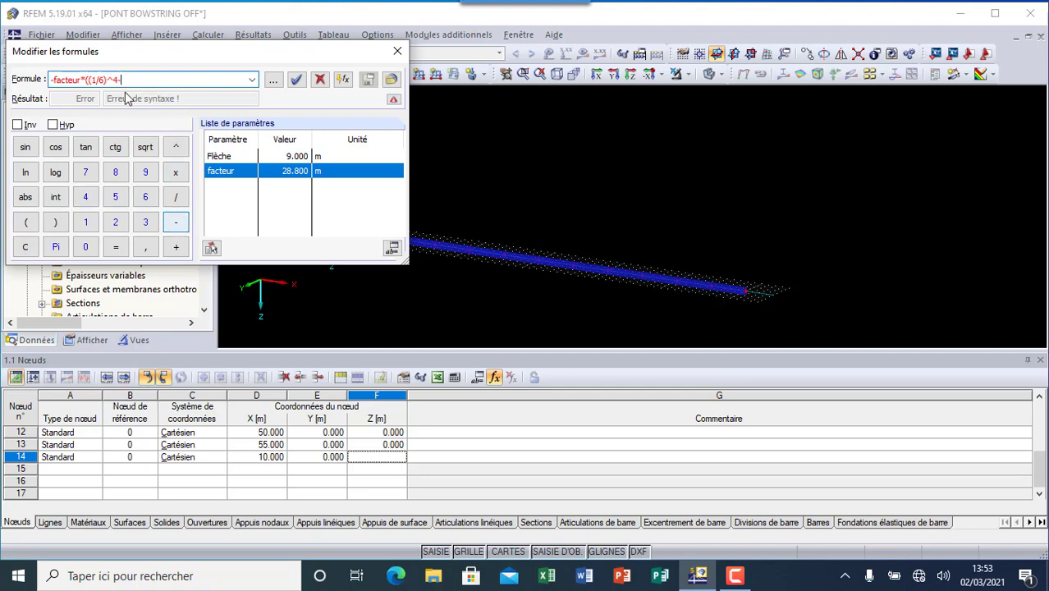
pyautogui.click(116, 223)
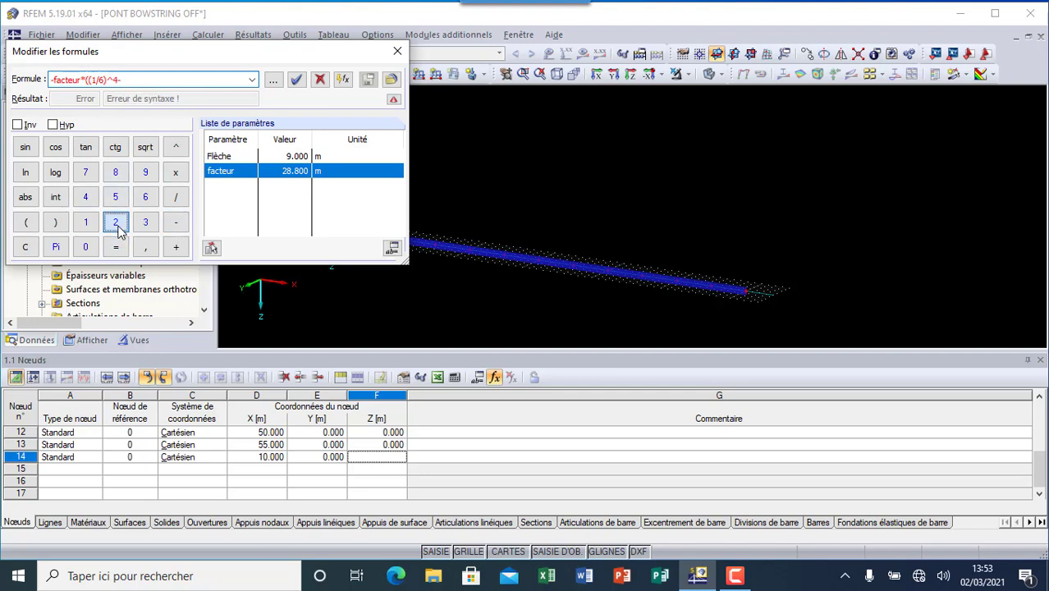
pyautogui.click(175, 173)
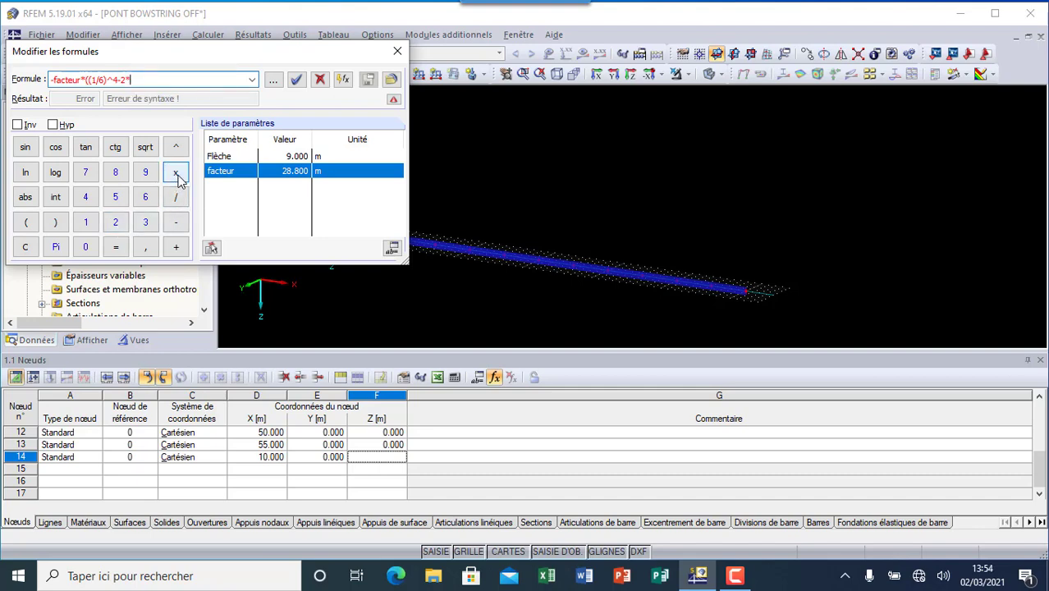
pyautogui.click(26, 222)
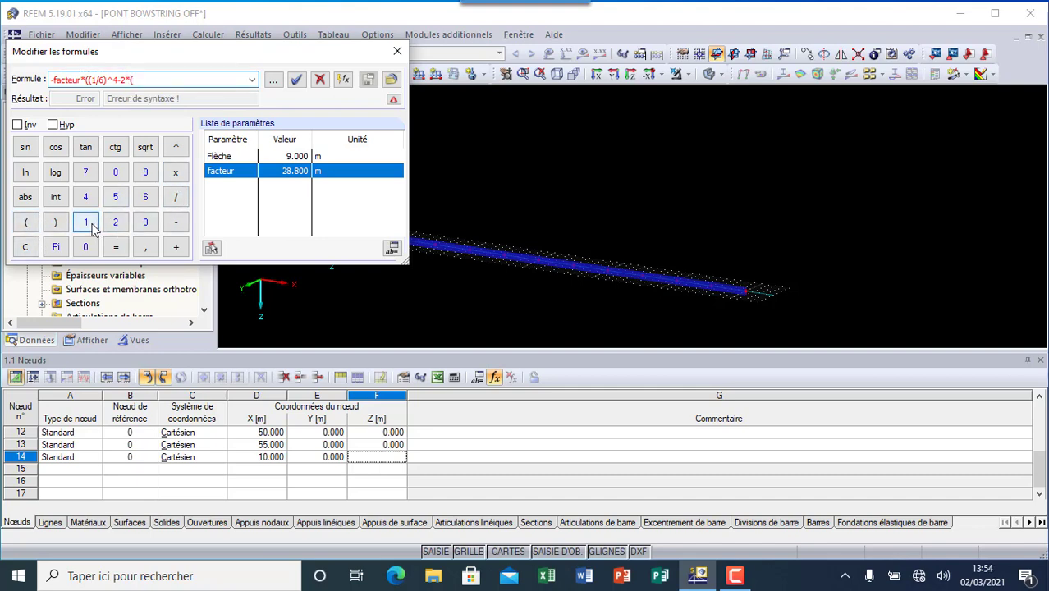
pyautogui.click(97, 226)
pyautogui.click(182, 200)
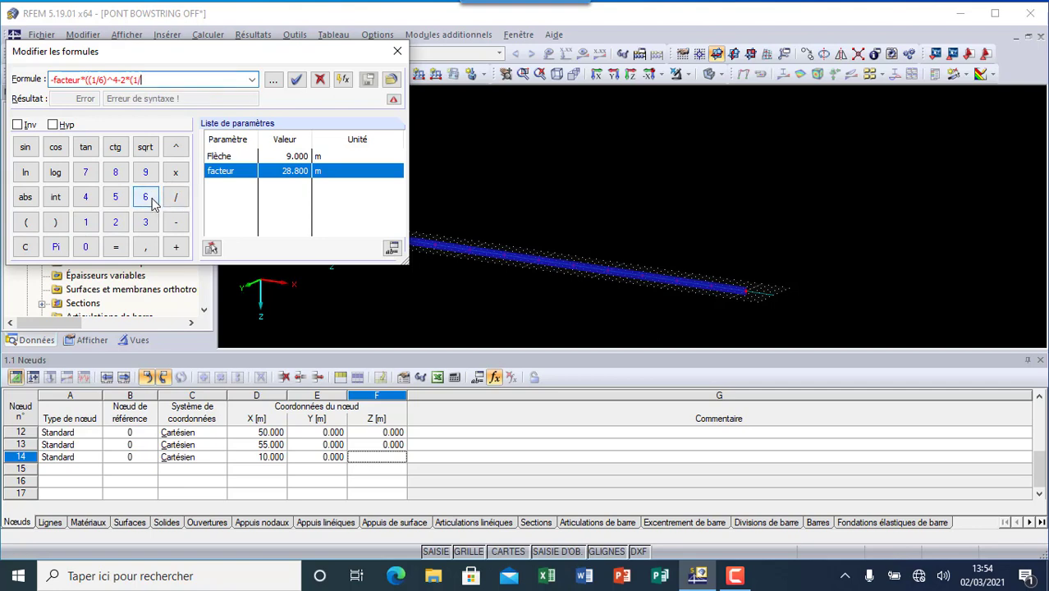
pyautogui.click(145, 198)
pyautogui.click(55, 223)
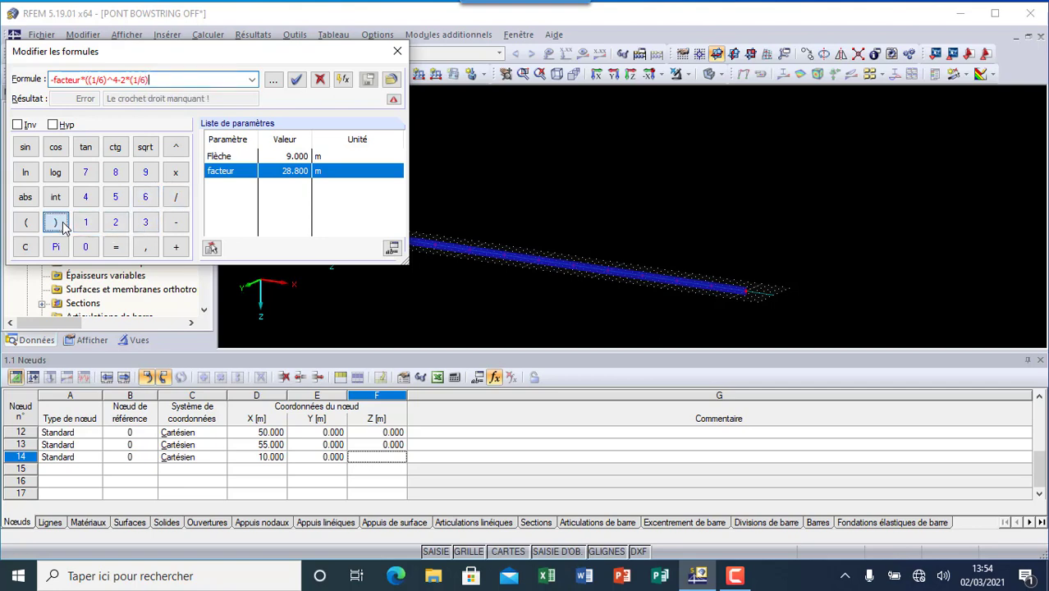
pyautogui.click(176, 149)
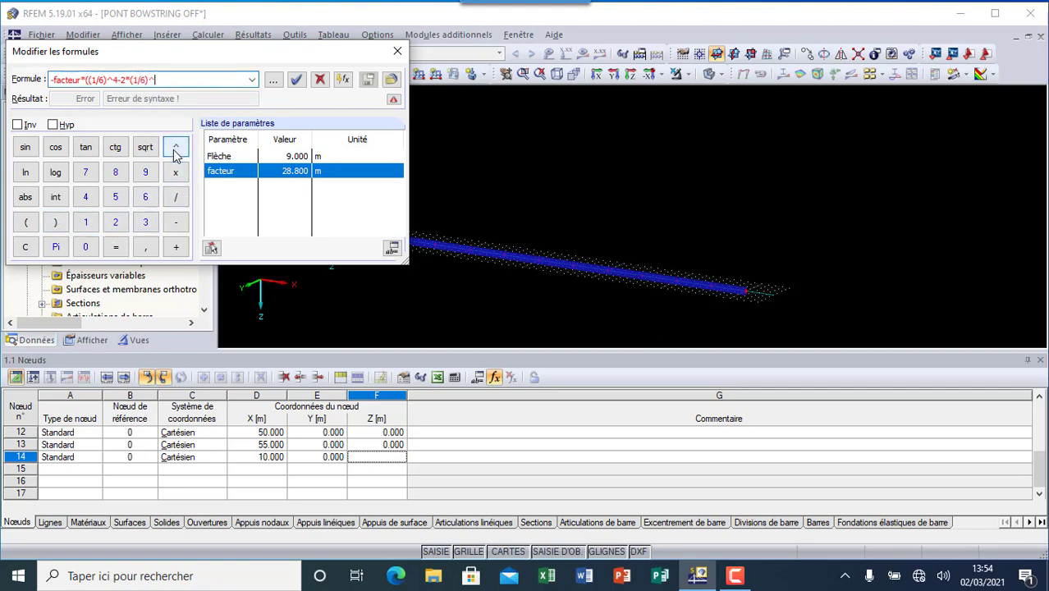
pyautogui.click(145, 223)
# Complete node 14's Z formula with +(1/6)) and apply it to the coordinate
pyautogui.click(176, 248)
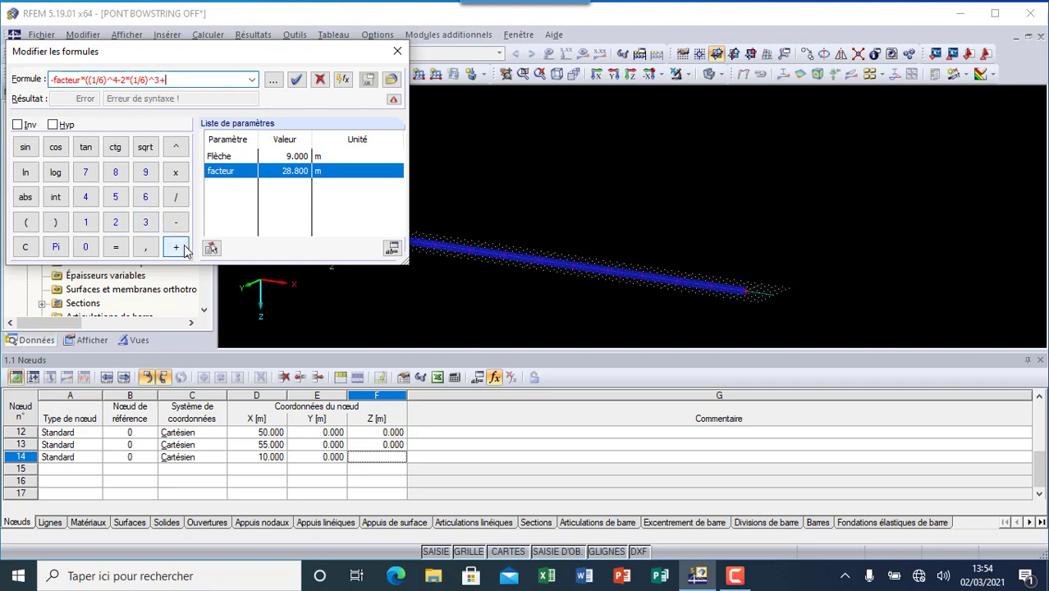
pyautogui.click(27, 223)
pyautogui.click(85, 223)
pyautogui.click(176, 197)
pyautogui.click(145, 197)
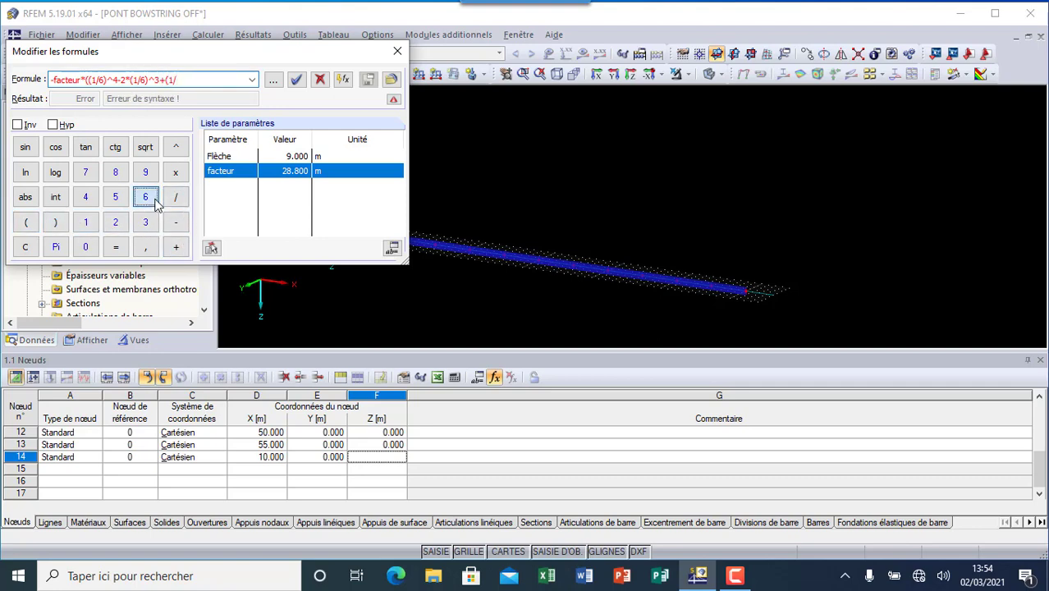
pyautogui.click(56, 222)
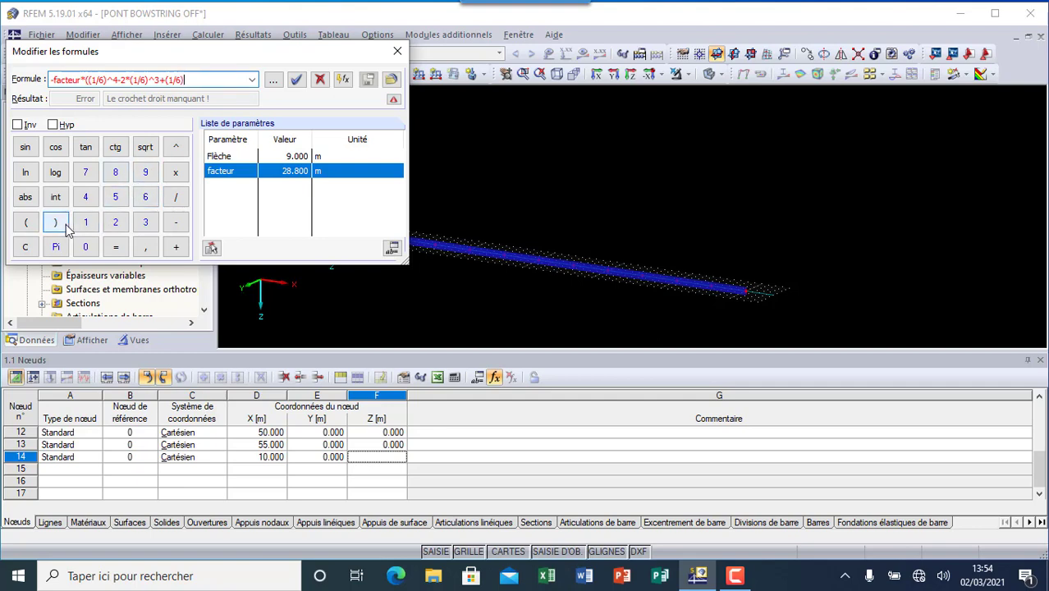
pyautogui.click(56, 223)
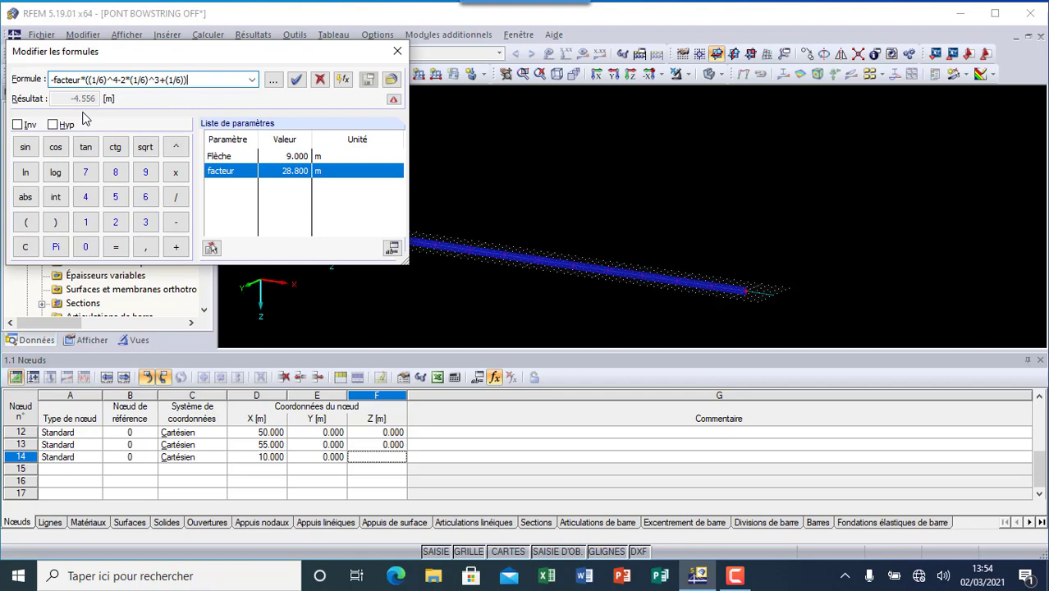
pyautogui.click(297, 79)
# Add standard node 15 in the row below node 14 with X 20 m and Y 0 m
pyautogui.click(133, 474)
pyautogui.click(93, 474)
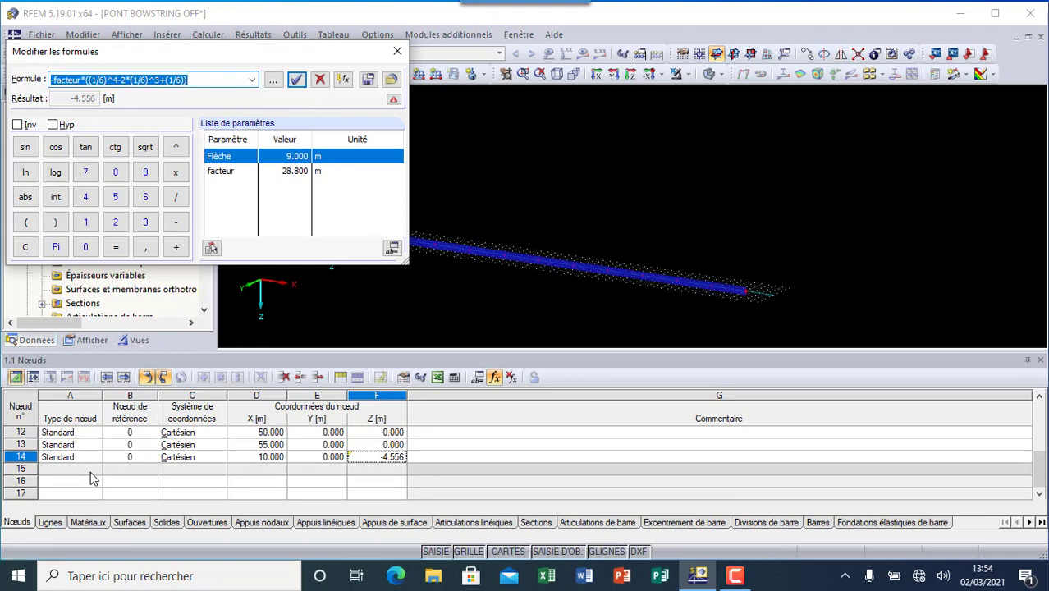
pyautogui.click(265, 470)
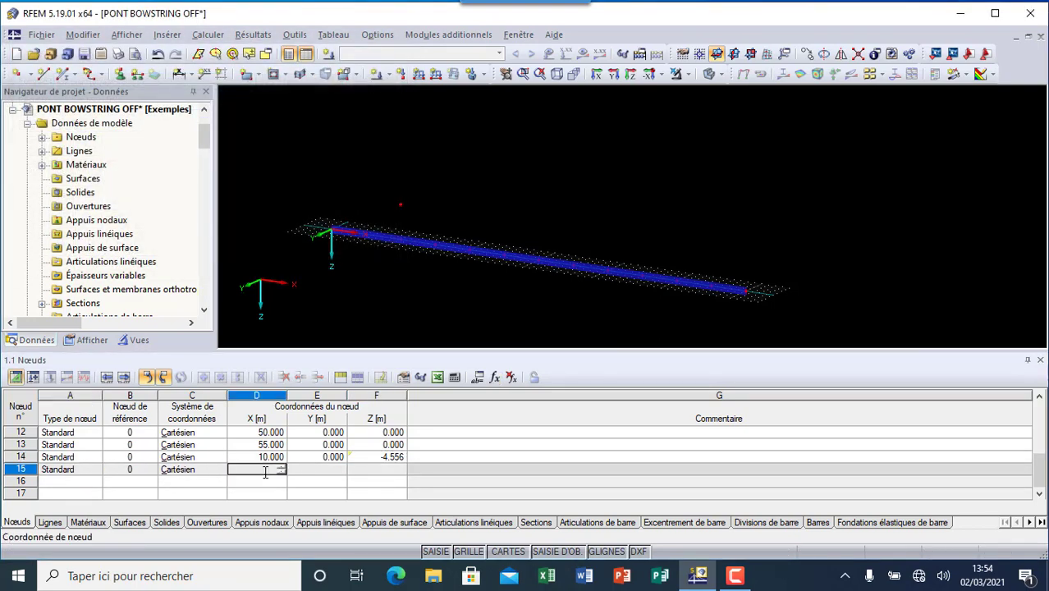
pyautogui.write('20')
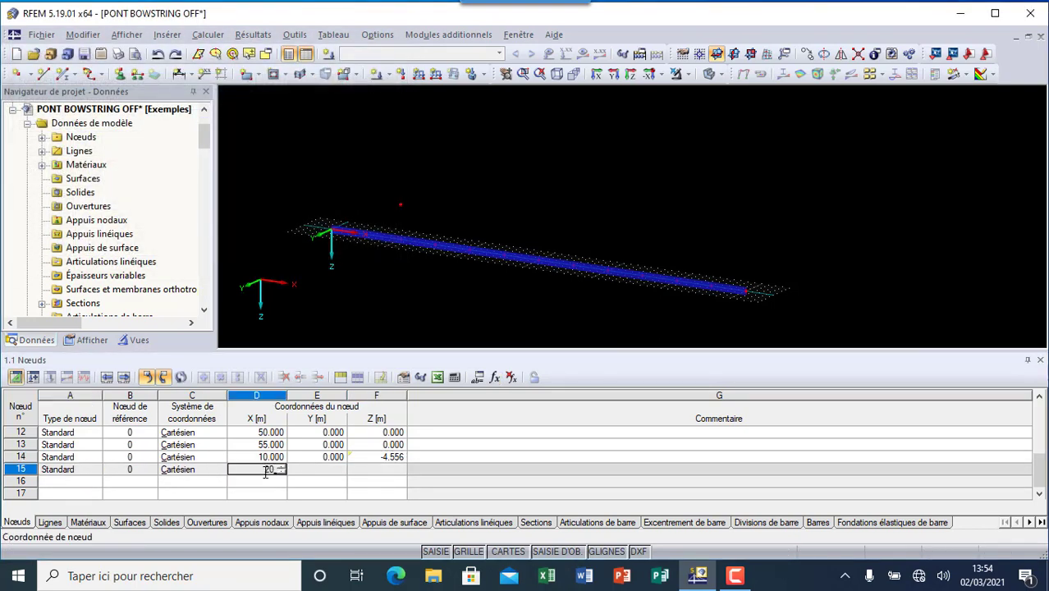
pyautogui.click(336, 474)
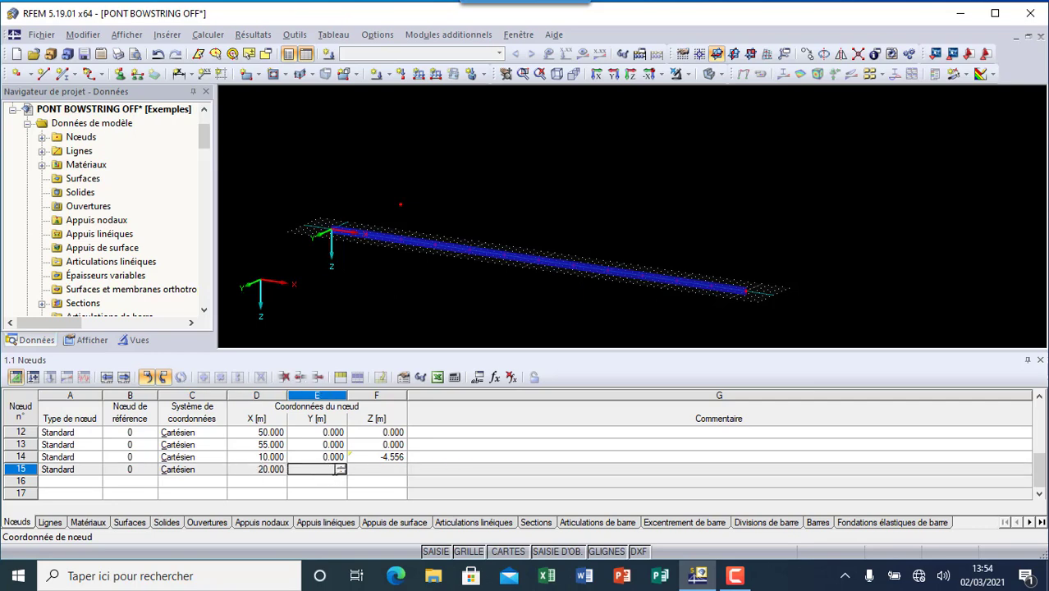
pyautogui.write('0')
pyautogui.click(389, 469)
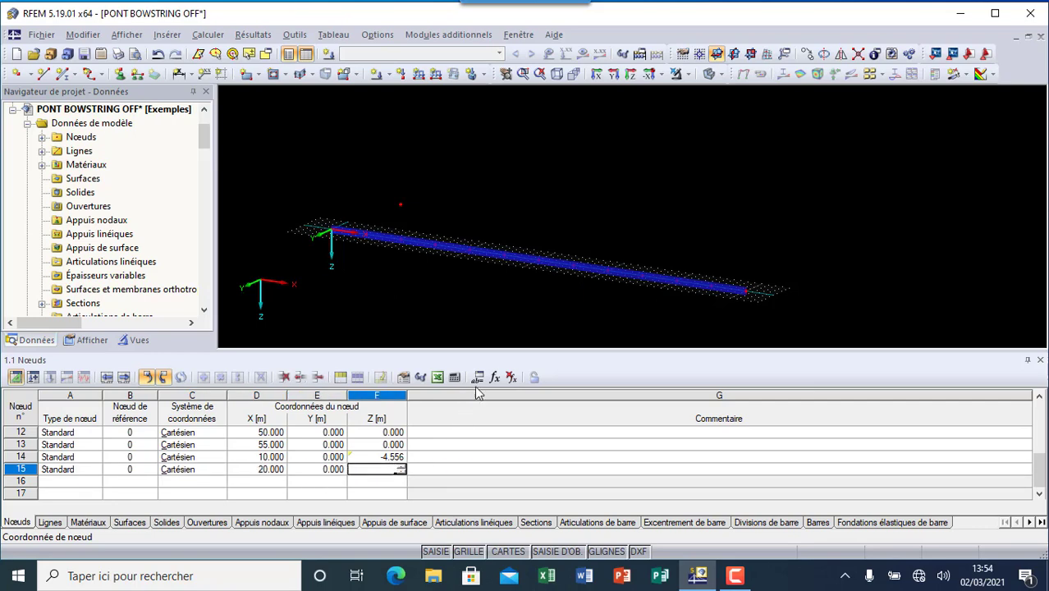
# Reuse node 14's formula for node 15's Z coordinate, edit it to -facteur*((2/6)^4-2*(2/6)^3+(2/6)), and apply it
pyautogui.click(494, 377)
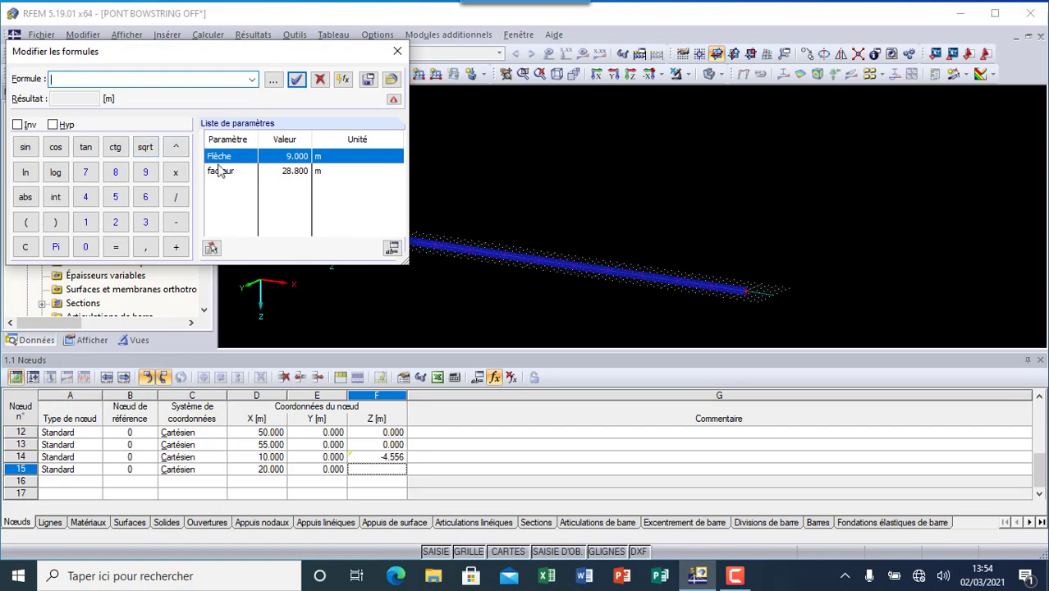
pyautogui.click(252, 79)
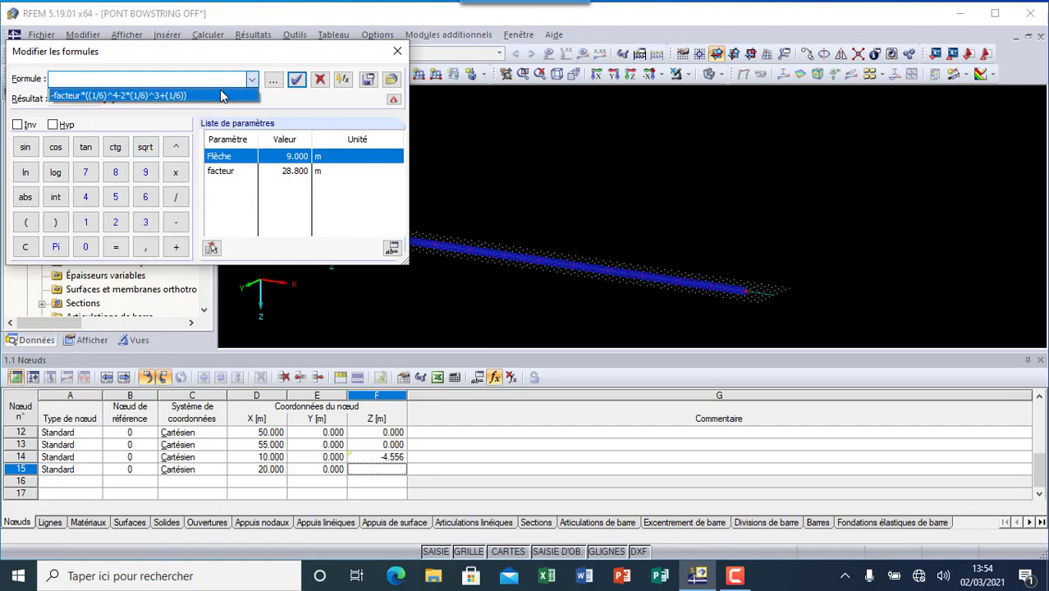
pyautogui.click(155, 94)
pyautogui.click(99, 79)
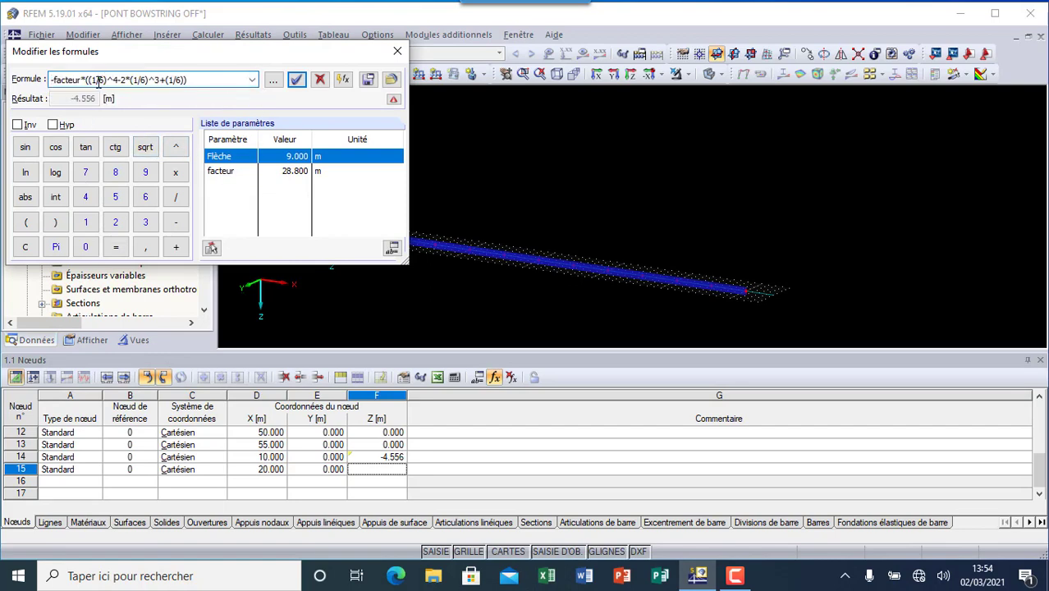
pyautogui.press('BackSpace')
pyautogui.write('2')
pyautogui.click(140, 80)
pyautogui.press('BackSpace')
pyautogui.write('2')
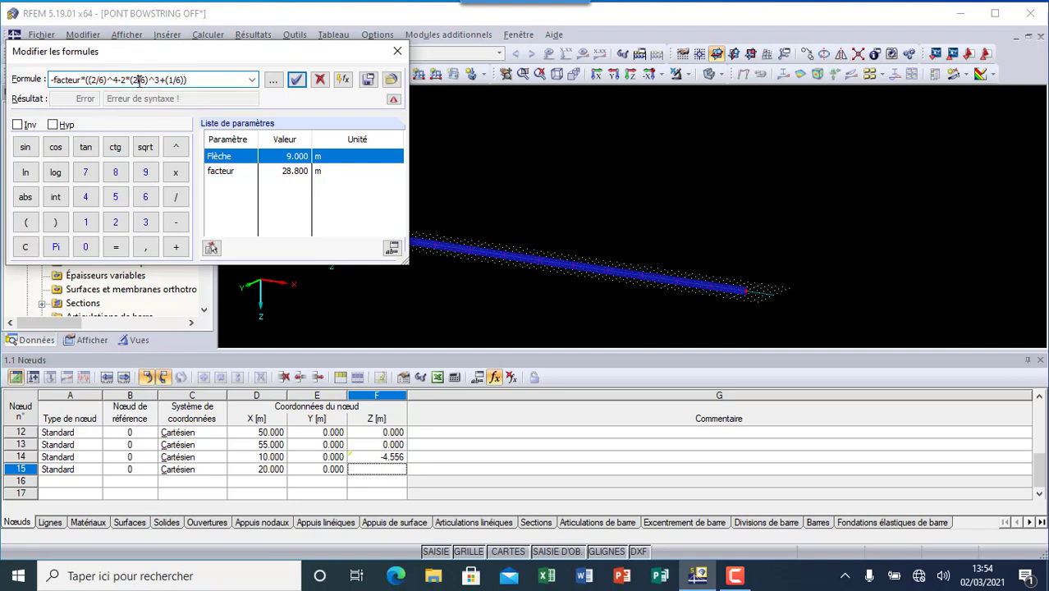
pyautogui.click(173, 79)
pyautogui.press('BackSpace')
pyautogui.write('2')
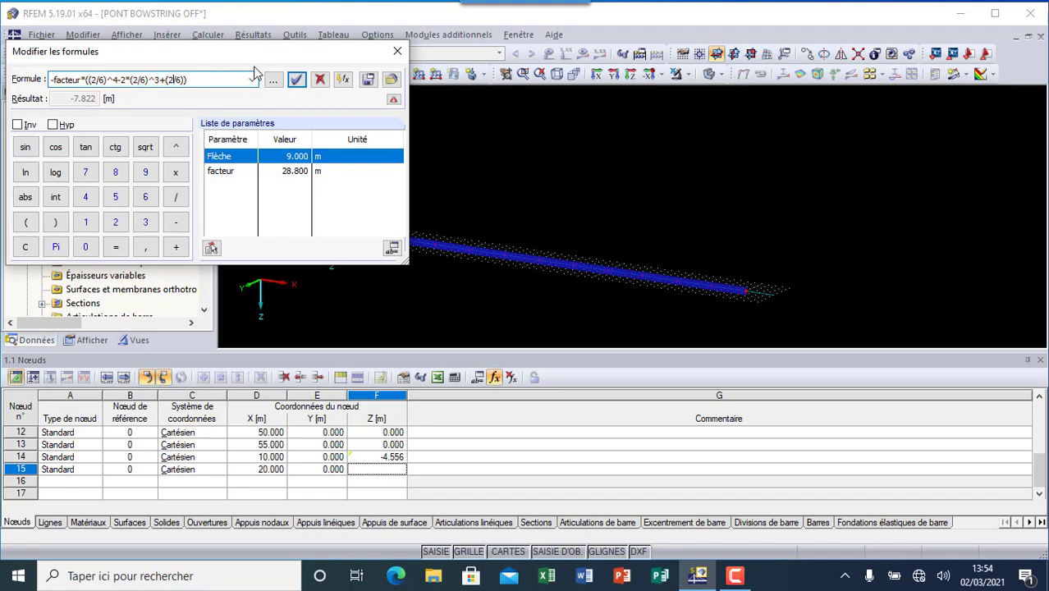
pyautogui.click(297, 80)
# Add standard node 16 in the row below node 15 with X 30 m and Y 0 m
pyautogui.click(92, 482)
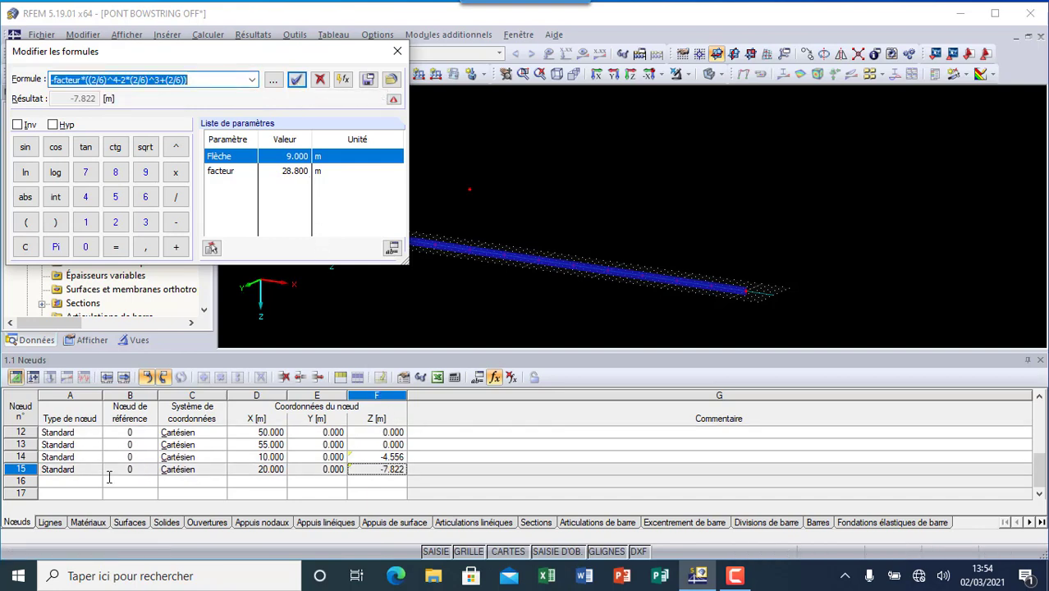
pyautogui.click(259, 481)
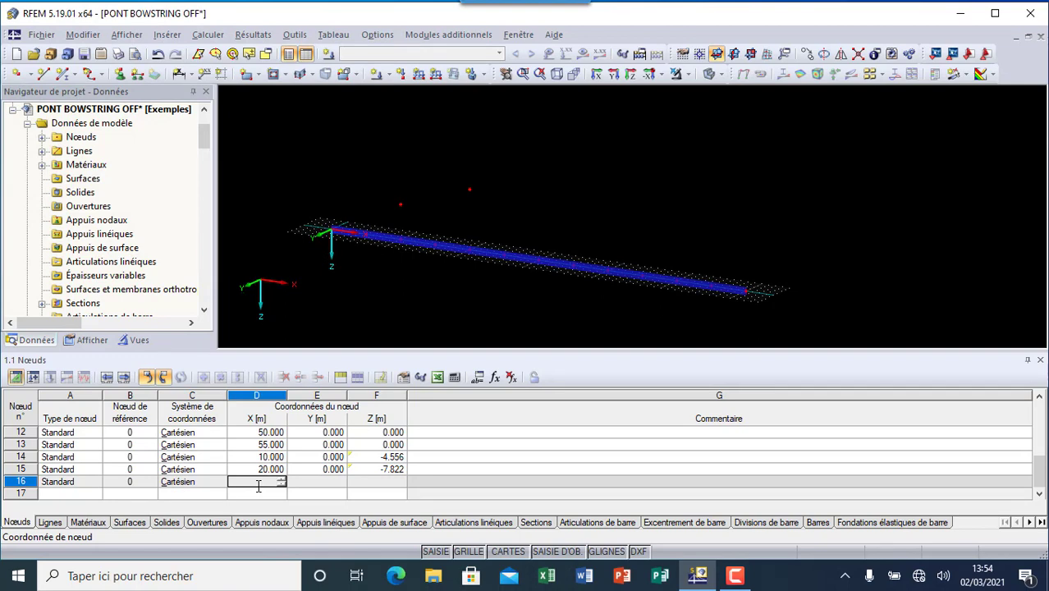
pyautogui.write('30')
pyautogui.click(316, 482)
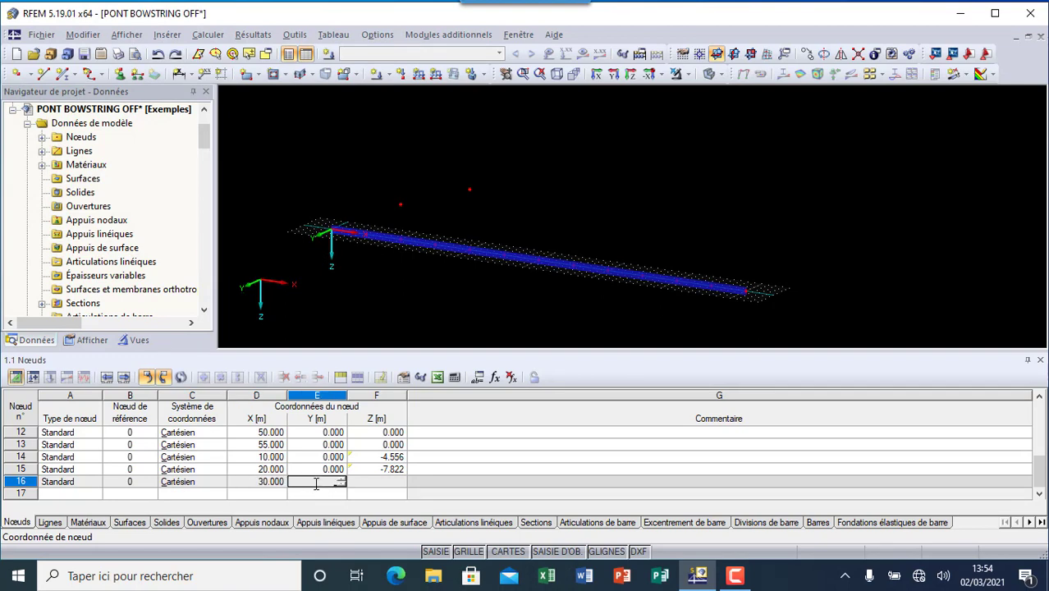
pyautogui.write('0')
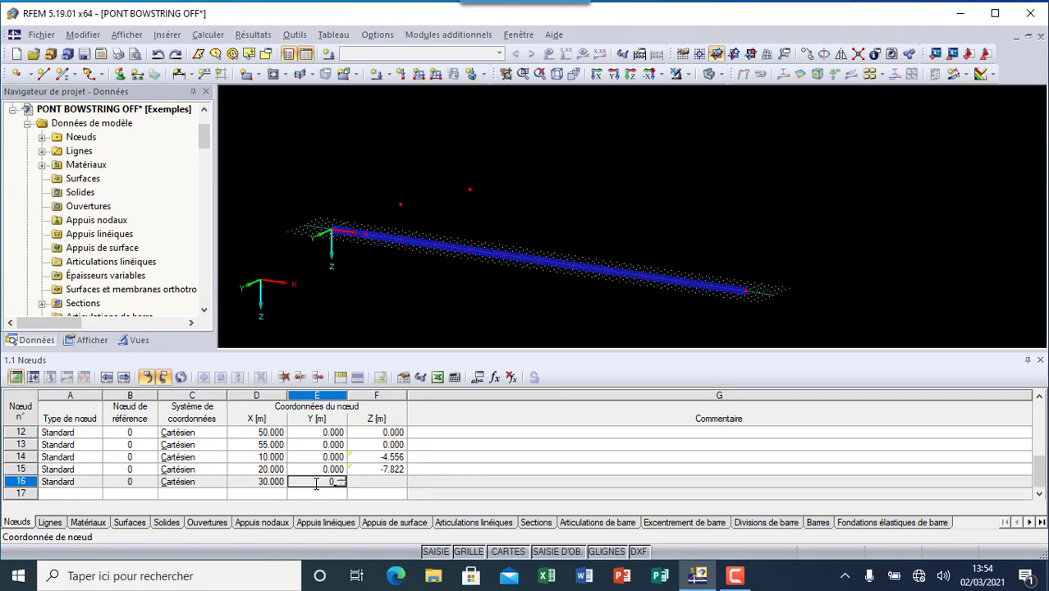
# Reuse node 15's formula for node 16's Z coordinate, edit it to -facteur*((3/6)^4-2*(3/6)^3+(3/6)), and apply it
pyautogui.click(375, 482)
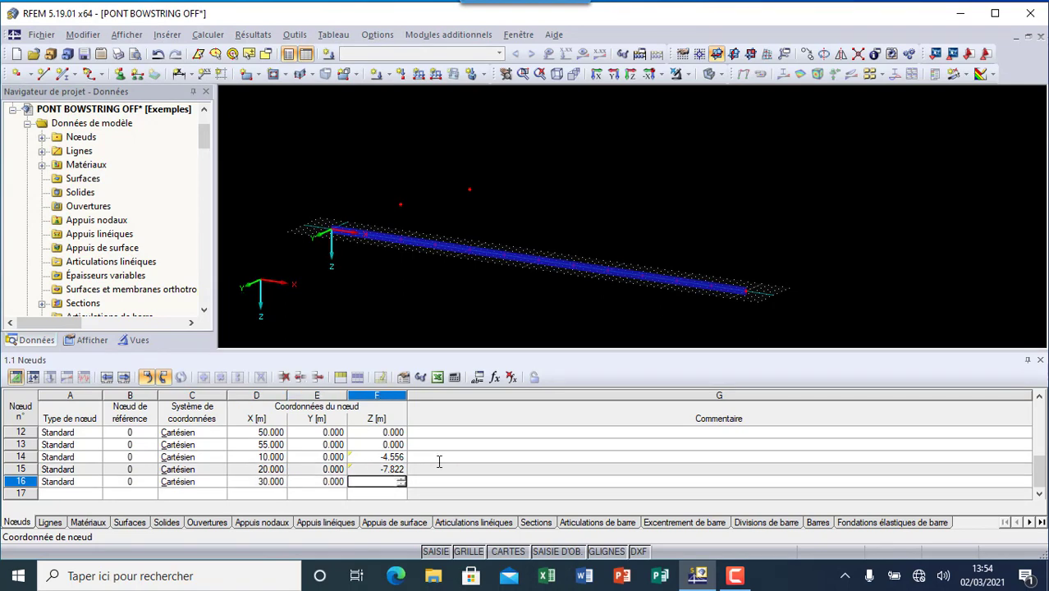
pyautogui.click(493, 377)
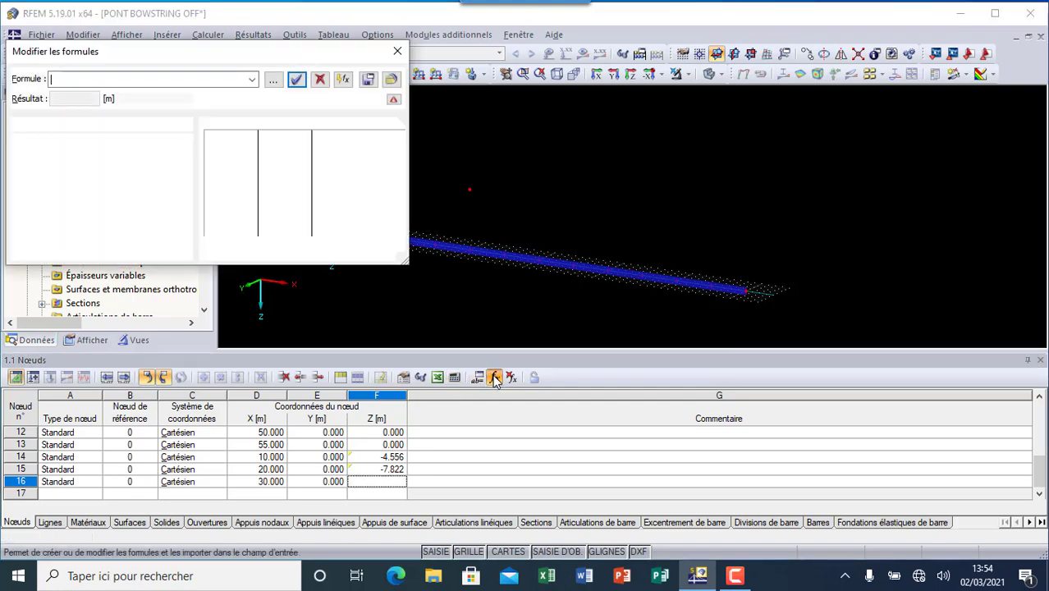
pyautogui.click(251, 80)
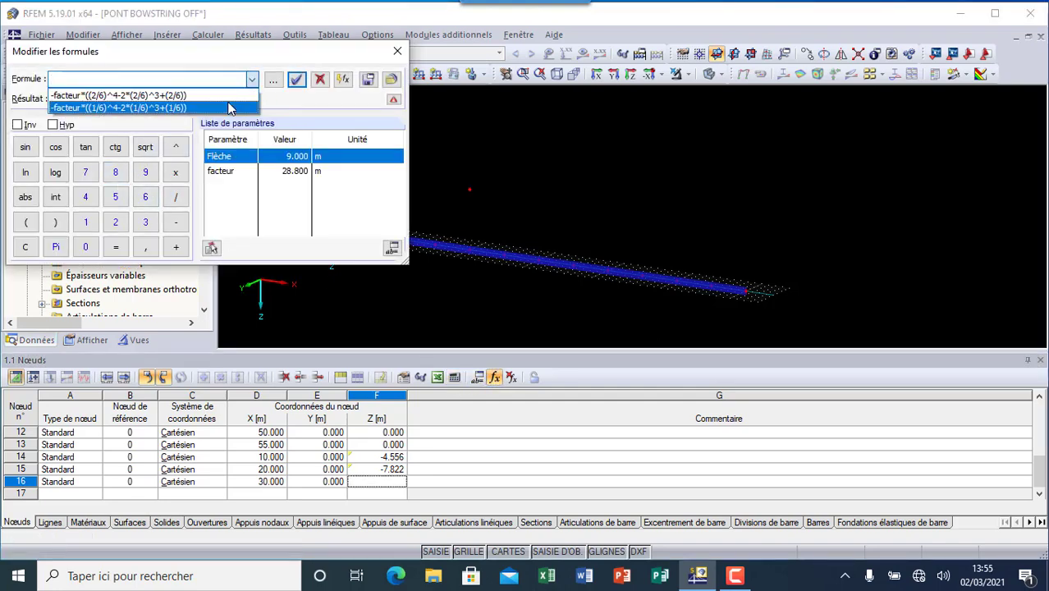
pyautogui.click(226, 95)
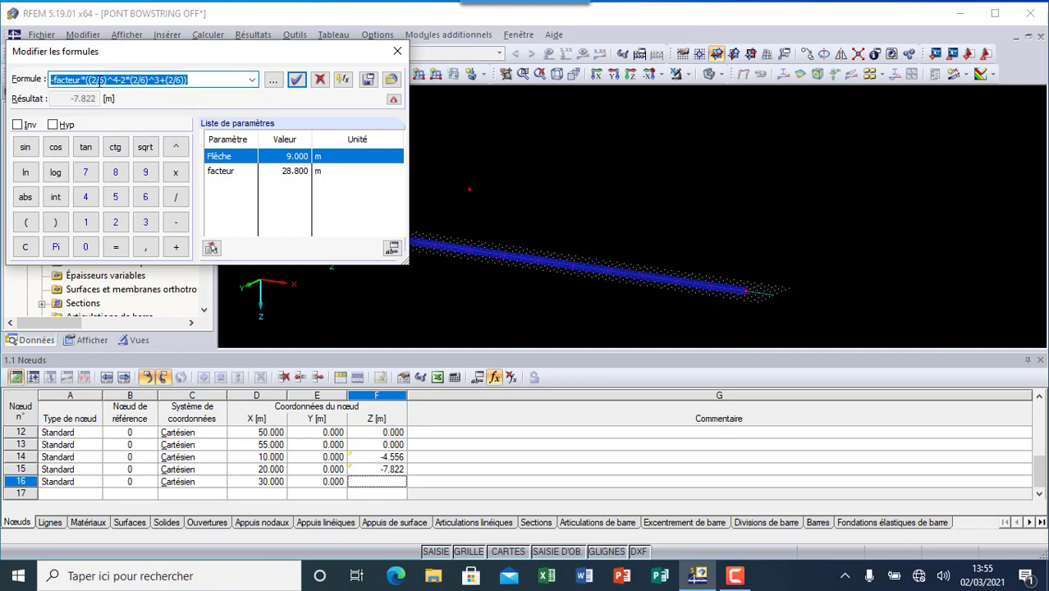
pyautogui.click(96, 81)
pyautogui.press('BackSpace')
pyautogui.write('3')
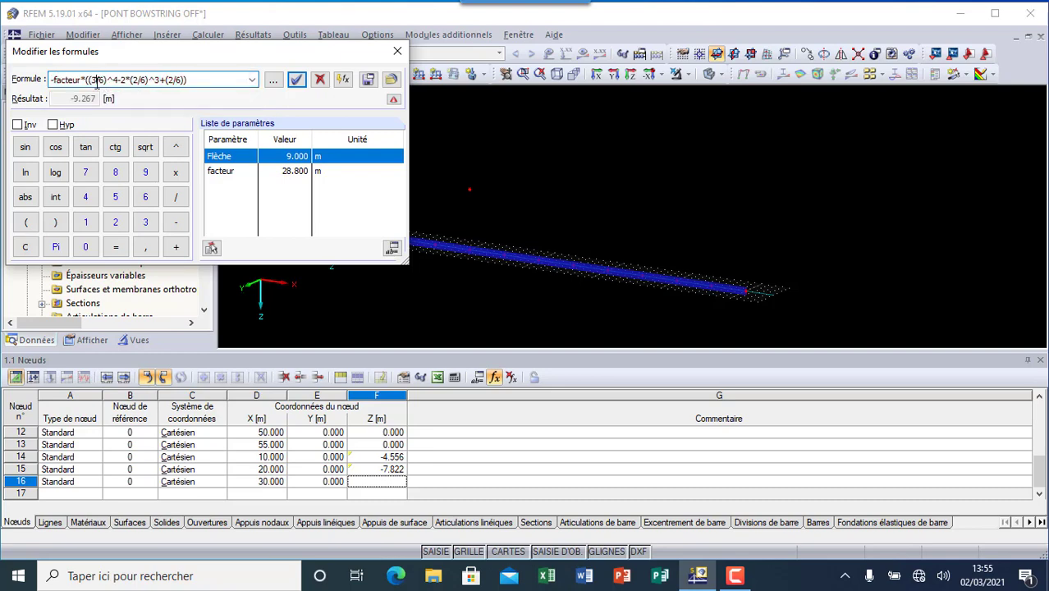
pyautogui.click(138, 80)
pyautogui.press('BackSpace')
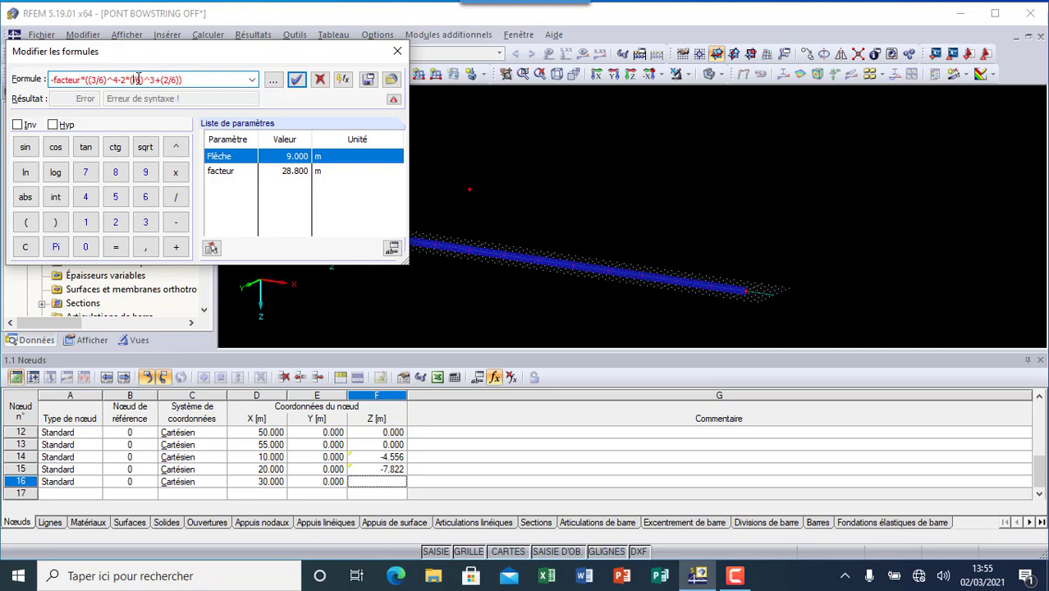
pyautogui.write('3')
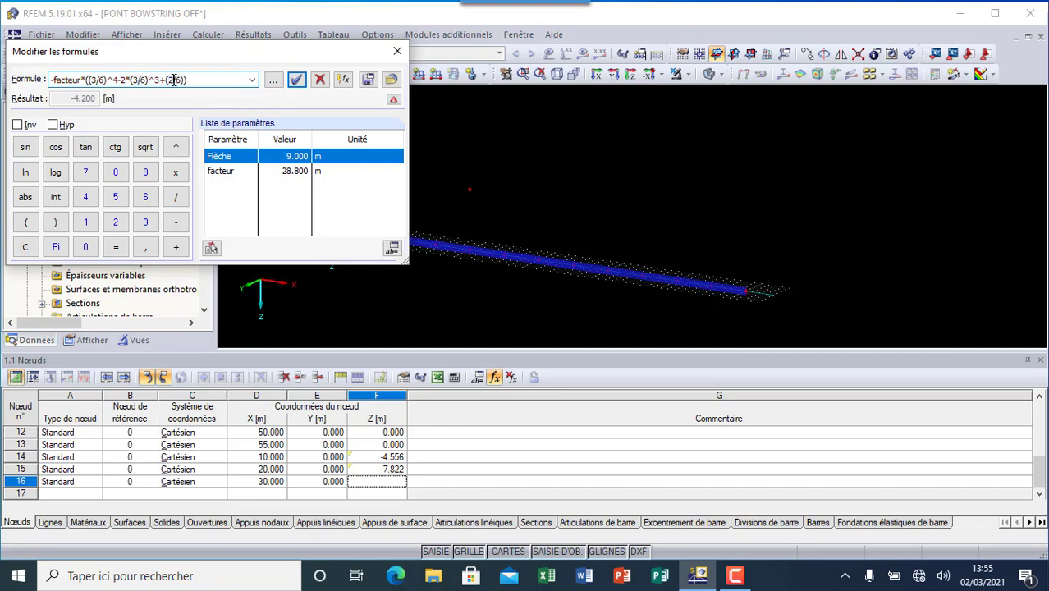
pyautogui.click(174, 80)
pyautogui.press('BackSpace')
pyautogui.write('3')
pyautogui.click(296, 80)
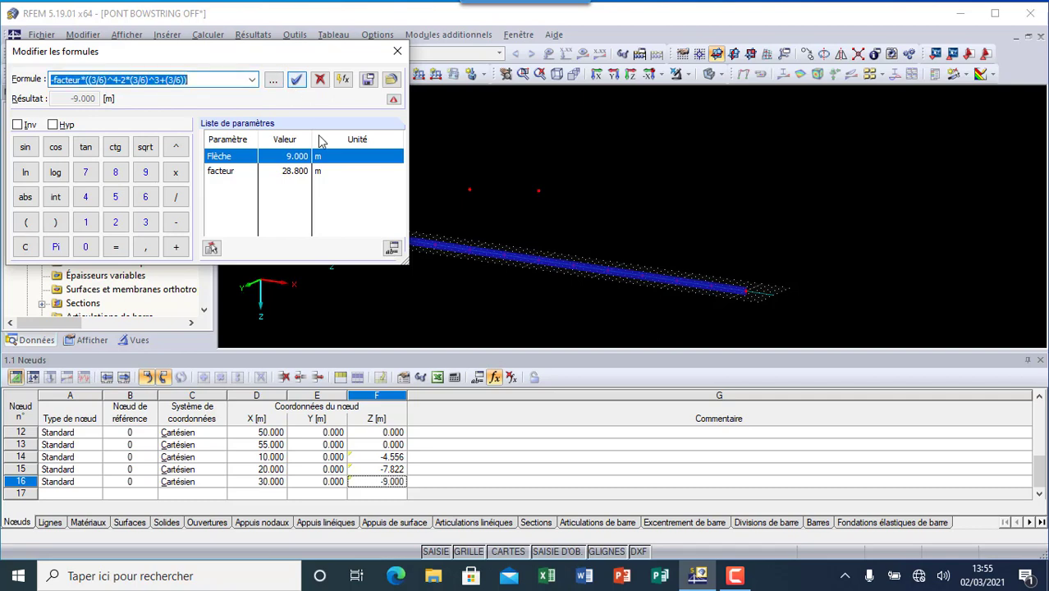
# Add standard node 17 in the row below node 16 with X 40 m and Y 0 m
pyautogui.click(85, 493)
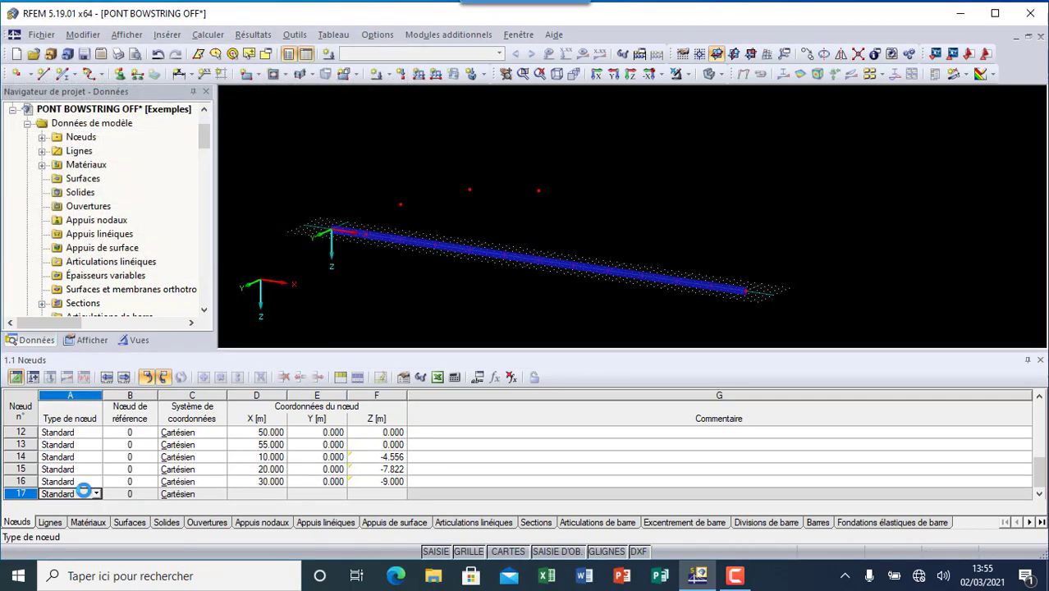
pyautogui.click(277, 492)
pyautogui.write('4')
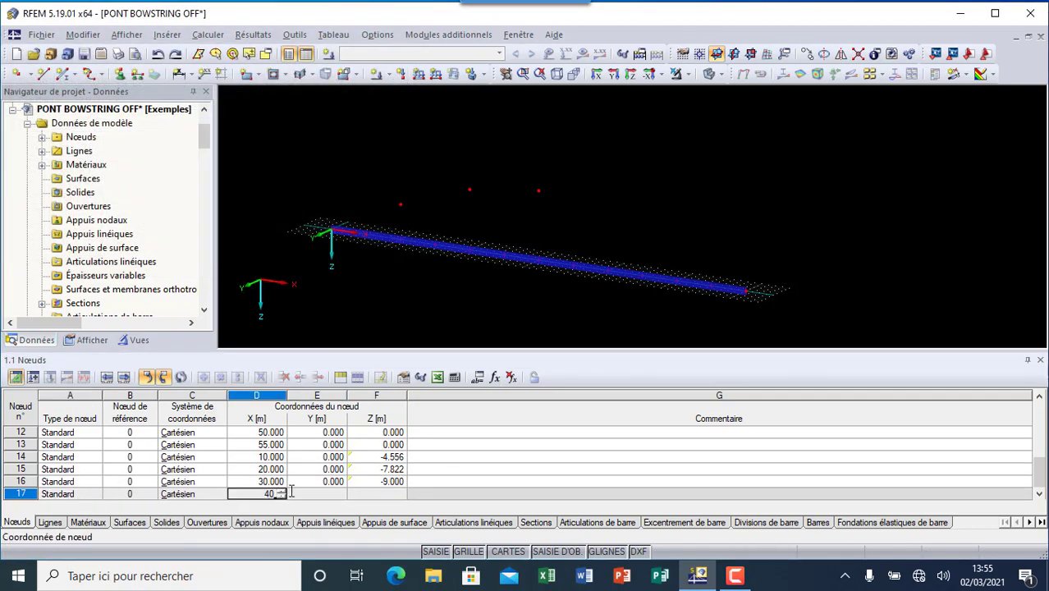
pyautogui.write('0')
pyautogui.click(333, 493)
# Reuse node 16's formula for node 17's Z coordinate, edit it to -facteur*((4/6)^4-2*(4/6)^3+(4/6)), and apply it
pyautogui.click(371, 493)
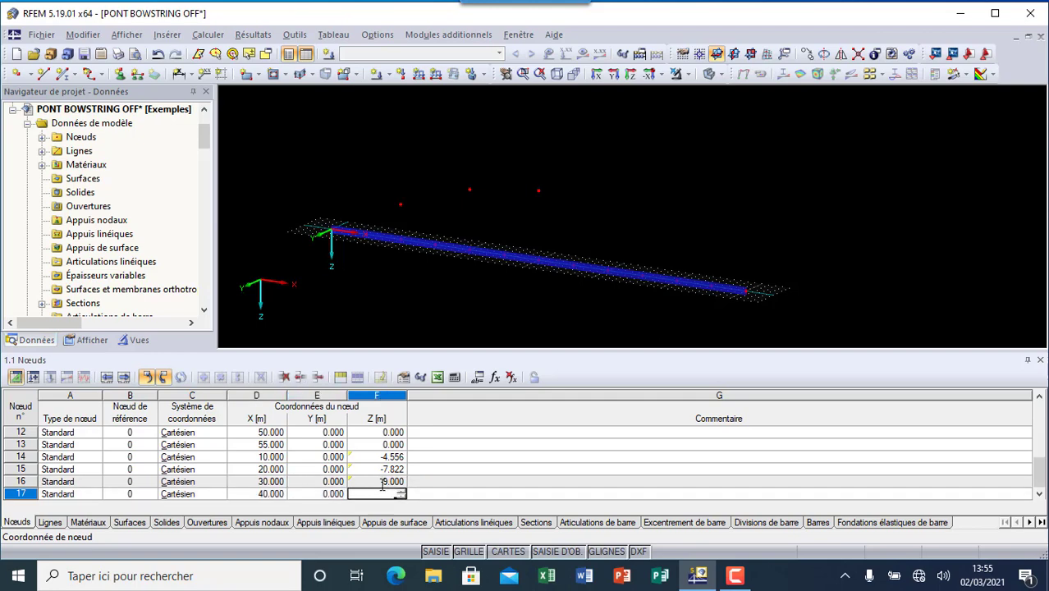
pyautogui.click(494, 376)
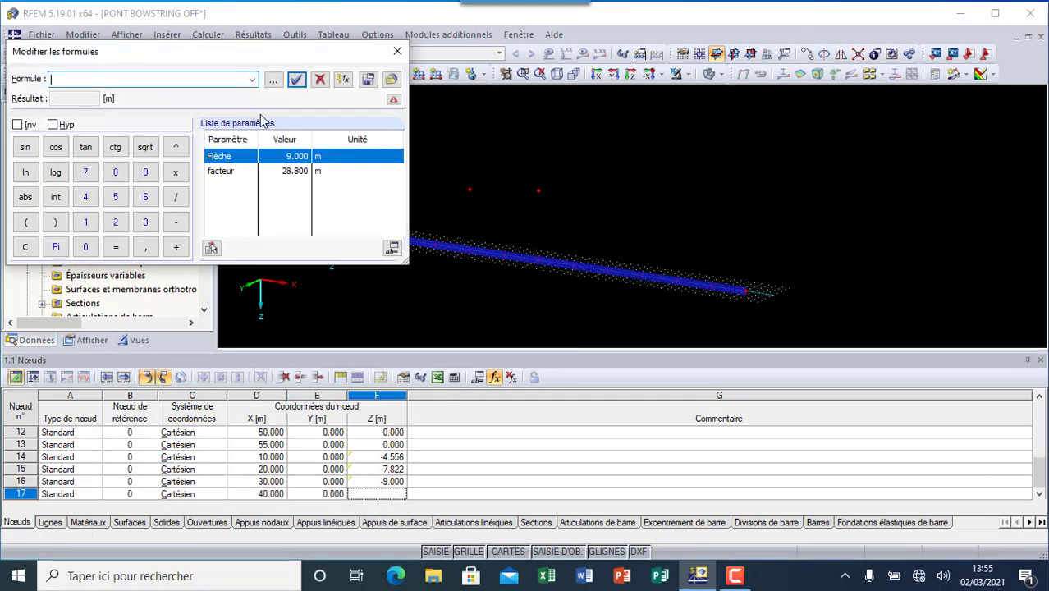
pyautogui.click(252, 79)
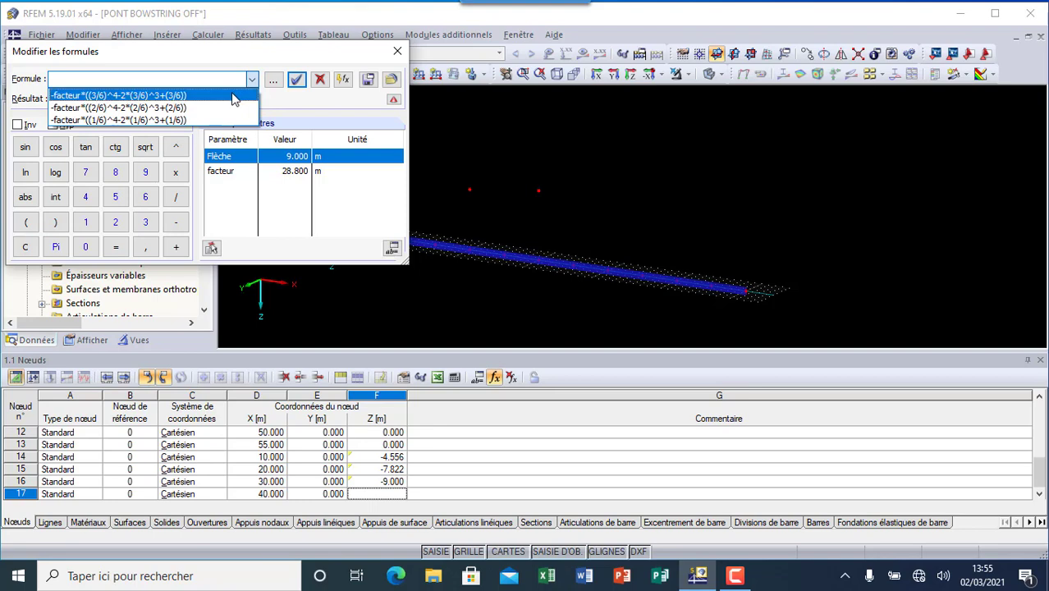
pyautogui.click(233, 95)
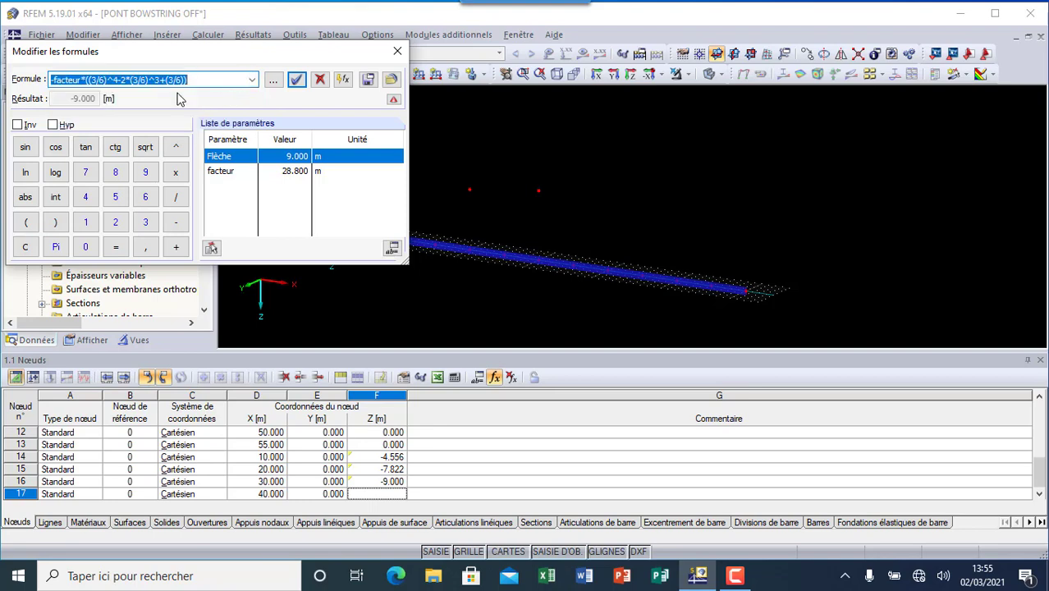
pyautogui.click(98, 80)
pyautogui.press('BackSpace')
pyautogui.write('4')
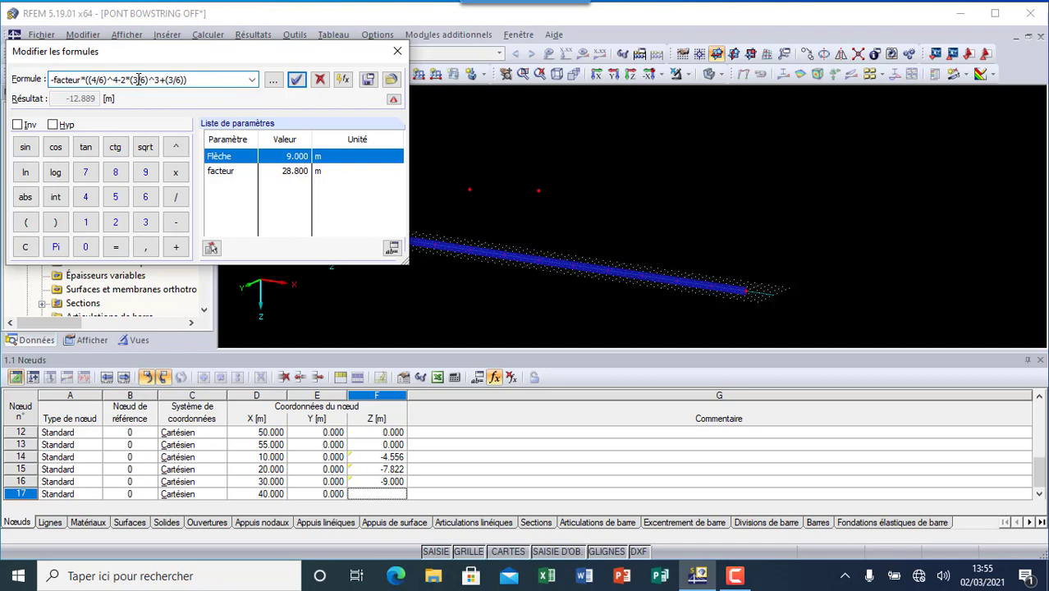
pyautogui.click(141, 79)
pyautogui.press('BackSpace')
pyautogui.write('4')
pyautogui.press('BackSpace')
pyautogui.write('4')
pyautogui.click(296, 79)
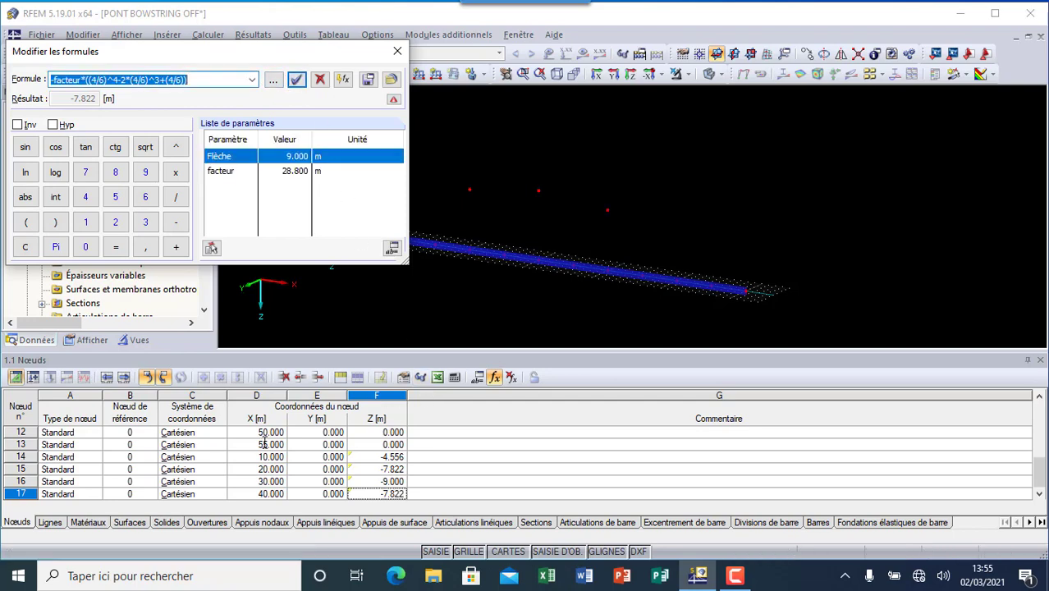
# Add standard node 18 in the row below node 17 with X 50 m and Y 0 m
pyautogui.click(1039, 494)
pyautogui.click(74, 481)
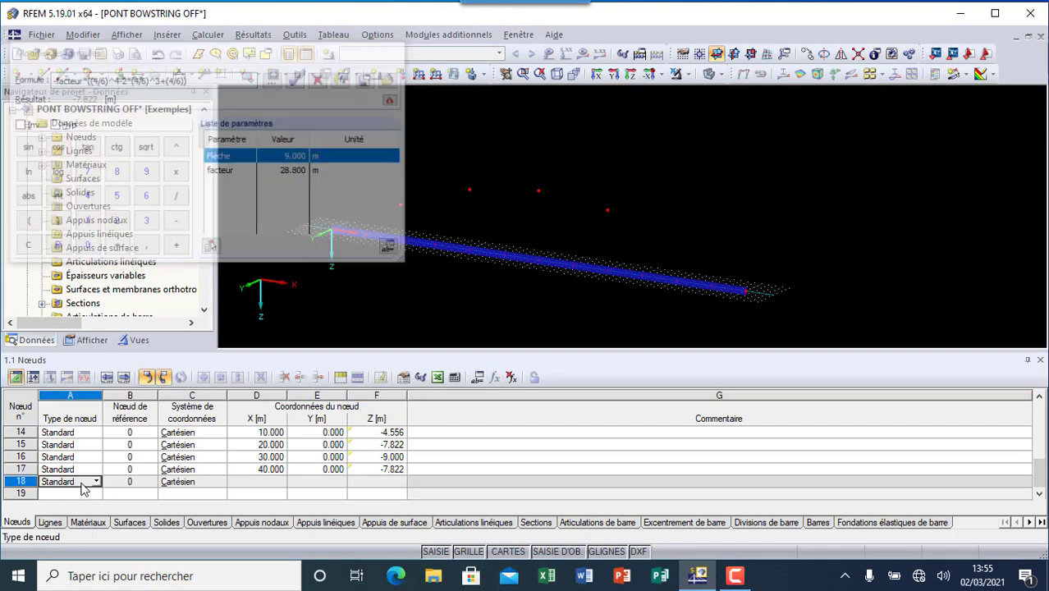
pyautogui.click(259, 482)
pyautogui.write('5')
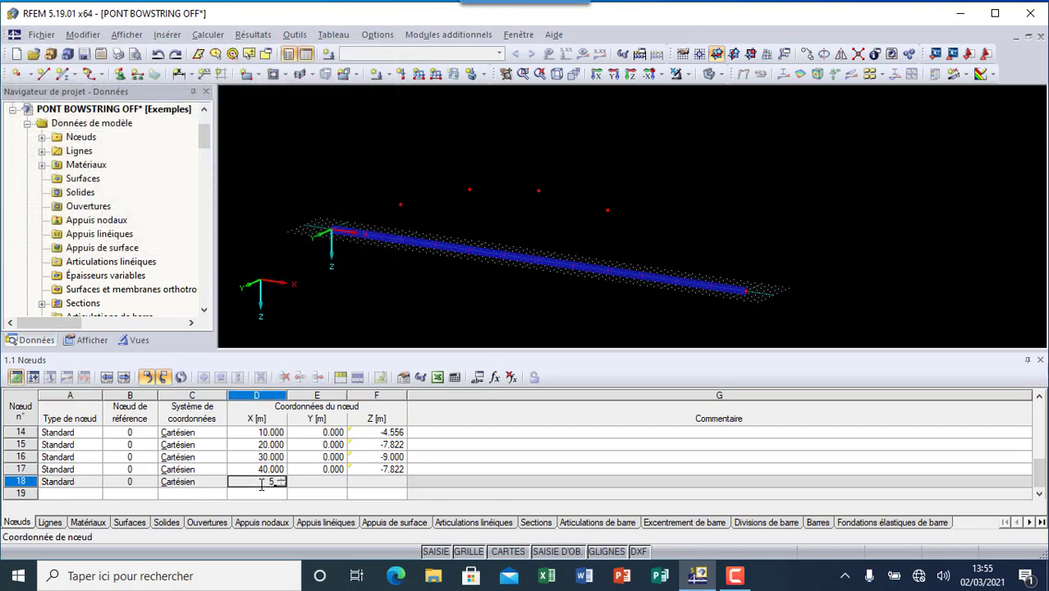
pyautogui.write('0')
pyautogui.click(345, 485)
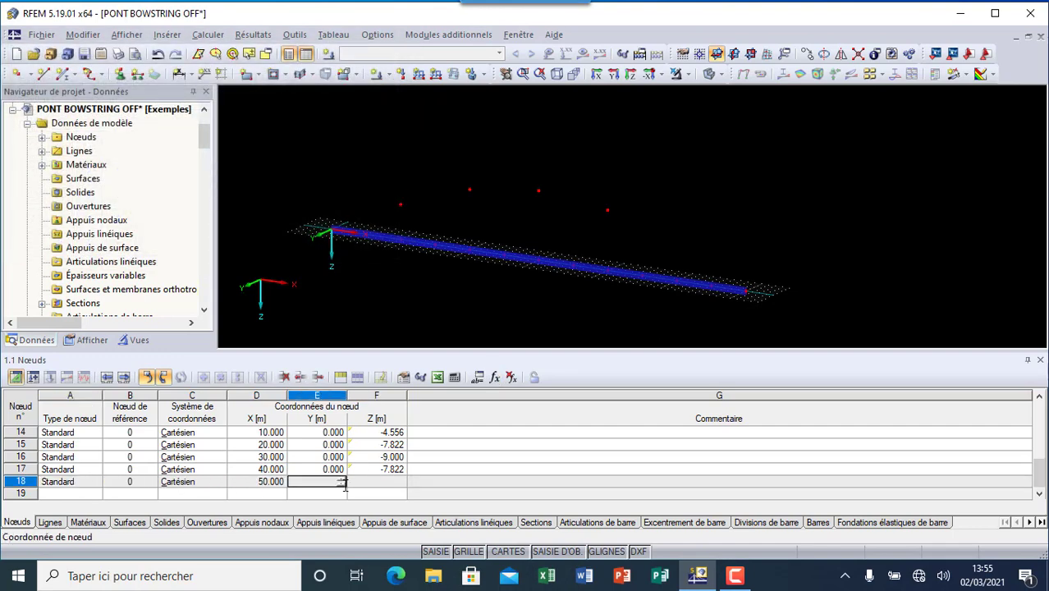
pyautogui.write('0')
# Reuse node 17's formula for node 18's Z coordinate, edit it to -facteur*((5/6)^4-2*(5/6)^3+(5/6)), apply it, and close the formula editor
pyautogui.press('Tab')
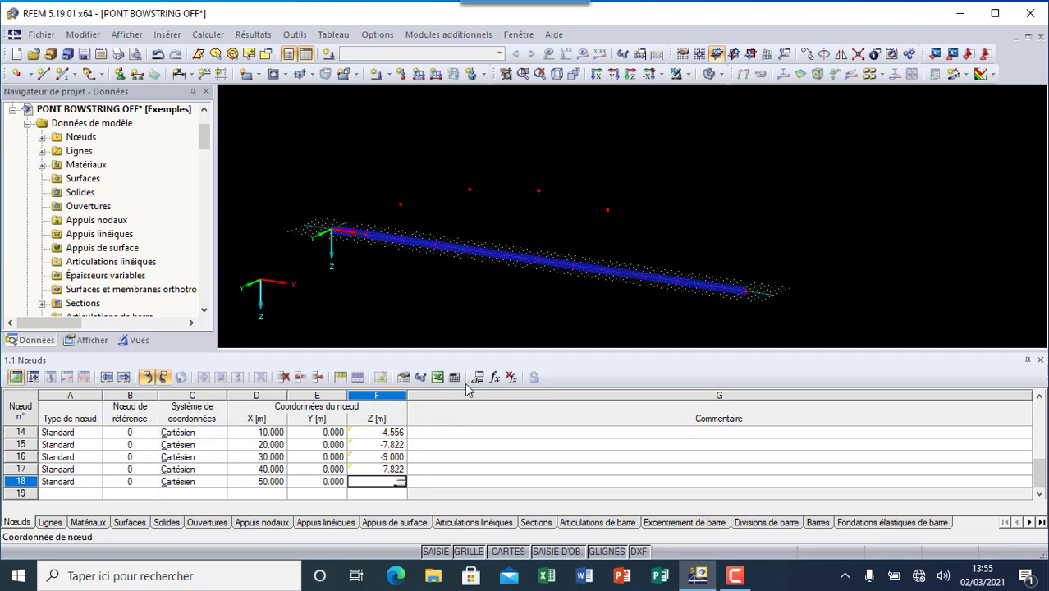
pyautogui.click(494, 377)
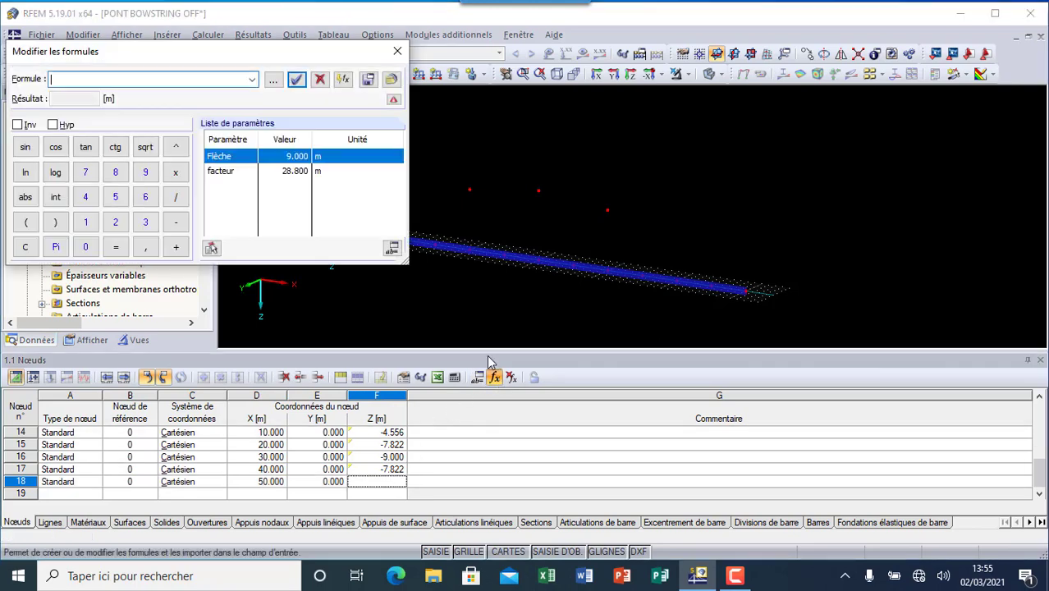
pyautogui.click(253, 79)
pyautogui.click(239, 93)
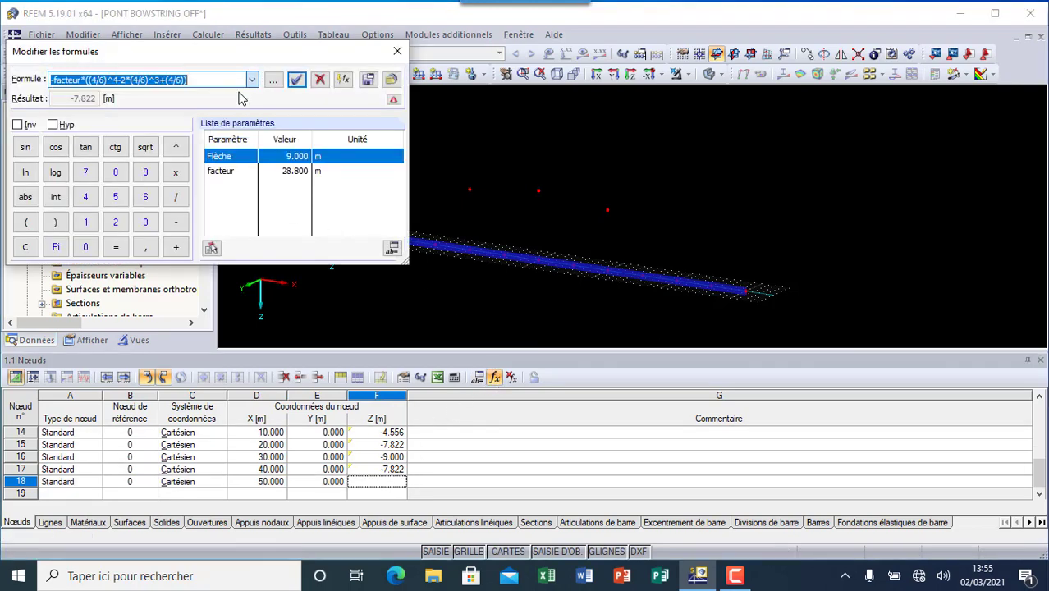
pyautogui.click(96, 80)
pyautogui.press('BackSpace')
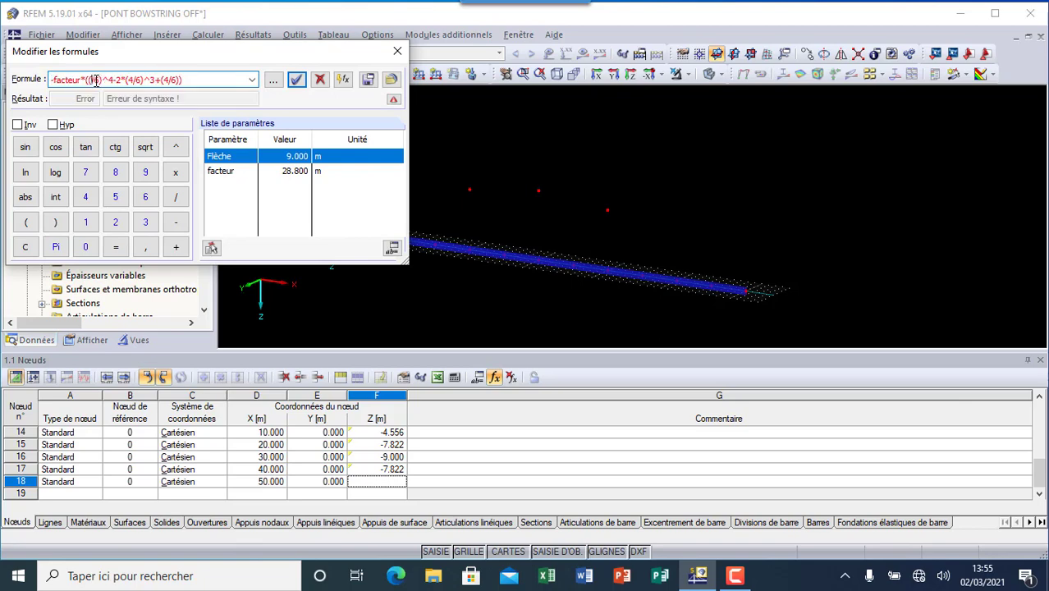
pyautogui.write('5')
pyautogui.press('BackSpace')
pyautogui.write('5')
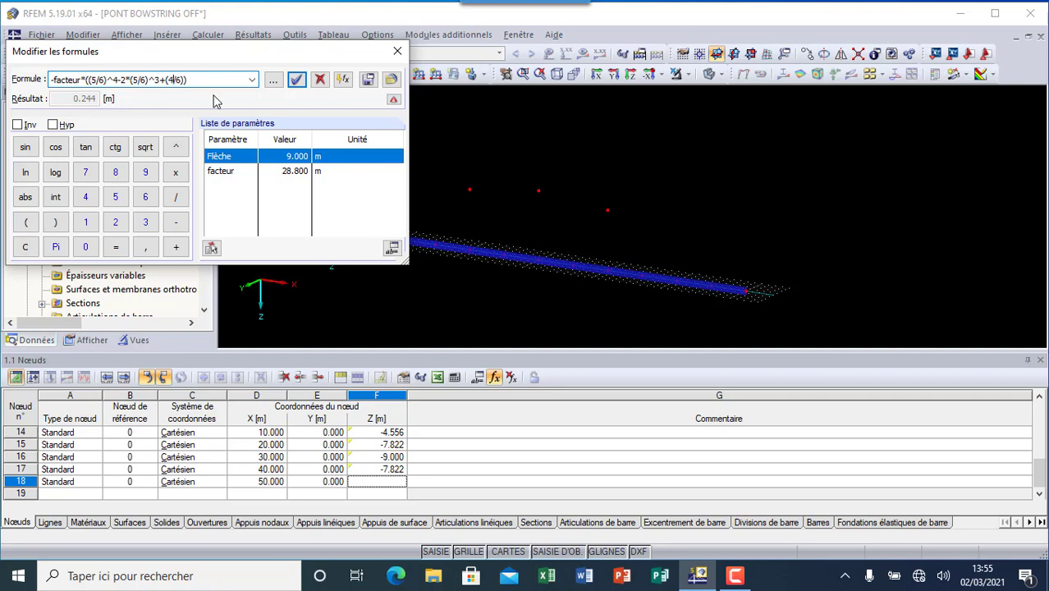
pyautogui.press('BackSpace')
pyautogui.write('5')
pyautogui.click(296, 80)
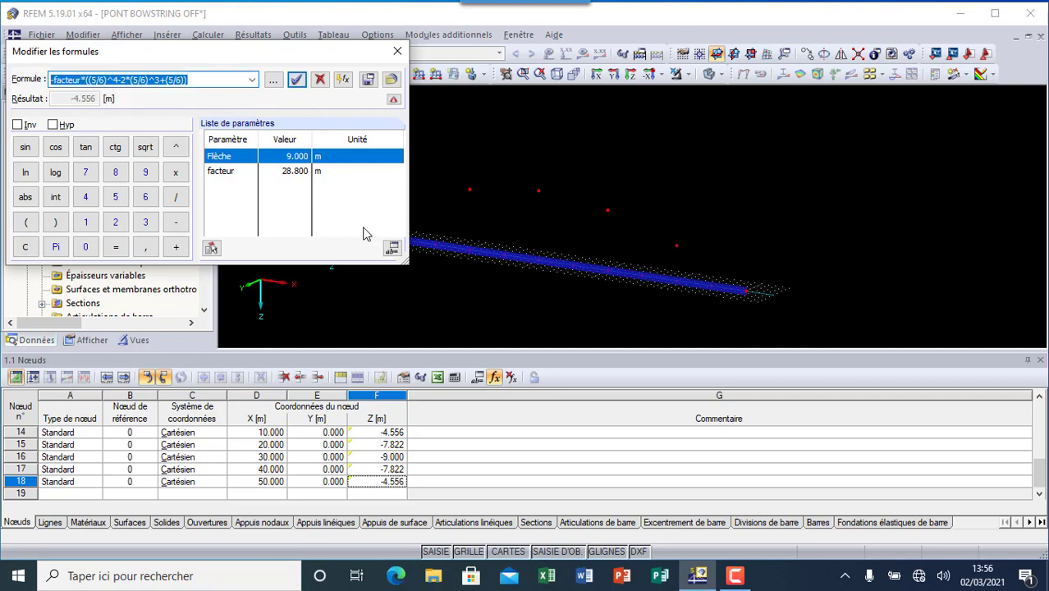
pyautogui.click(397, 53)
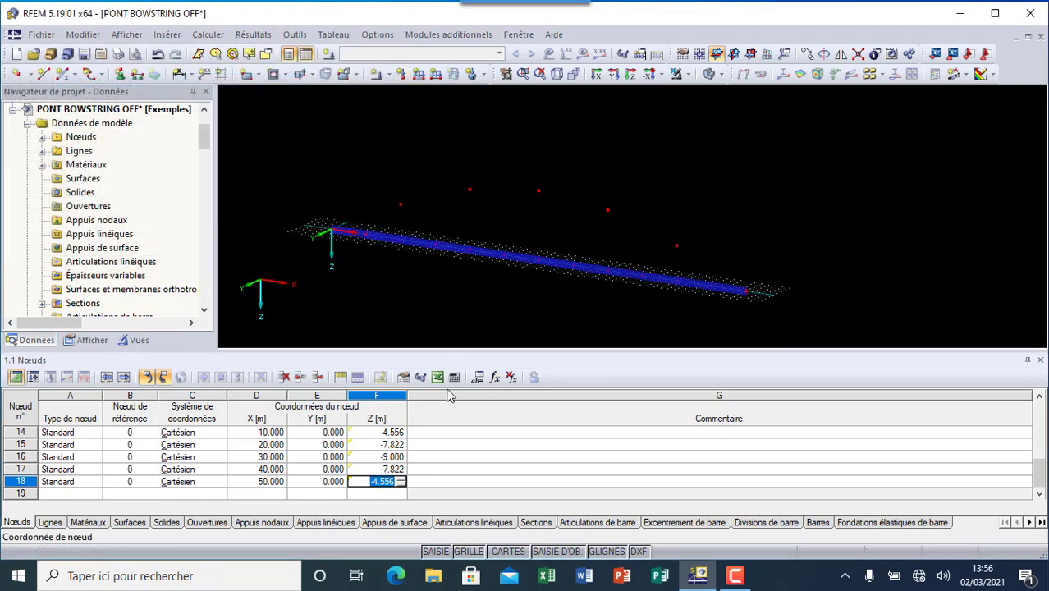
pyautogui.click(470, 494)
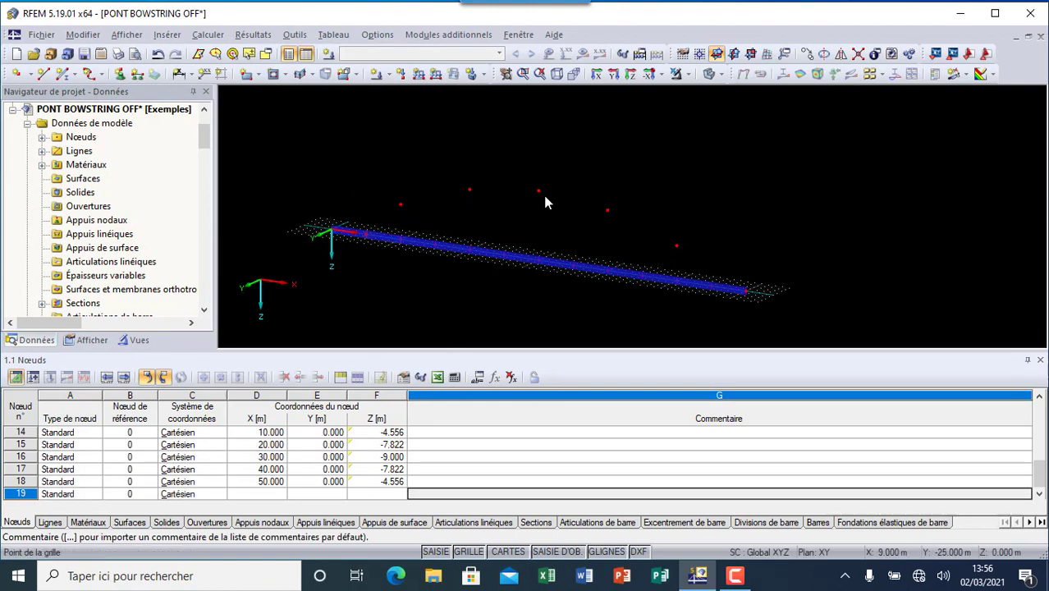
# Draw a spline line from the beam's start node 1 through arch nodes 14 to 18 to end node 2
pyautogui.scroll(1, 439, 205)
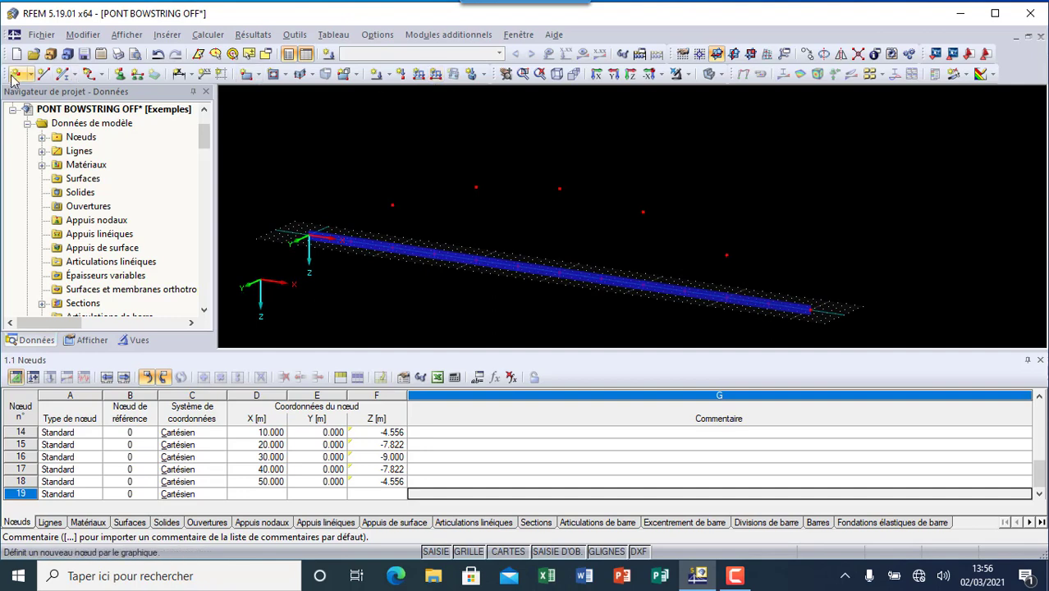
pyautogui.click(102, 76)
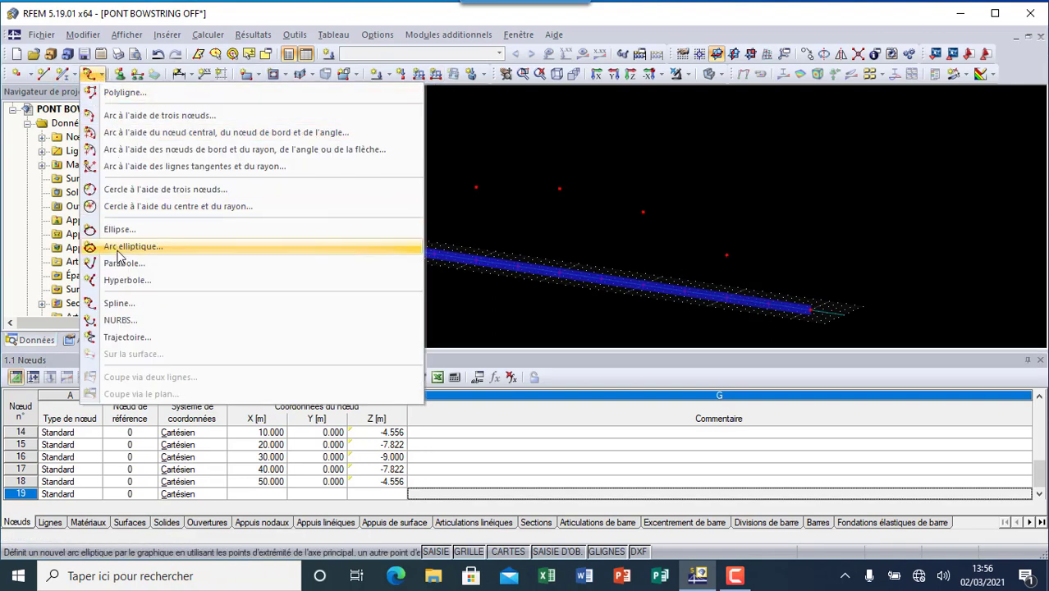
pyautogui.click(123, 304)
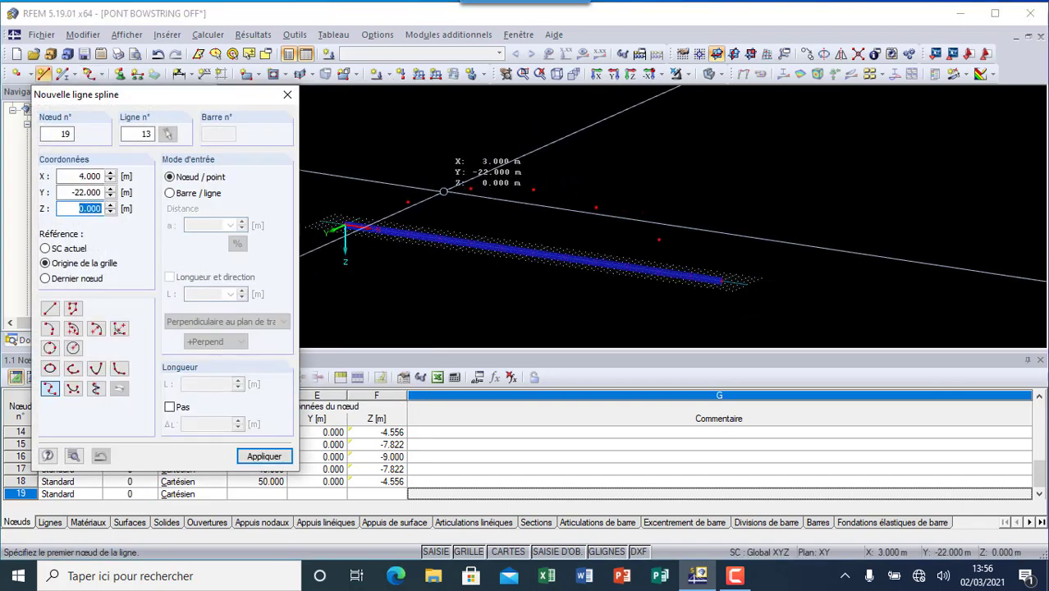
pyautogui.click(342, 237)
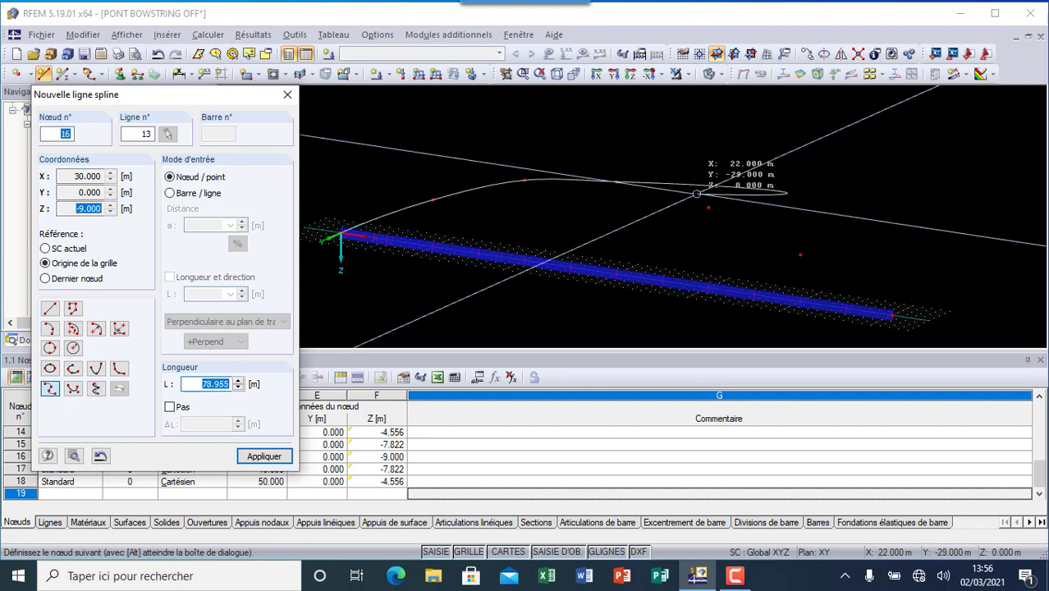
pyautogui.click(707, 207)
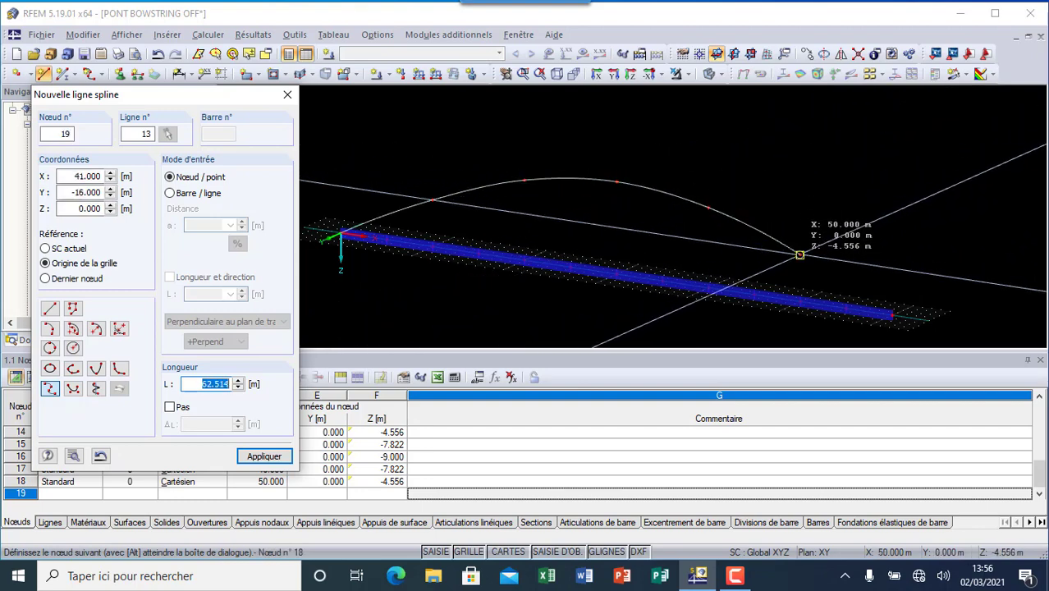
pyautogui.click(800, 255)
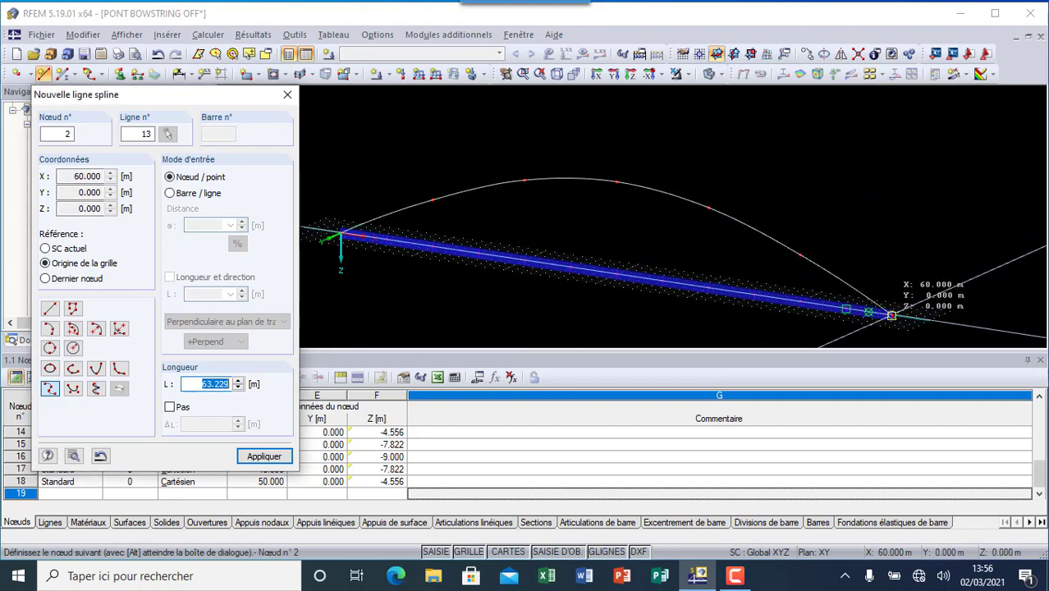
pyautogui.click(891, 315)
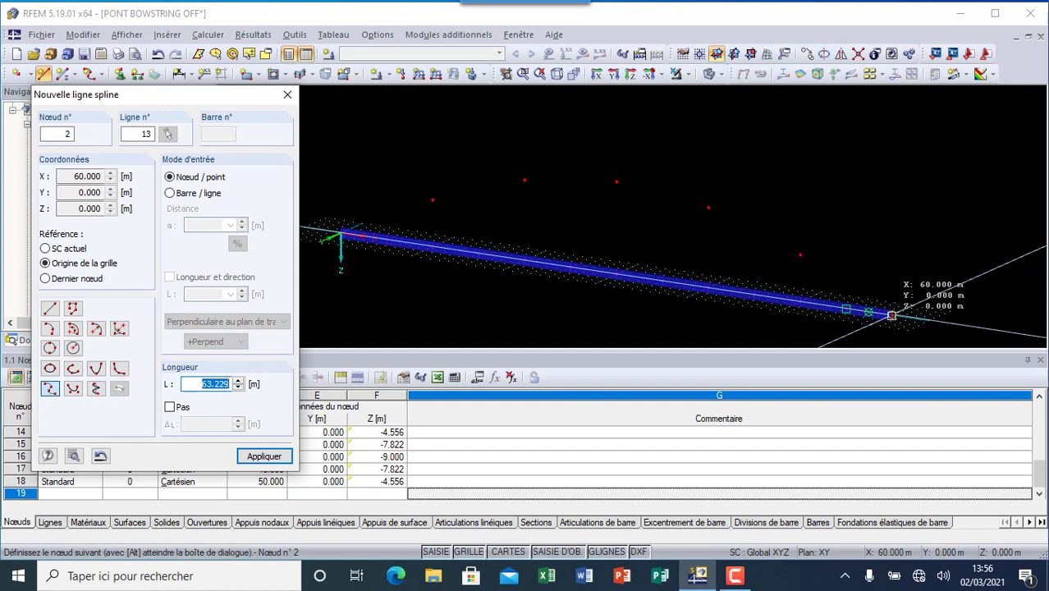
pyautogui.rightClick(892, 311)
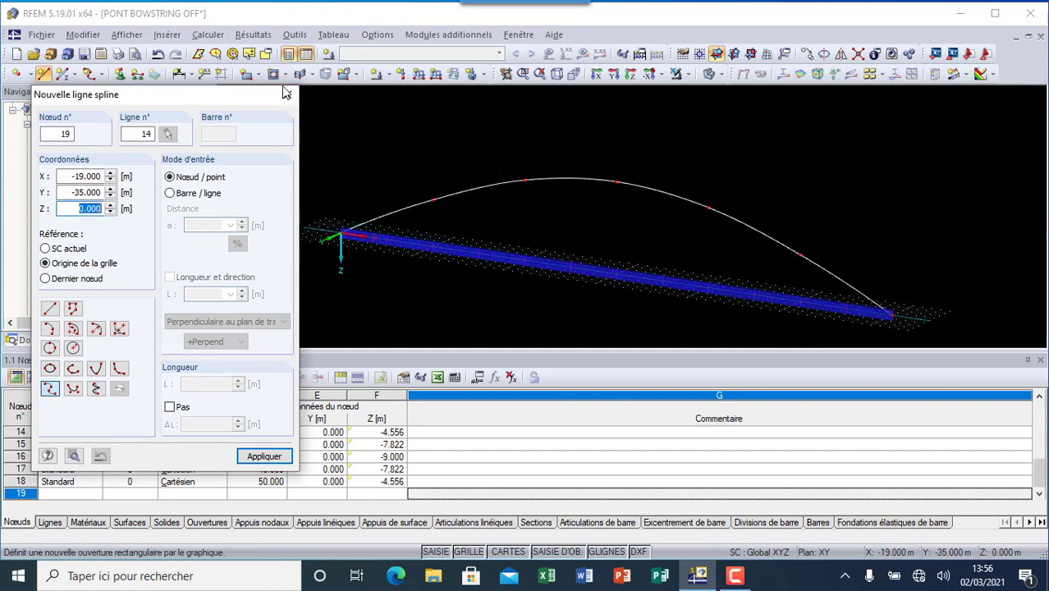
pyautogui.click(288, 95)
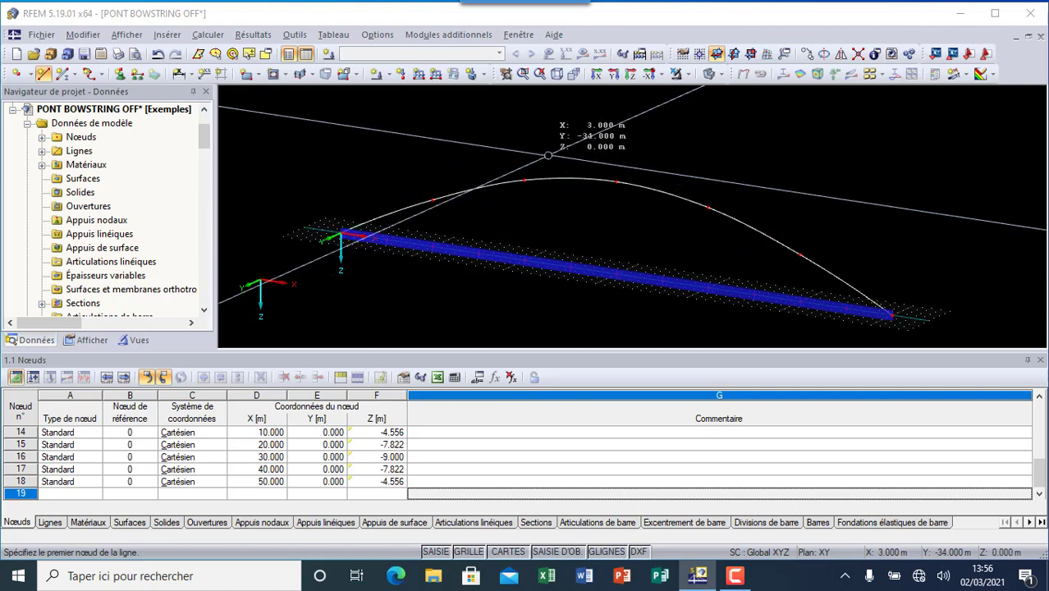
pyautogui.press('Escape')
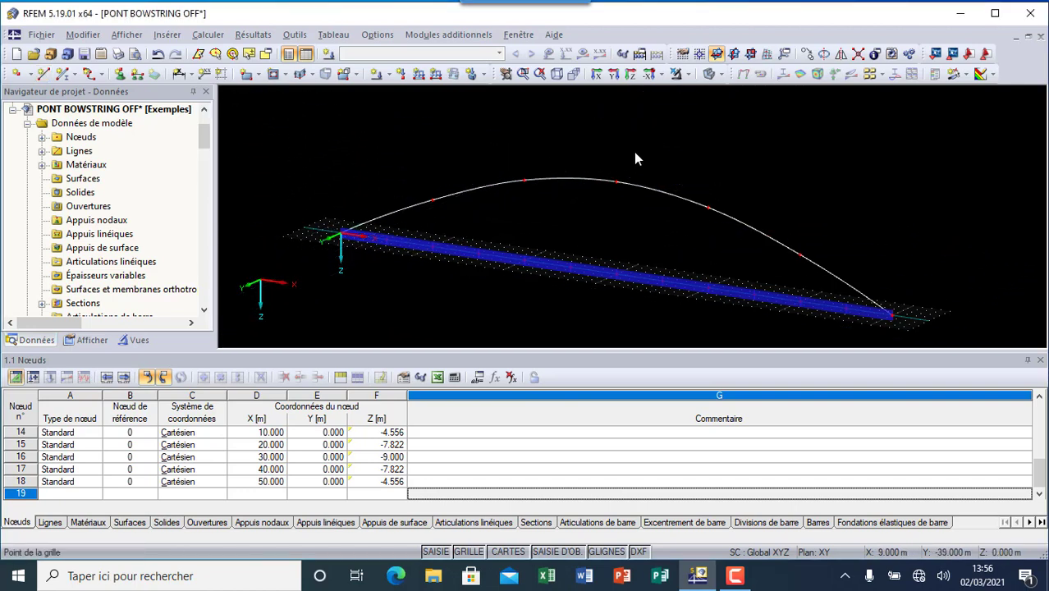
# Assign a Poutre member to the arch spline with section 1, TO 1000/300/25/25/25/25 in Acier S 450
pyautogui.doubleClick(578, 177)
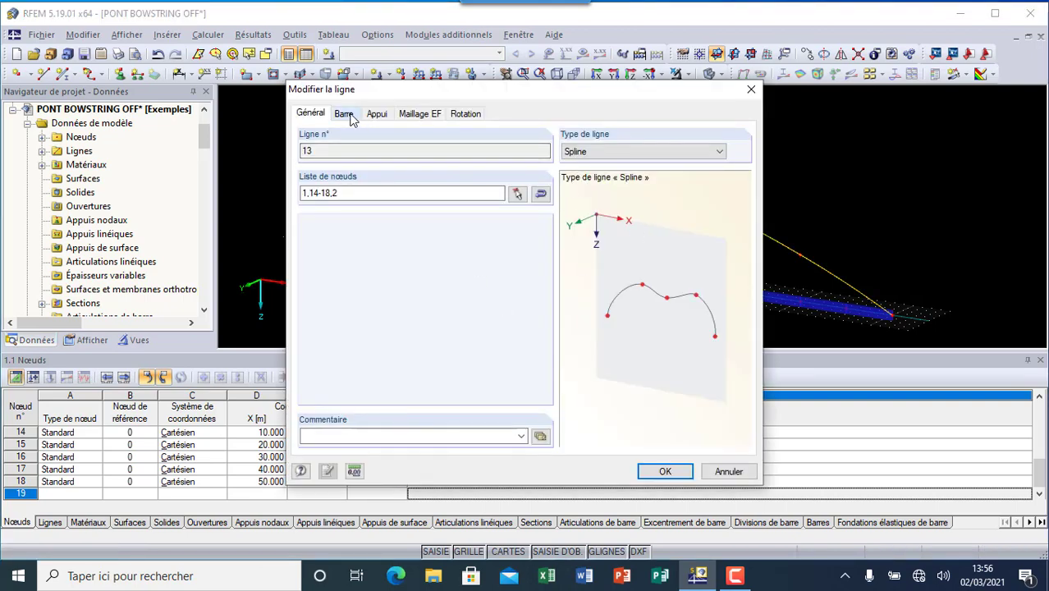
pyautogui.click(348, 116)
pyautogui.click(306, 194)
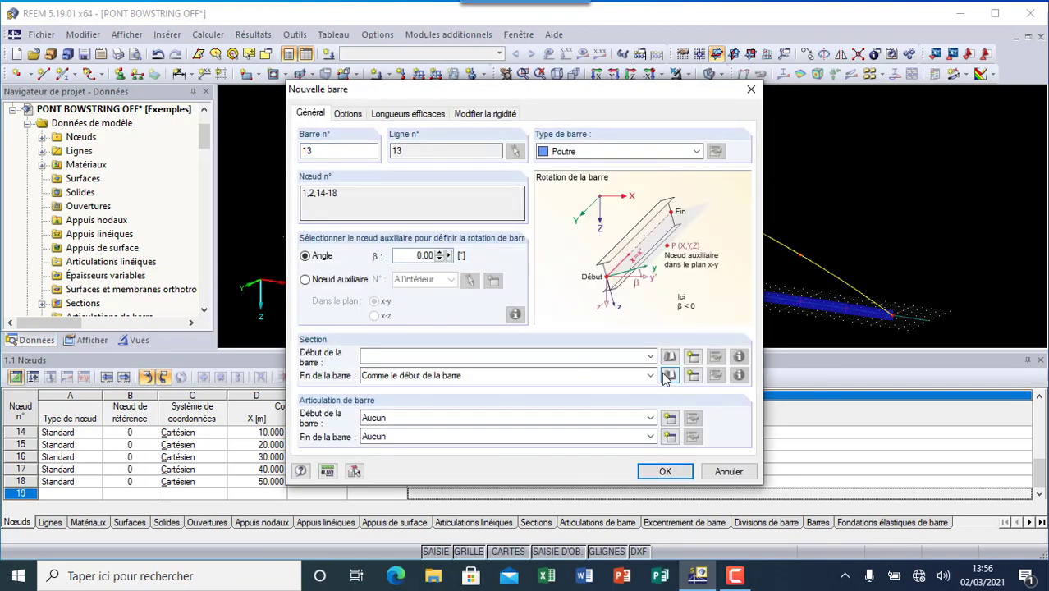
pyautogui.click(648, 356)
pyautogui.click(595, 370)
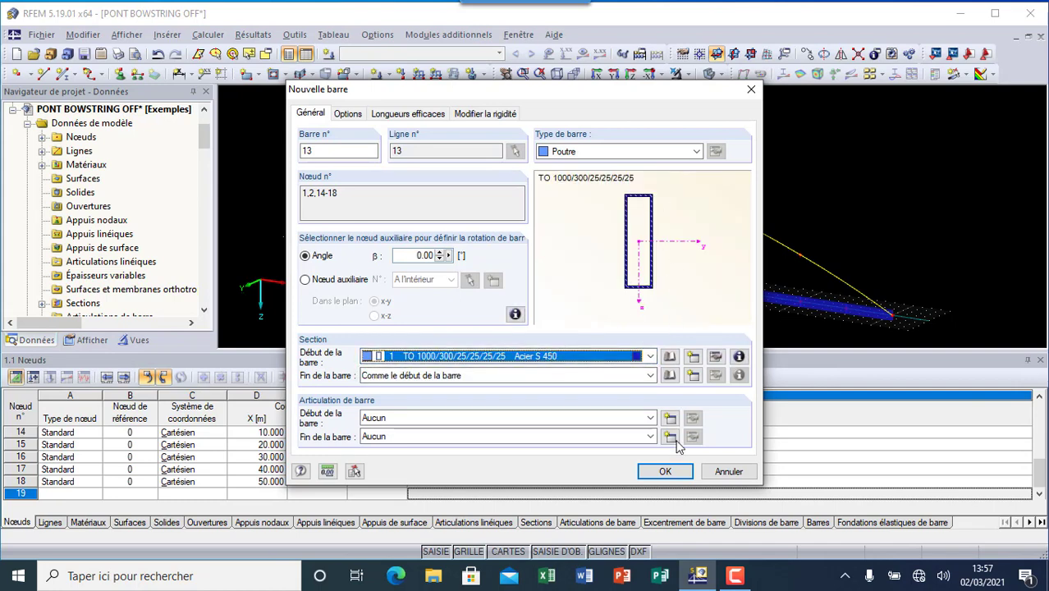
pyautogui.click(665, 471)
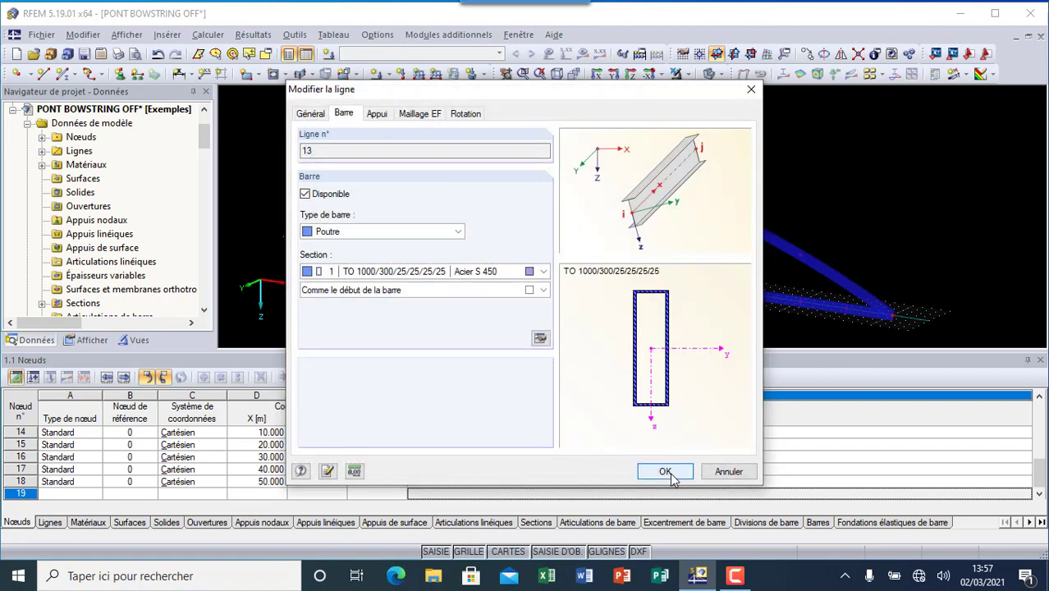
pyautogui.click(666, 472)
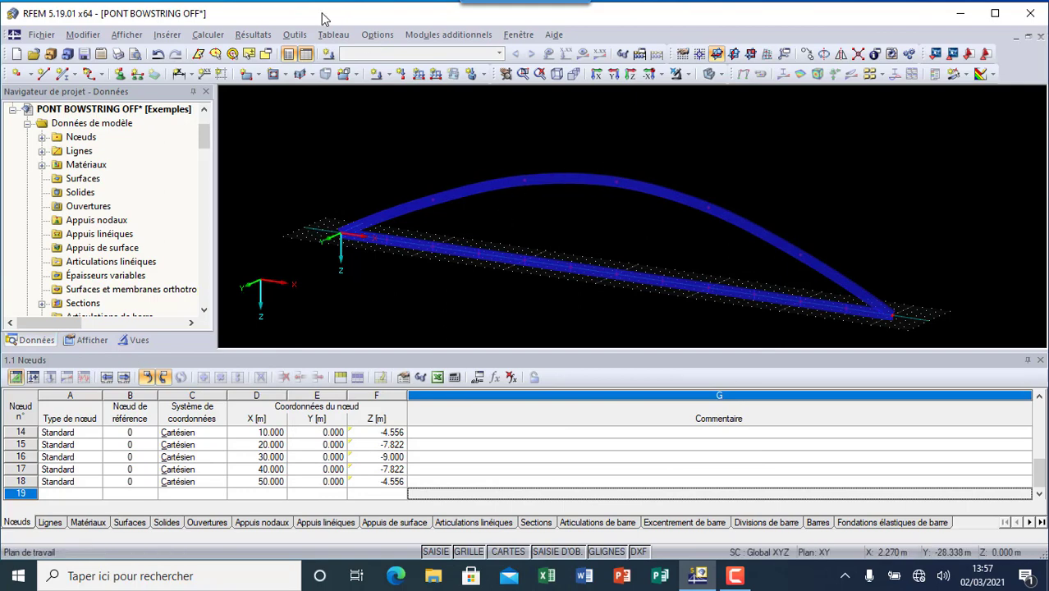
# Begin a new member 14 and set its member type to Traction
pyautogui.click(66, 74)
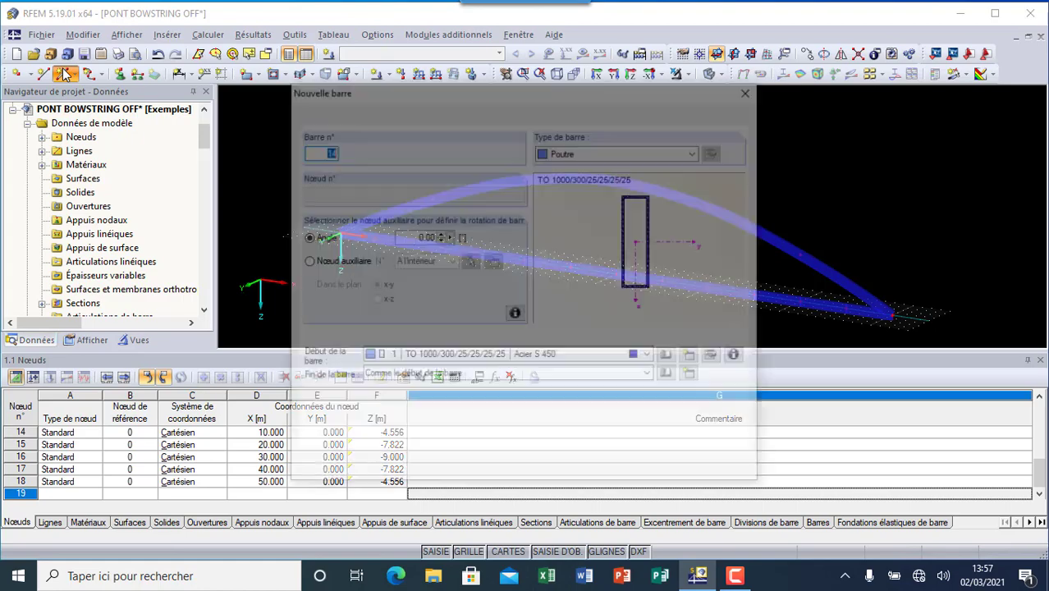
pyautogui.click(696, 151)
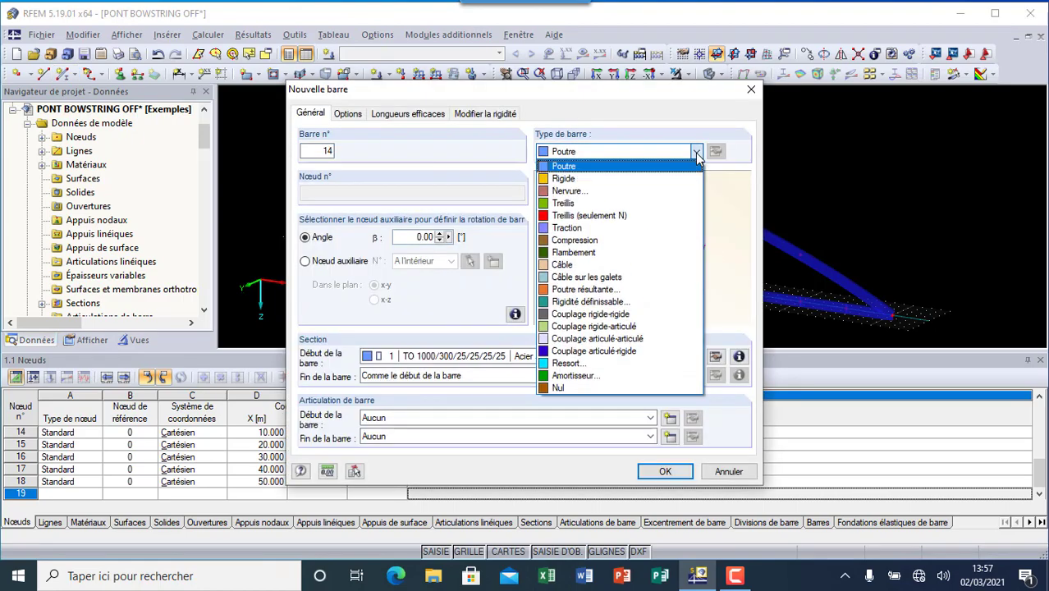
pyautogui.click(585, 229)
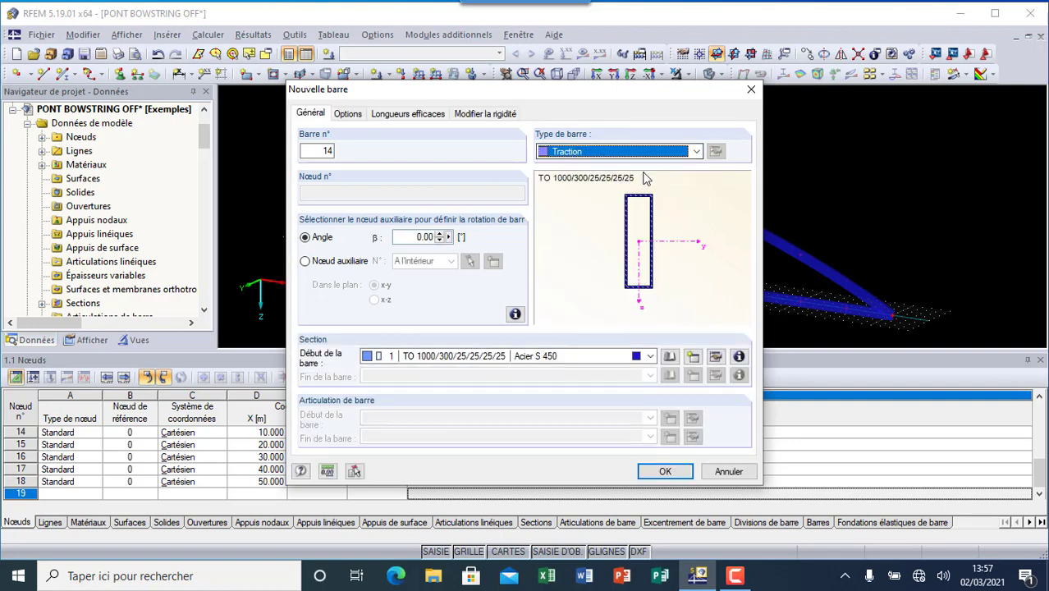
# Create a new section for the tension member, choosing Câble PV 560 by Pfeifer from the library's rolled solid sections
pyautogui.click(693, 357)
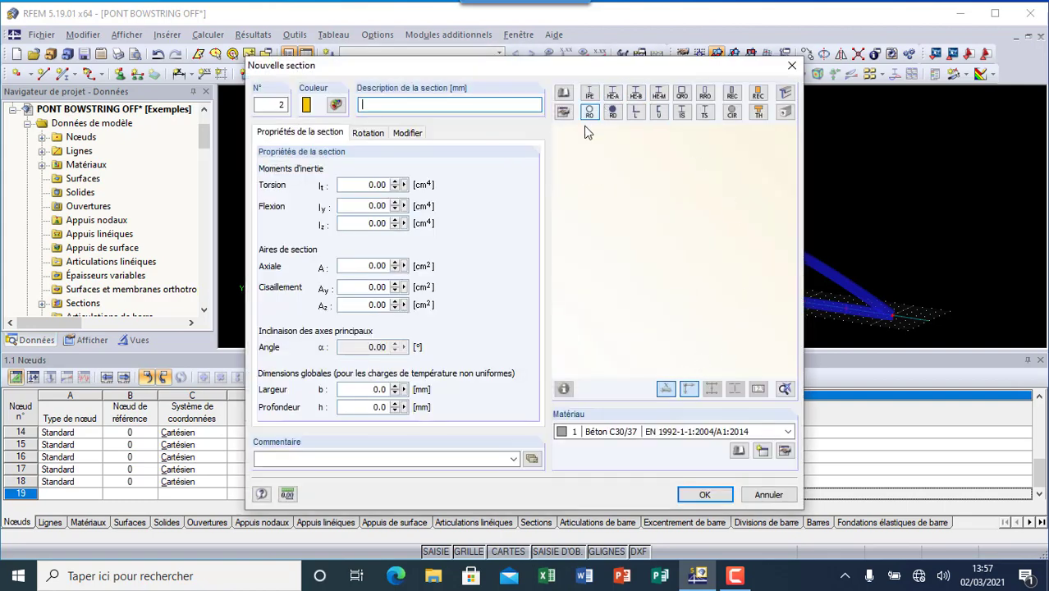
pyautogui.click(563, 93)
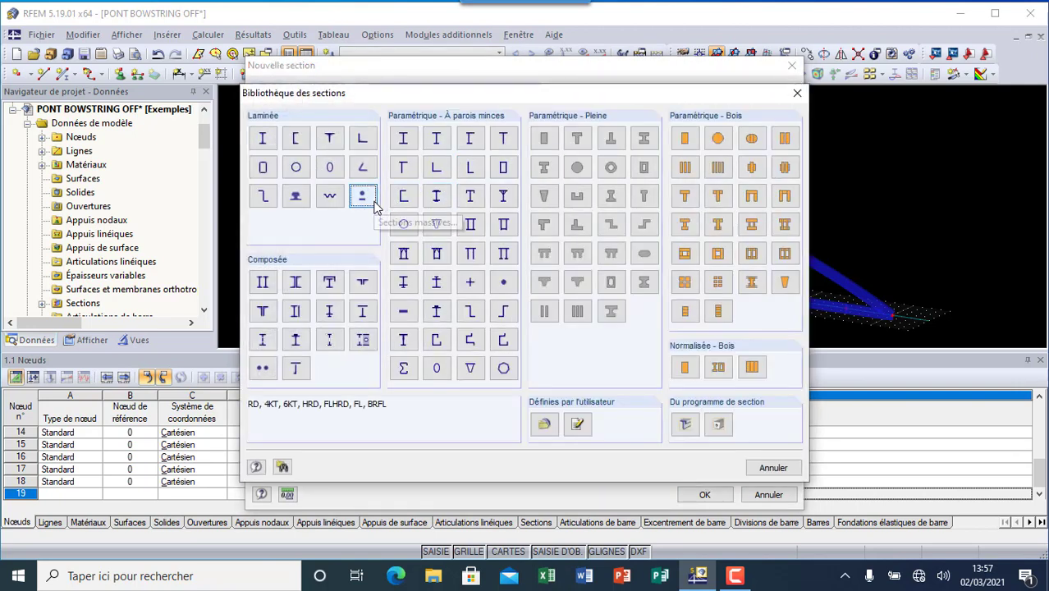
pyautogui.click(370, 202)
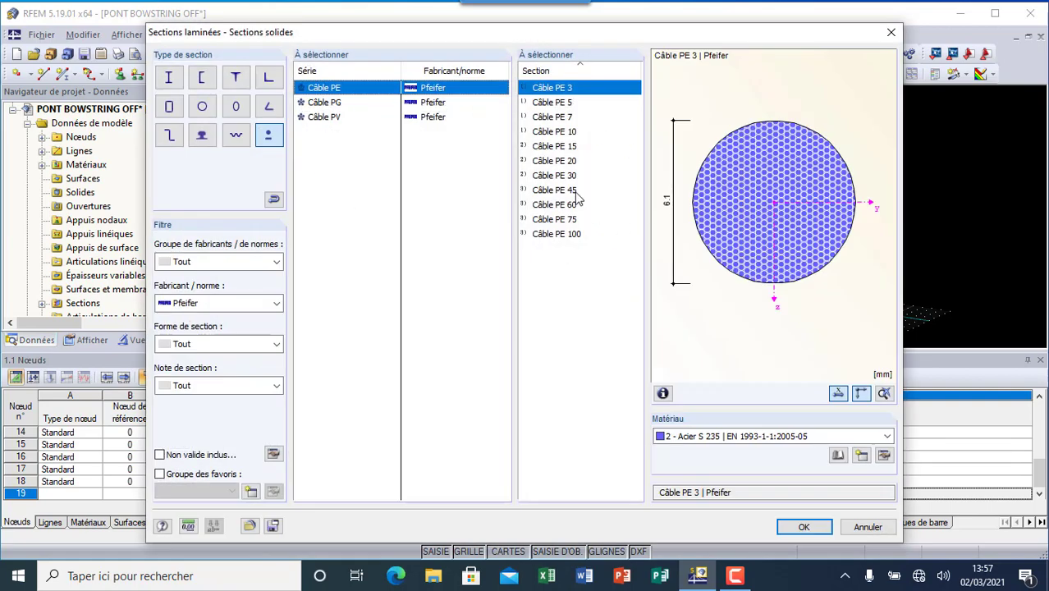
pyautogui.click(277, 302)
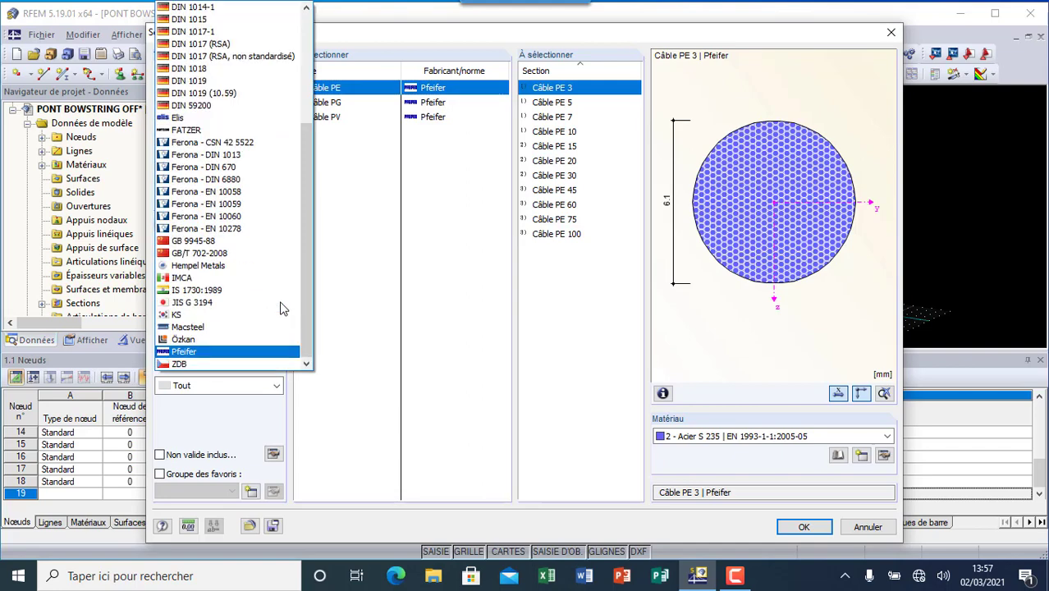
pyautogui.click(194, 353)
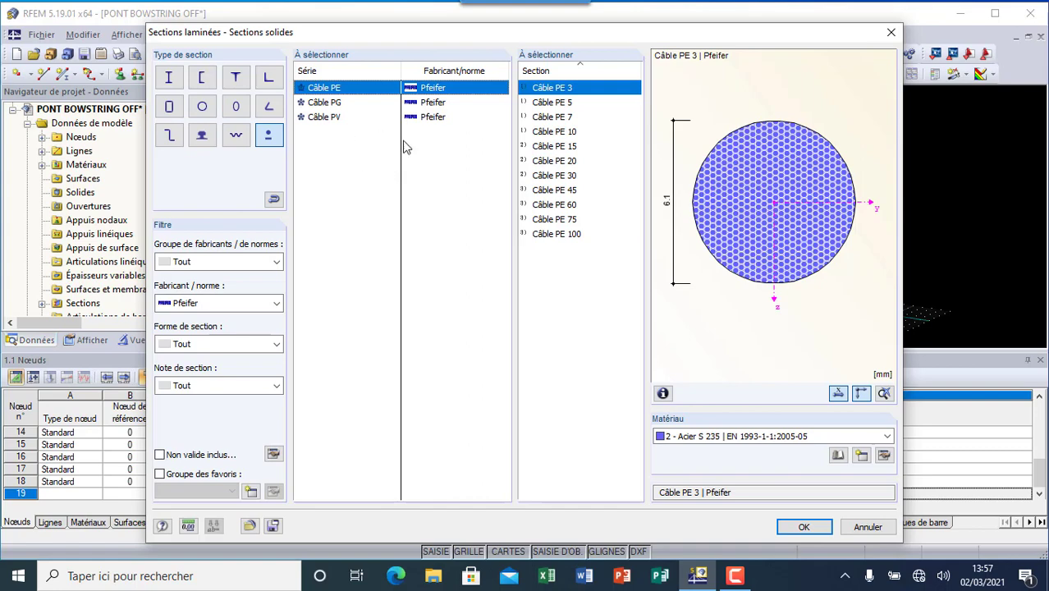
pyautogui.click(334, 120)
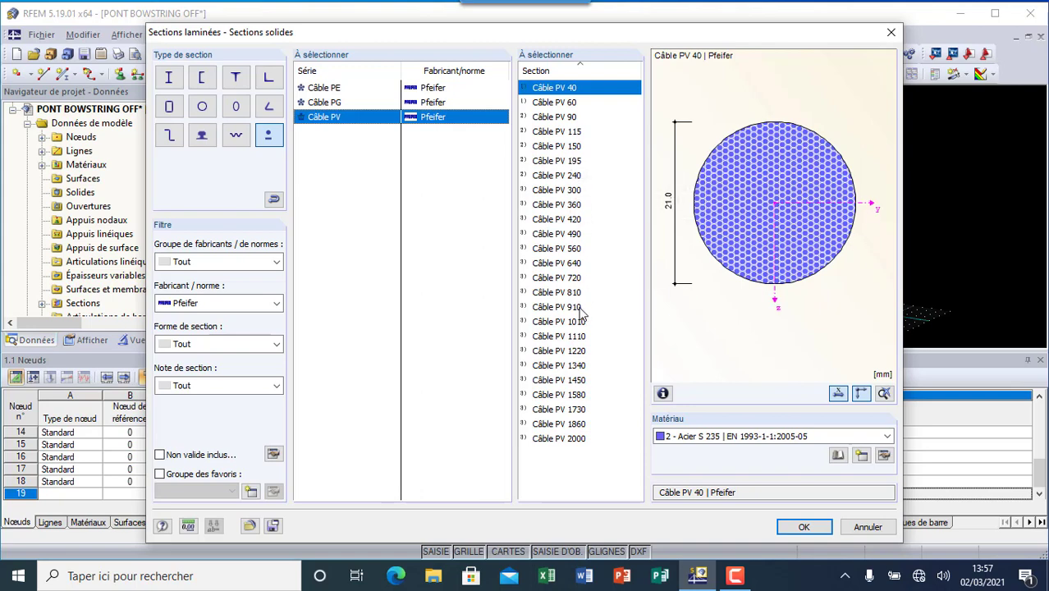
pyautogui.click(568, 251)
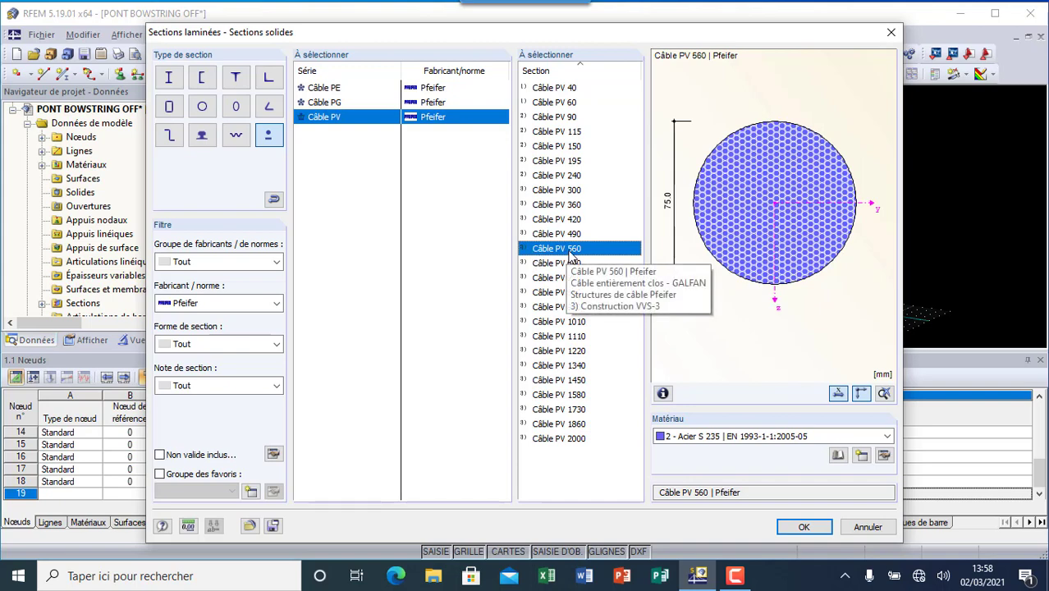
# Assign the Câble PV (Pfeifer) material, norm Z-14.7-413, from the Câble category to the cable section
pyautogui.click(837, 456)
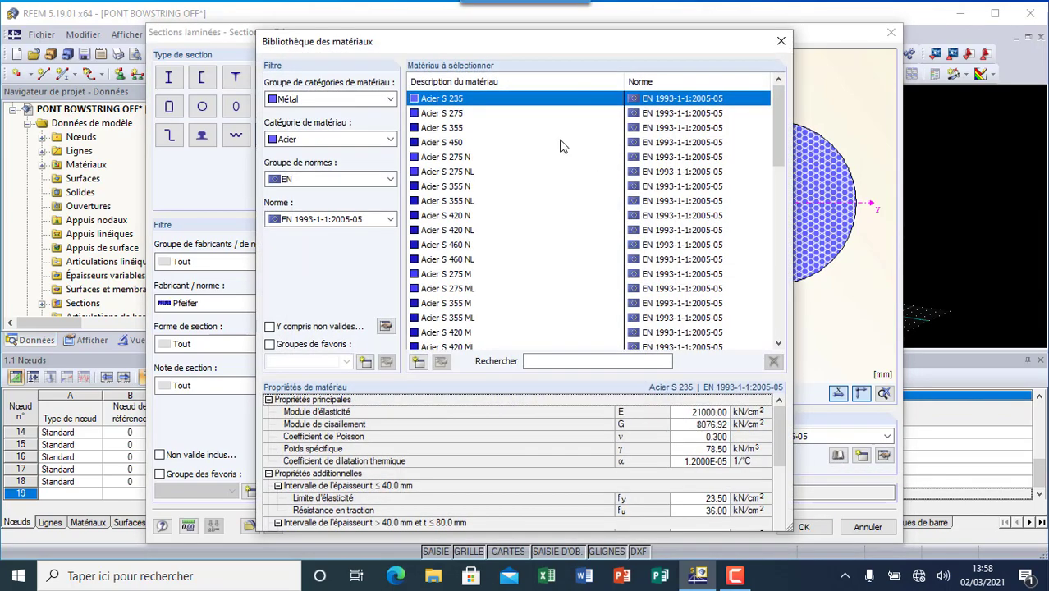
pyautogui.scroll(-3, 625, 146)
pyautogui.scroll(3, 625, 146)
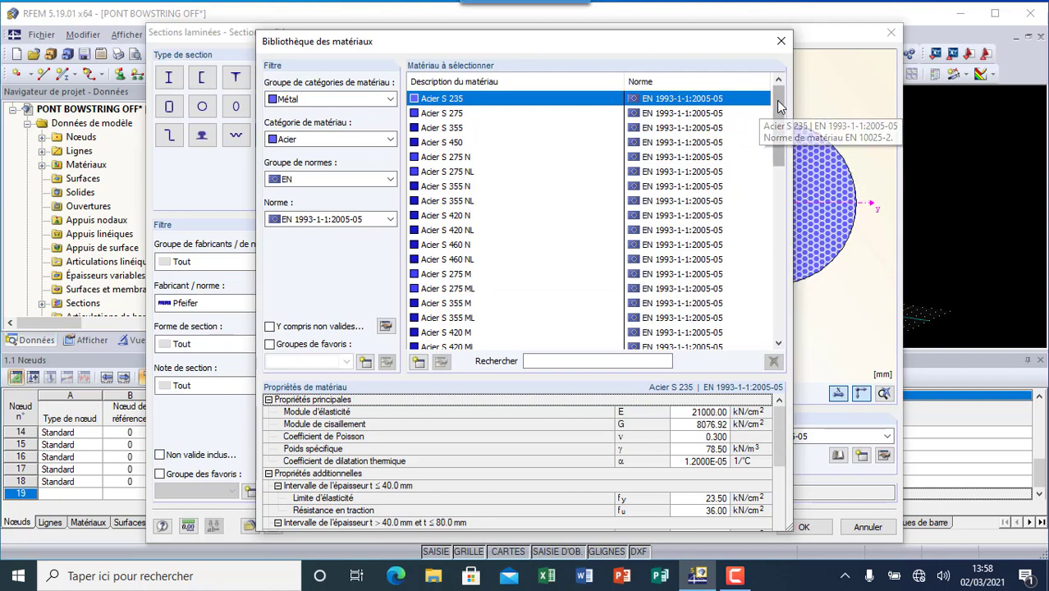
pyautogui.moveTo(776, 139); pyautogui.dragTo(770, 116)
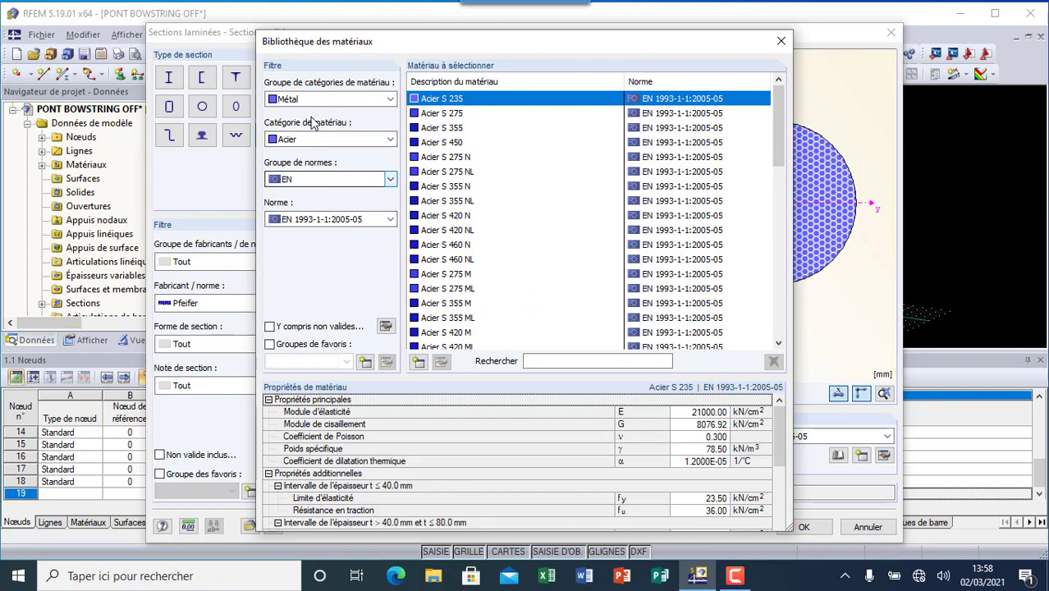
pyautogui.click(389, 140)
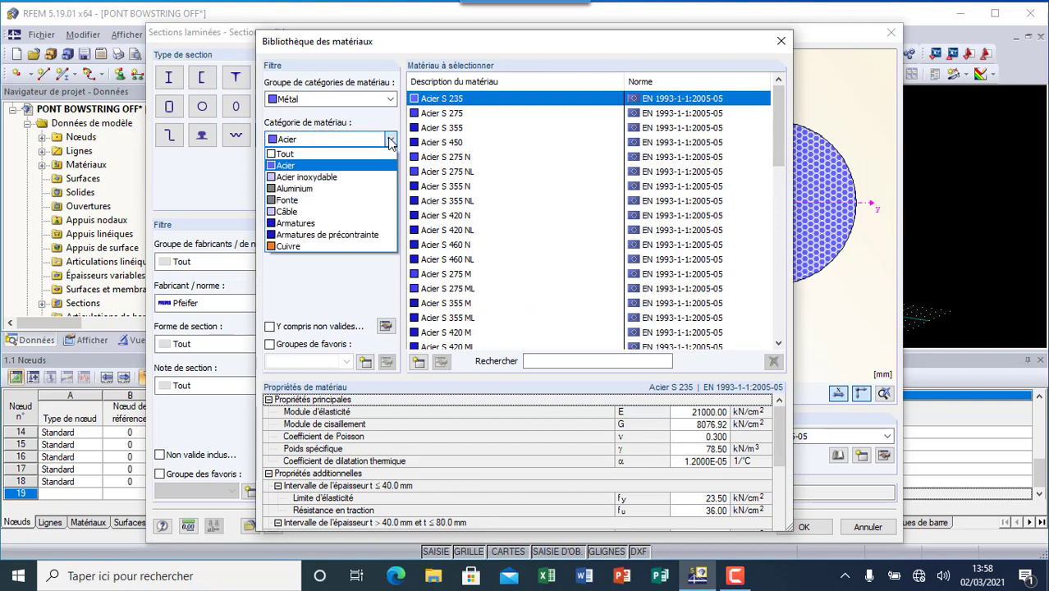
pyautogui.click(348, 211)
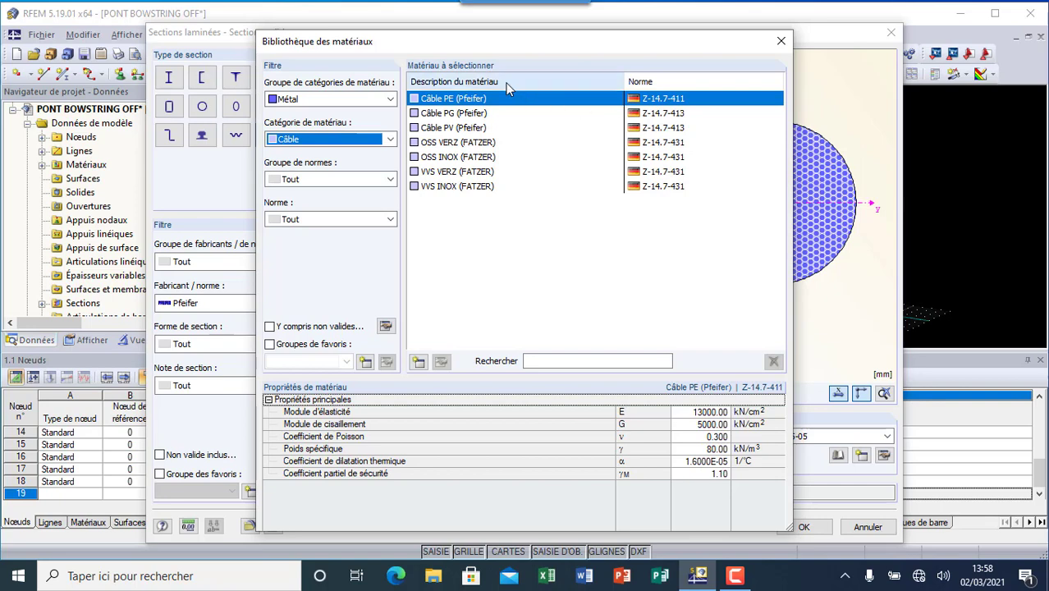
pyautogui.doubleClick(444, 131)
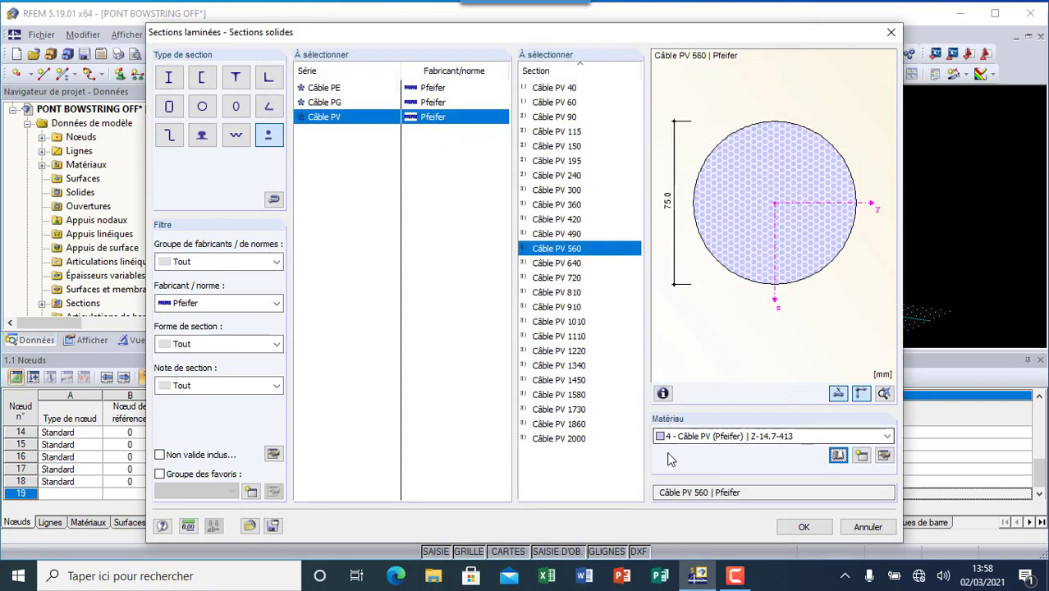
# Examine the properties of the Câble PV (Pfeifer) material in the material library's Câble category
pyautogui.click(838, 455)
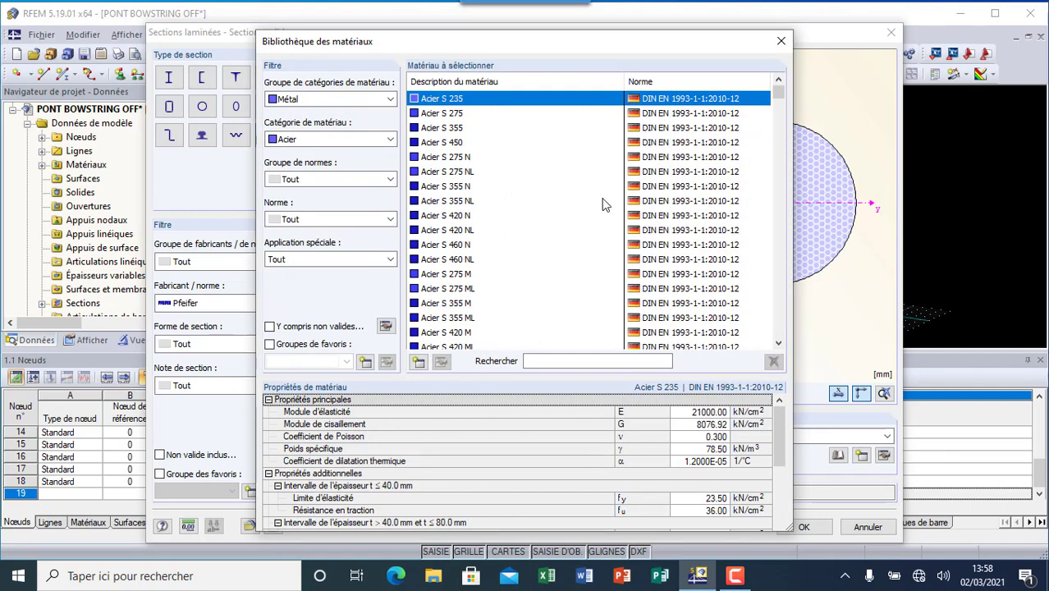
pyautogui.scroll(-10, 621, 211)
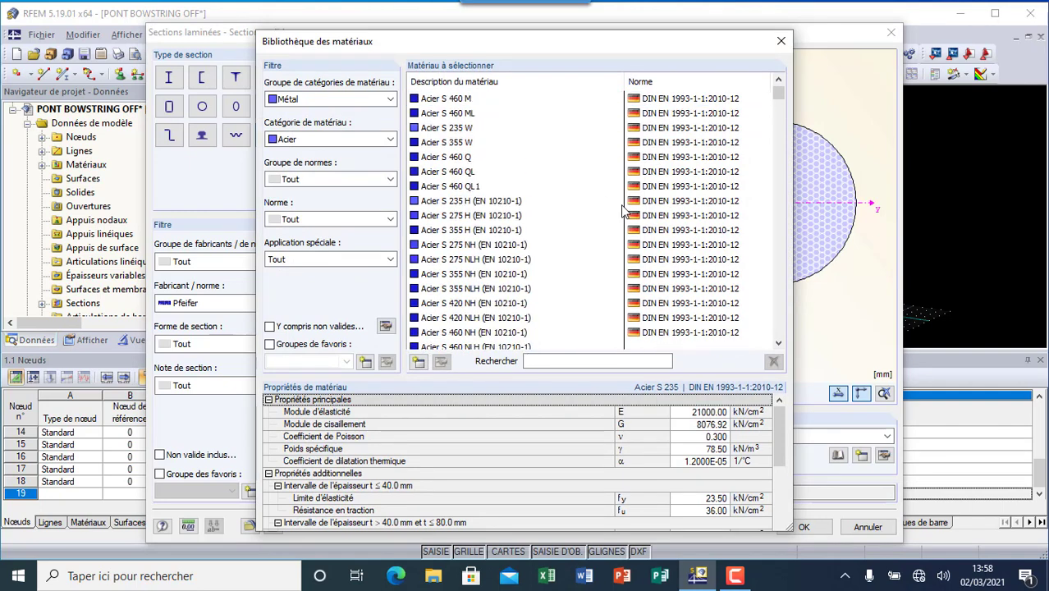
pyautogui.click(390, 139)
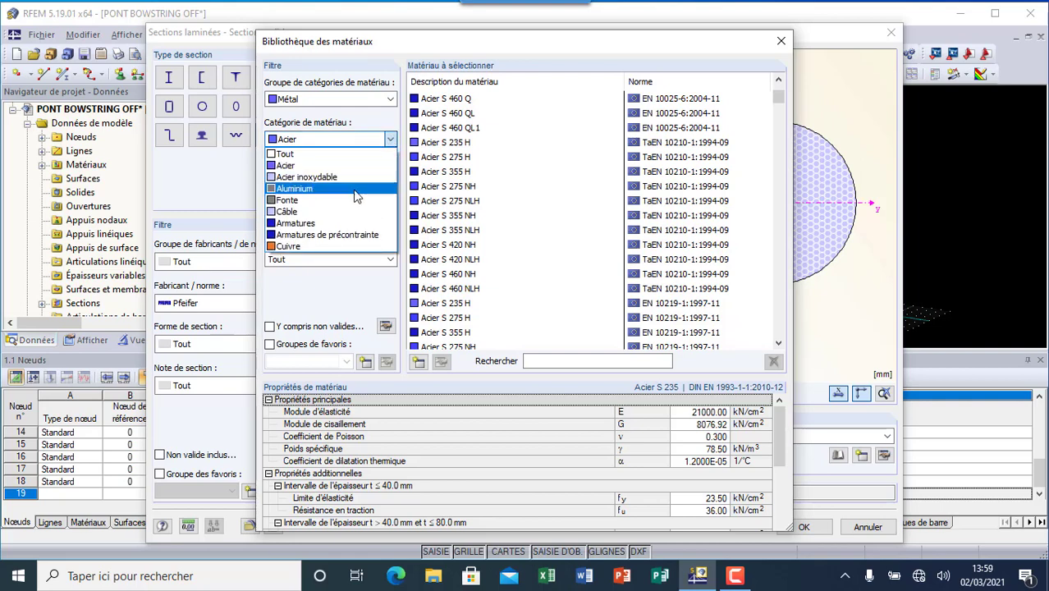
pyautogui.click(329, 211)
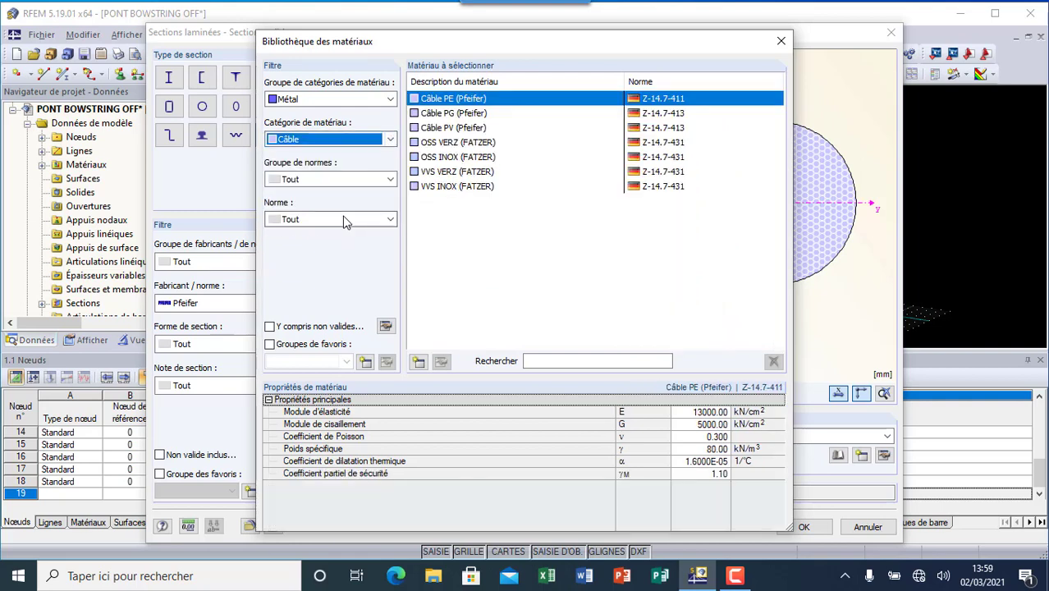
pyautogui.click(469, 129)
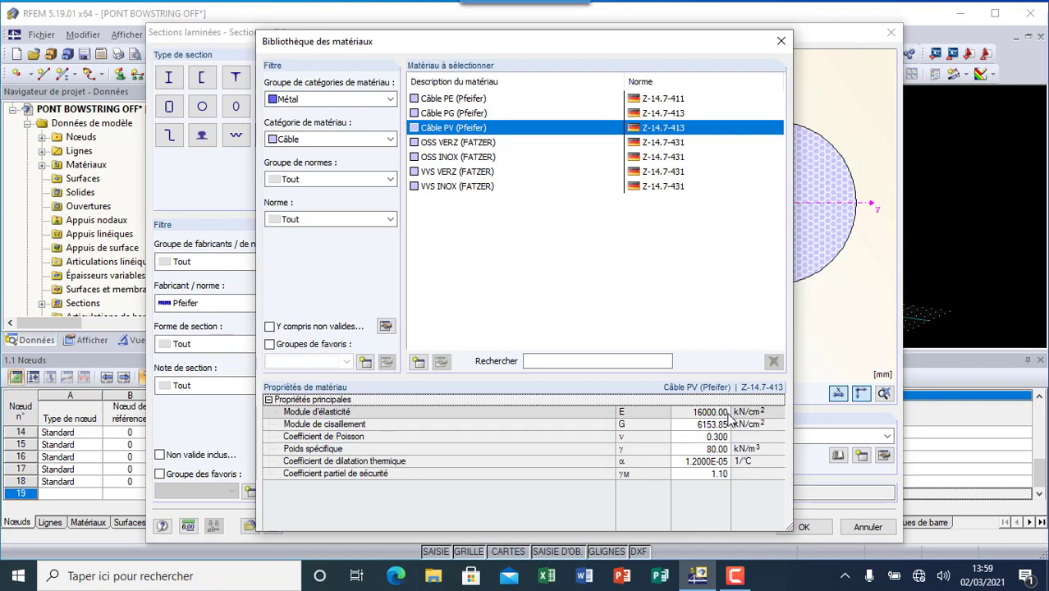
pyautogui.click(780, 42)
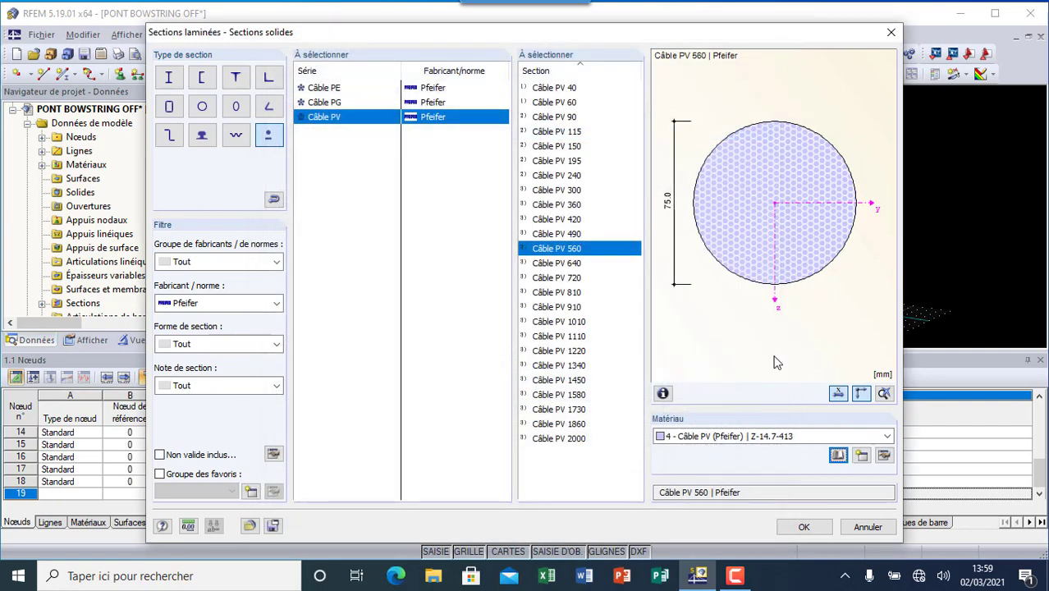
# Accept the Câble PV 560 section in Câble PV (Pfeifer) and apply it to the new Traction member
pyautogui.click(804, 528)
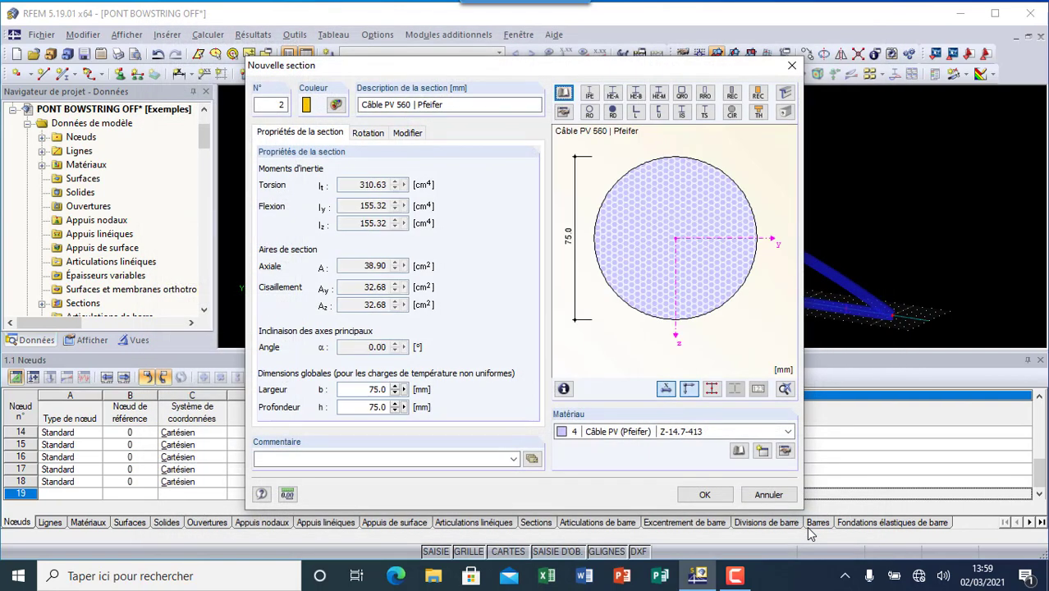
pyautogui.click(703, 495)
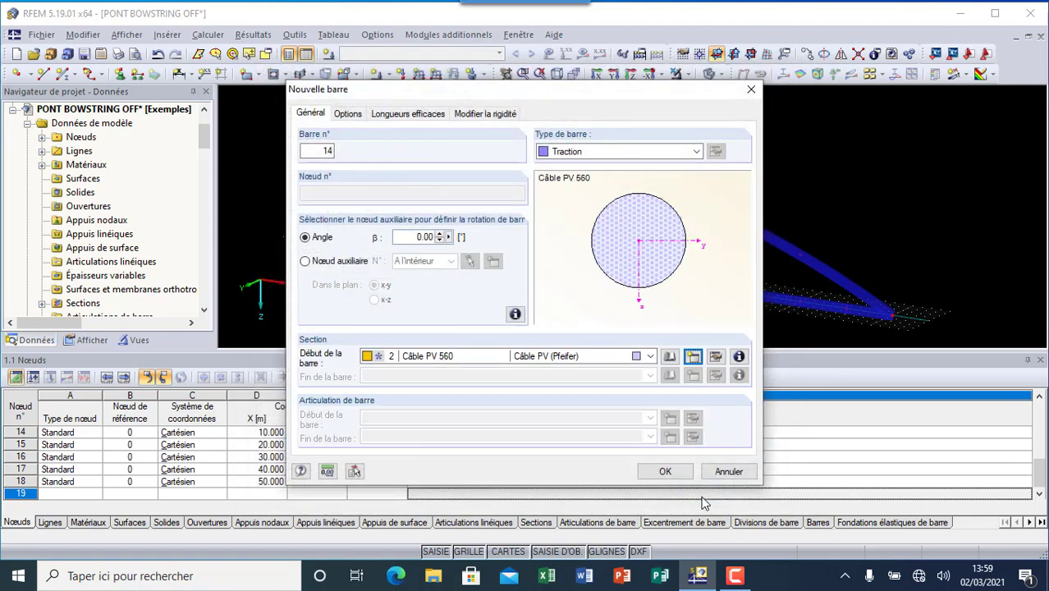
pyautogui.click(663, 470)
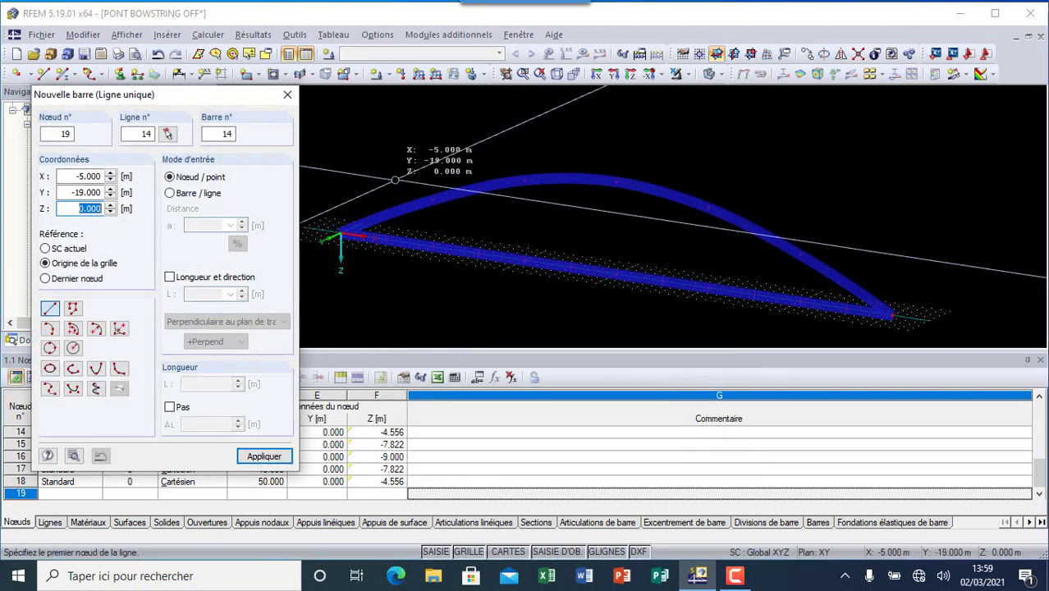
# Place vertical tension hangers between the beam and the arch at X = 10, 20 and 30 m
pyautogui.scroll(2, 401, 179)
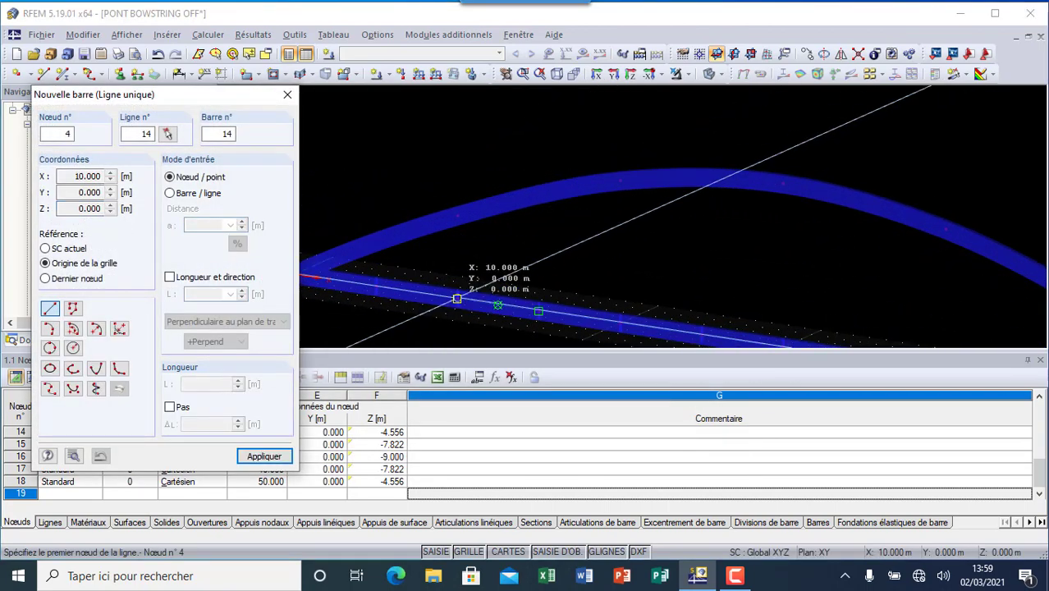
pyautogui.click(457, 216)
pyautogui.press('Return')
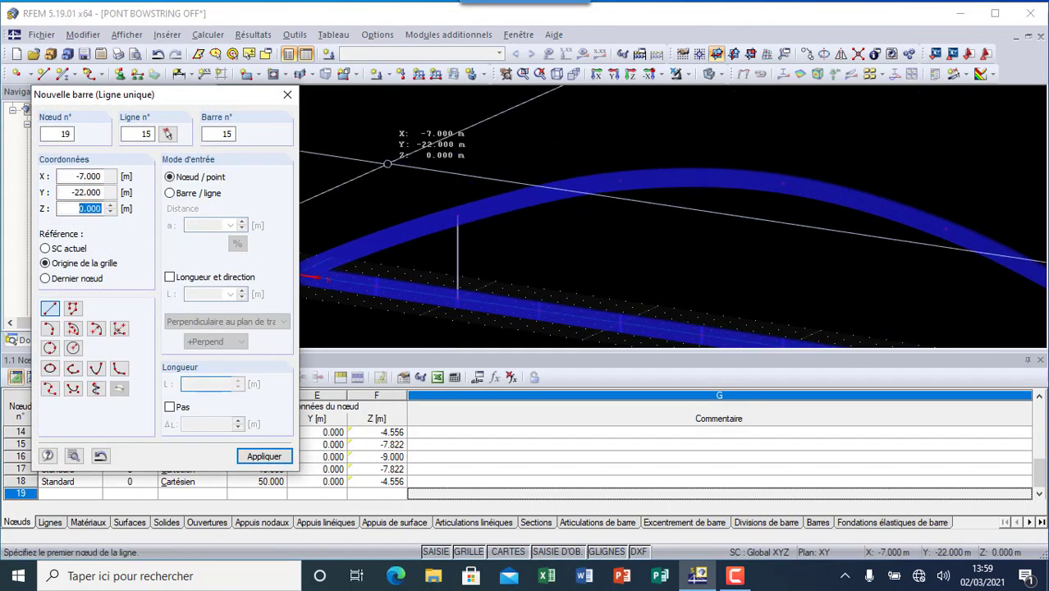
pyautogui.click(619, 181)
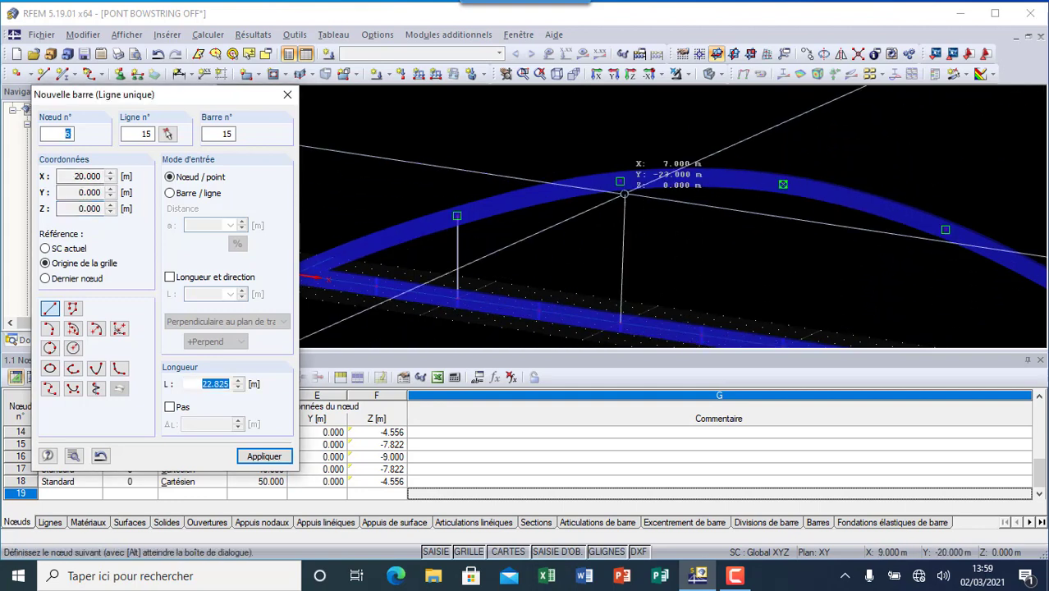
pyautogui.press('Return')
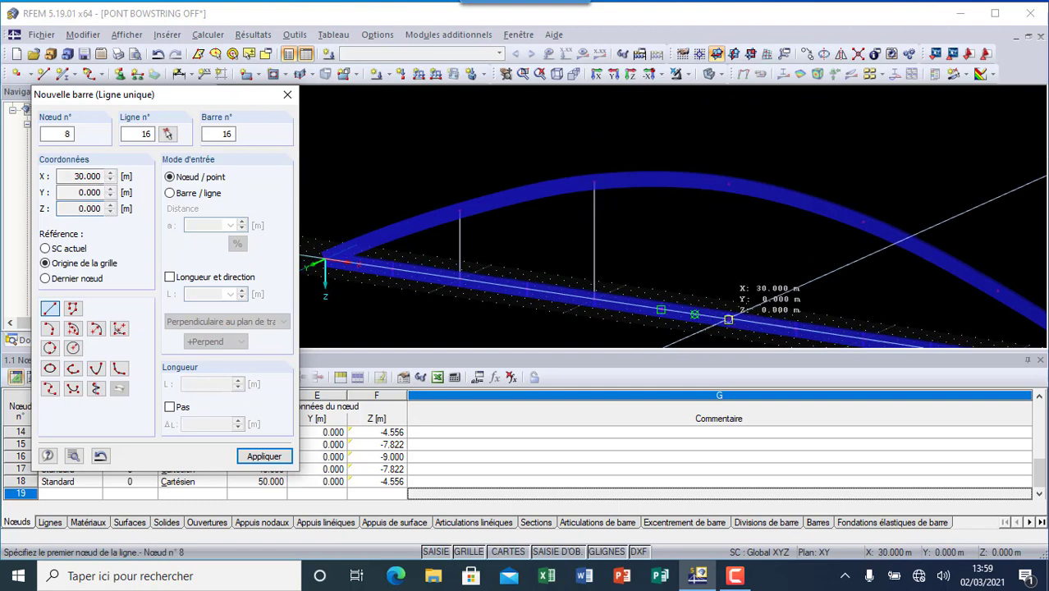
pyautogui.click(728, 319)
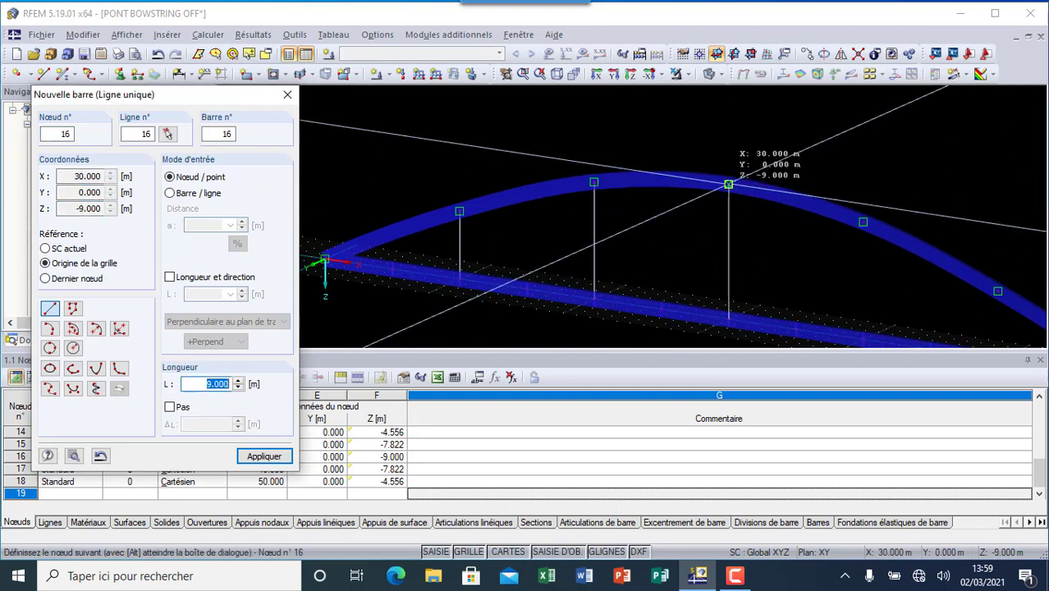
pyautogui.click(728, 184)
# Place the remaining vertical hangers between beam and arch at X = 40 and 50 m, and finish member placement
pyautogui.scroll(-4, 631, 202)
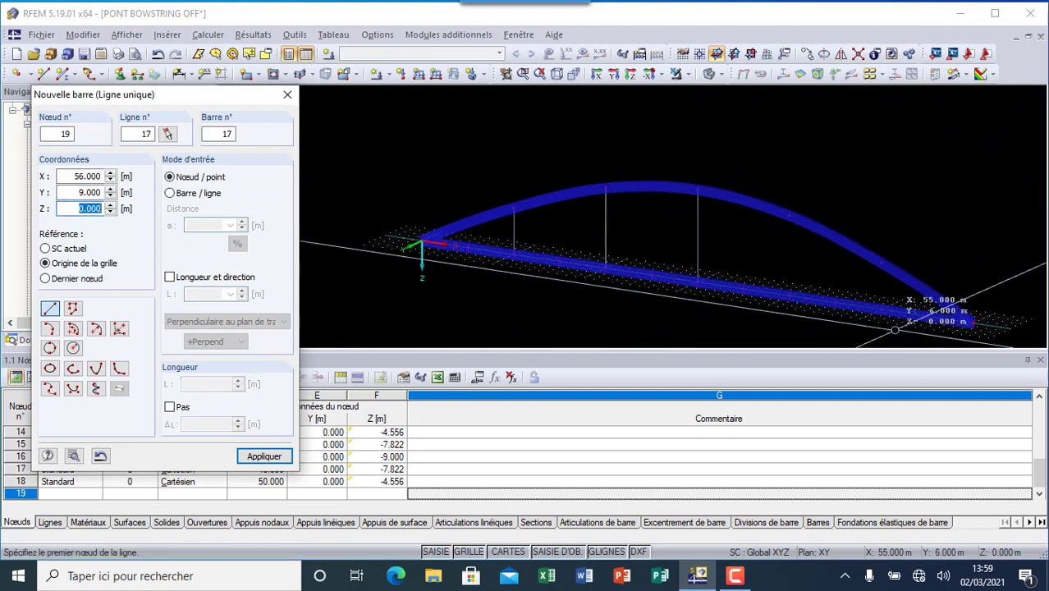
pyautogui.scroll(3, 882, 320)
pyautogui.click(763, 287)
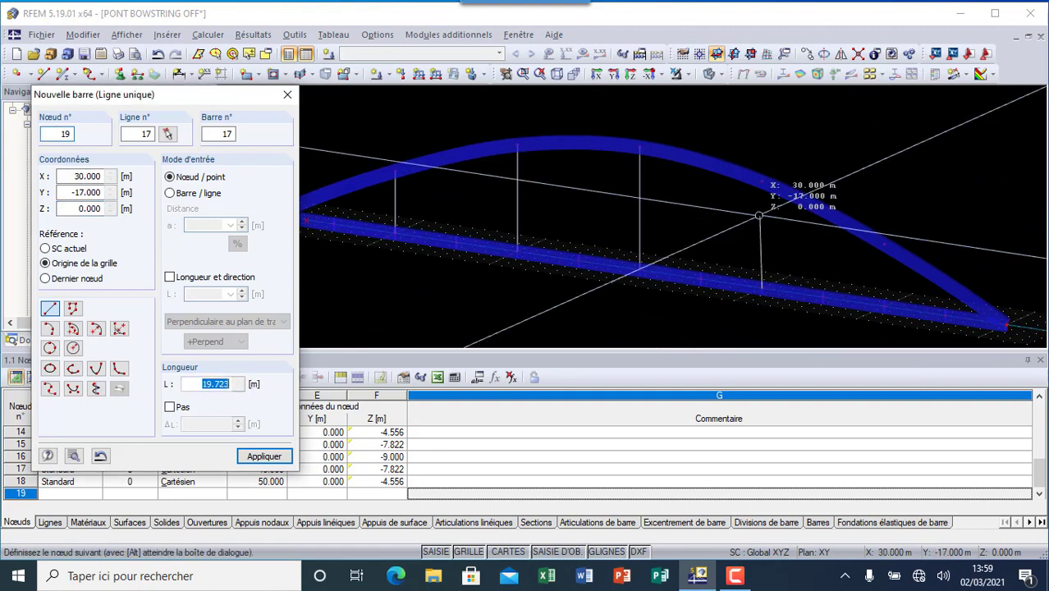
pyautogui.click(761, 182)
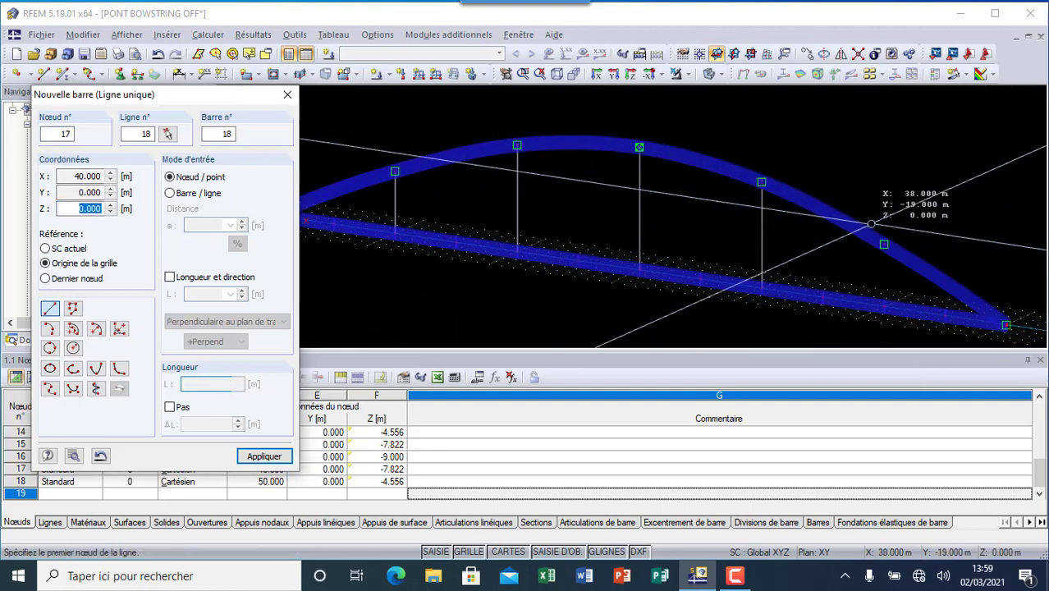
pyautogui.click(883, 307)
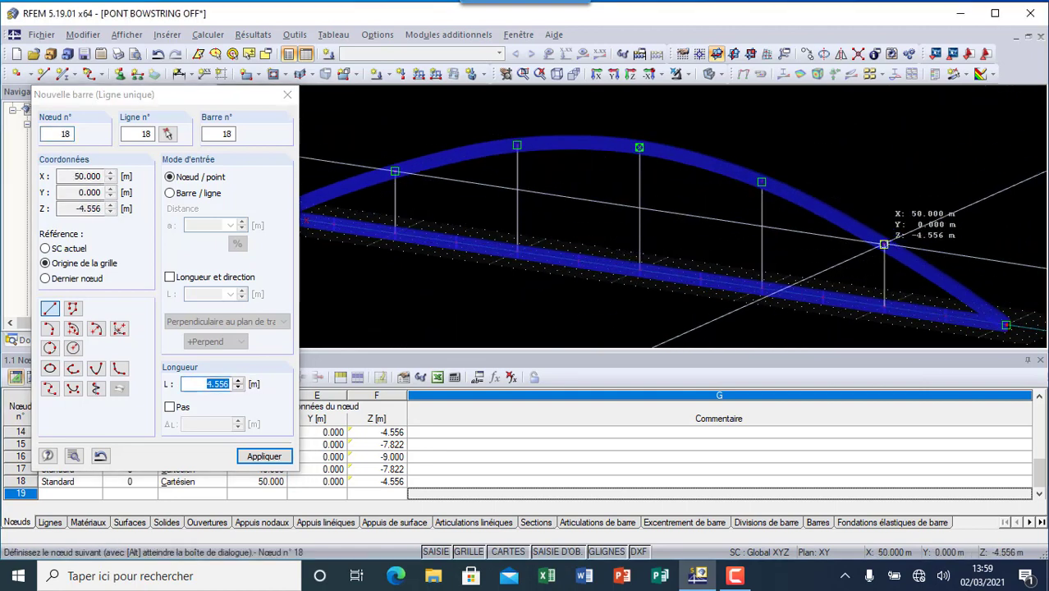
pyautogui.click(883, 244)
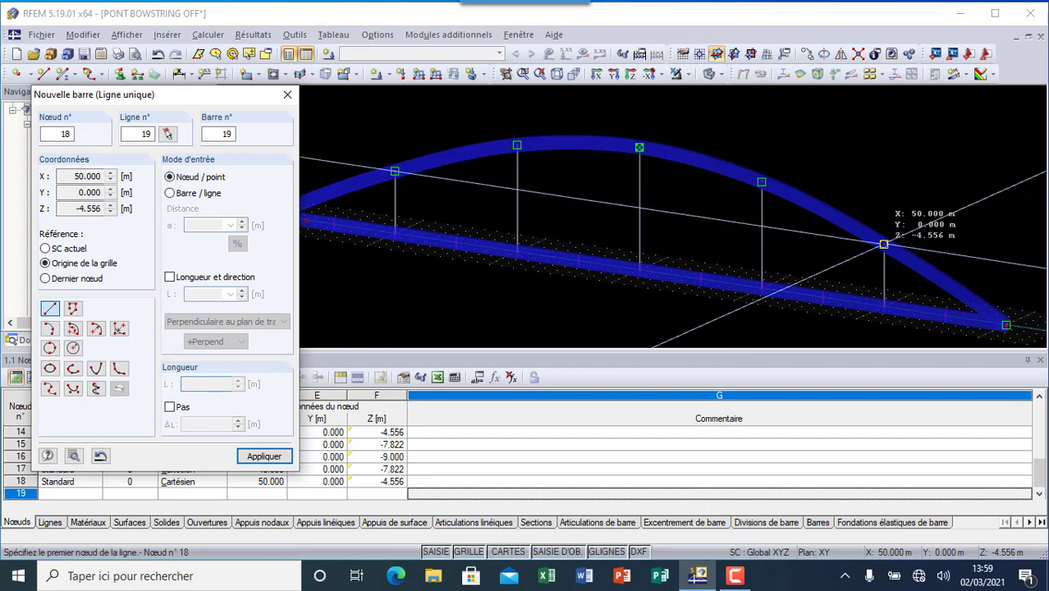
pyautogui.click(287, 94)
pyautogui.scroll(-4, 410, 197)
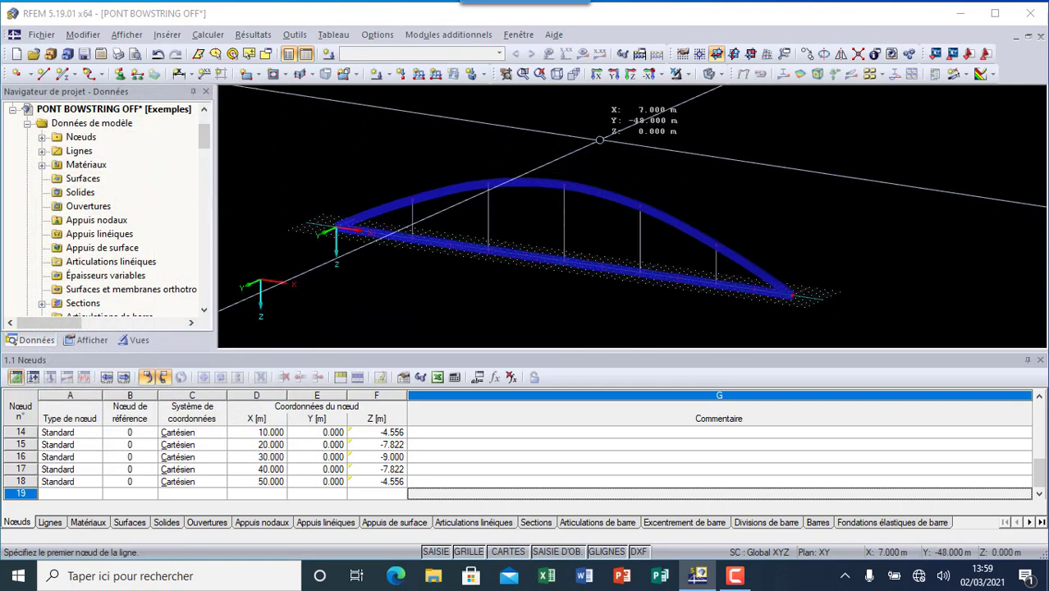
pyautogui.press('Escape')
# Select the whole beam, arch and hangers and make one copy displaced 8 m in Y
pyautogui.moveTo(292, 158); pyautogui.dragTo(854, 352)
pyautogui.moveTo(357, 92); pyautogui.dragTo(678, 237)
pyautogui.moveTo(269, 109); pyautogui.dragTo(828, 325)
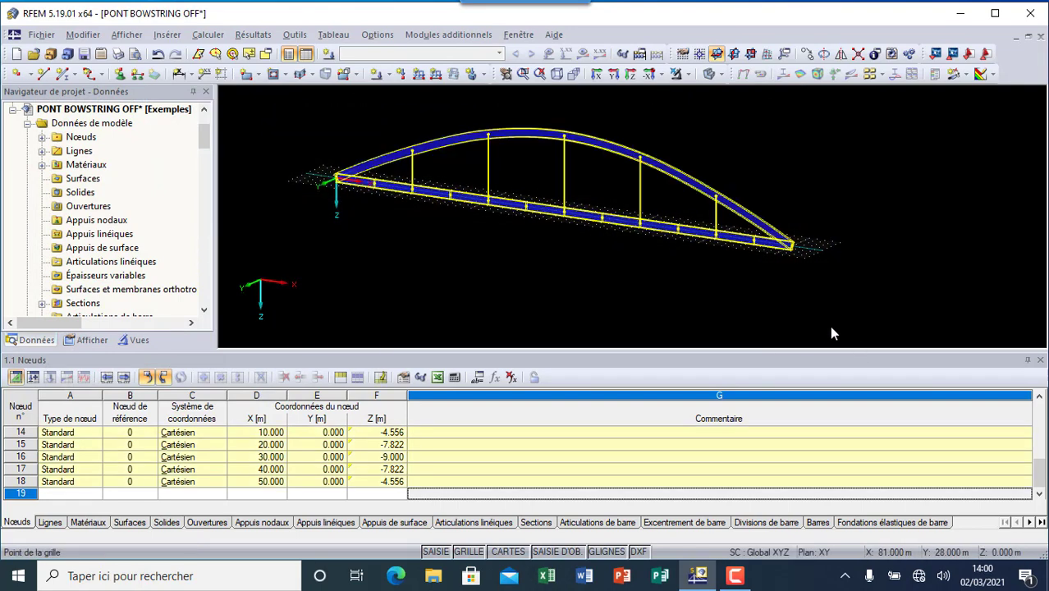
pyautogui.click(808, 54)
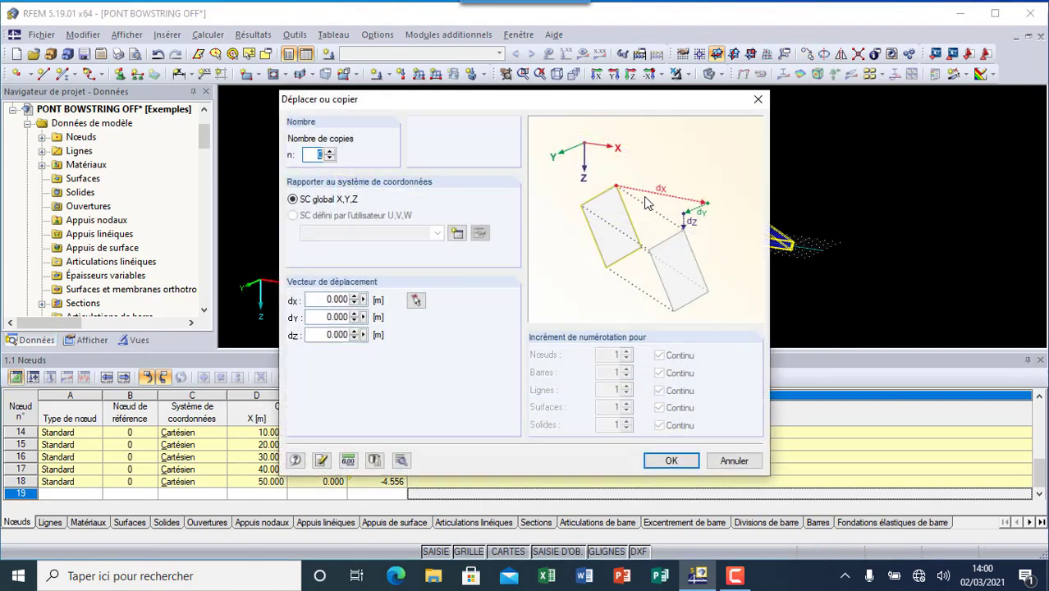
pyautogui.click(330, 152)
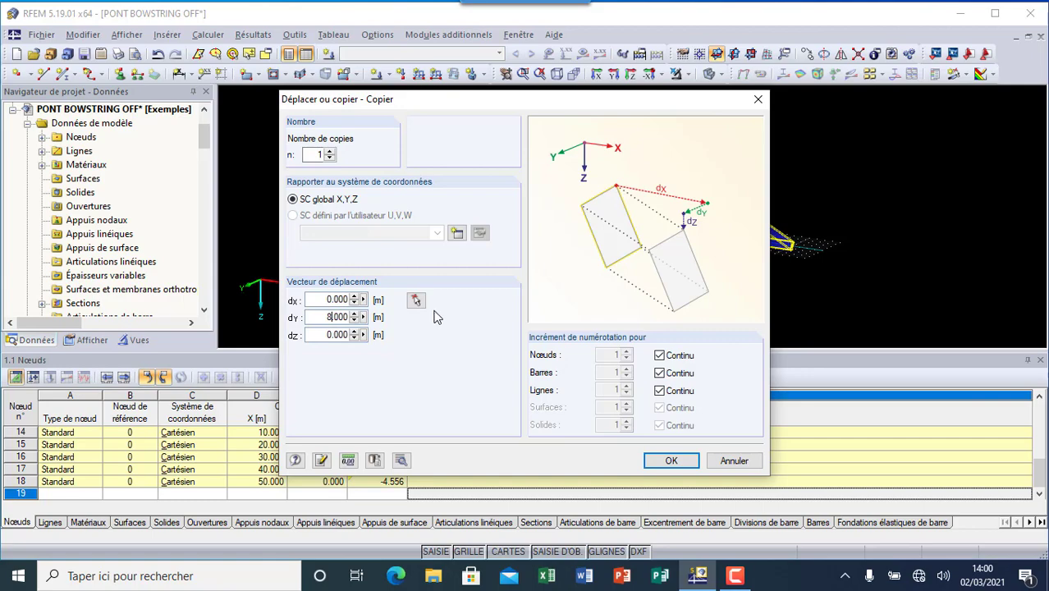
pyautogui.click(670, 461)
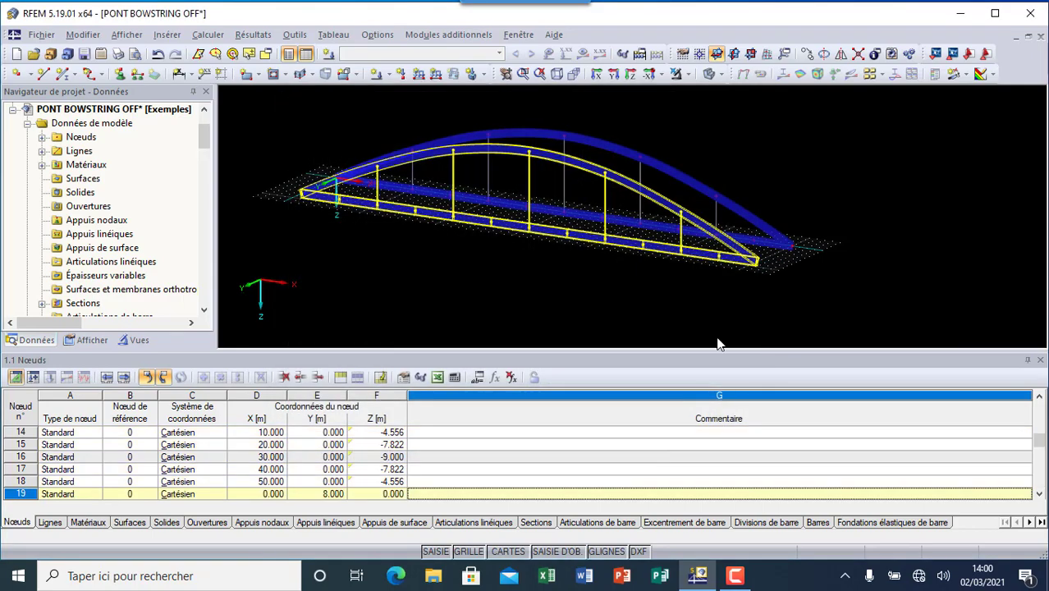
pyautogui.click(711, 139)
# Begin a new single member 37 and set its member type to Poutre
pyautogui.scroll(3, 346, 139)
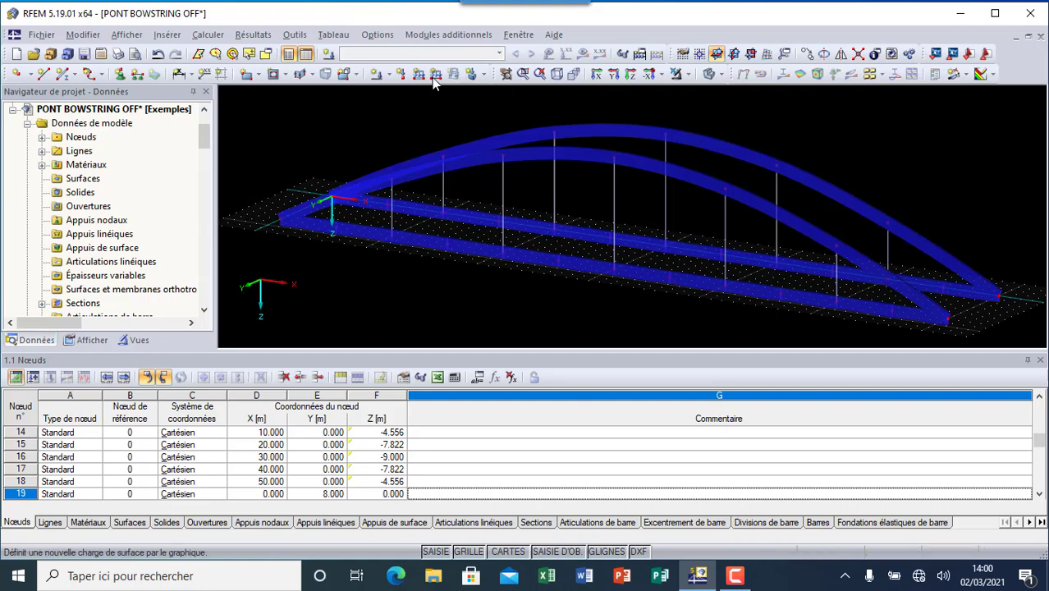
pyautogui.click(64, 75)
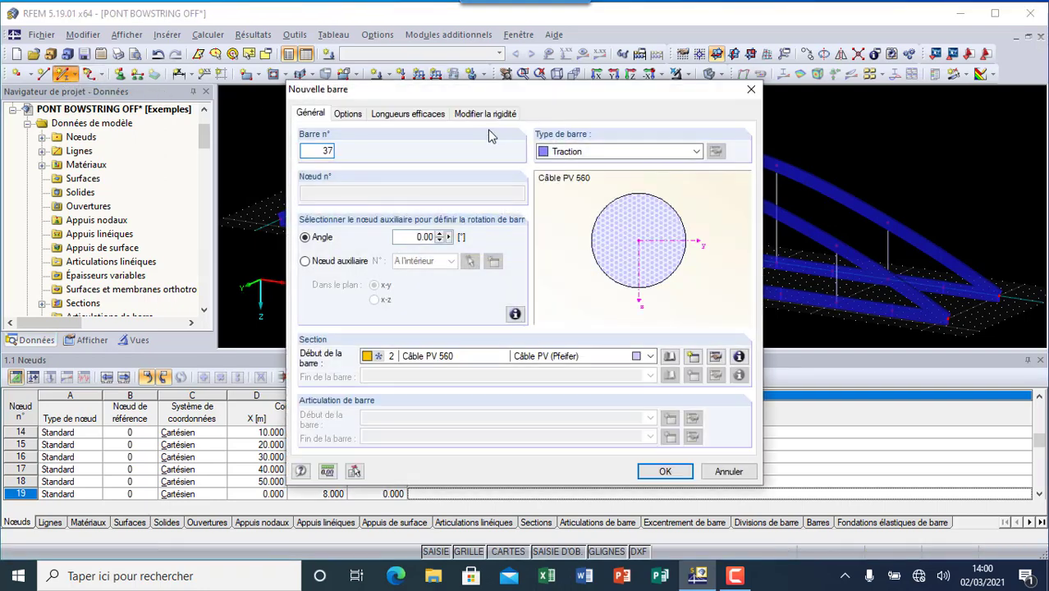
pyautogui.click(696, 153)
pyautogui.click(644, 167)
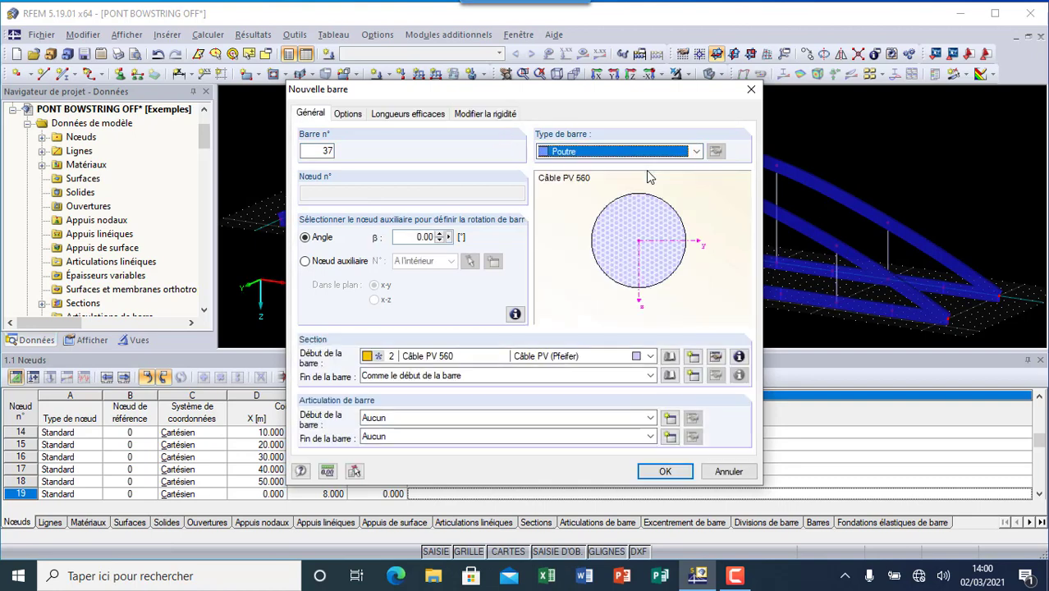
# Create section 3 as TO 800/300/30/30/30/30 in Acier S 450 and apply it to the new member
pyautogui.click(692, 356)
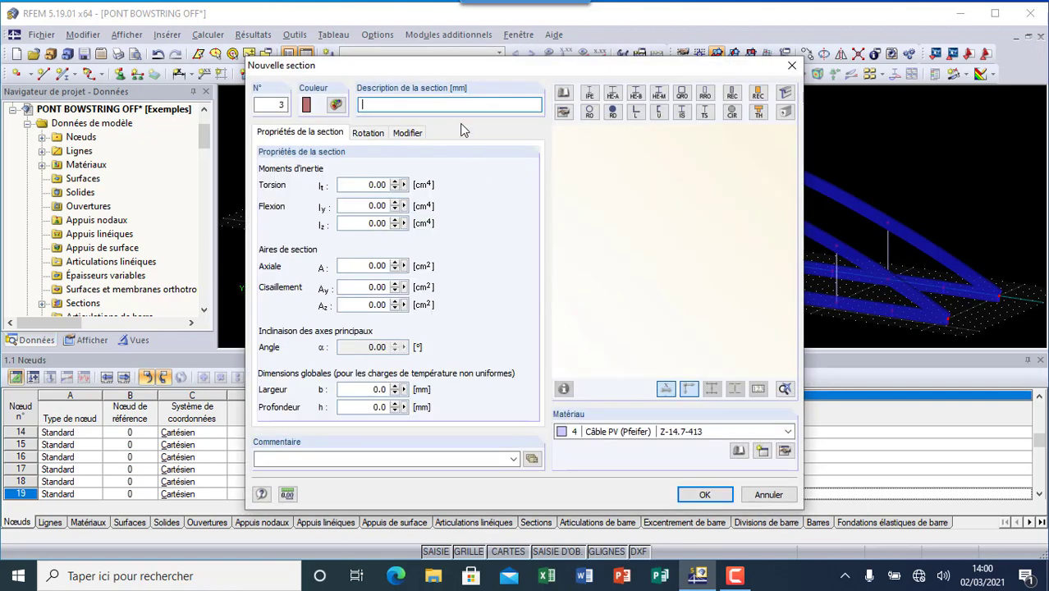
pyautogui.write('TO 8')
pyautogui.write('00/300/30/30')
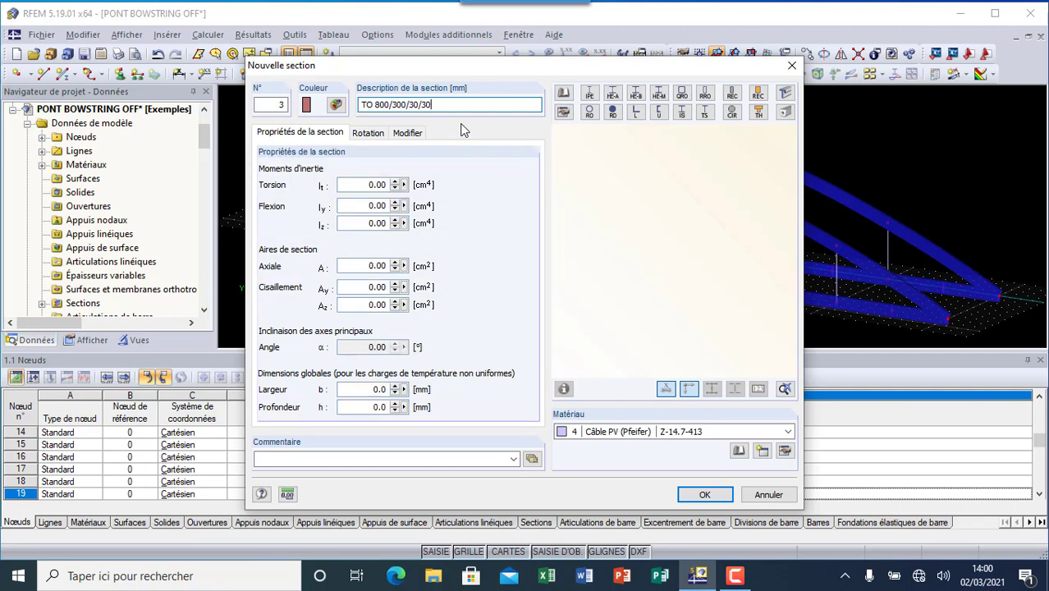
pyautogui.write('/30')
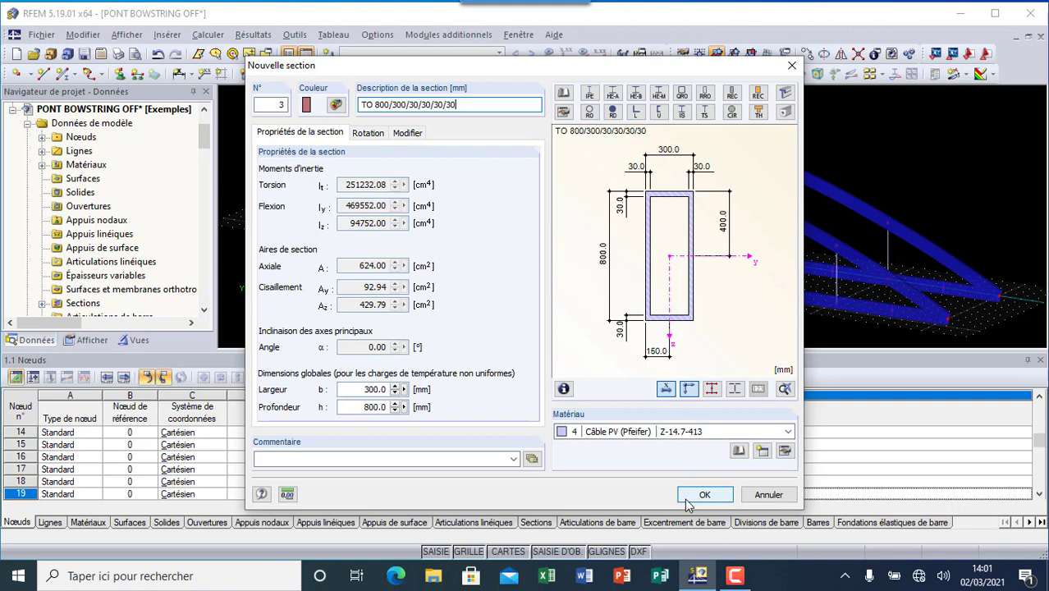
pyautogui.click(788, 432)
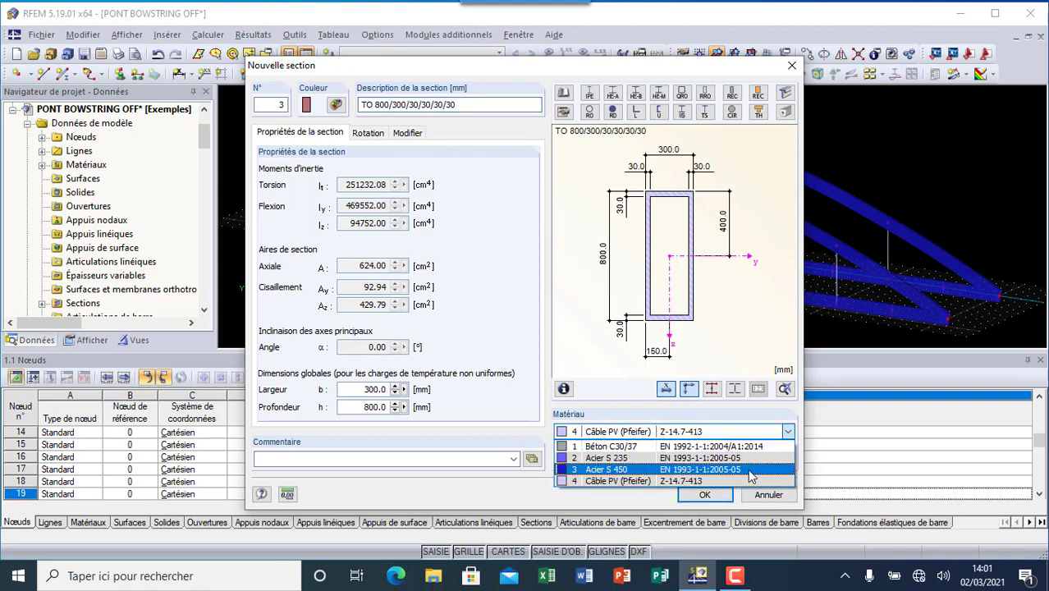
pyautogui.click(750, 475)
pyautogui.click(711, 496)
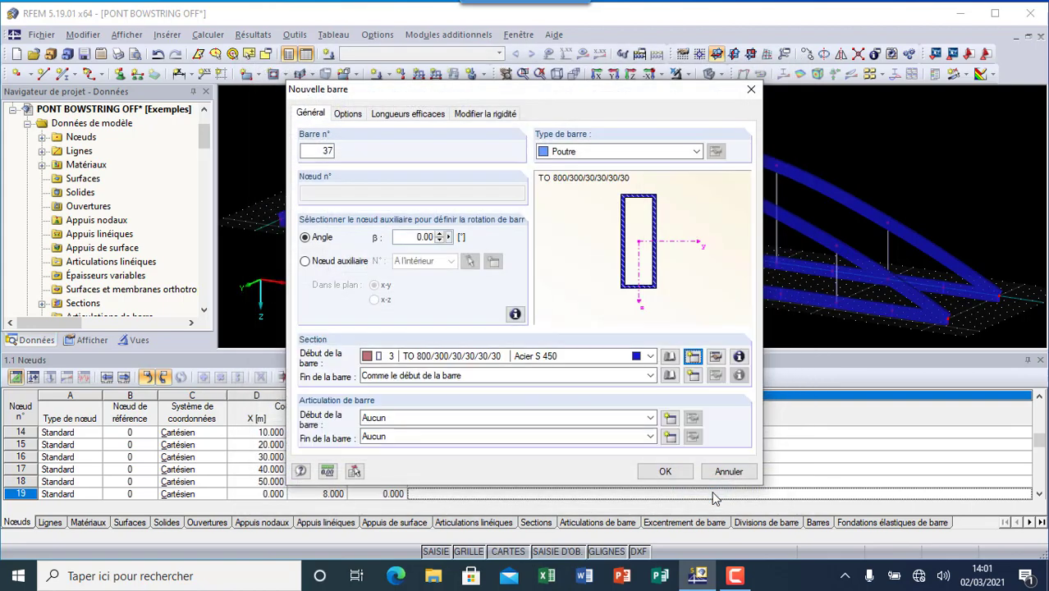
pyautogui.click(662, 472)
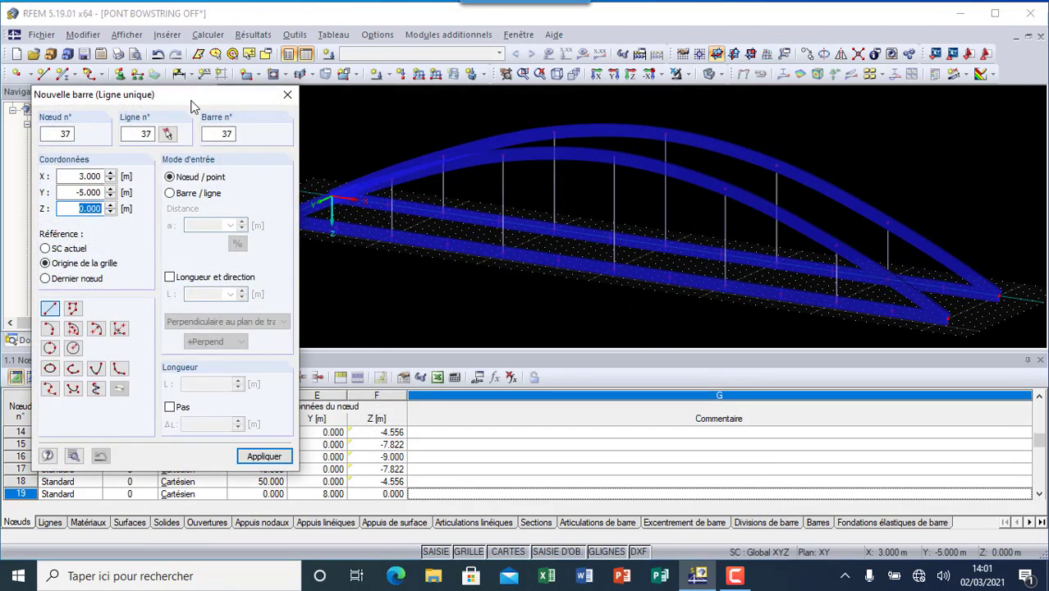
# Place a crossbeam at X = 0 linking the ends of the two longitudinal beams, from Y = 8 m to Y = 0
pyautogui.moveTo(211, 100); pyautogui.dragTo(158, 114)
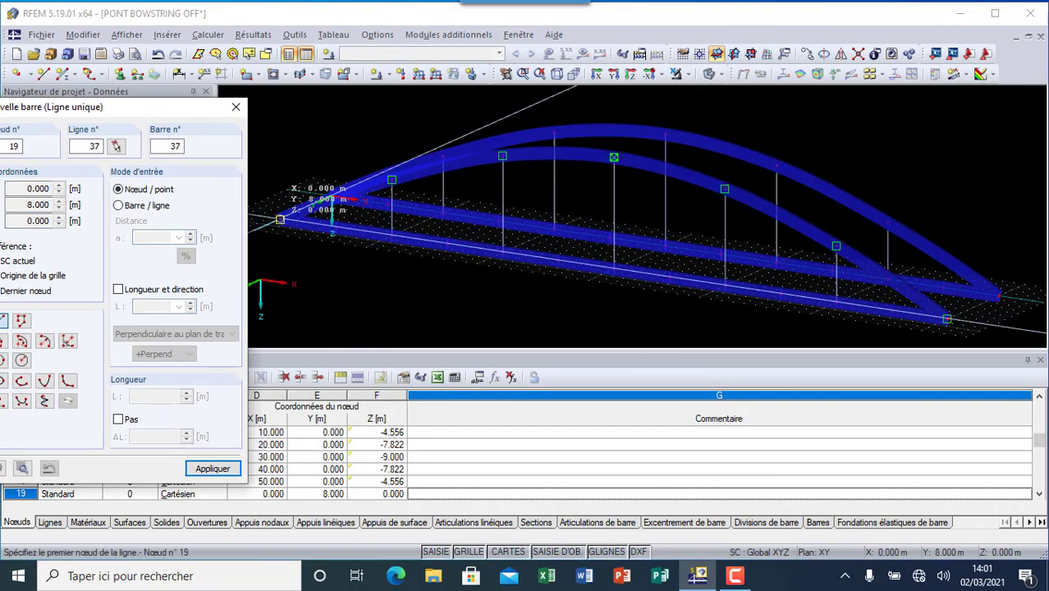
pyautogui.click(331, 197)
pyautogui.scroll(3, 331, 197)
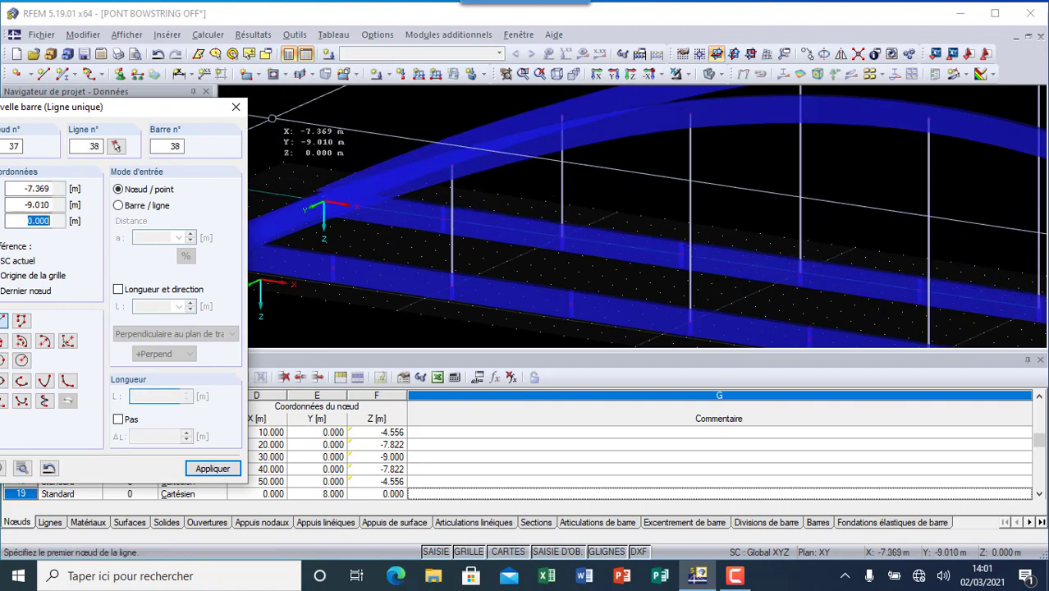
# Copy the crossbeam at X = 0 six times with a 10 m displacement in X along the longitudinal beams
pyautogui.press('Escape')
pyautogui.scroll(-3, 233, 113)
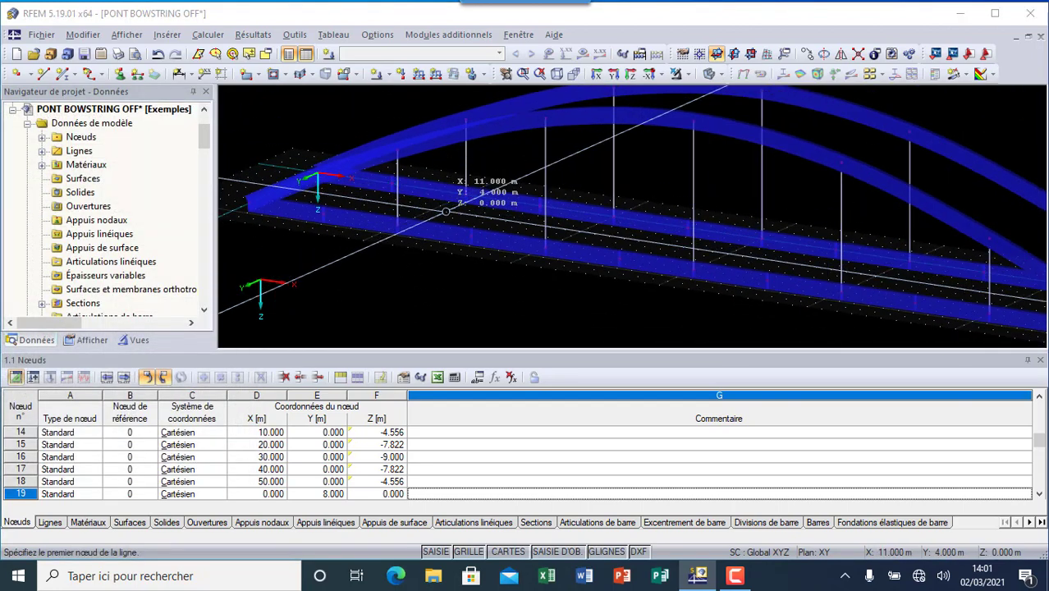
pyautogui.click(595, 74)
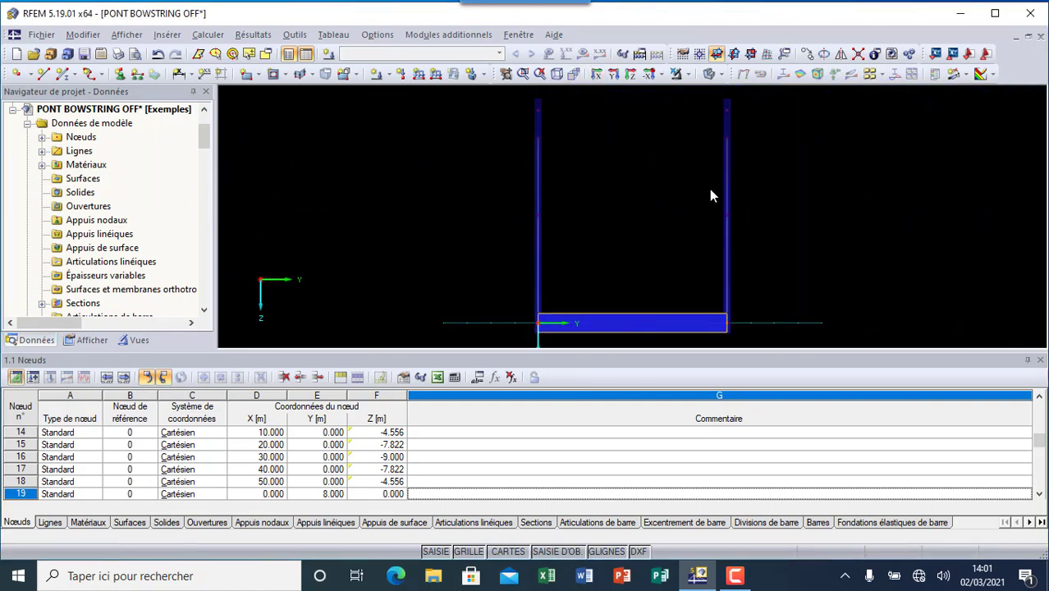
pyautogui.click(573, 74)
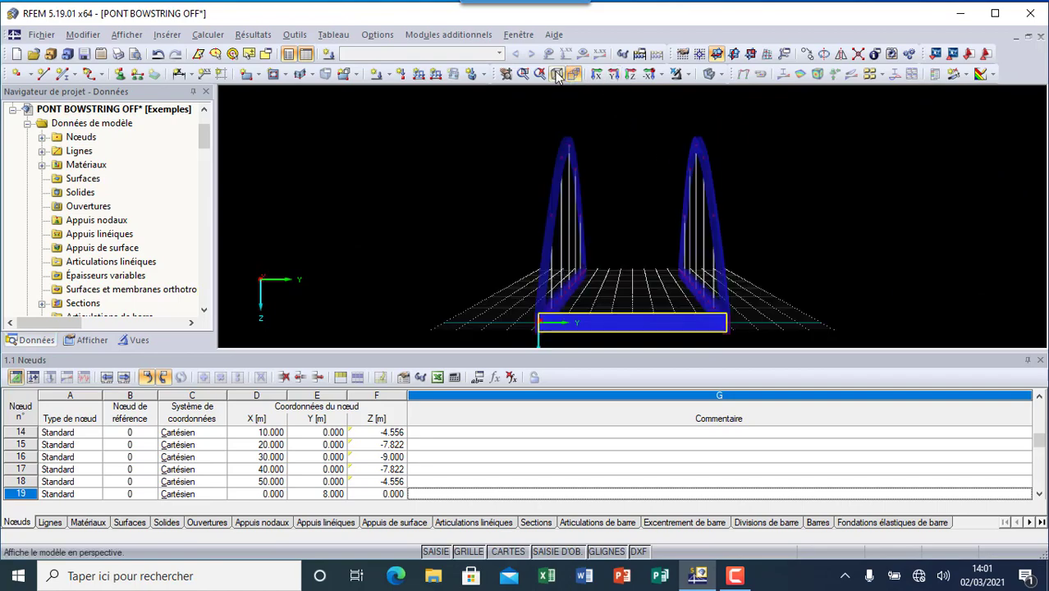
pyautogui.click(555, 73)
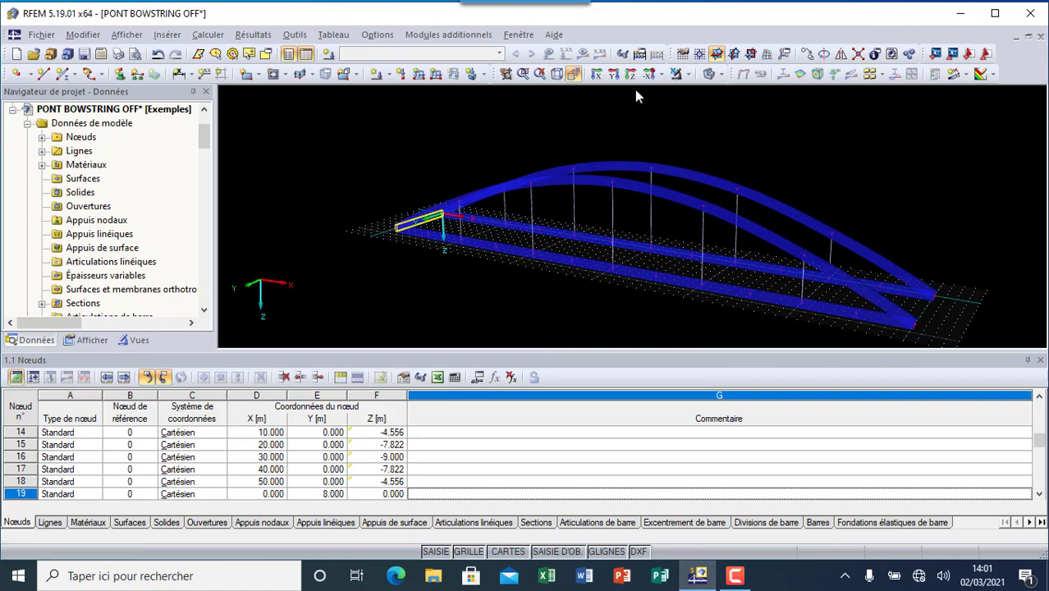
pyautogui.click(806, 54)
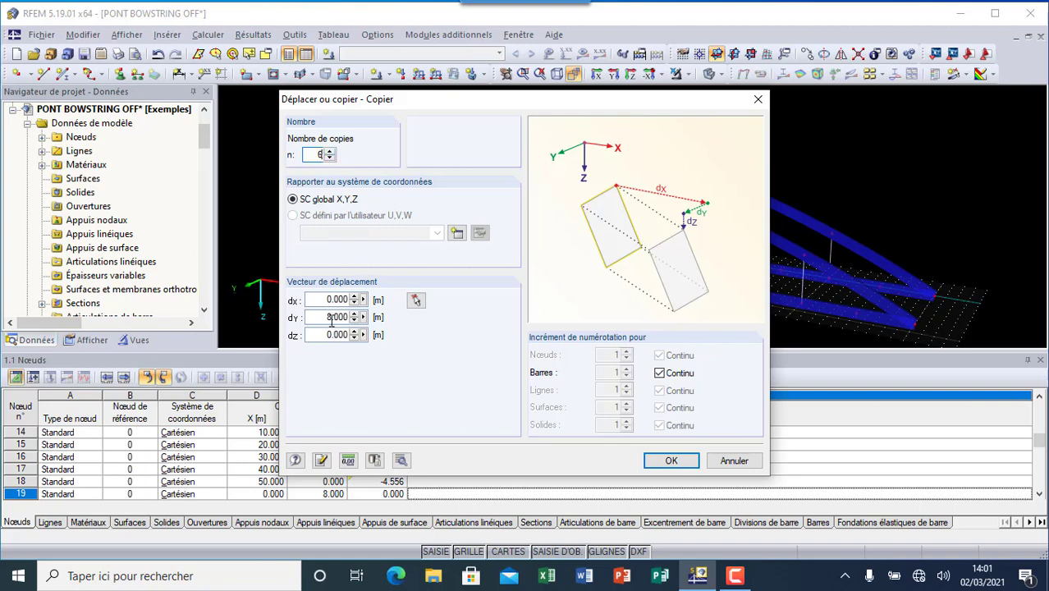
pyautogui.click(415, 301)
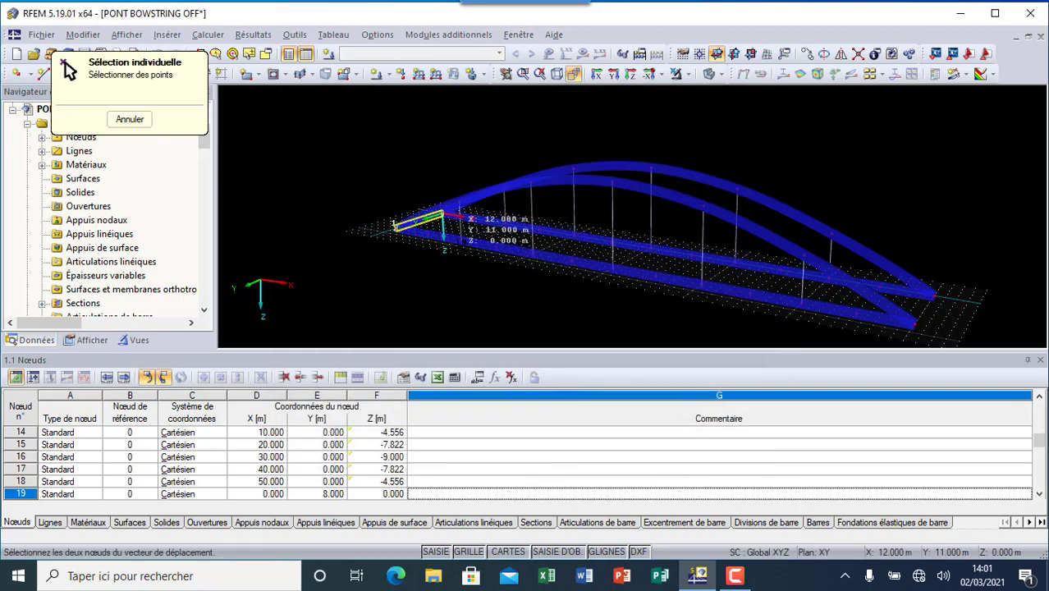
pyautogui.scroll(4, 455, 247)
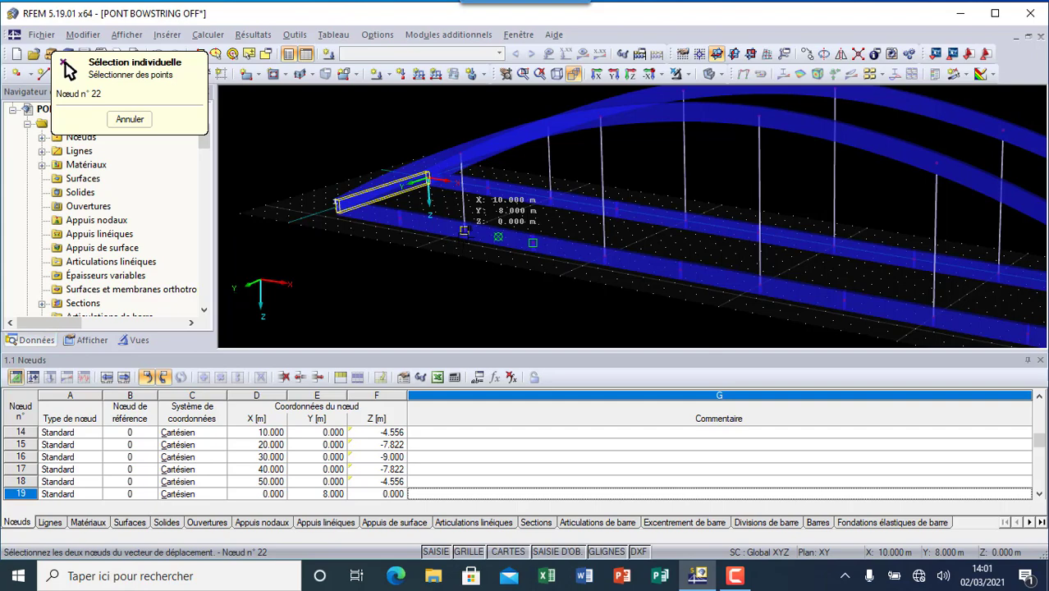
pyautogui.click(464, 231)
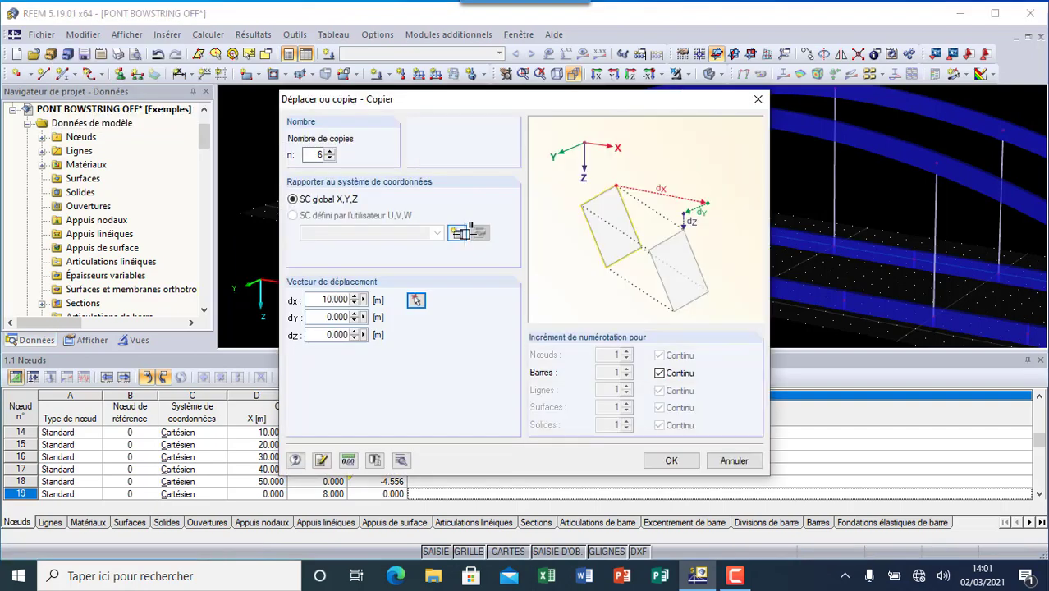
pyautogui.click(671, 461)
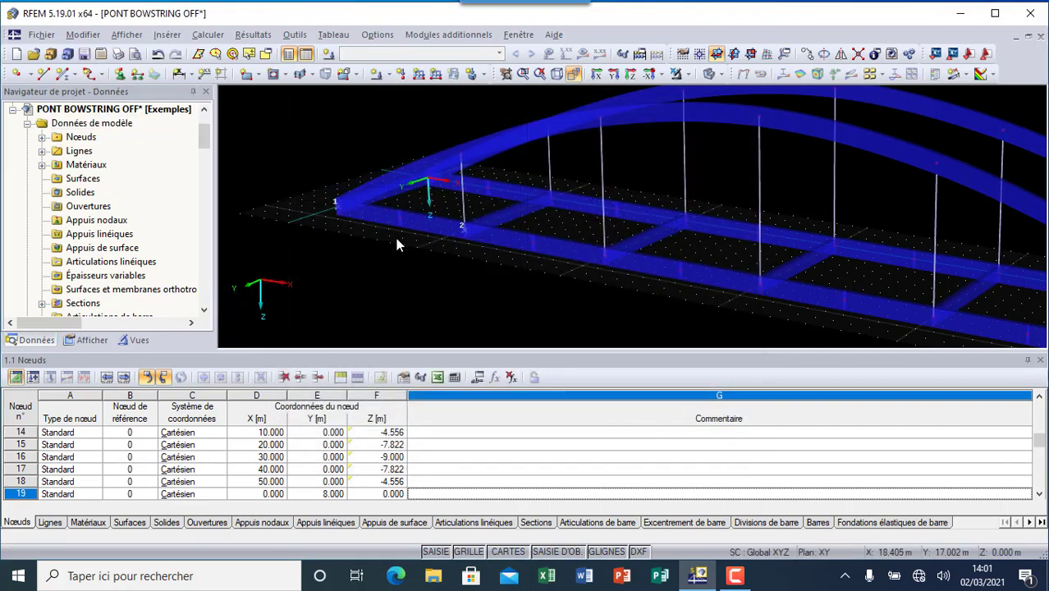
# Begin a new single member of type Poutre with a new section 4, TO 500/200/20/20/20/20 in Acier S 450
pyautogui.scroll(-5, 397, 229)
pyautogui.scroll(2, 509, 287)
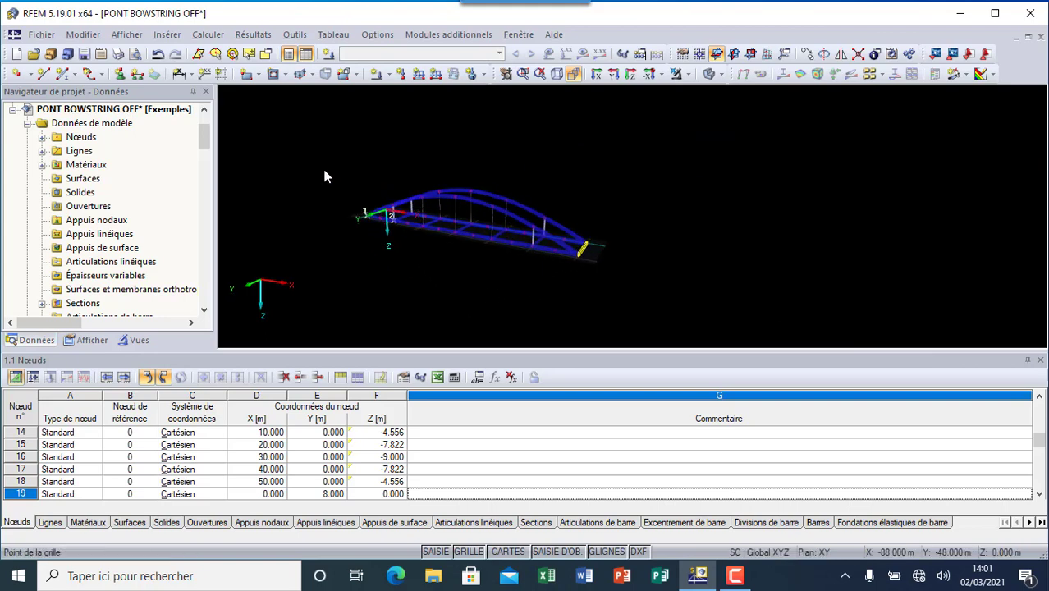
pyautogui.scroll(1, 324, 175)
pyautogui.scroll(1, 341, 242)
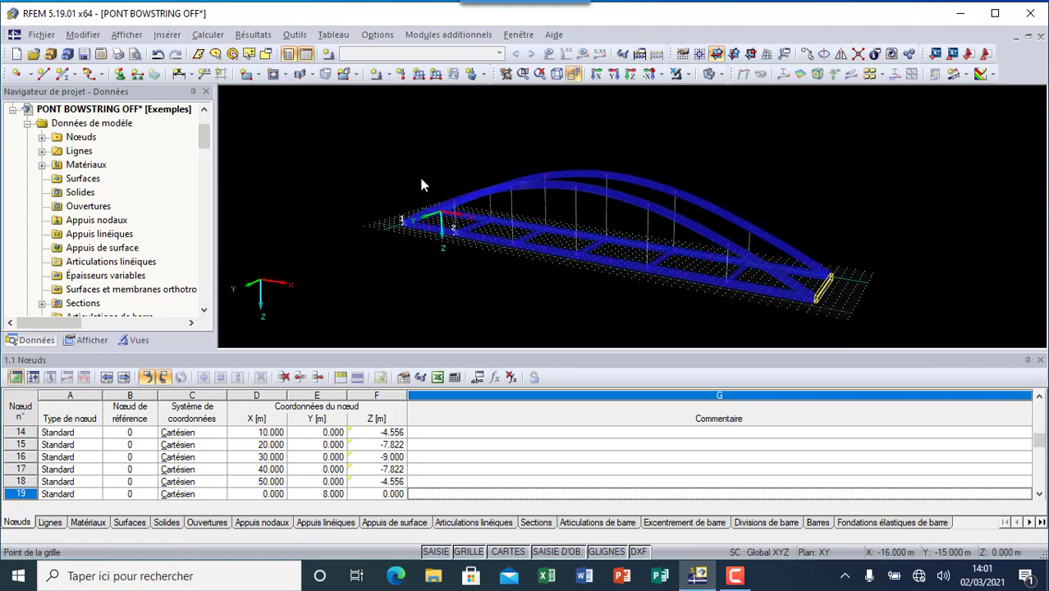
pyautogui.scroll(1, 410, 238)
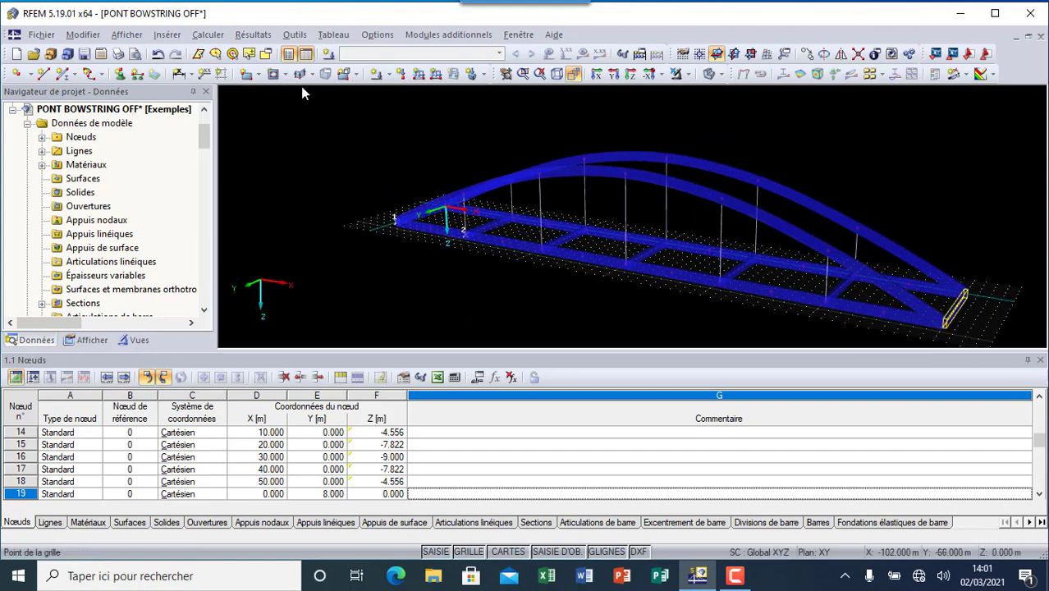
pyautogui.click(62, 74)
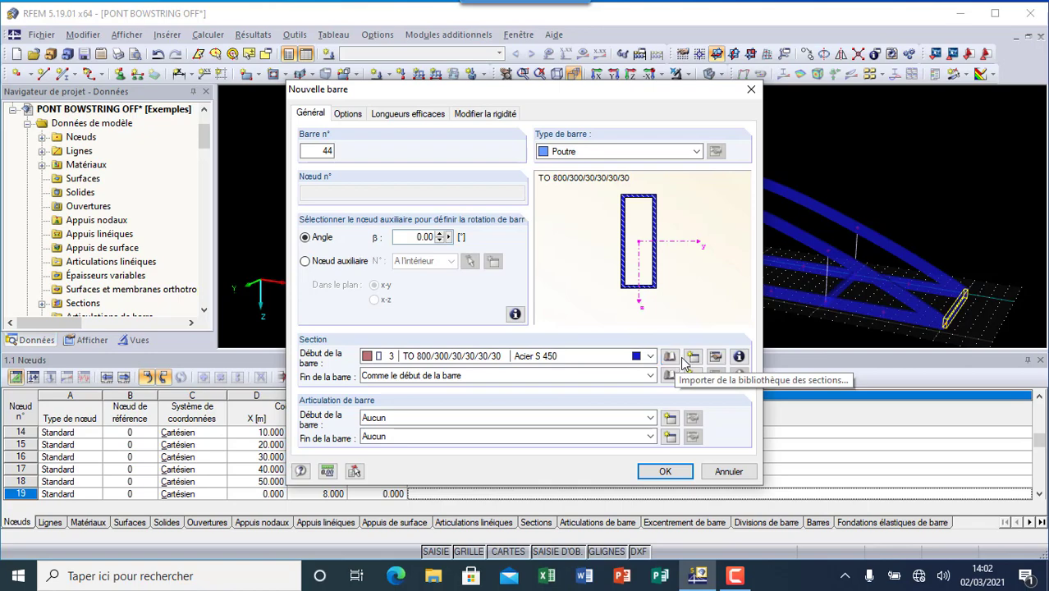
pyautogui.click(693, 357)
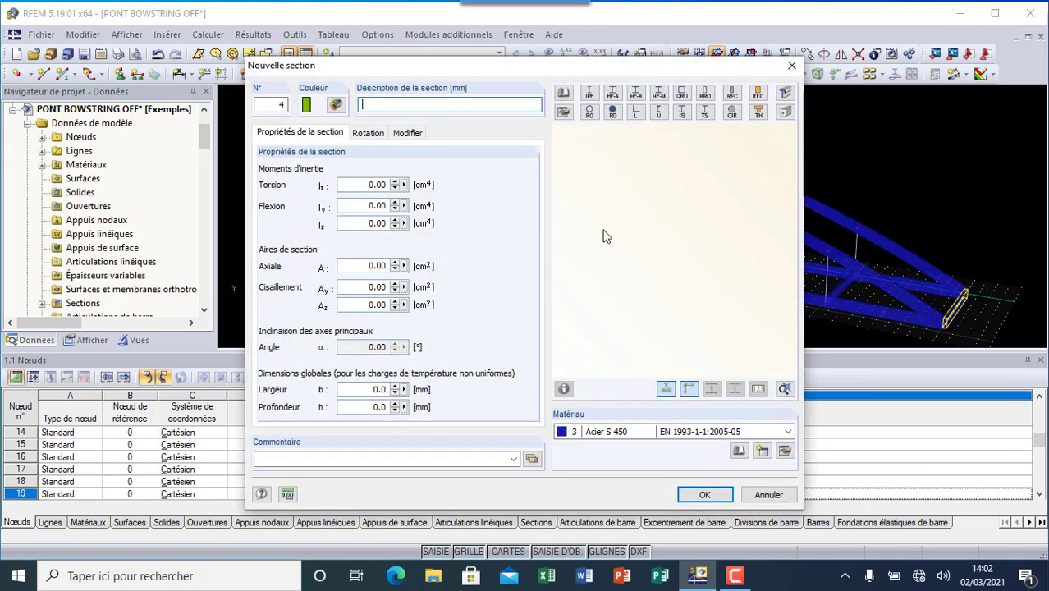
pyautogui.write('T')
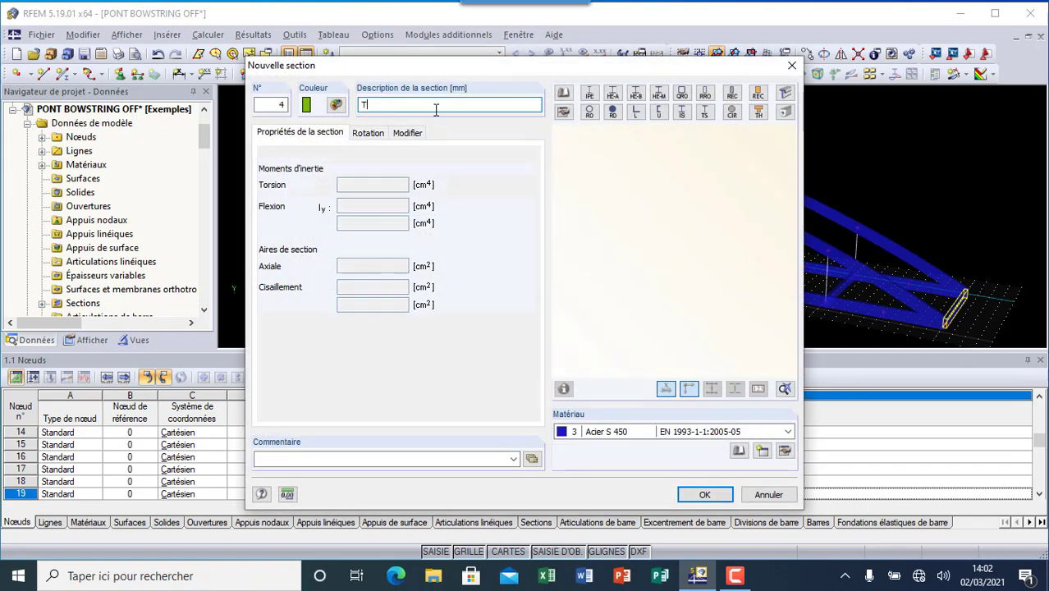
pyautogui.write('O 500')
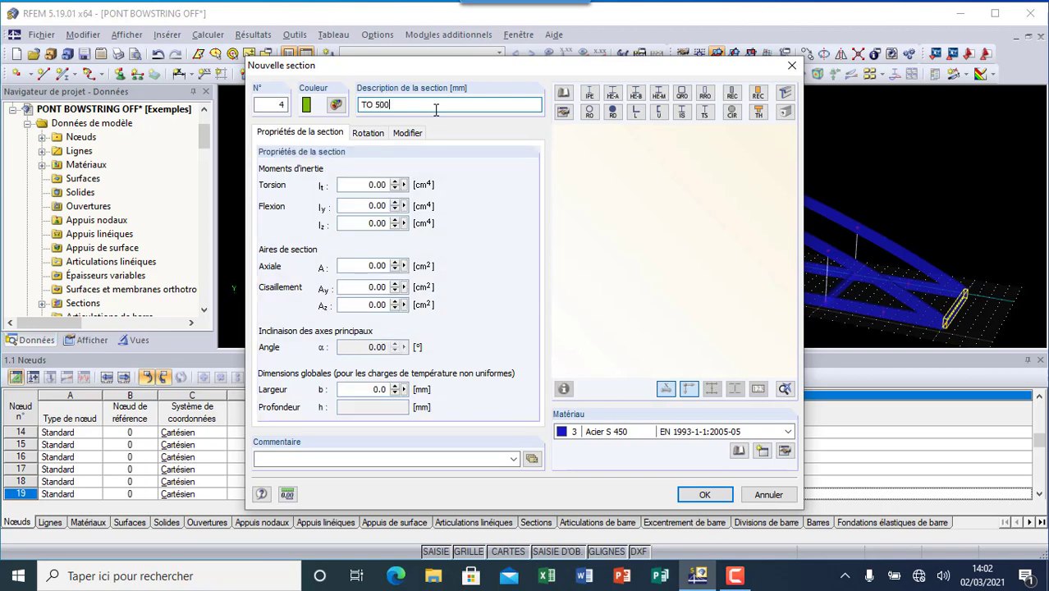
pyautogui.write('/200')
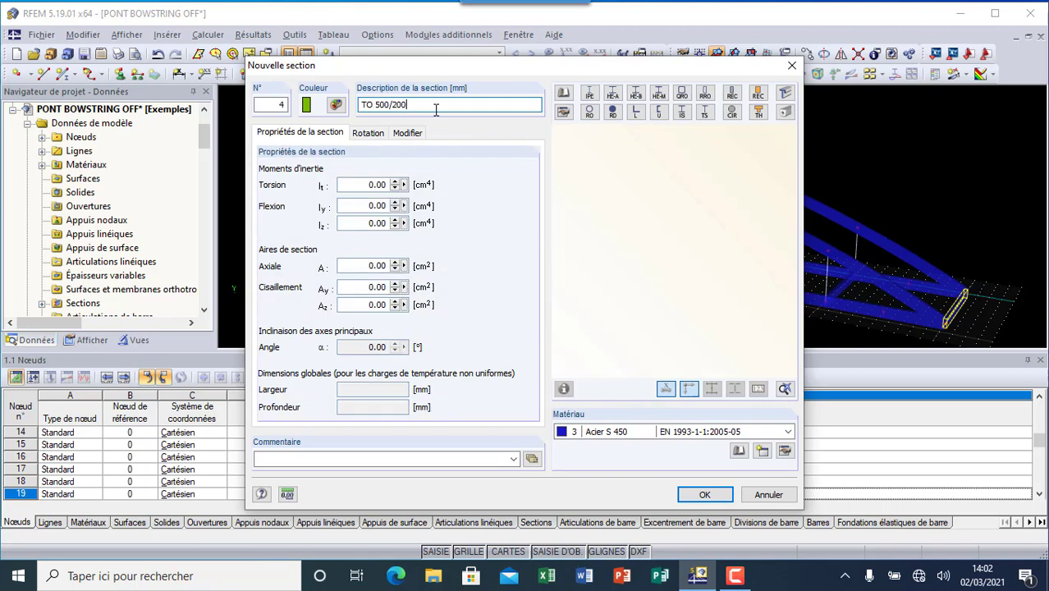
pyautogui.write('/20/')
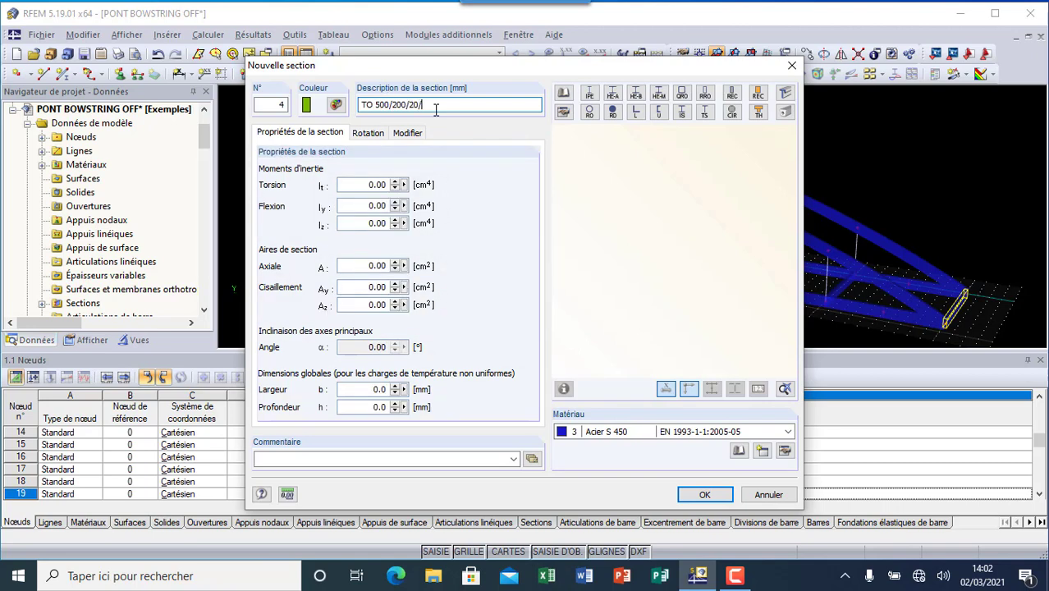
pyautogui.write('20/20')
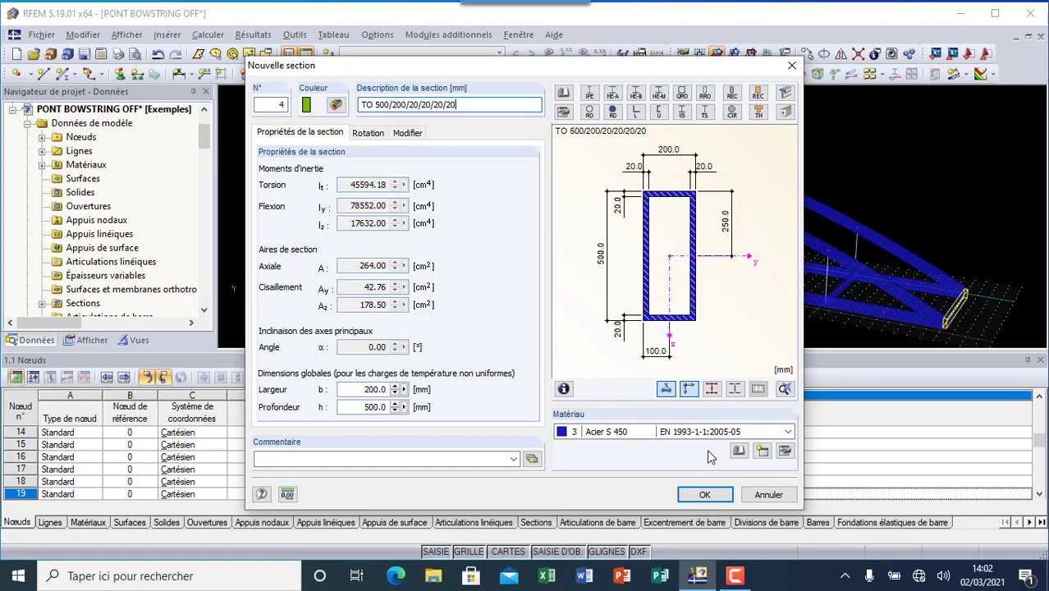
pyautogui.click(704, 495)
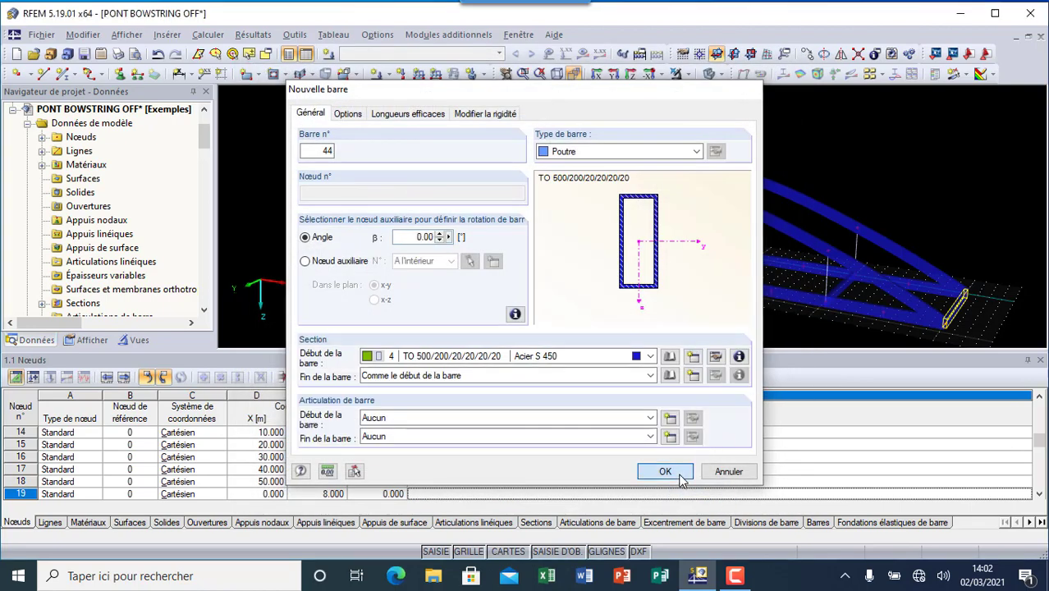
pyautogui.click(665, 472)
# Place an intermediate crossbeam at X = 5 m between the two longitudinal beams, from Y = 8 m to Y = 0
pyautogui.scroll(5, 401, 203)
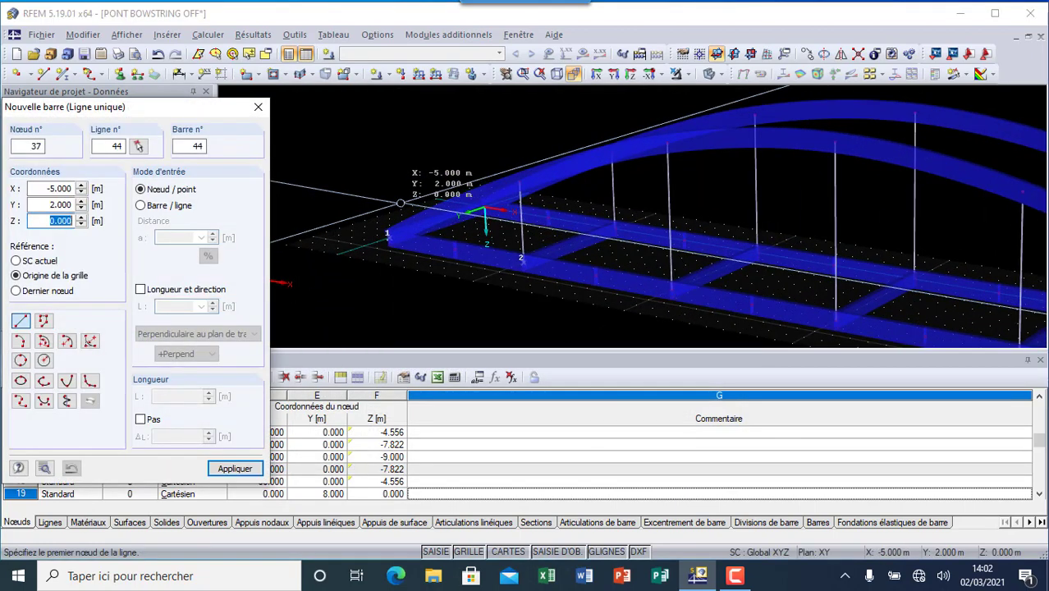
pyautogui.click(446, 246)
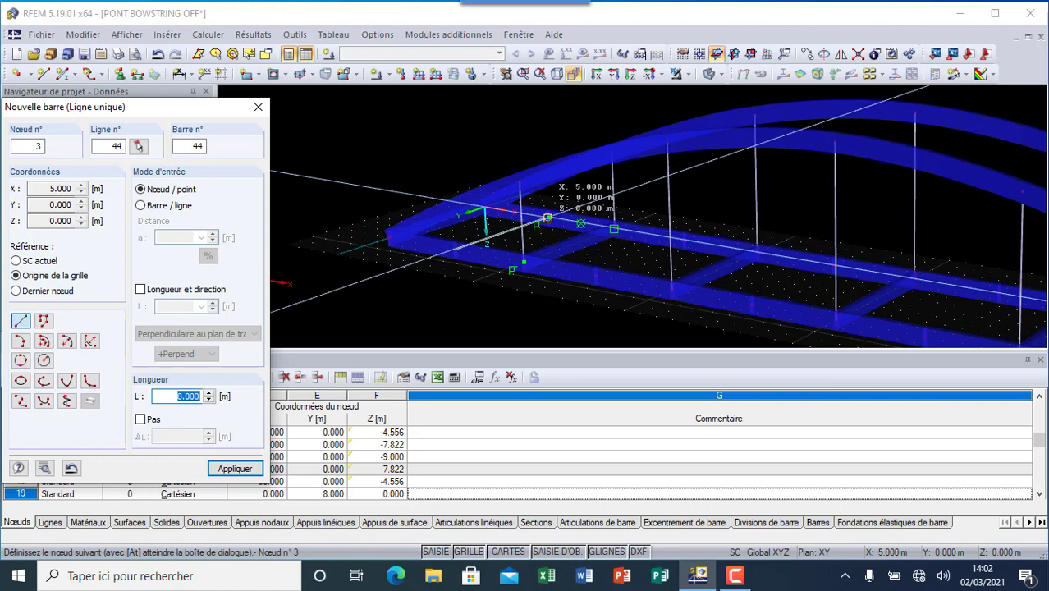
pyautogui.click(547, 219)
pyautogui.scroll(5, 459, 246)
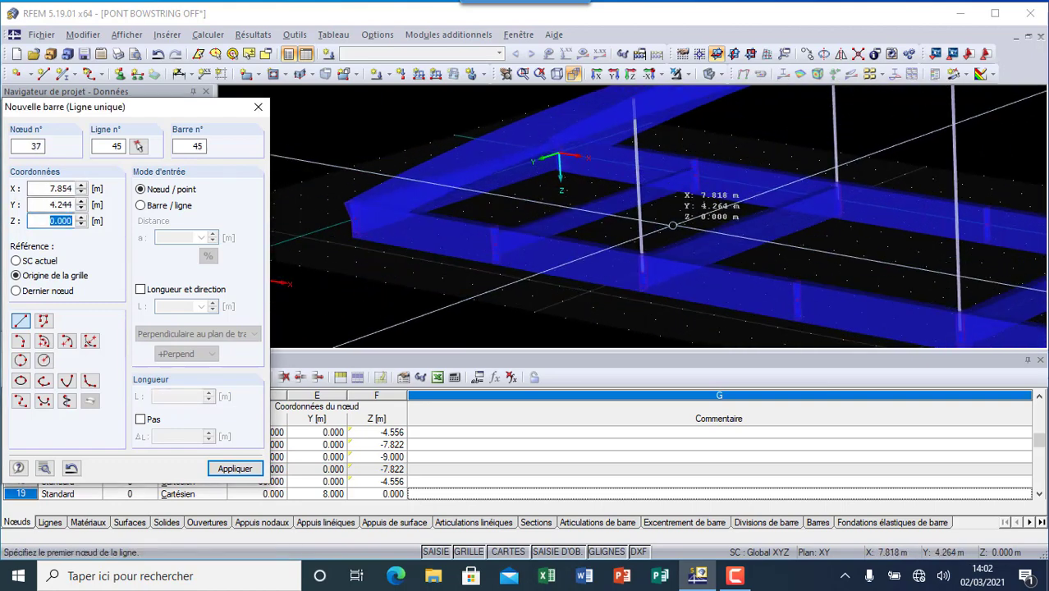
pyautogui.click(257, 107)
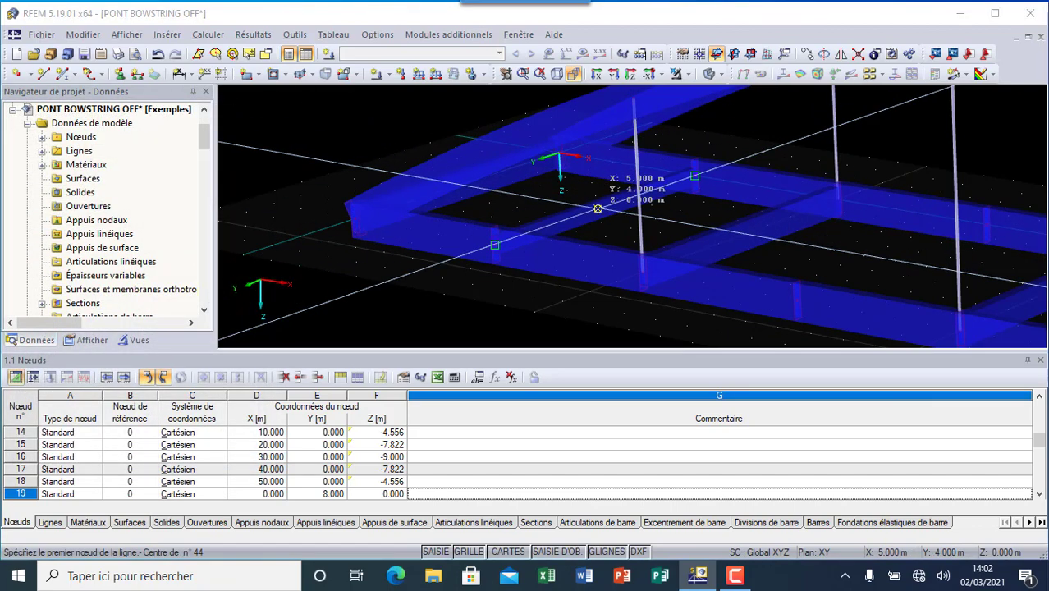
pyautogui.press('Escape')
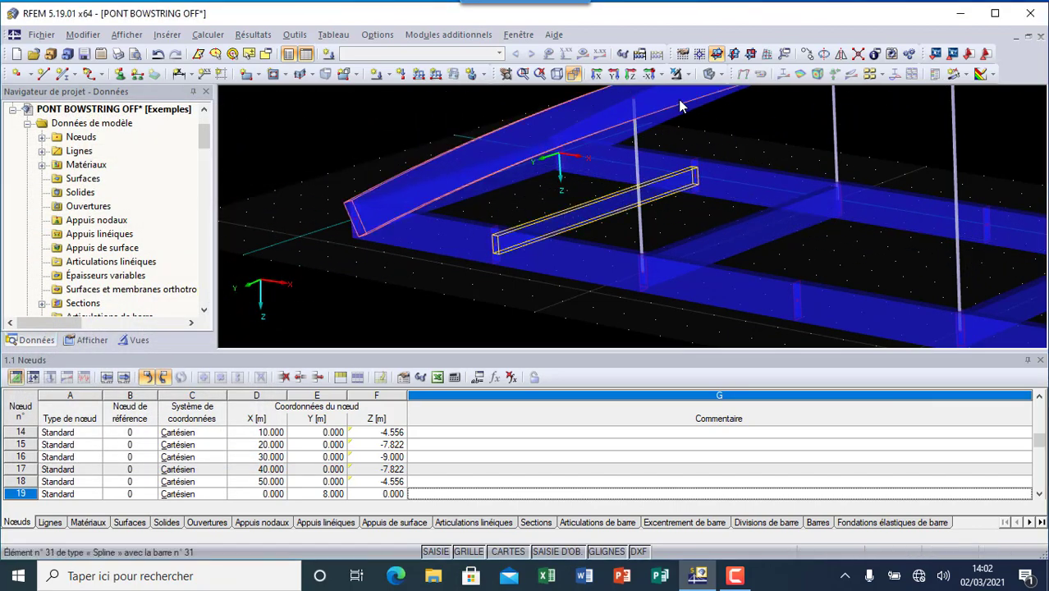
# Make five copies of the intermediate crossbeam at X = 5 m, spaced 10 m apart in X
pyautogui.click(796, 59)
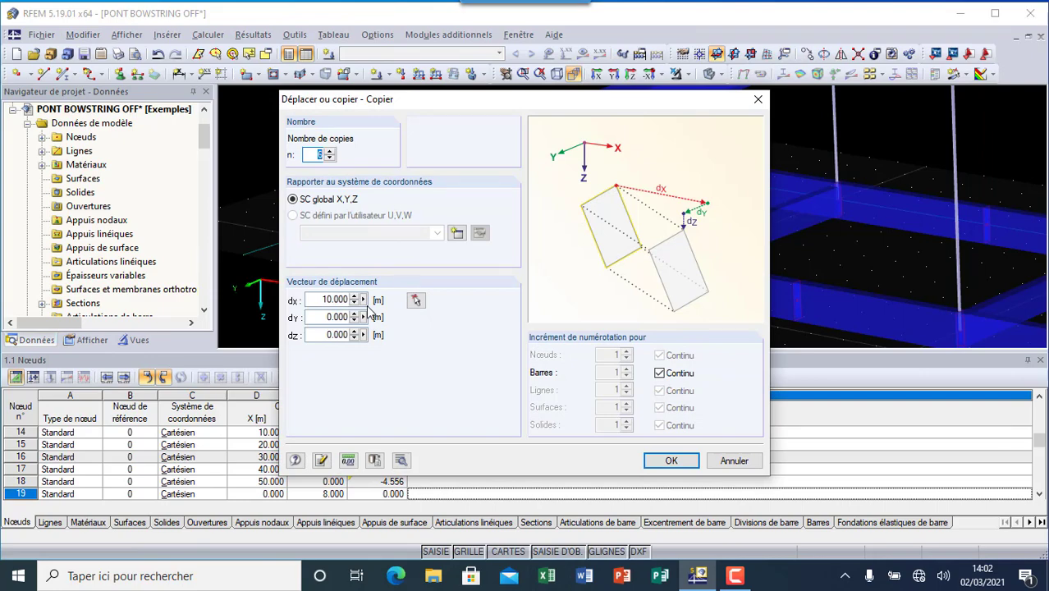
pyautogui.click(673, 461)
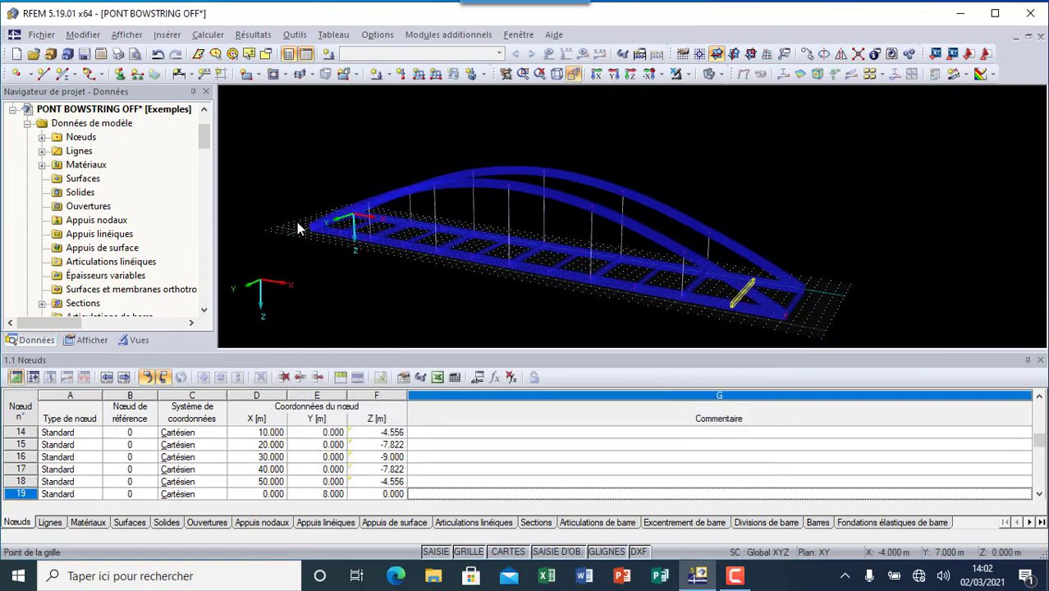
pyautogui.scroll(3, 773, 322)
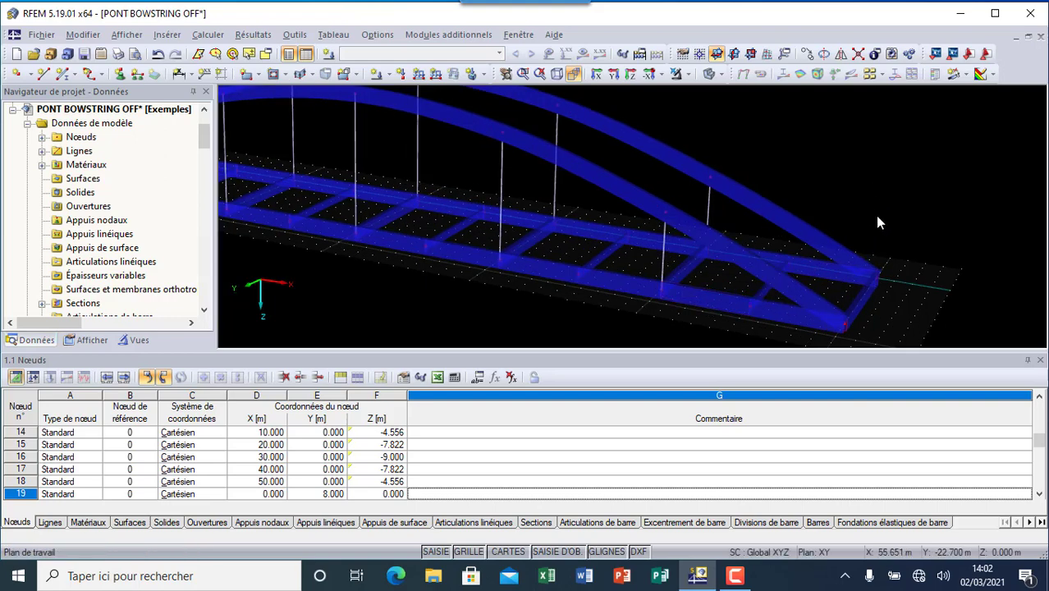
pyautogui.scroll(-3, 875, 217)
pyautogui.scroll(2, 548, 107)
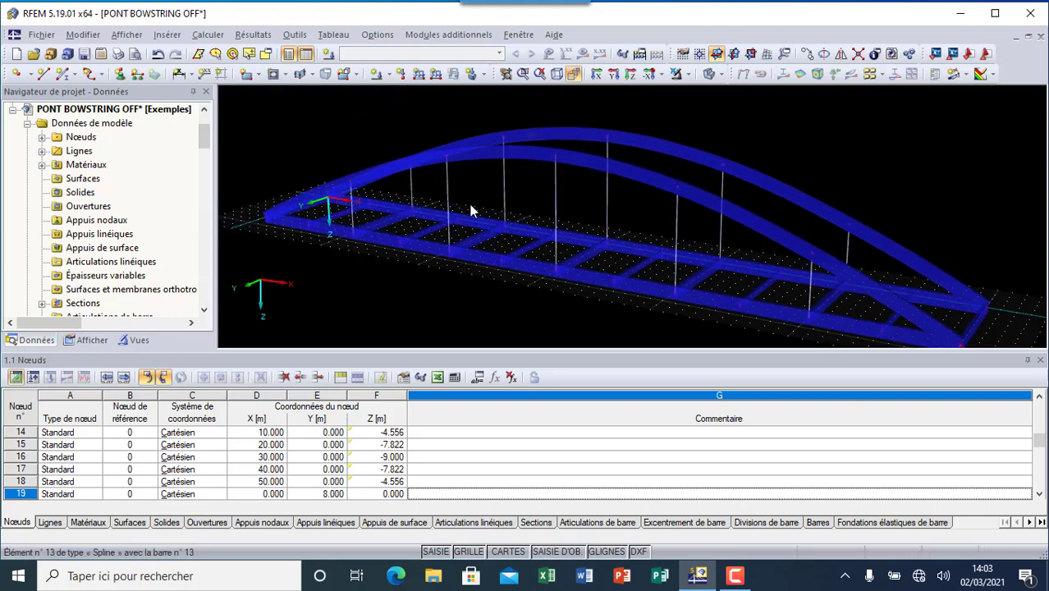
pyautogui.scroll(2, 562, 112)
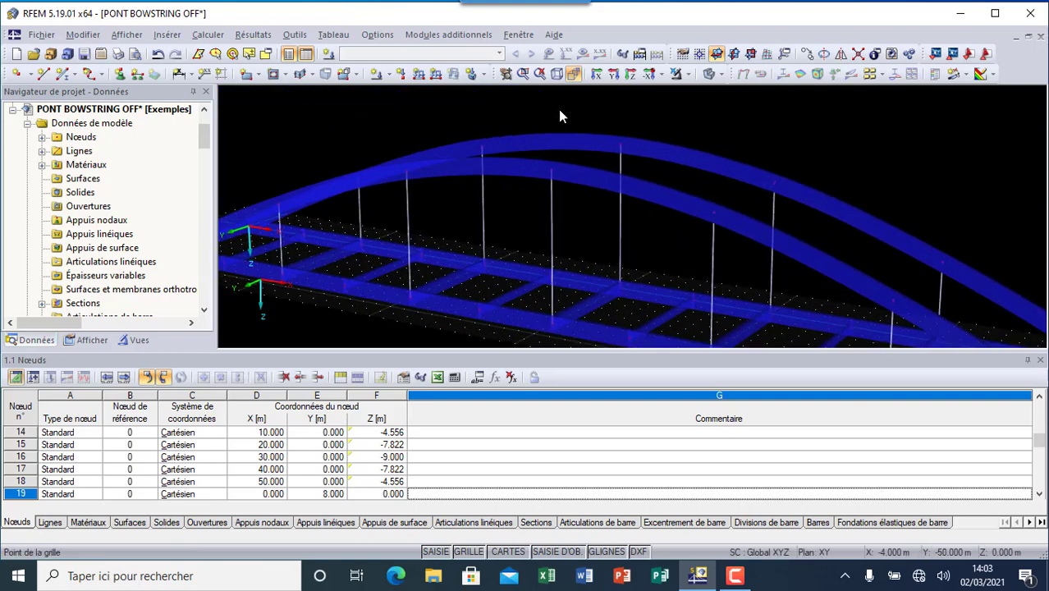
# Begin a new single member and open the definition of a new section 5 for its start
pyautogui.click(69, 75)
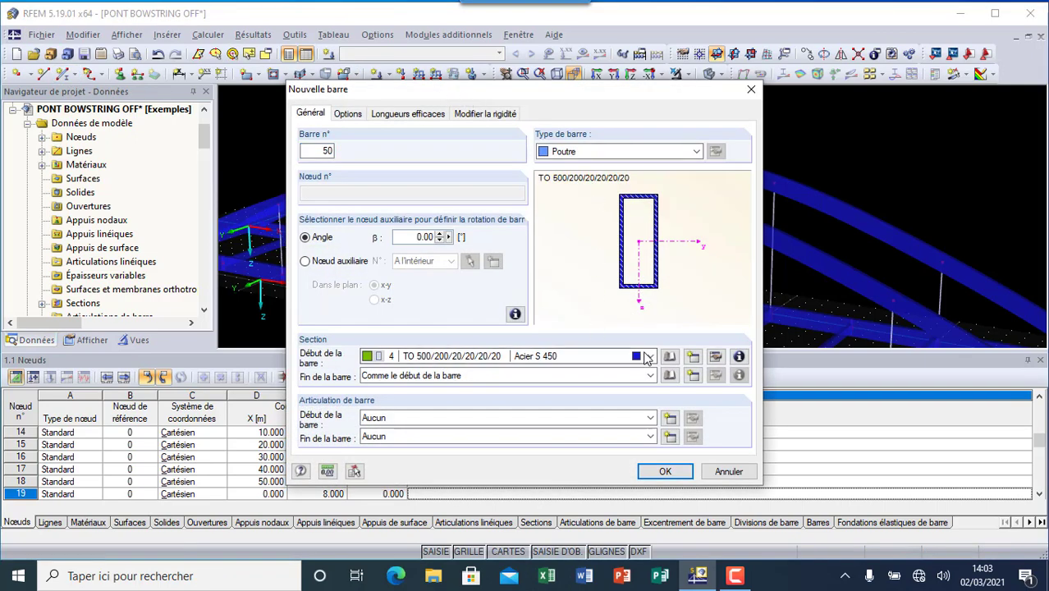
pyautogui.click(693, 357)
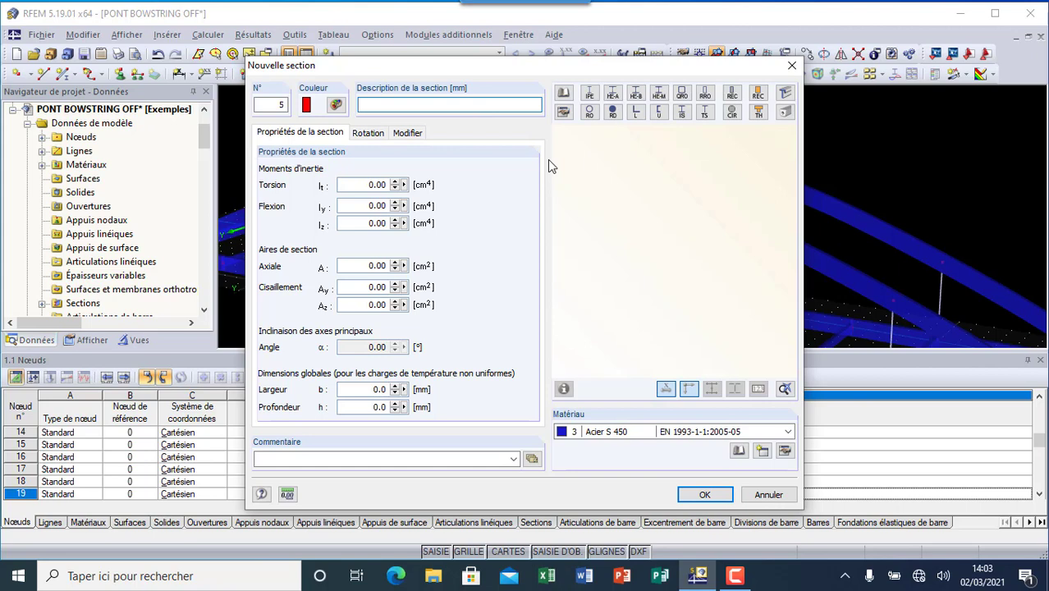
pyautogui.click(564, 93)
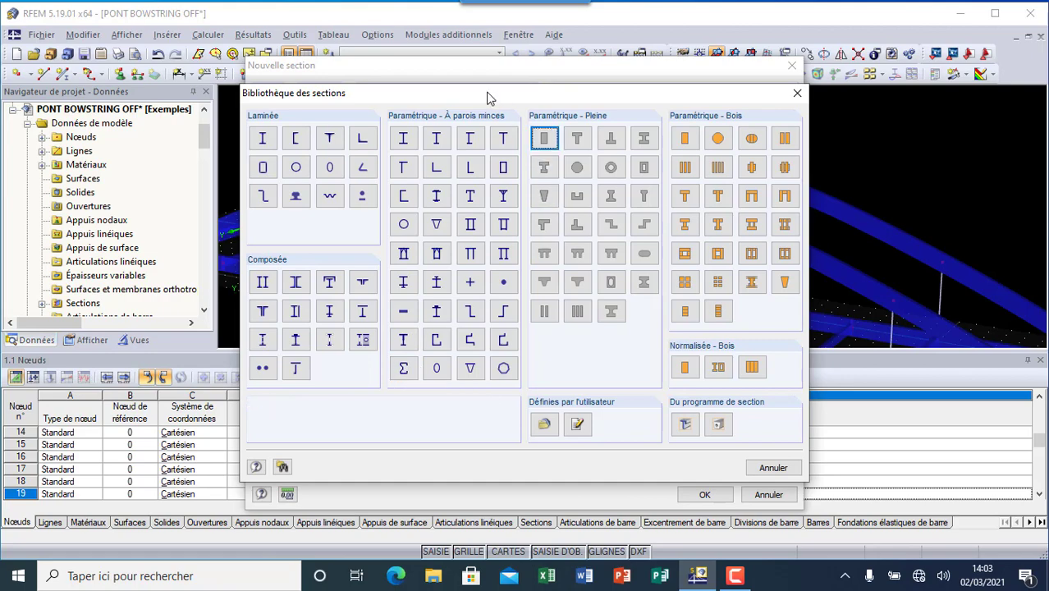
pyautogui.moveTo(486, 97); pyautogui.dragTo(415, 72)
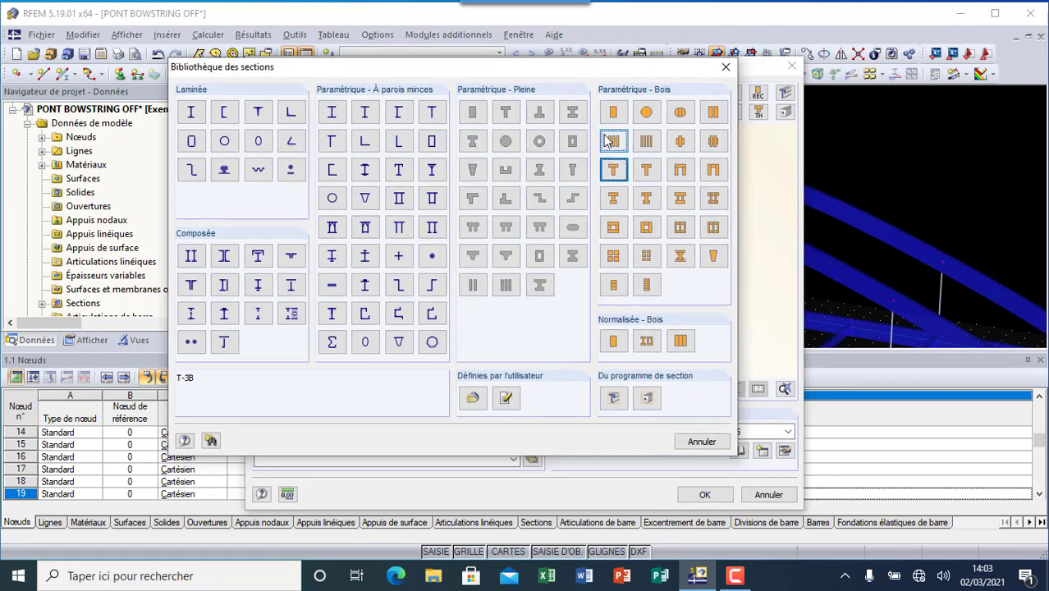
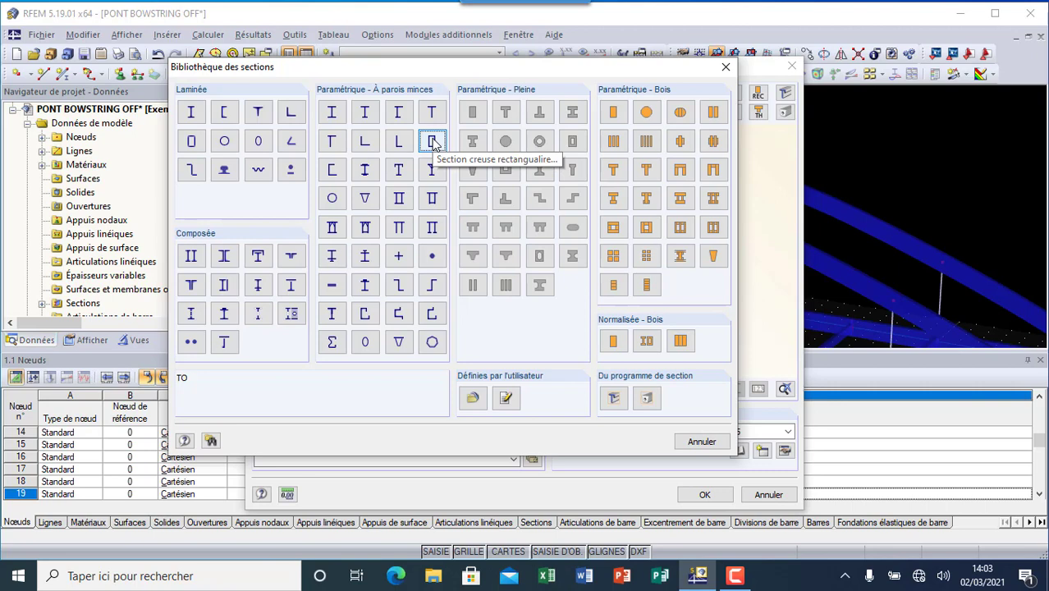
pyautogui.click(332, 200)
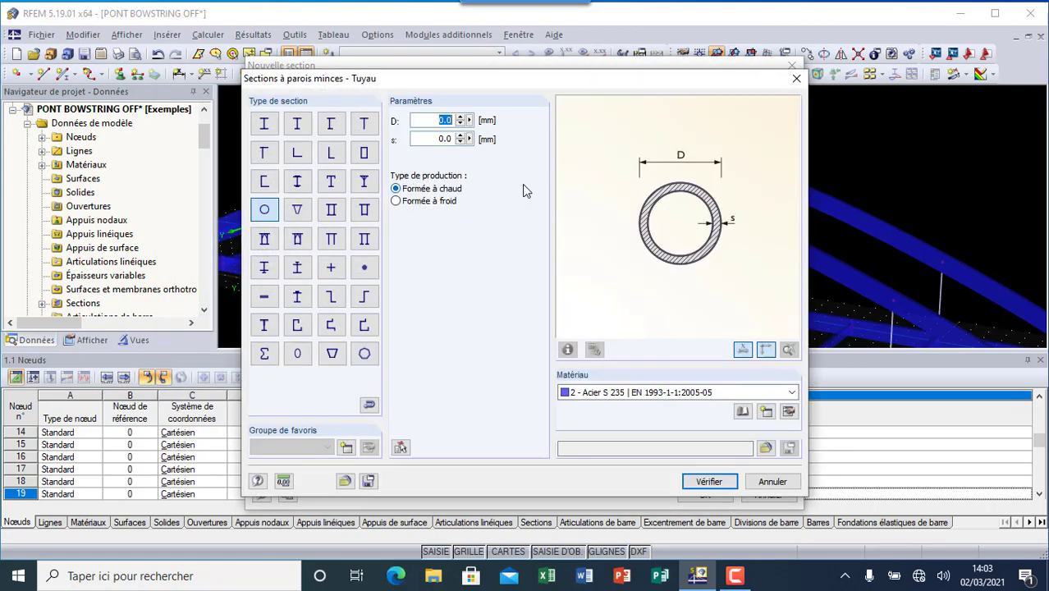
pyautogui.click(793, 78)
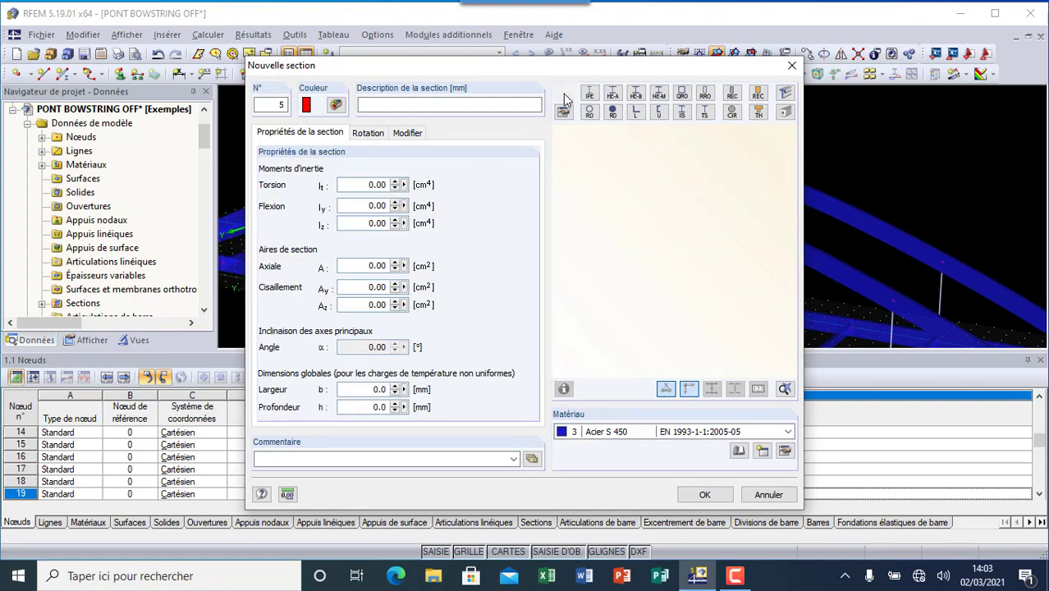
# Choose the hot-formed circular hollow section RO 355.6x8.0 from the rolled sections of the library for section 5
pyautogui.click(562, 109)
pyautogui.click(297, 168)
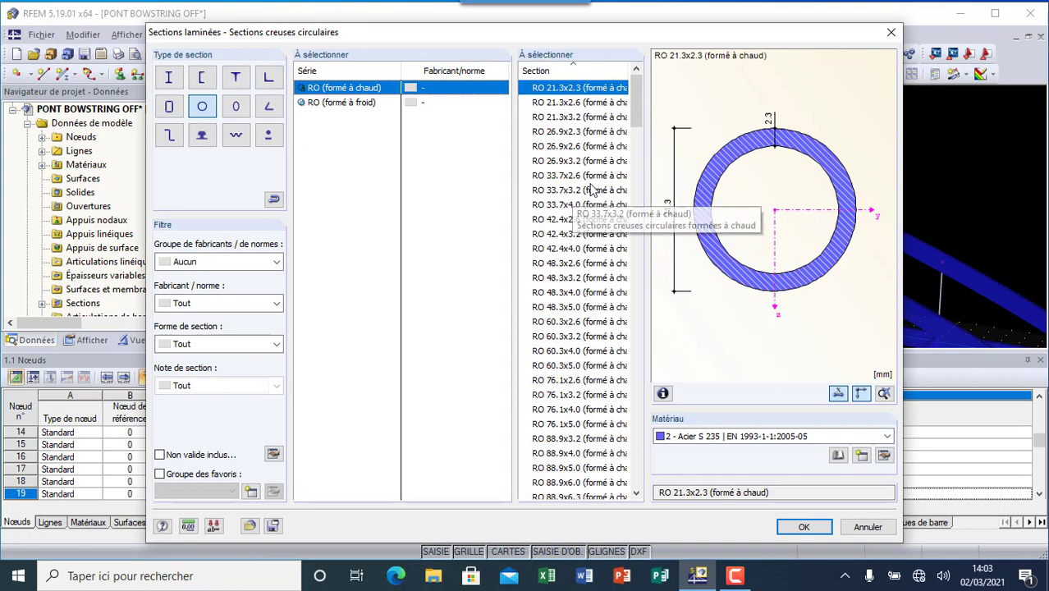
pyautogui.moveTo(631, 104); pyautogui.dragTo(643, 344)
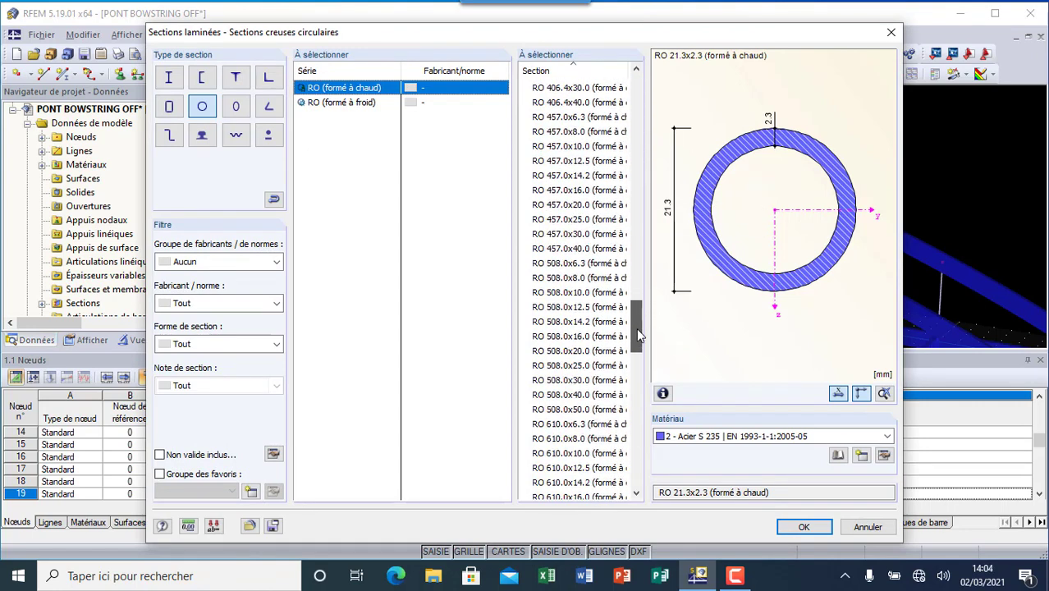
pyautogui.click(636, 70)
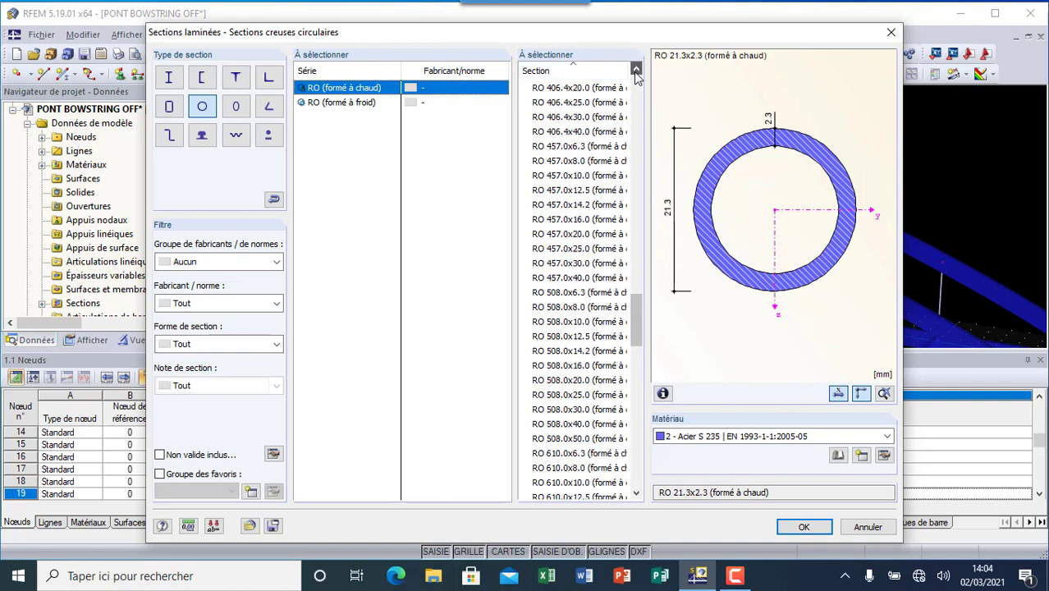
pyautogui.click(636, 70)
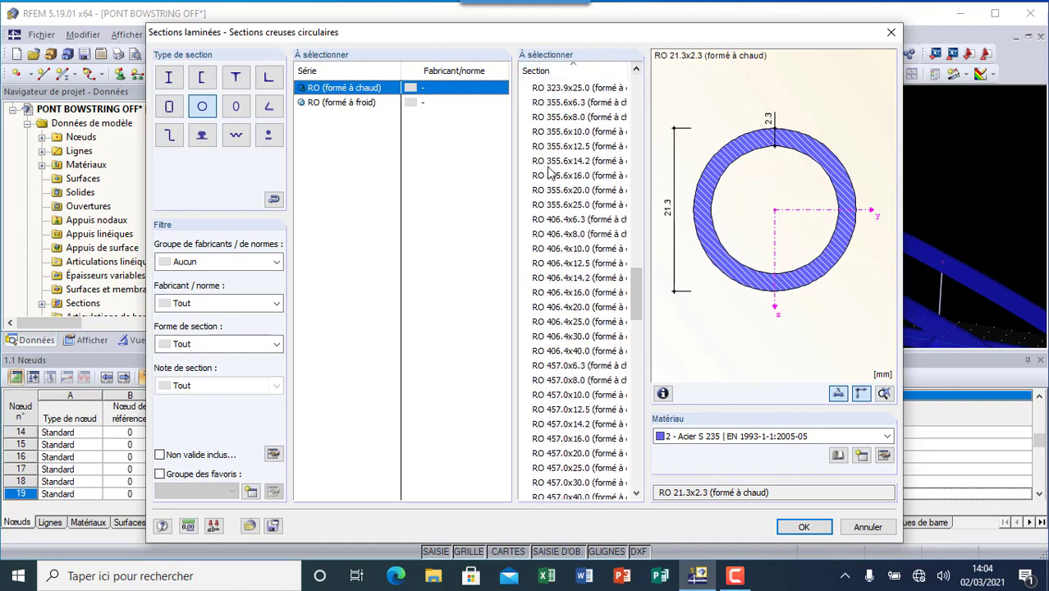
pyautogui.click(549, 118)
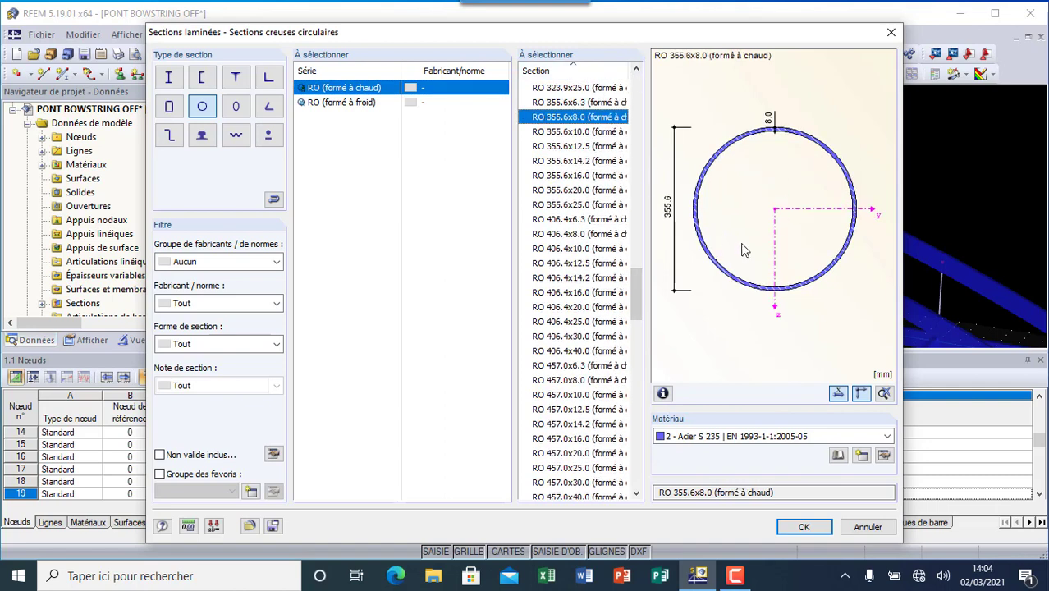
pyautogui.click(803, 526)
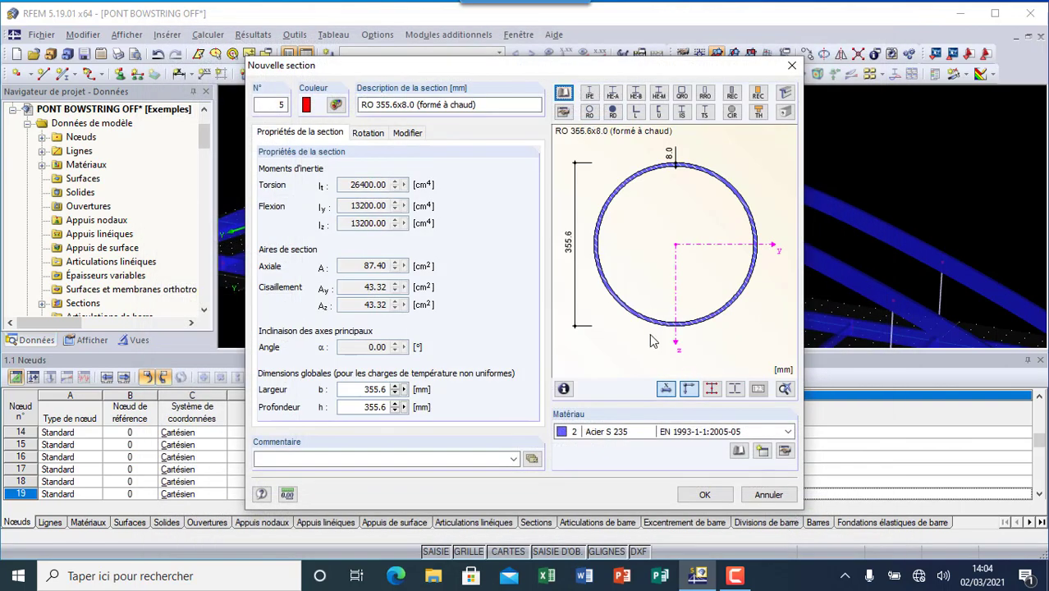
# Assign the material Acier S 450 to section 5 and accept the section and the new member's settings
pyautogui.click(786, 433)
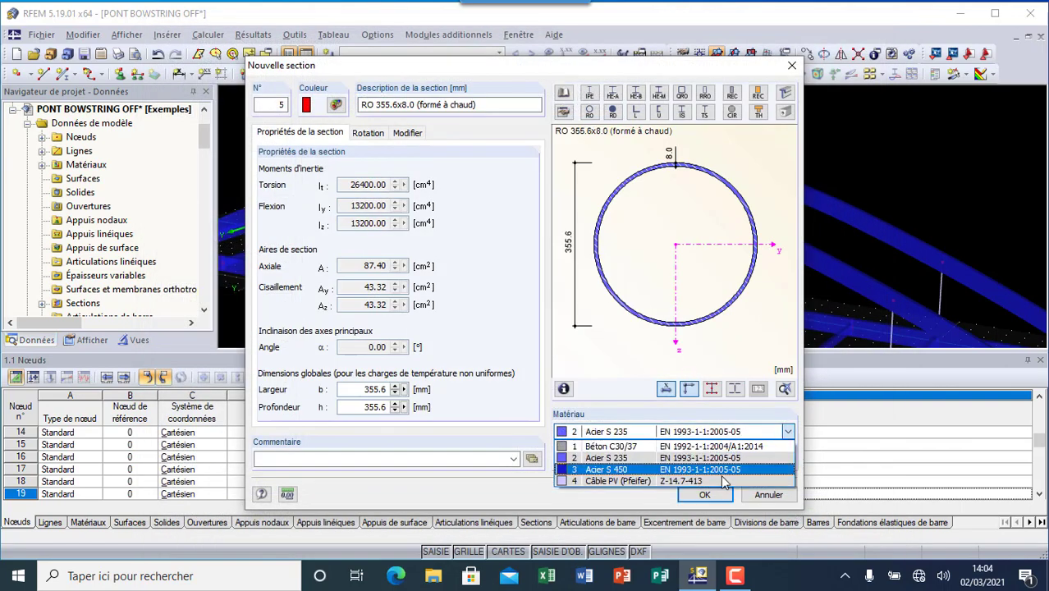
pyautogui.click(719, 473)
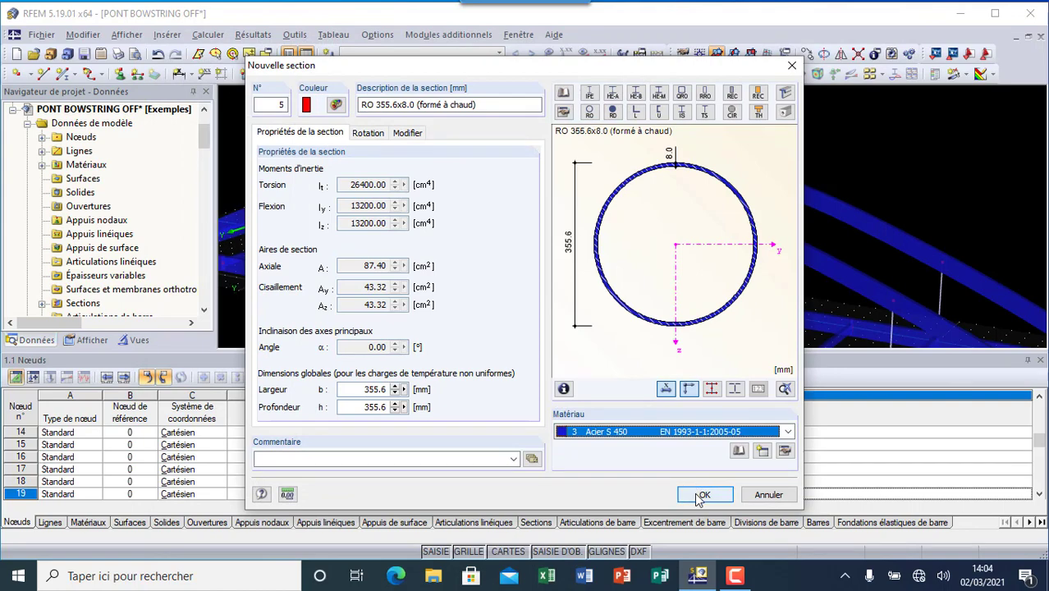
pyautogui.click(695, 493)
pyautogui.click(666, 473)
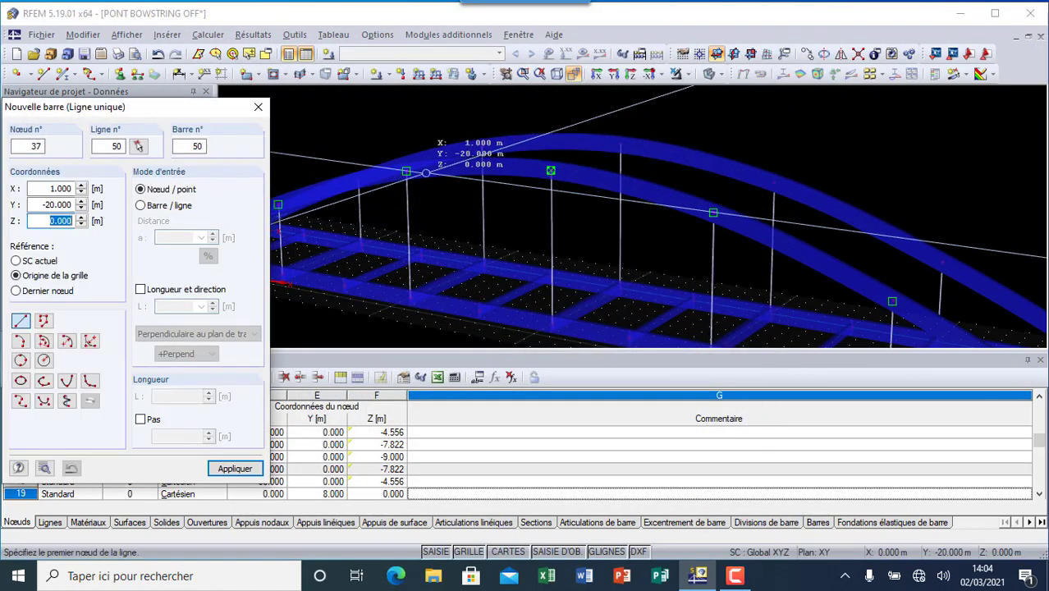
# Place struts between the two arches at X = 20, 30 and 40 m, each spanning from Y = 8 m to Y = 0
pyautogui.click(482, 147)
pyautogui.scroll(2, 482, 147)
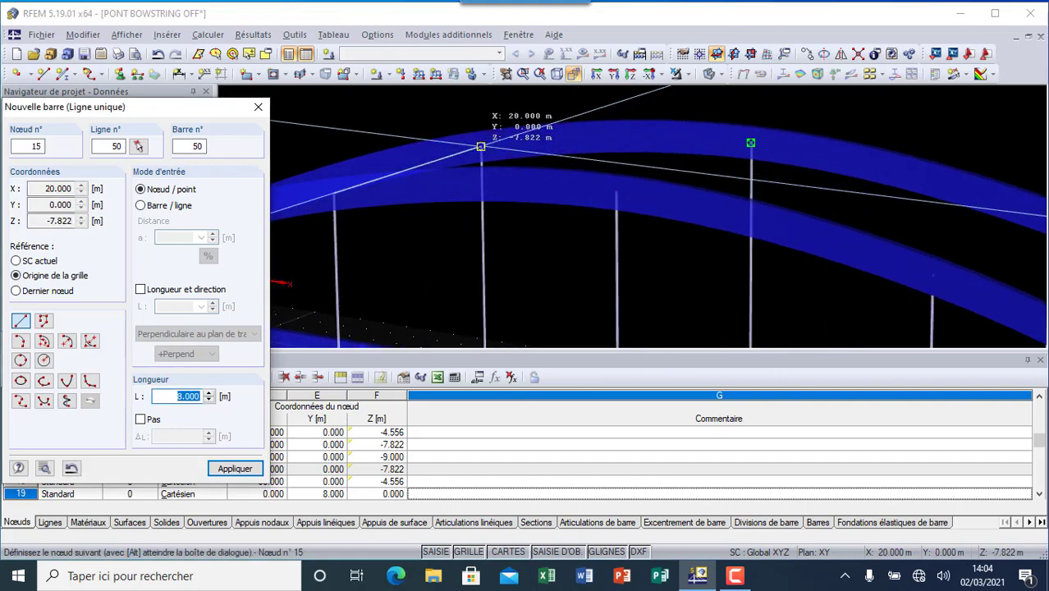
pyautogui.click(481, 146)
pyautogui.keyDown('ctrl'); pyautogui.moveTo(480, 146); pyautogui.dragTo(583, 184, button='middle'); pyautogui.keyUp('ctrl')
pyautogui.click(567, 193)
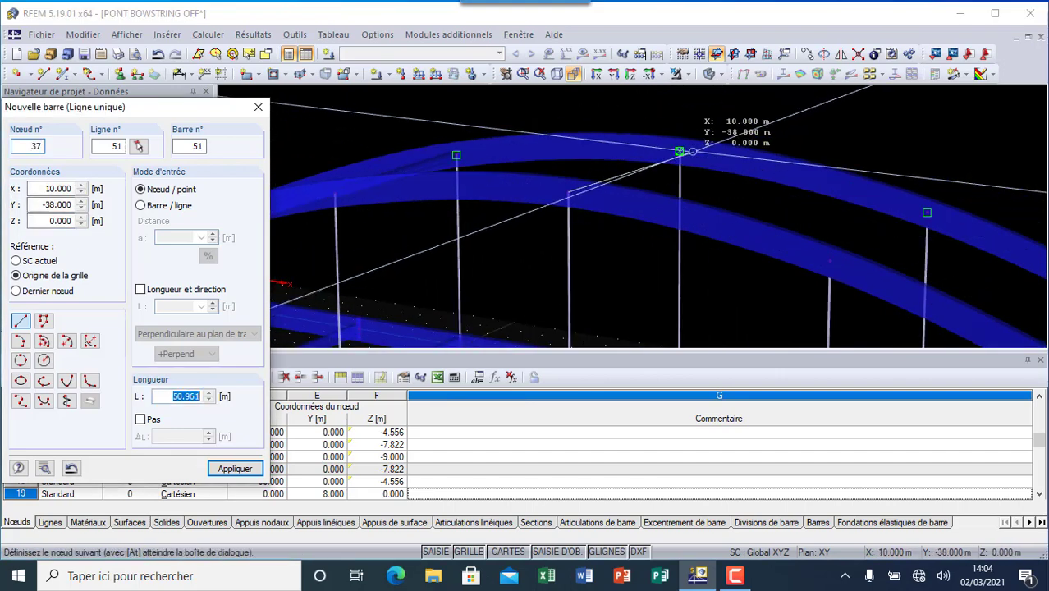
pyautogui.click(678, 151)
pyautogui.moveTo(637, 150); pyautogui.dragTo(517, 112, button='middle')
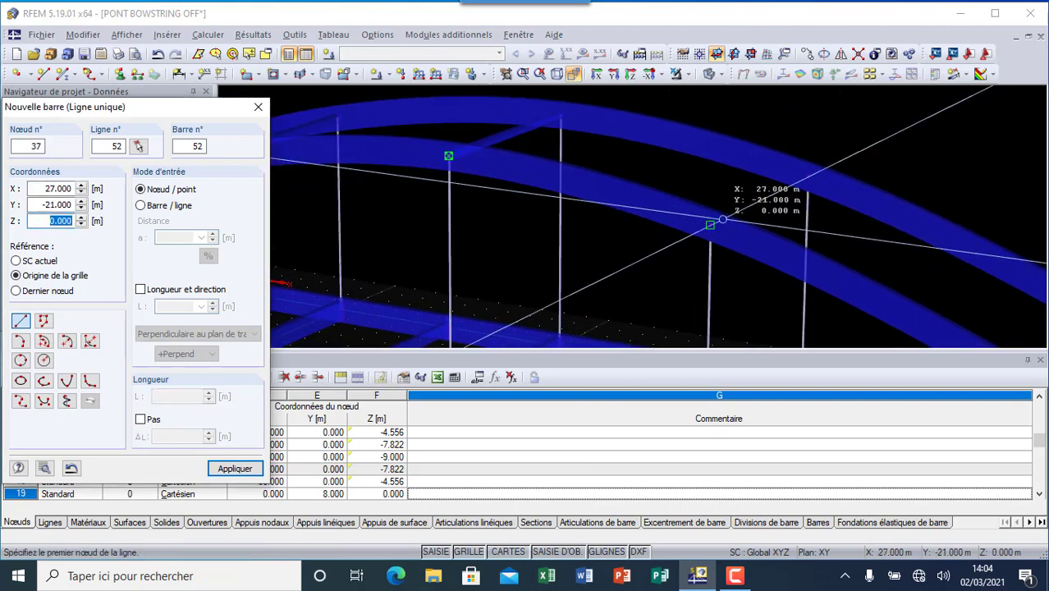
pyautogui.click(708, 225)
pyautogui.moveTo(708, 225); pyautogui.dragTo(807, 176, button='middle')
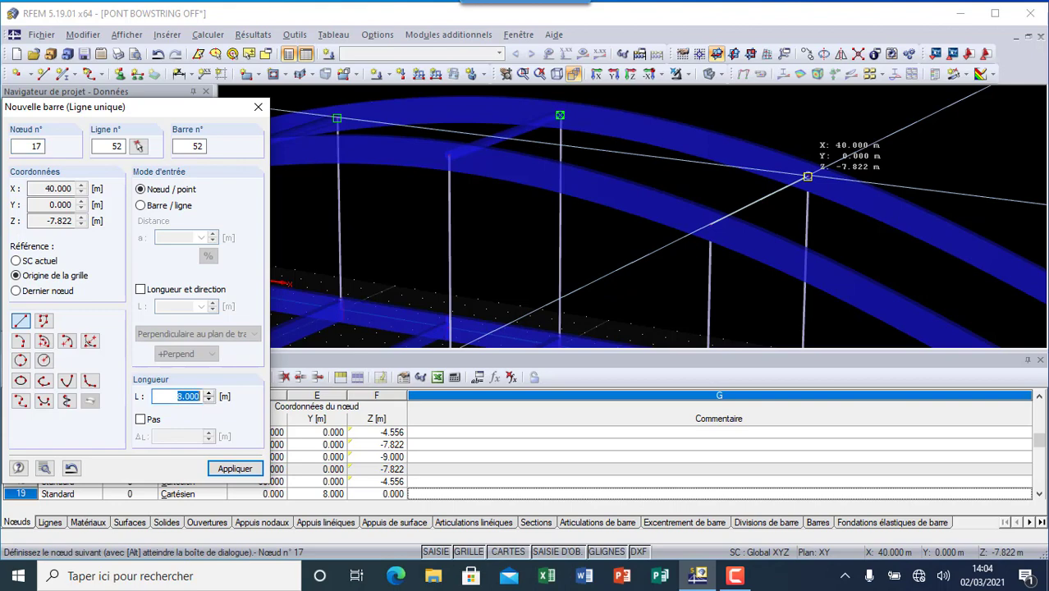
pyautogui.click(807, 176)
# Place a diagonal brace from the midpoint of the X = 40 m strut to the arch node at X = 30 m, Y = 0
pyautogui.scroll(2, 491, 94)
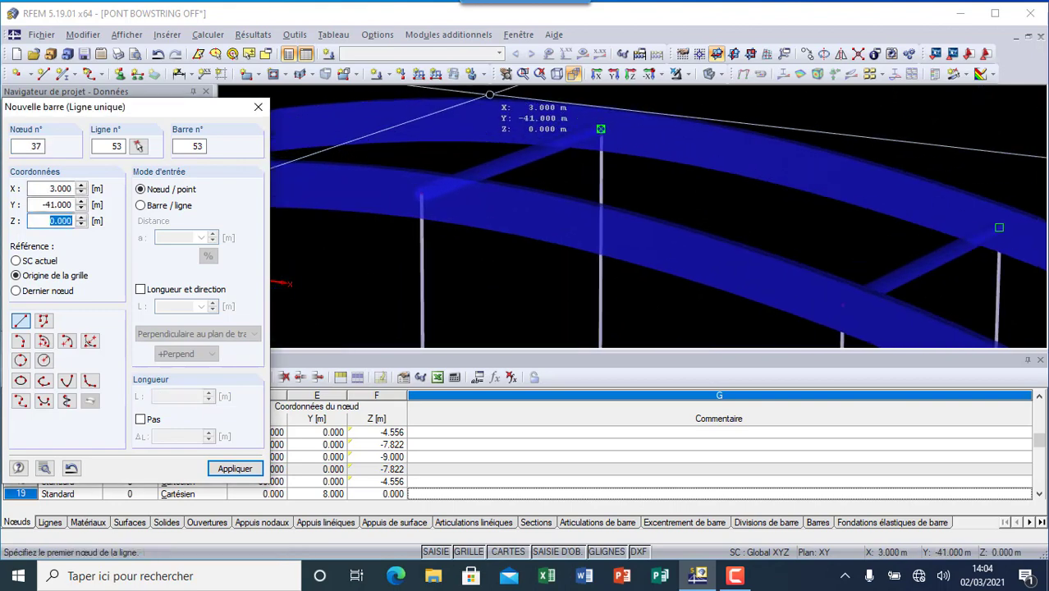
pyautogui.scroll(-4, 609, 134)
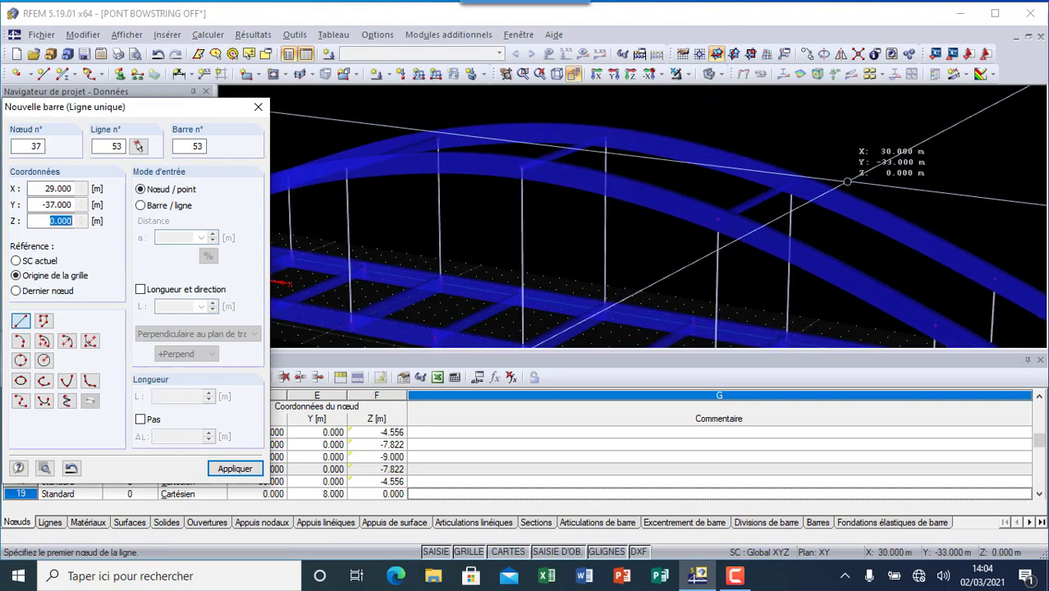
pyautogui.scroll(2, 821, 185)
pyautogui.click(776, 204)
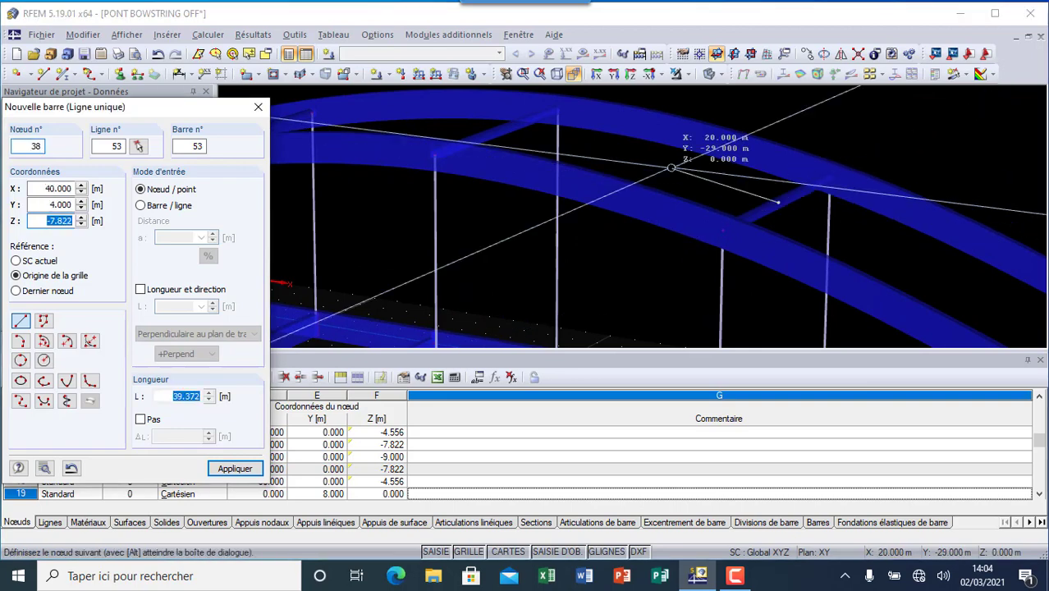
pyautogui.click(556, 109)
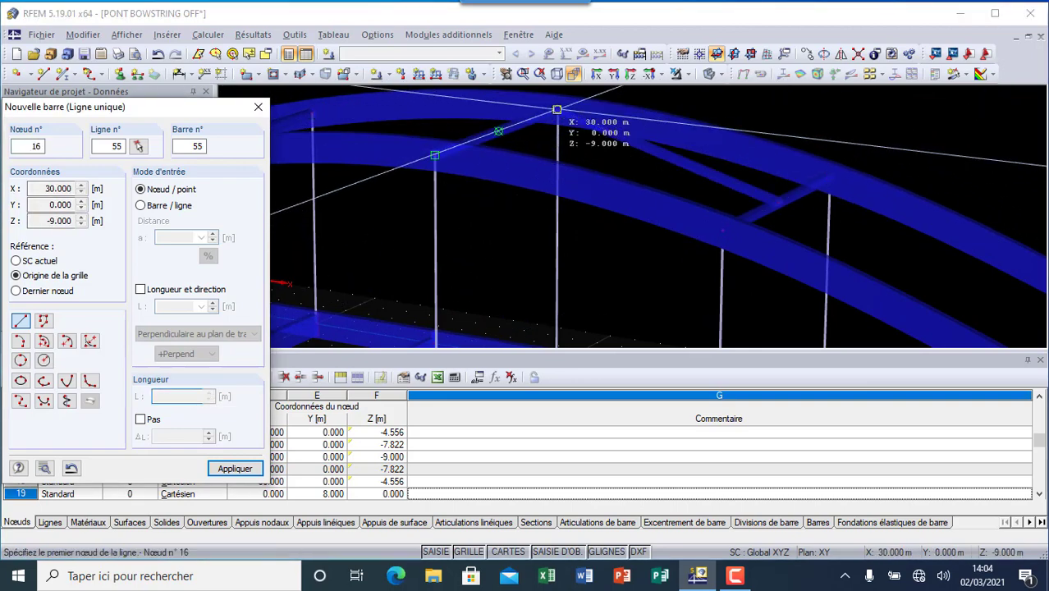
# Place a diagonal brace from the midpoint of the X = 40 m strut to the arch node at X = 30 m, Y = 8 m
pyautogui.scroll(-3, 557, 109)
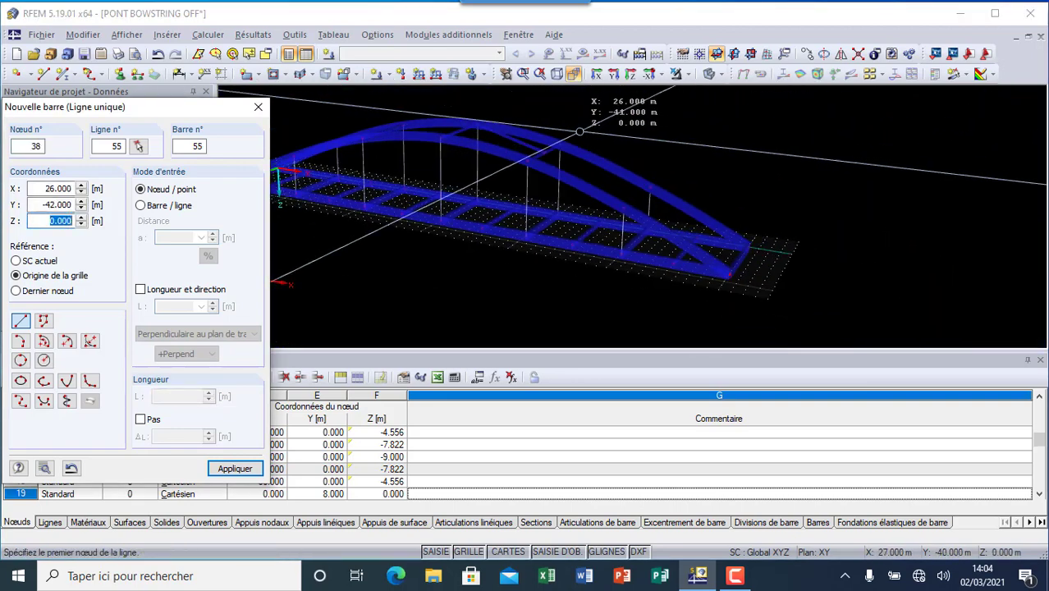
pyautogui.scroll(2, 566, 135)
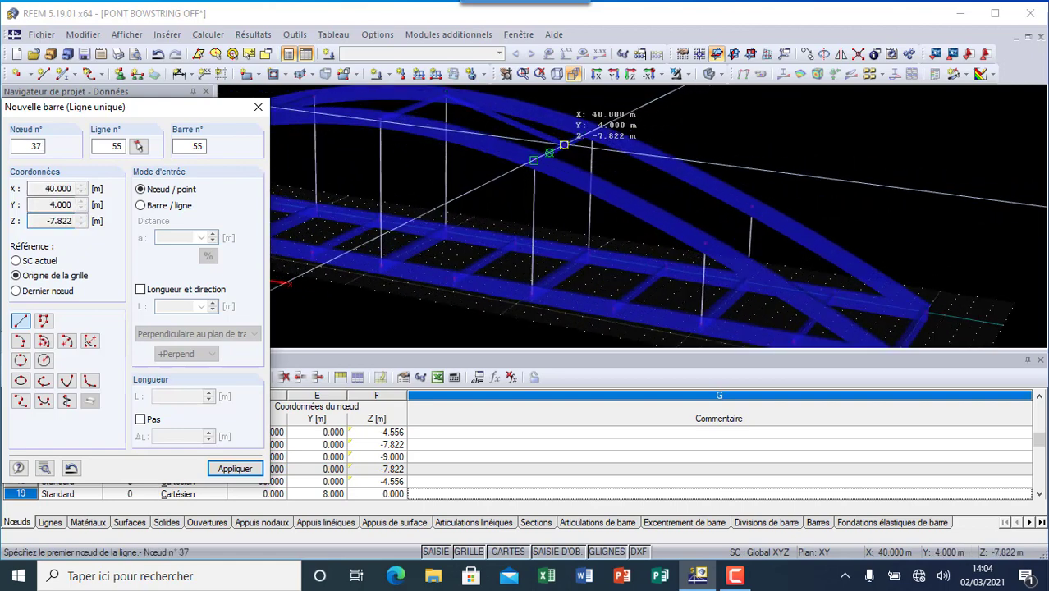
pyautogui.scroll(3, 564, 147)
pyautogui.click(564, 150)
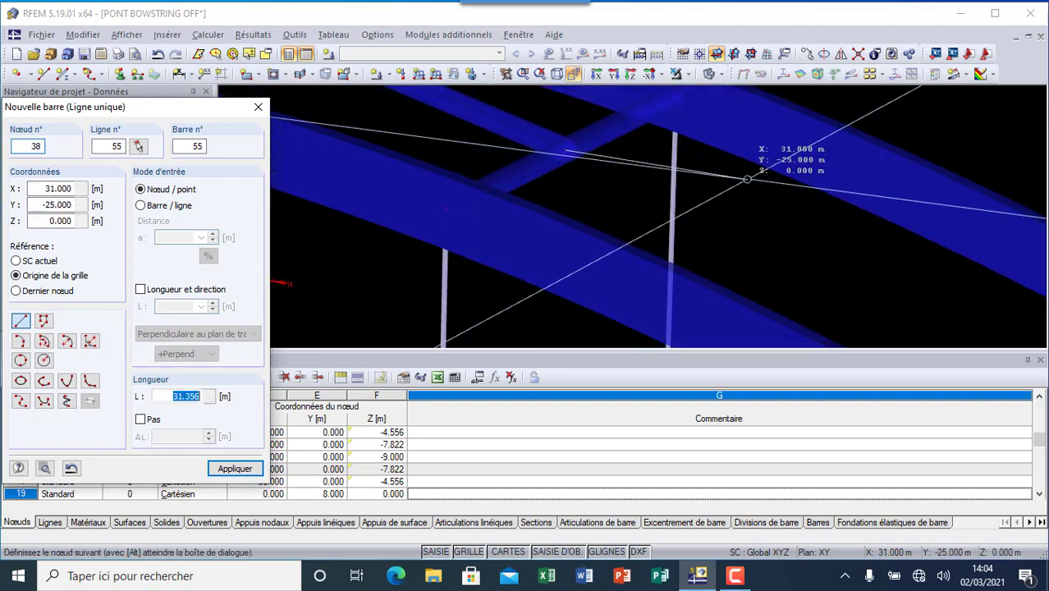
pyautogui.scroll(-3, 755, 168)
pyautogui.scroll(3, 463, 138)
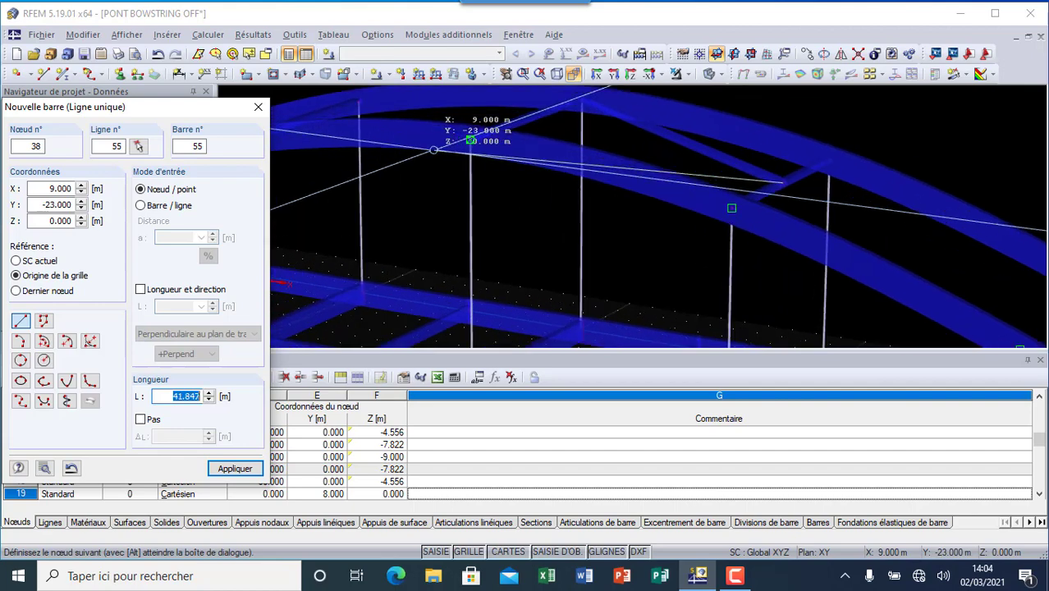
pyautogui.click(494, 132)
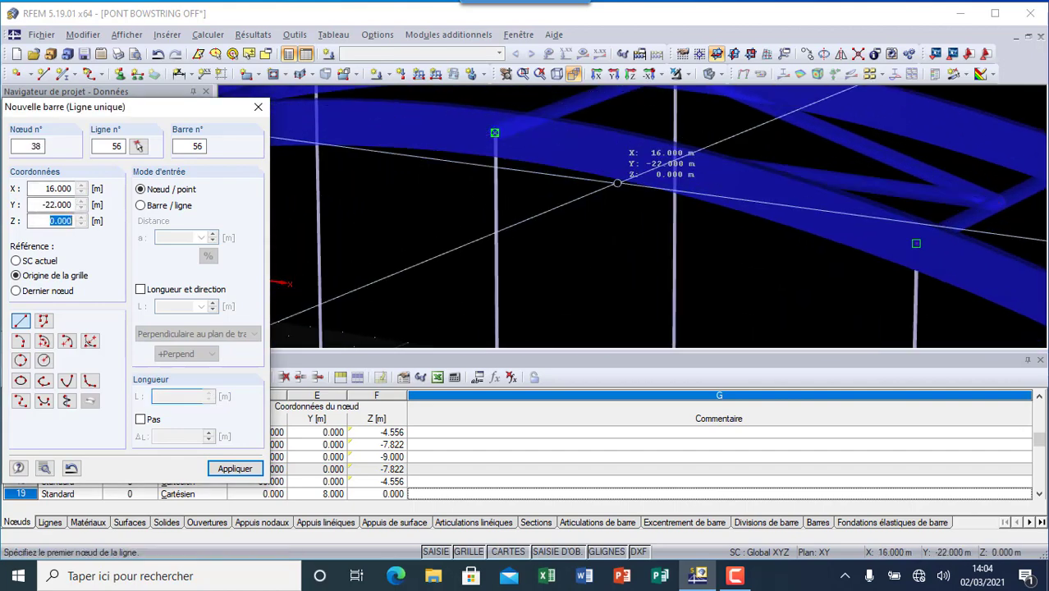
# Place a diagonal brace from the arch node at X = 30 m, Y = 8 m to the midpoint of the X = 20 m strut
pyautogui.scroll(-3, 631, 160)
pyautogui.scroll(2, 586, 156)
pyautogui.scroll(2, 586, 156)
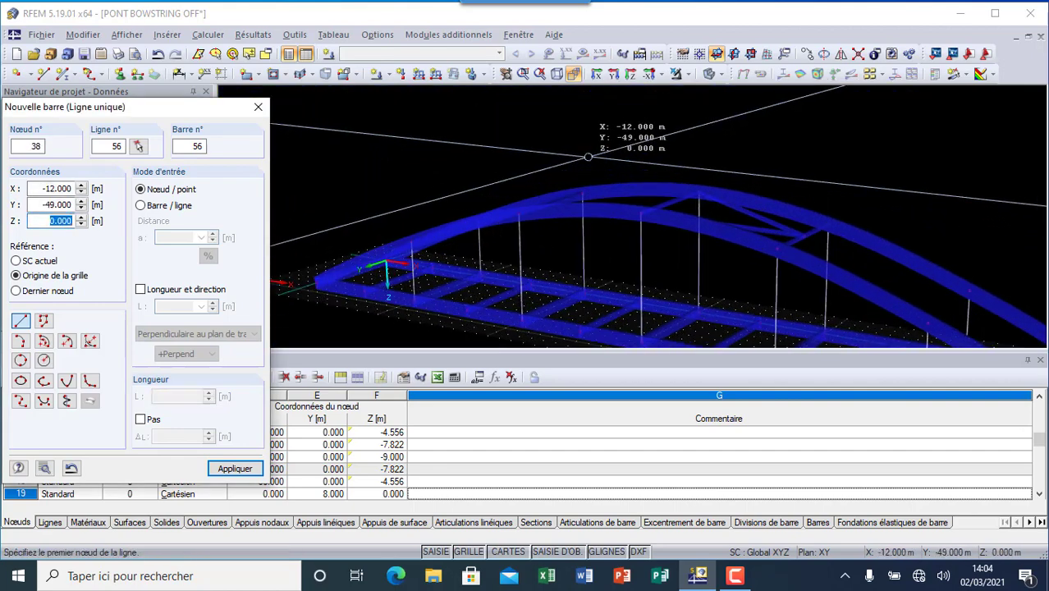
pyautogui.click(639, 215)
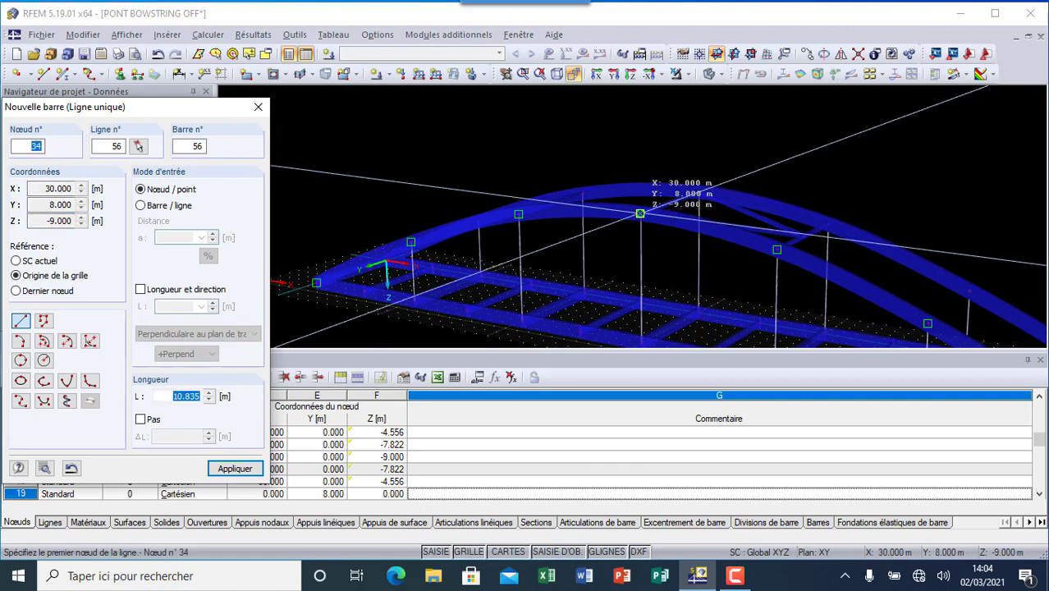
pyautogui.scroll(3, 566, 187)
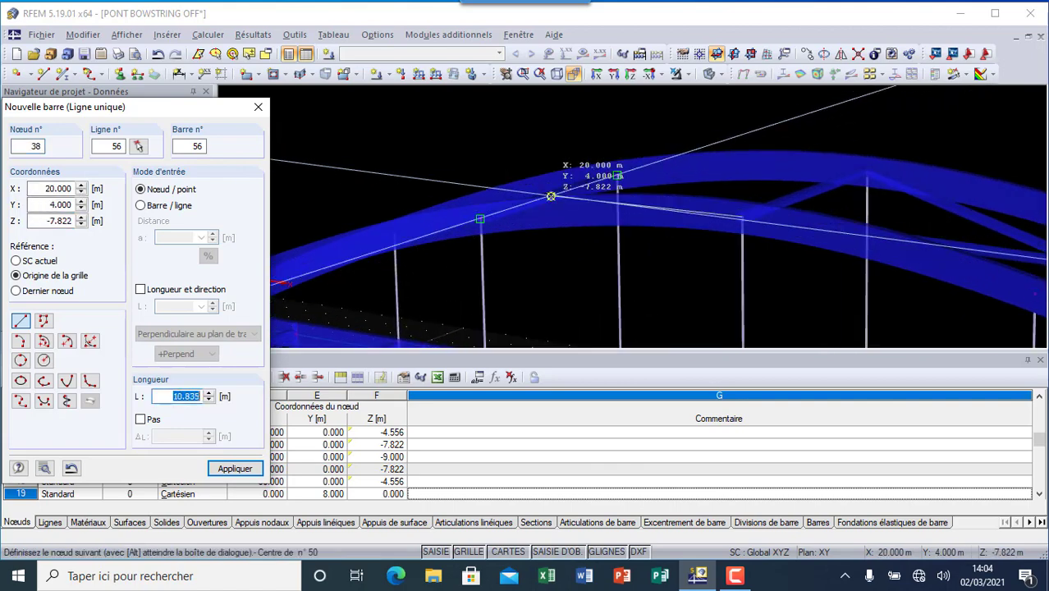
pyautogui.click(550, 196)
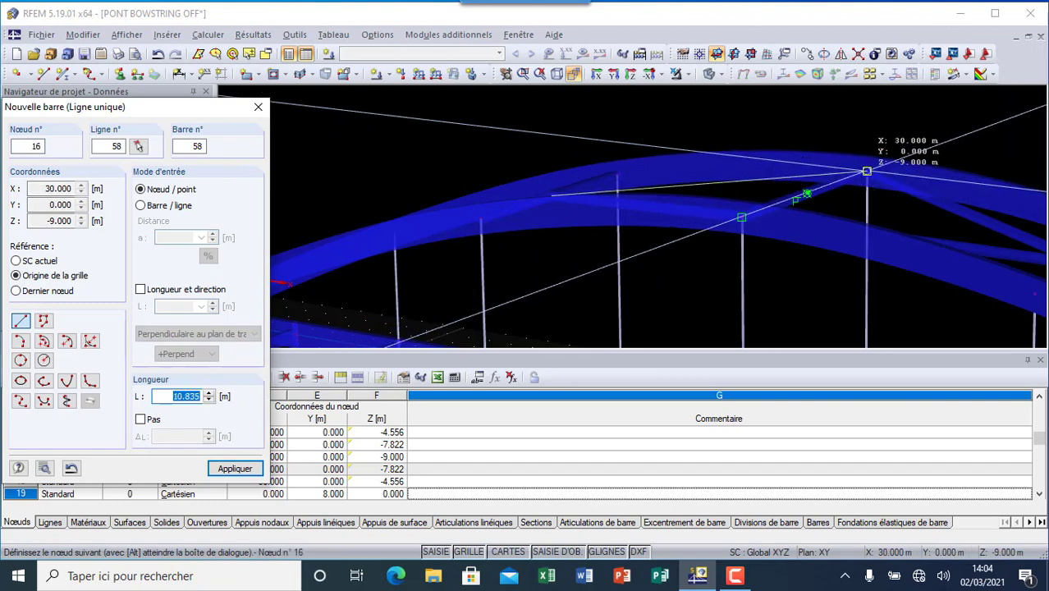
# Place a diagonal brace from the midpoint of the X = 20 m strut to the arch node at X = 30 m, Y = 0, and finish member entry
pyautogui.click(866, 171)
pyautogui.press('Escape')
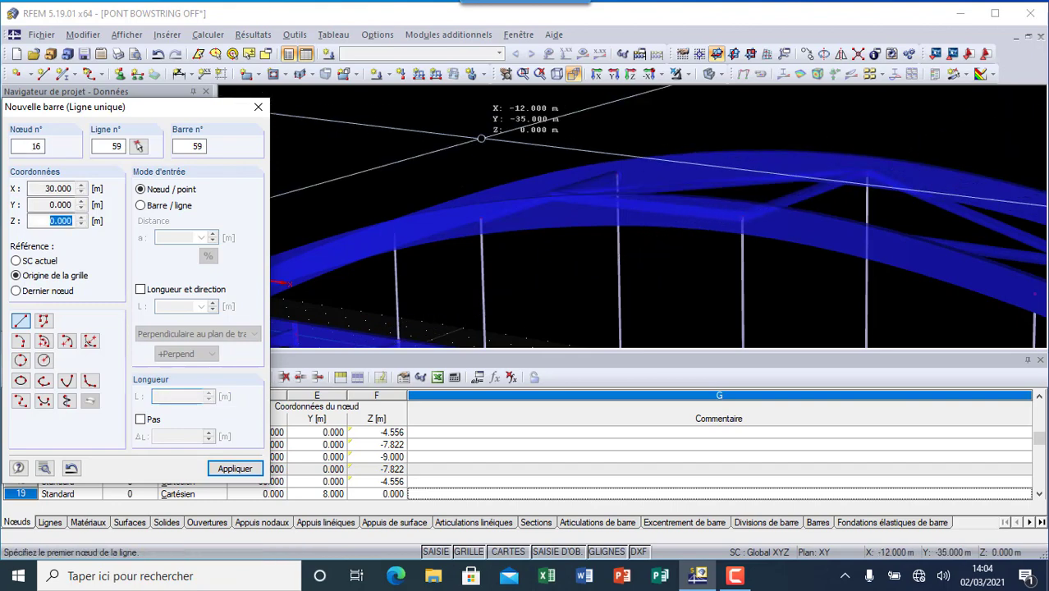
pyautogui.click(257, 108)
pyautogui.scroll(-5, 492, 131)
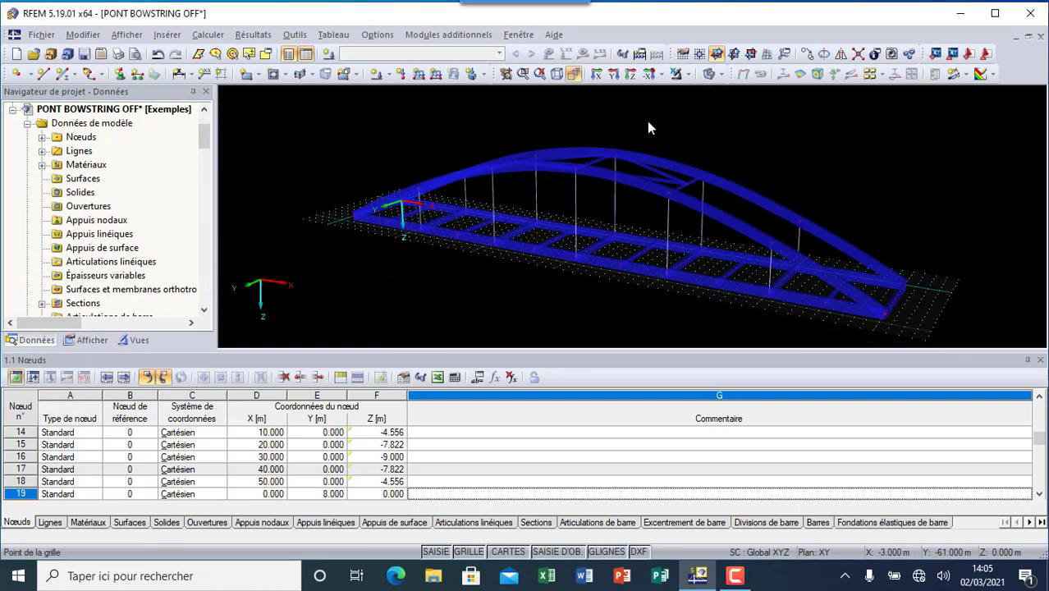
# Set the Z coordinate of the strut midpoint node at X = 40 m to the formula -facteur*((4/6)^4-2*(4/6)^3+(4/6))
pyautogui.scroll(4, 649, 211)
pyautogui.scroll(-4, 605, 229)
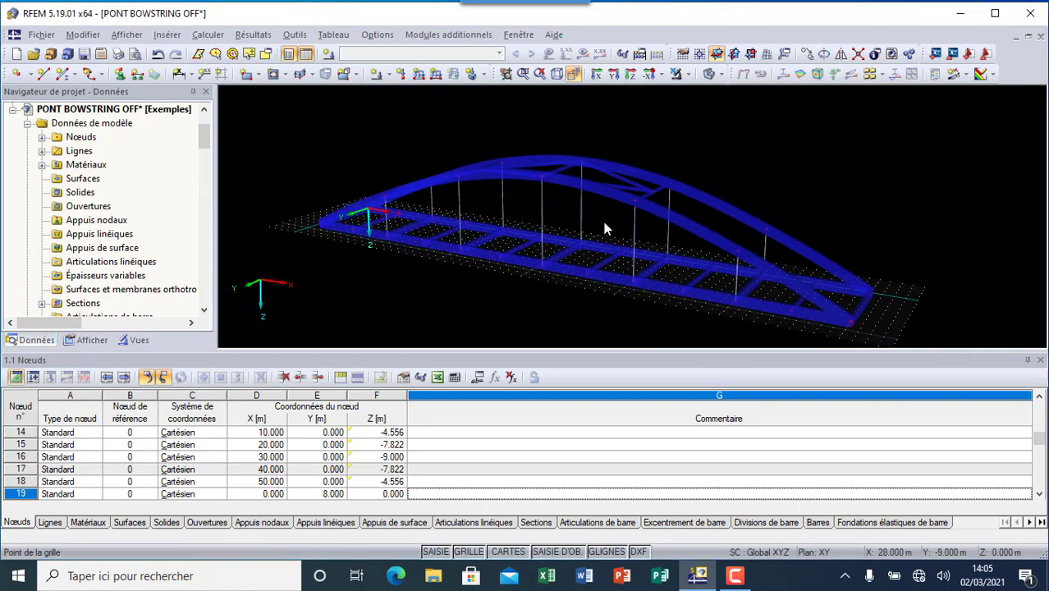
pyautogui.click(654, 194)
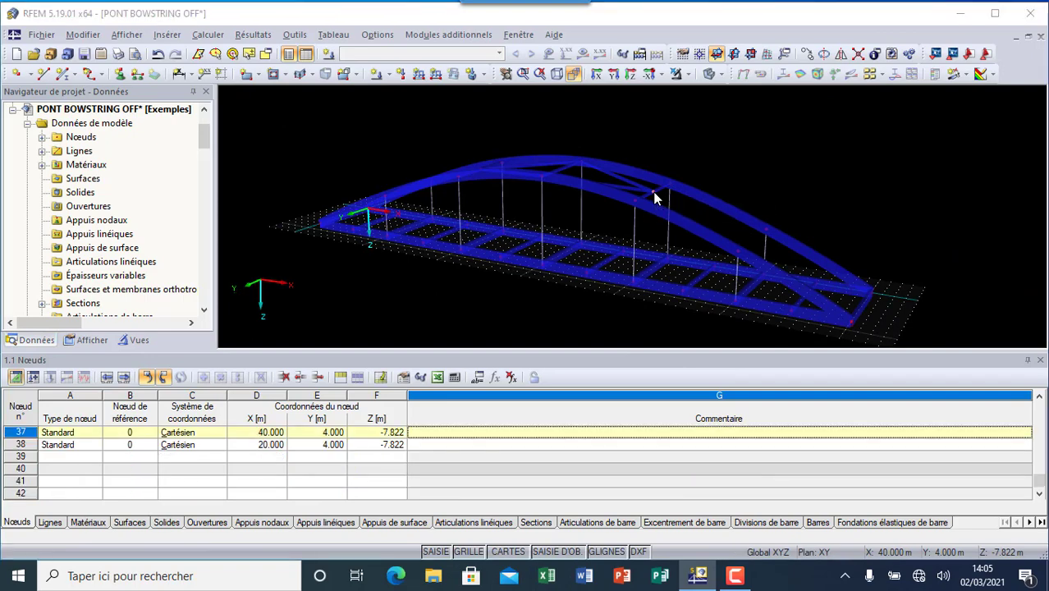
pyautogui.doubleClick(654, 194)
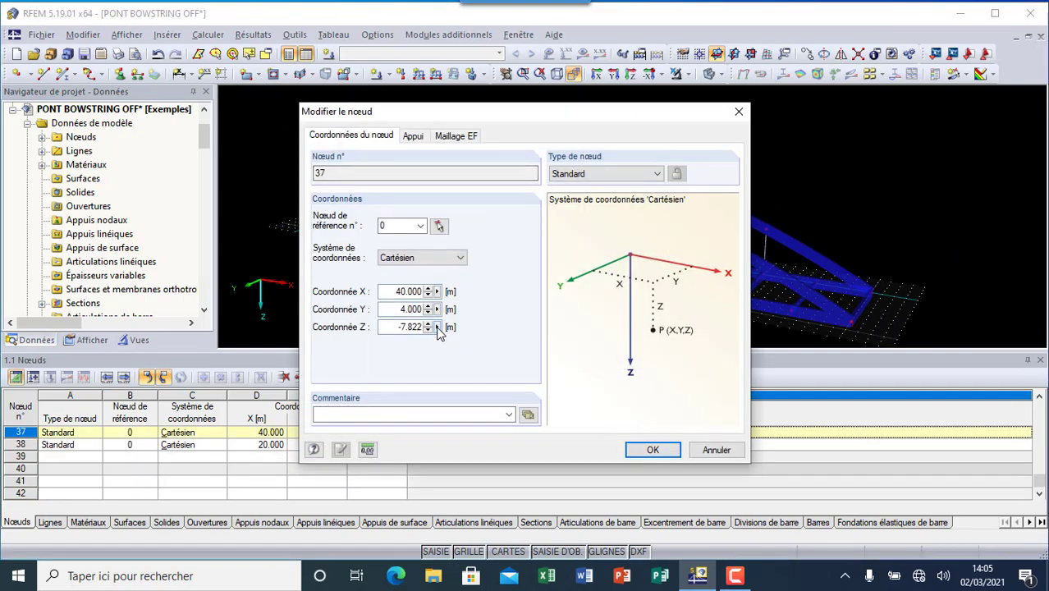
pyautogui.click(437, 326)
pyautogui.click(473, 345)
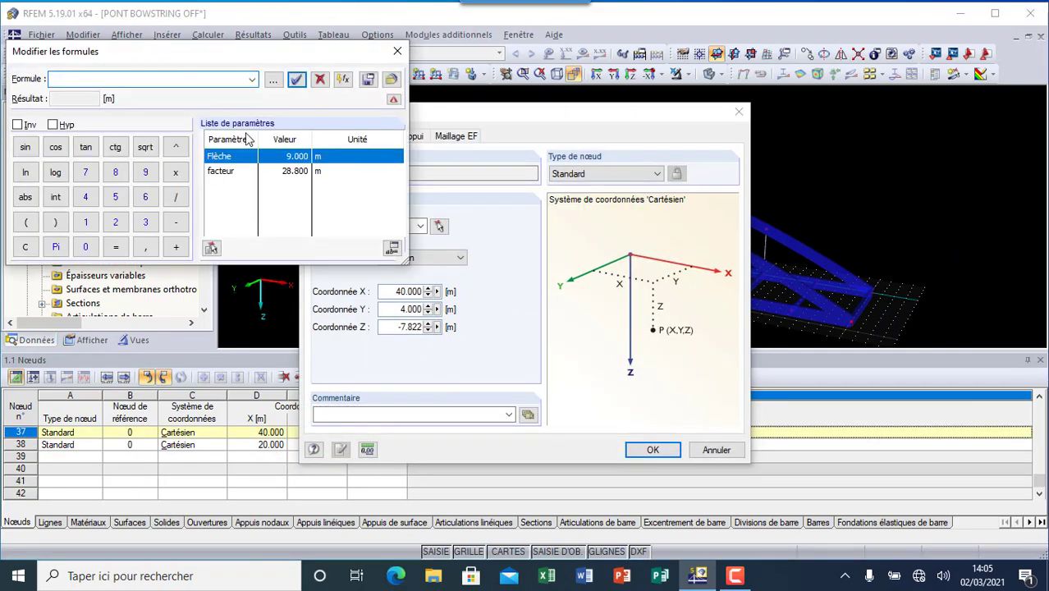
pyautogui.click(253, 79)
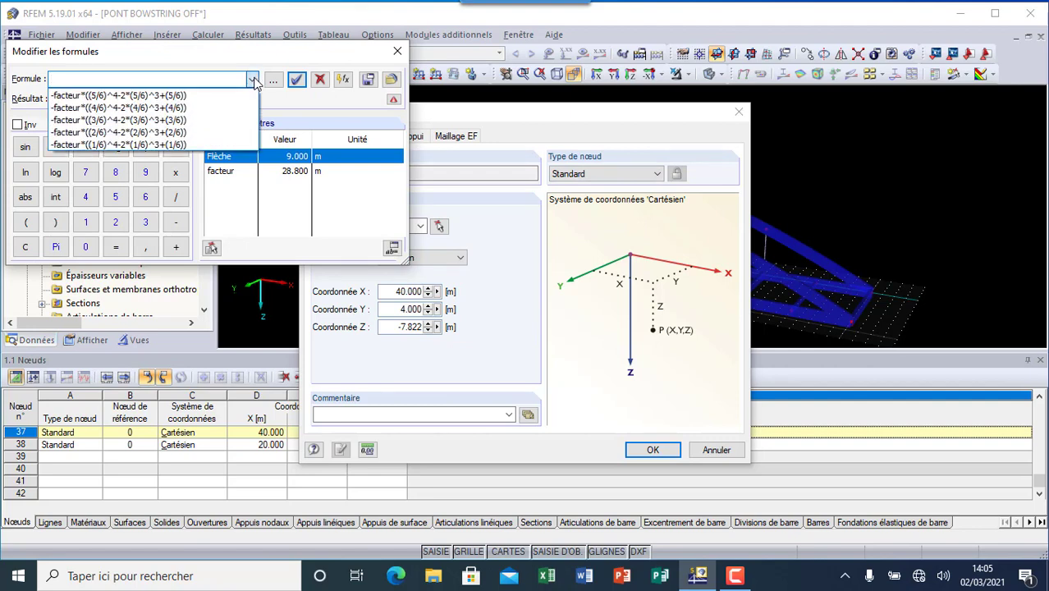
pyautogui.click(223, 95)
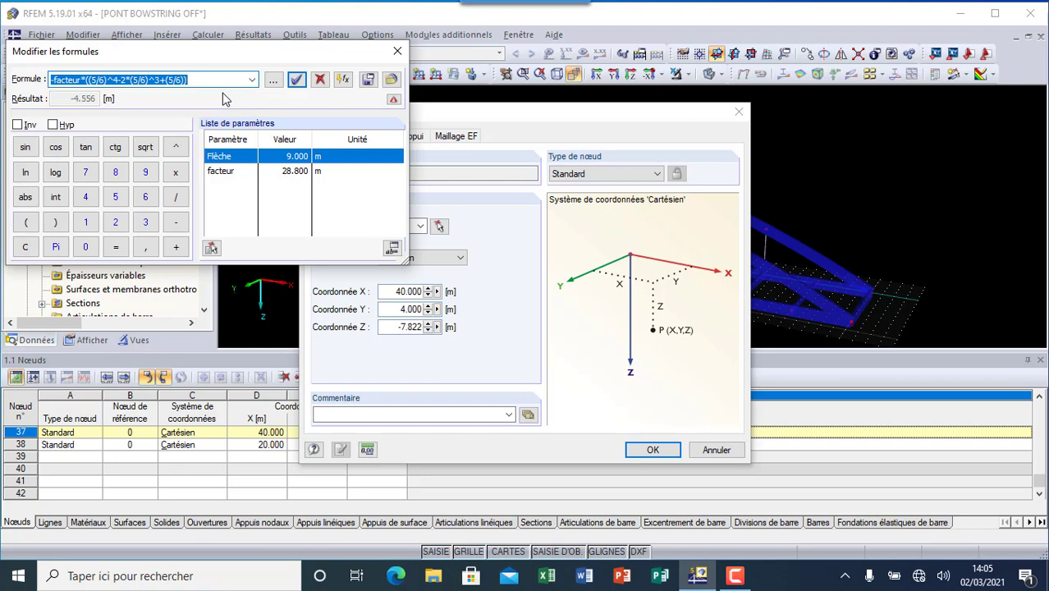
pyautogui.click(253, 80)
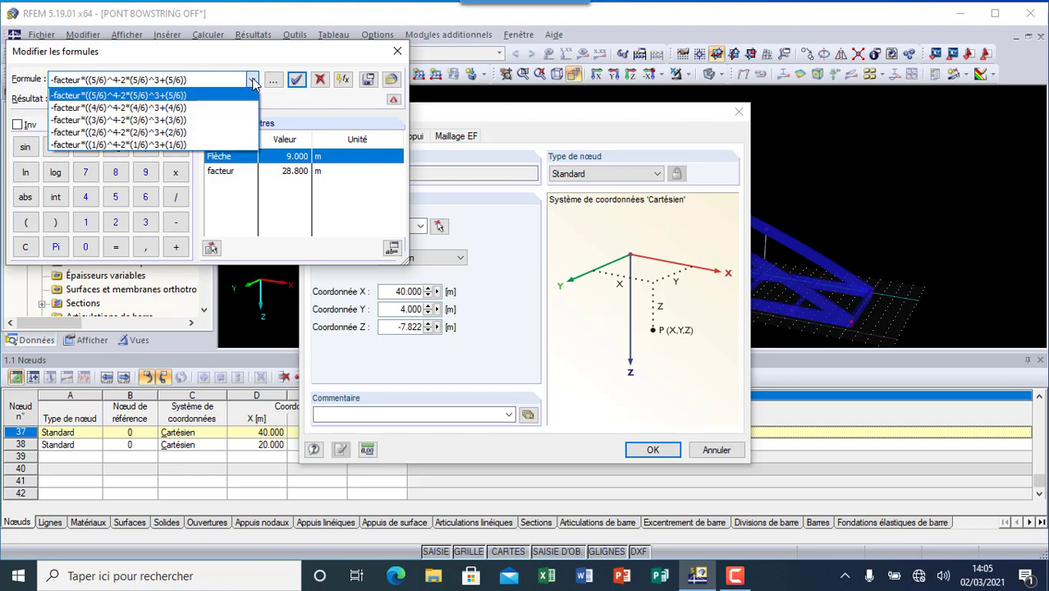
pyautogui.click(220, 107)
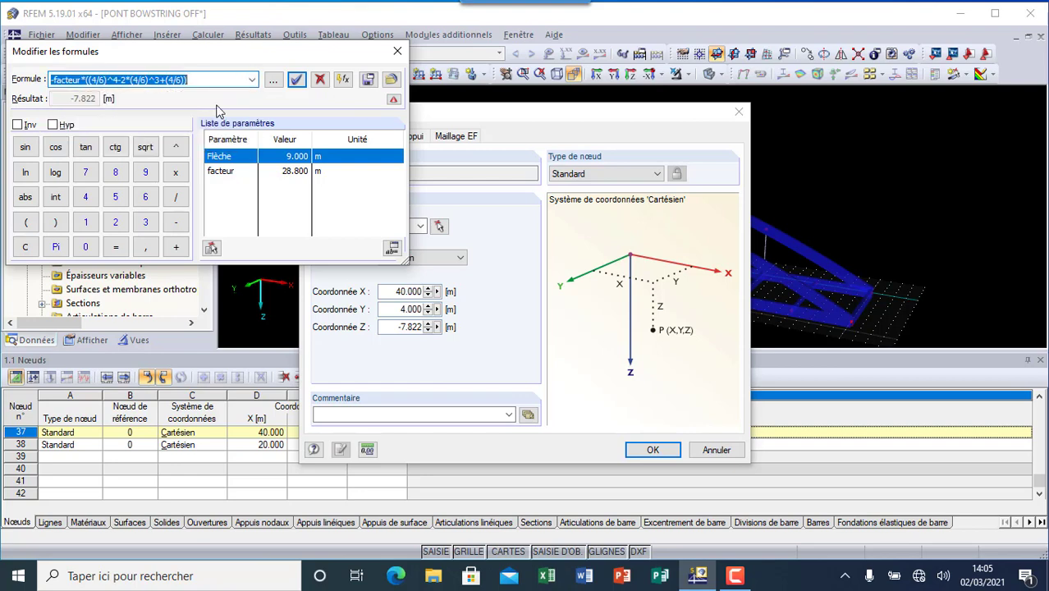
pyautogui.click(296, 79)
pyautogui.click(645, 450)
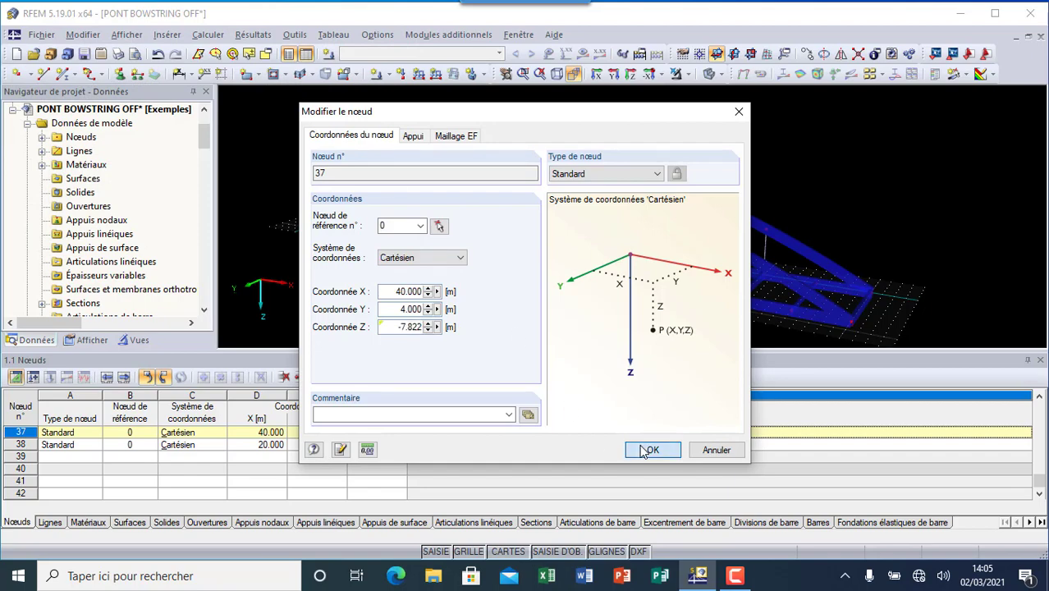
# Apply the formula -facteur*((4/6)^4-2*(4/6)^3+(4/6)) to the Z coordinate of the strut midpoint node at X = 20 m
pyautogui.scroll(3, 489, 149)
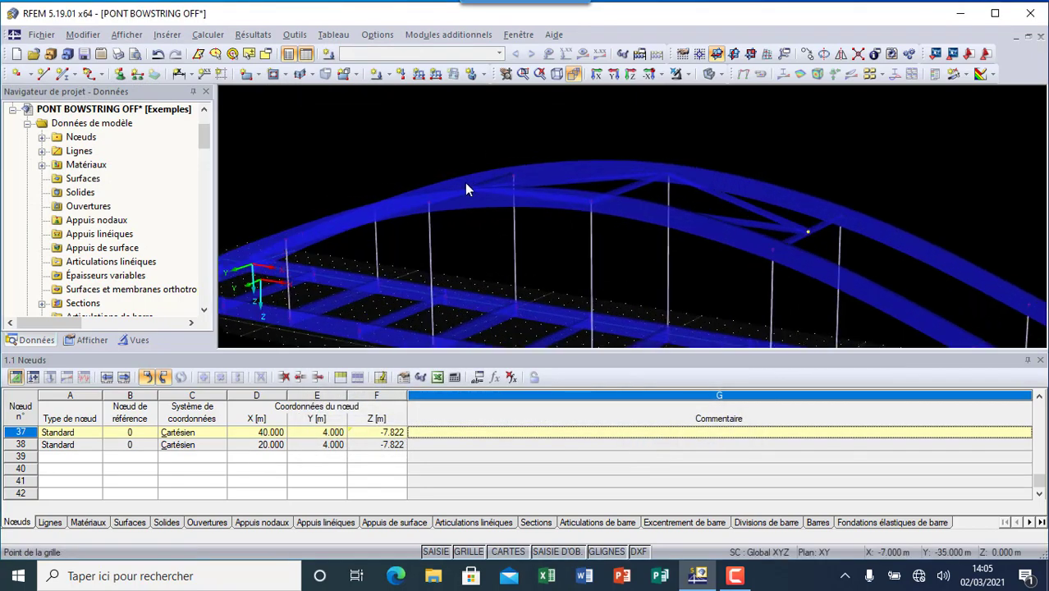
pyautogui.doubleClick(472, 187)
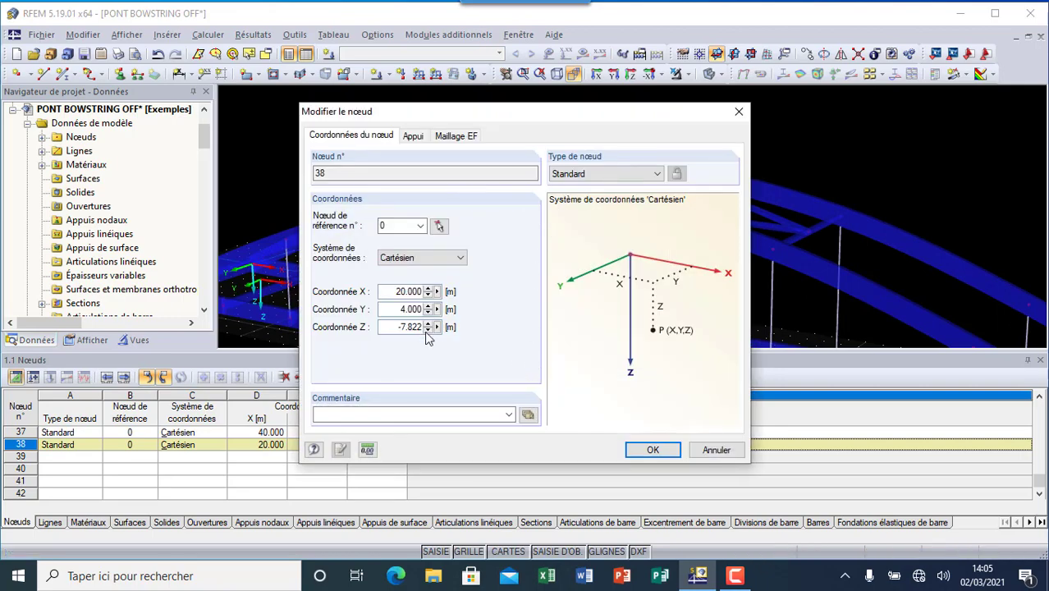
pyautogui.click(437, 327)
pyautogui.click(484, 342)
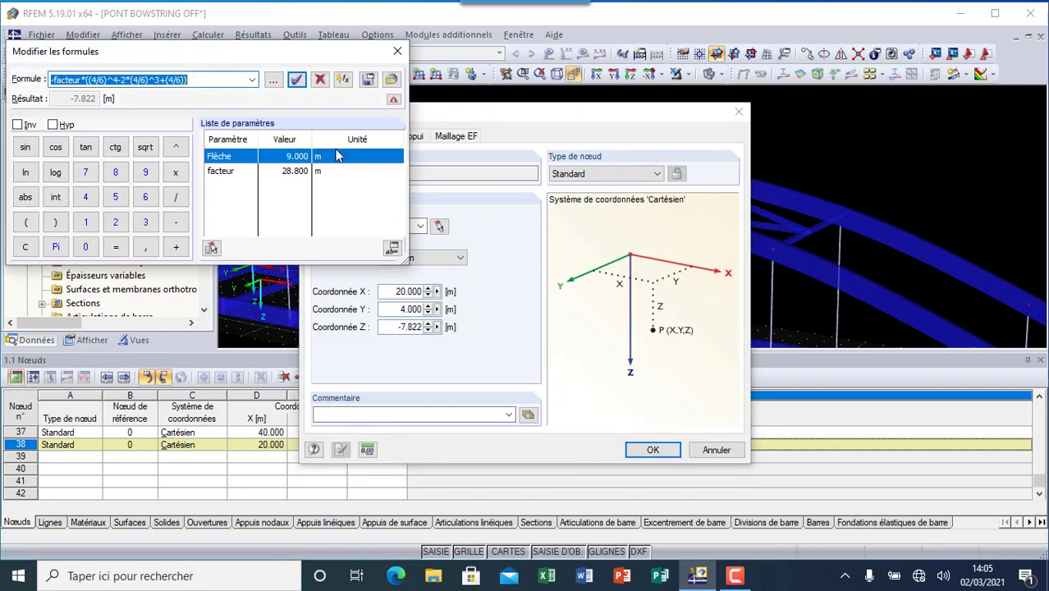
pyautogui.click(296, 82)
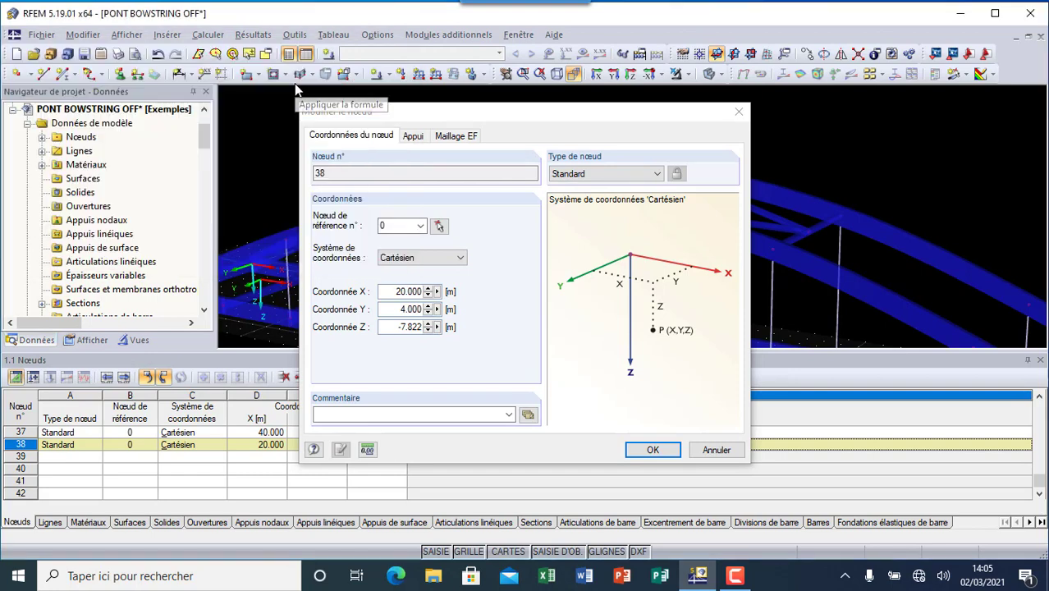
pyautogui.click(651, 450)
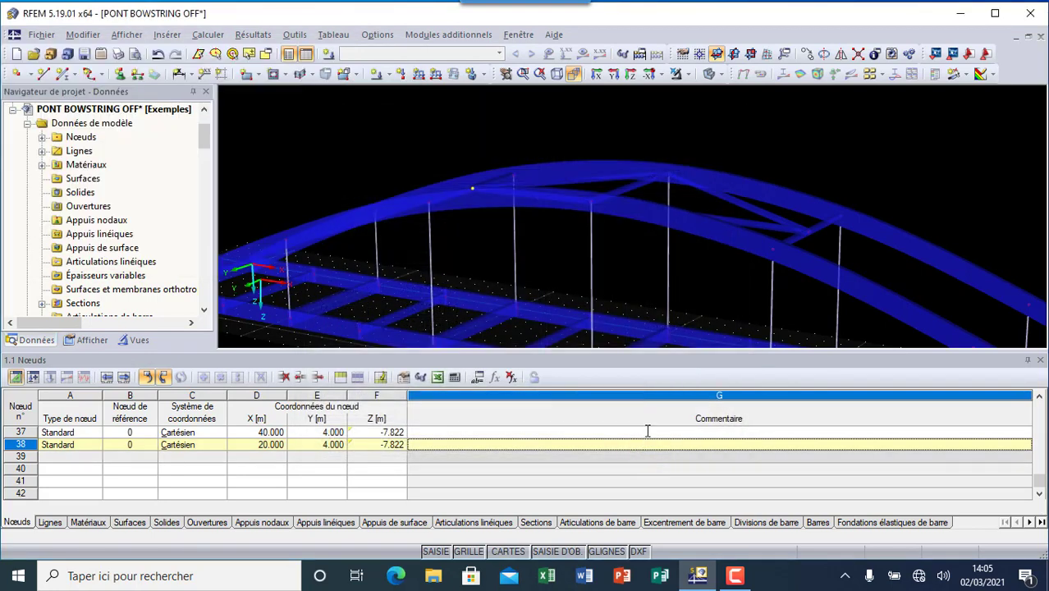
# Set the Flèche parameter to 8 m and apply it to the parametric bridge model
pyautogui.scroll(-5, 547, 139)
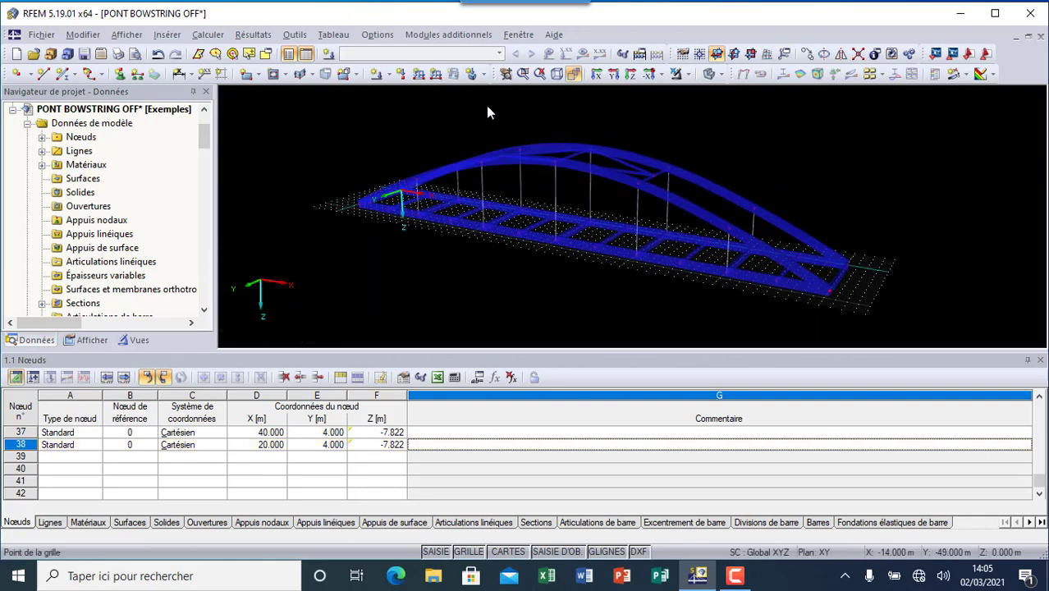
pyautogui.click(83, 34)
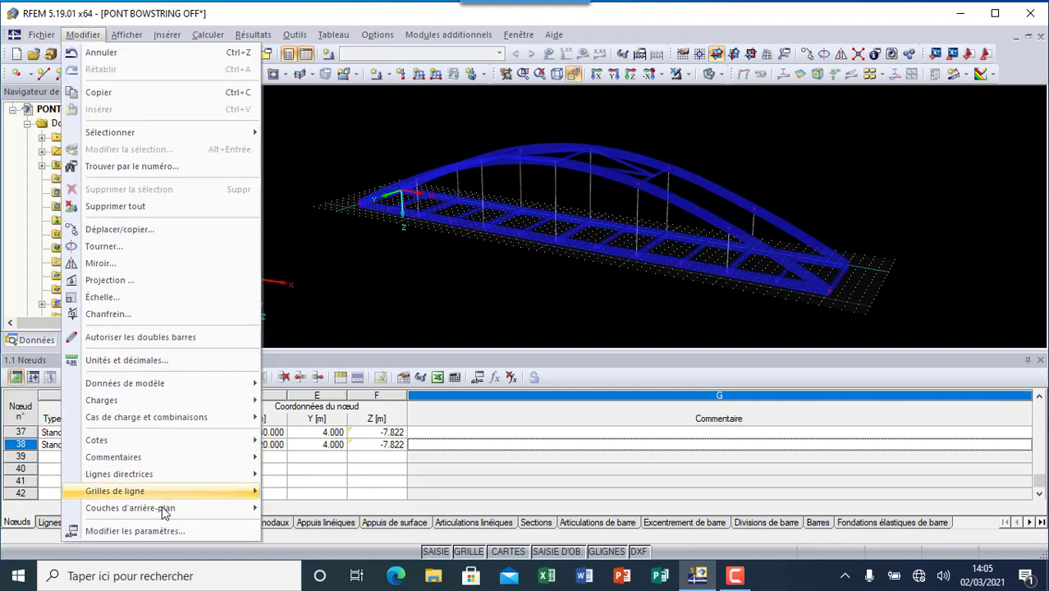
pyautogui.click(160, 531)
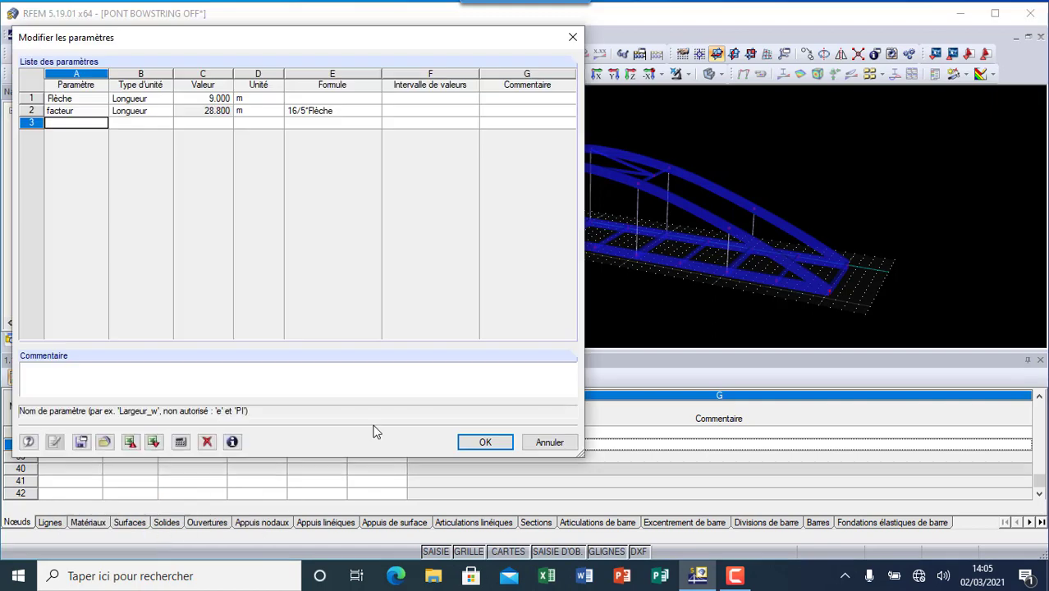
pyautogui.click(214, 98)
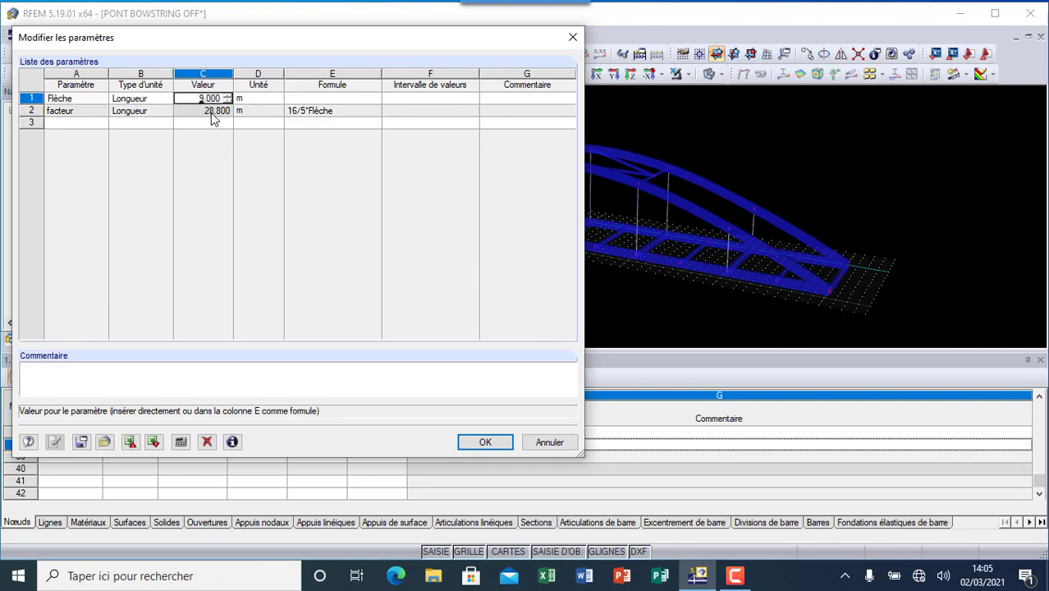
pyautogui.click(353, 114)
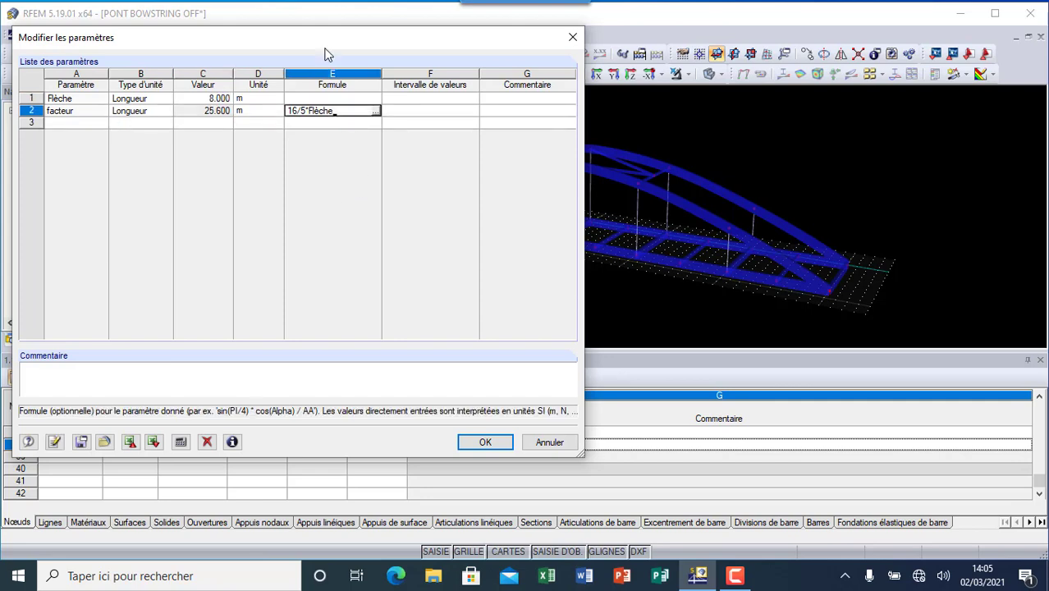
pyautogui.moveTo(336, 23); pyautogui.dragTo(214, 75)
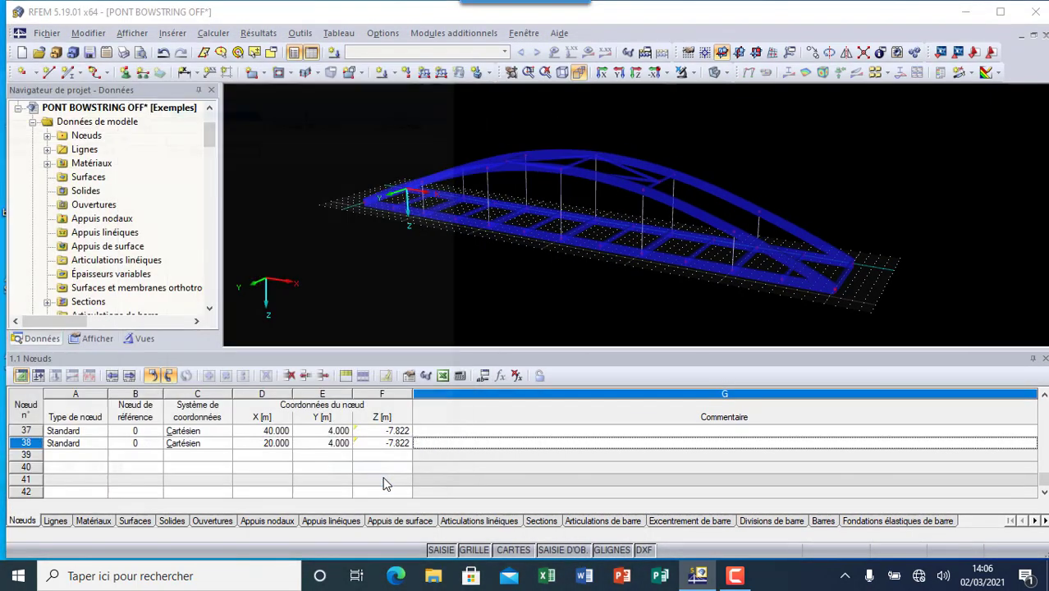
pyautogui.click(386, 482)
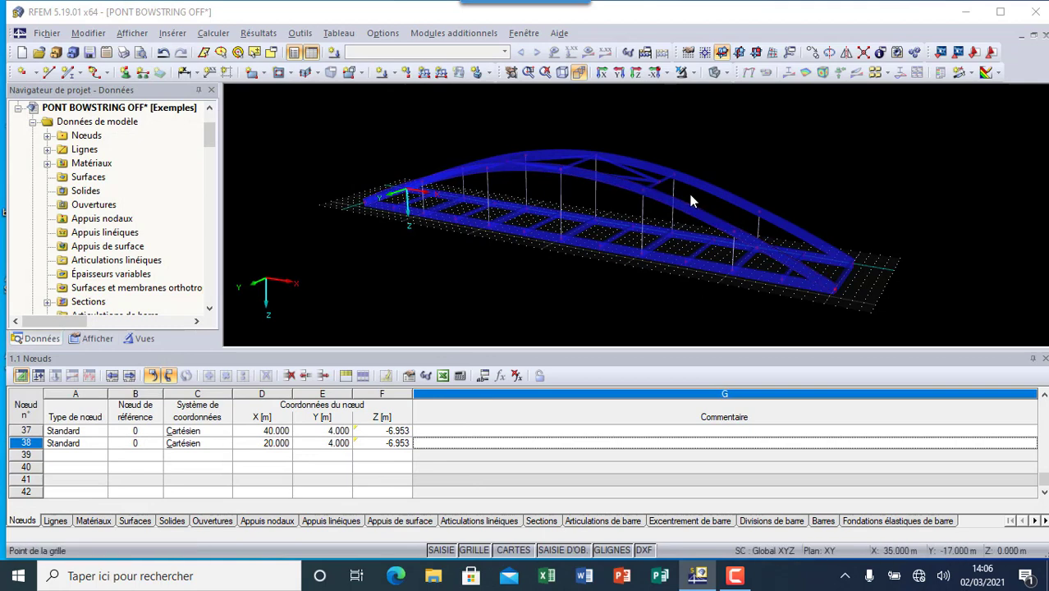
# Set the Flèche parameter back to 9 m and apply it to the model
pyautogui.click(87, 33)
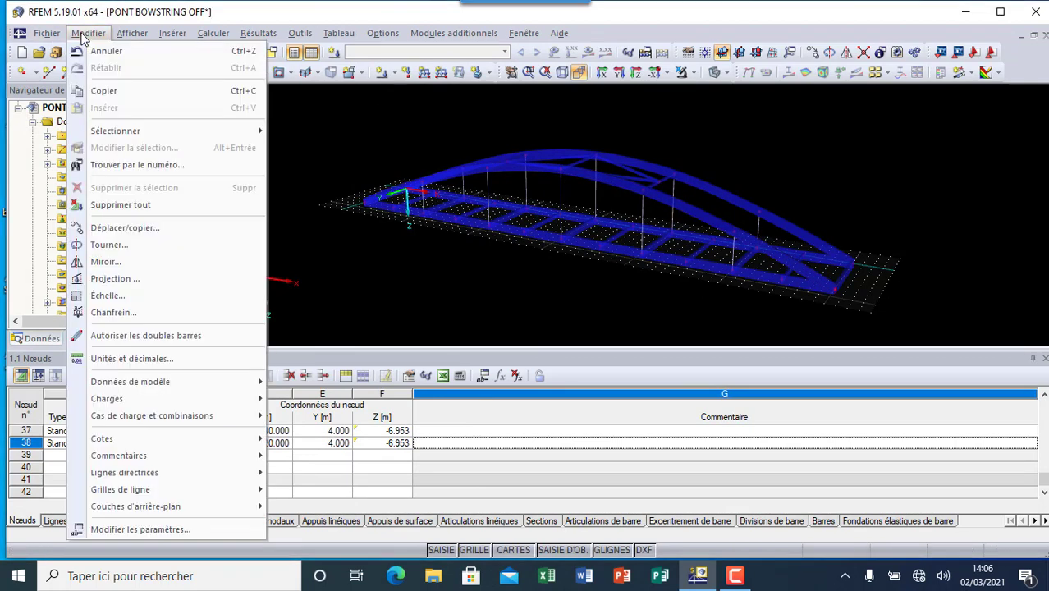
pyautogui.click(148, 530)
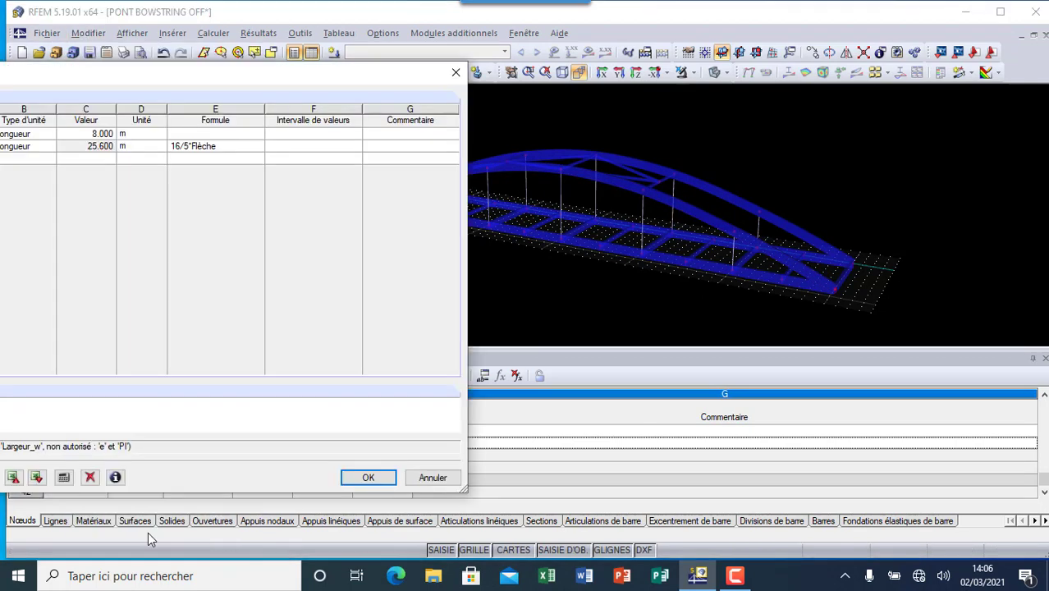
pyautogui.click(96, 133)
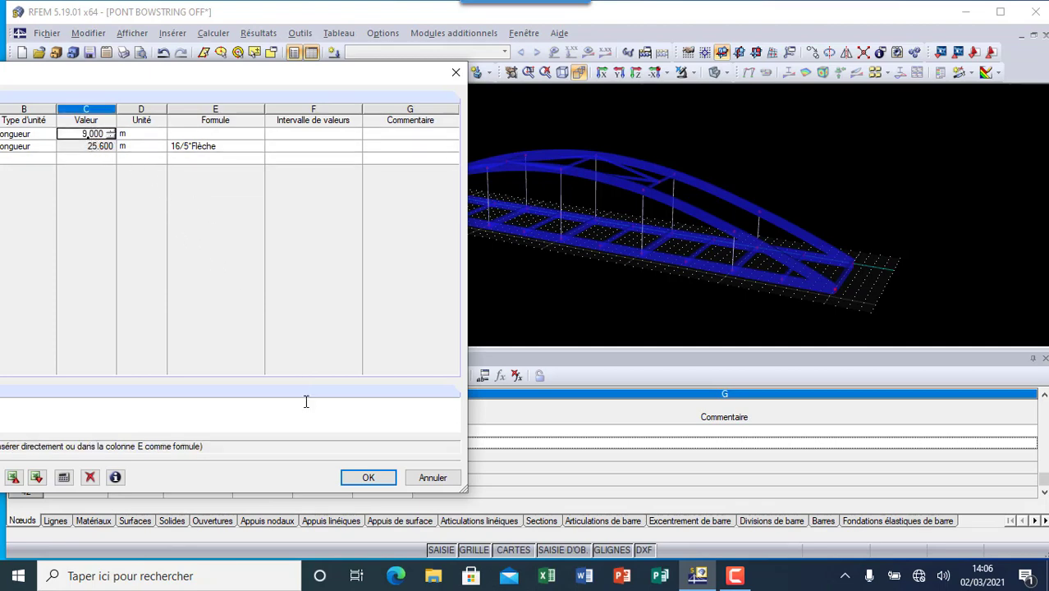
pyautogui.click(368, 477)
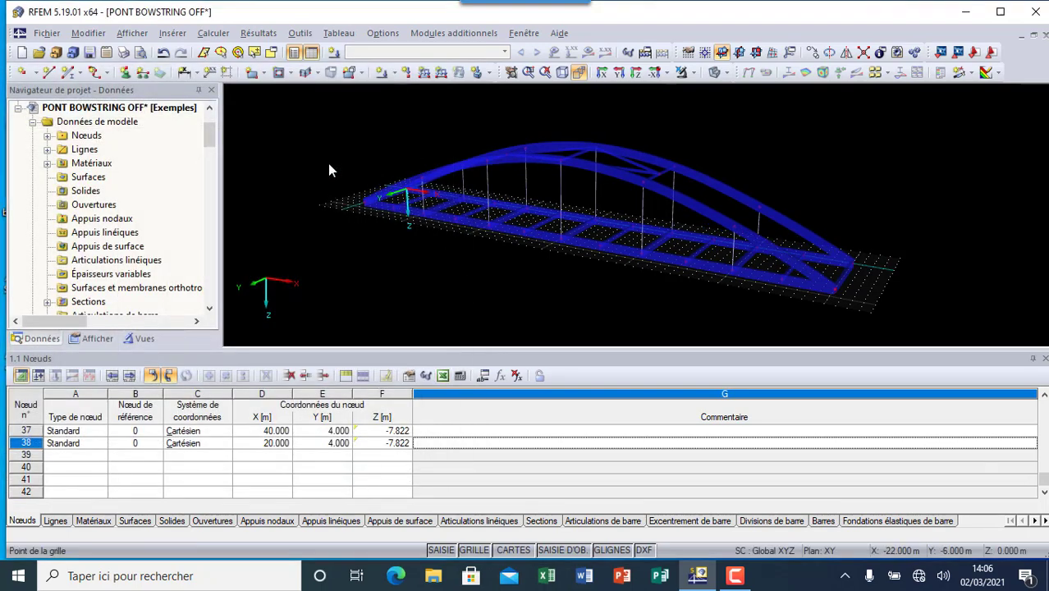
# Place hinged (Articulé) nodal supports at the two bridge end nodes at X = 0, Y = 0 and Y = 8 m
pyautogui.scroll(3, 386, 150)
pyautogui.scroll(-3, 343, 150)
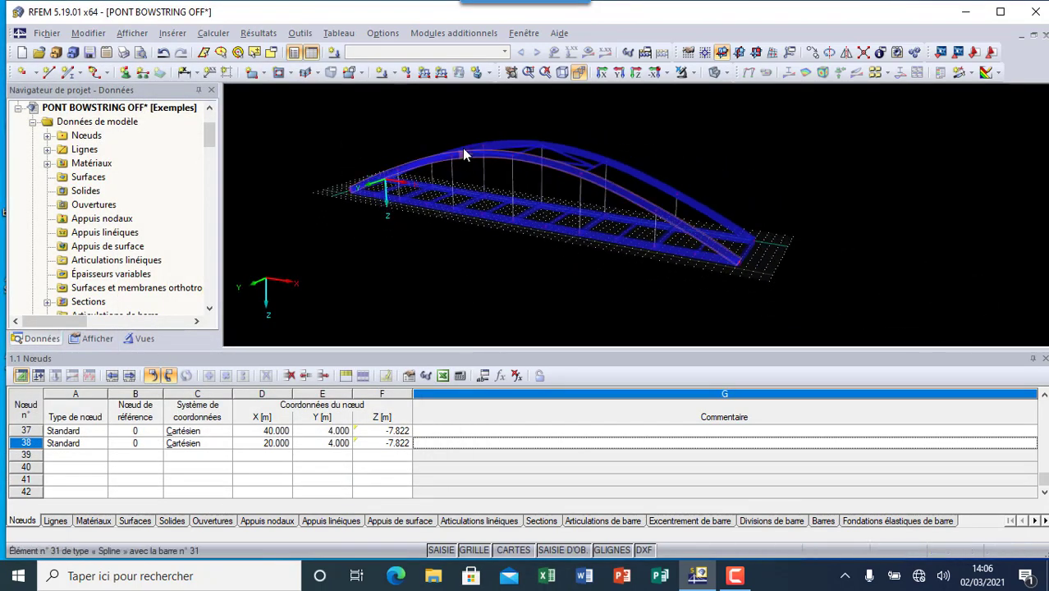
pyautogui.click(125, 72)
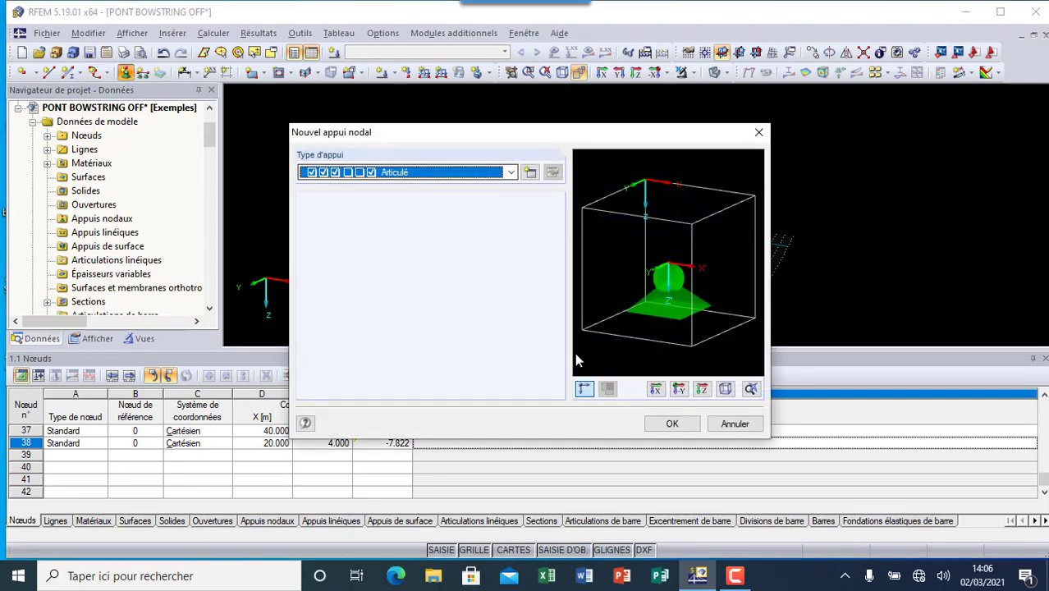
pyautogui.click(672, 423)
pyautogui.scroll(3, 319, 175)
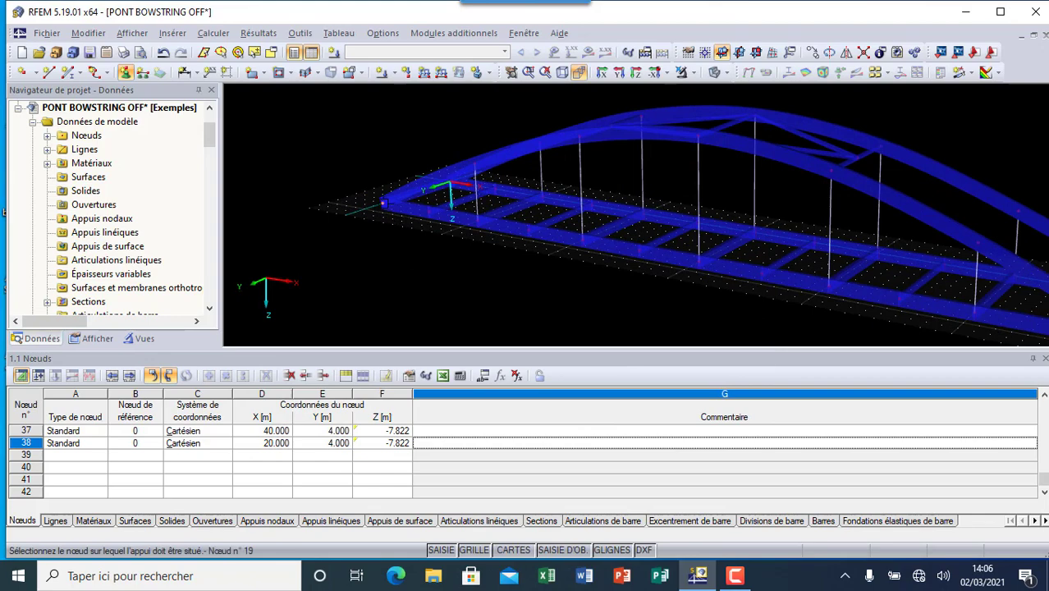
pyautogui.scroll(2, 418, 156)
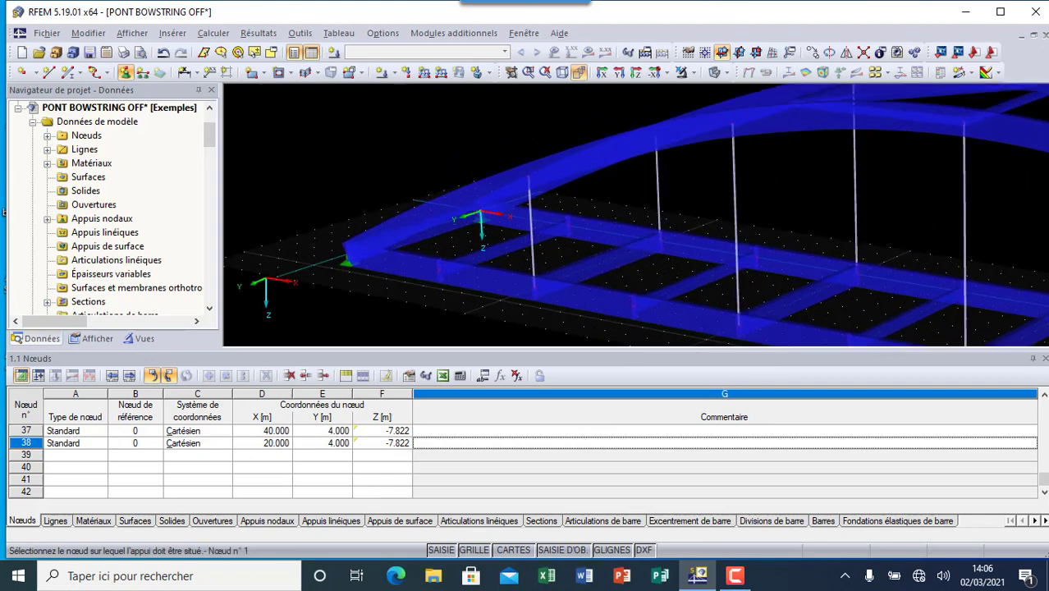
# Place nodal supports sliding in the X' direction (Glissement en direction X') at the two bridge end nodes opposite the hinged supports
pyautogui.scroll(-4, 194, 140)
pyautogui.scroll(-4, 358, 191)
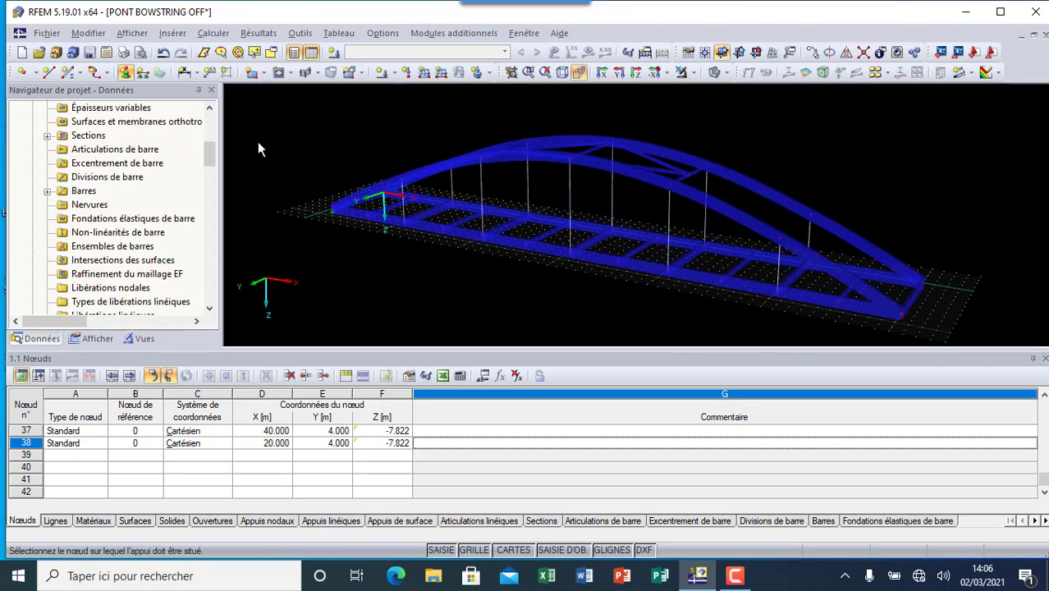
pyautogui.click(127, 73)
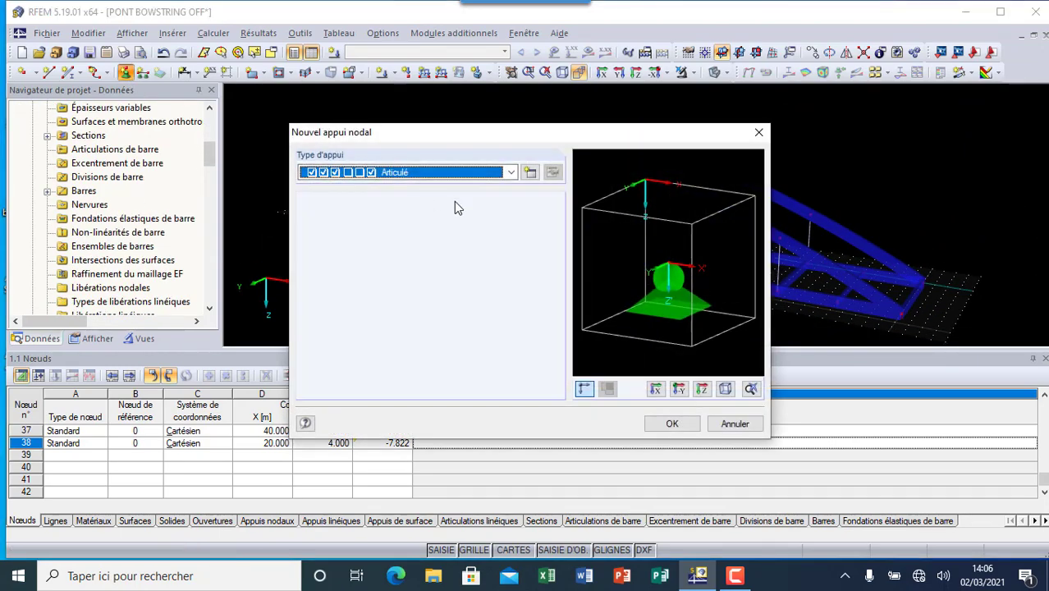
pyautogui.click(510, 172)
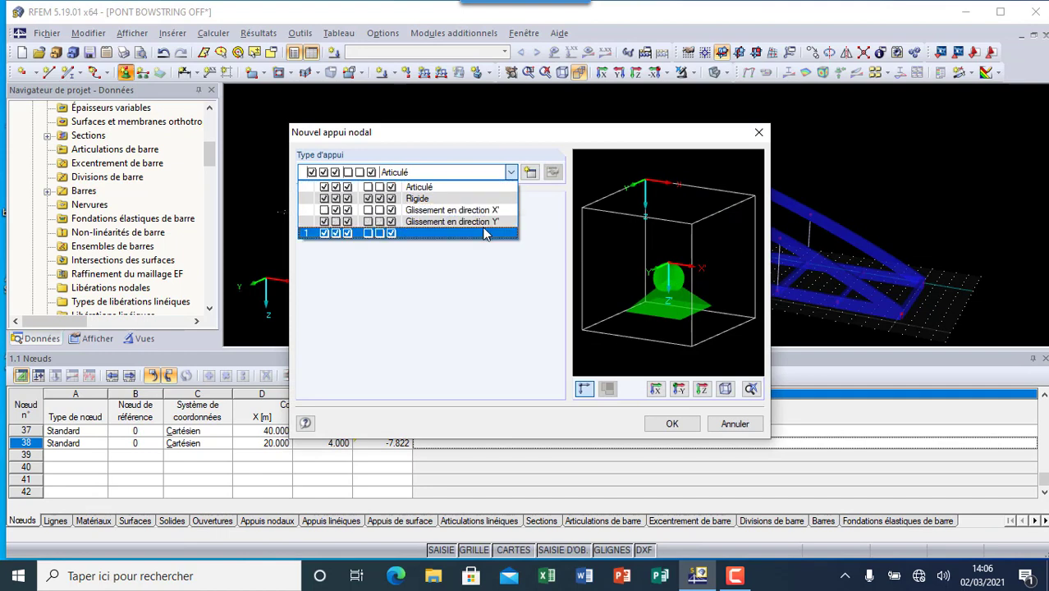
pyautogui.click(494, 210)
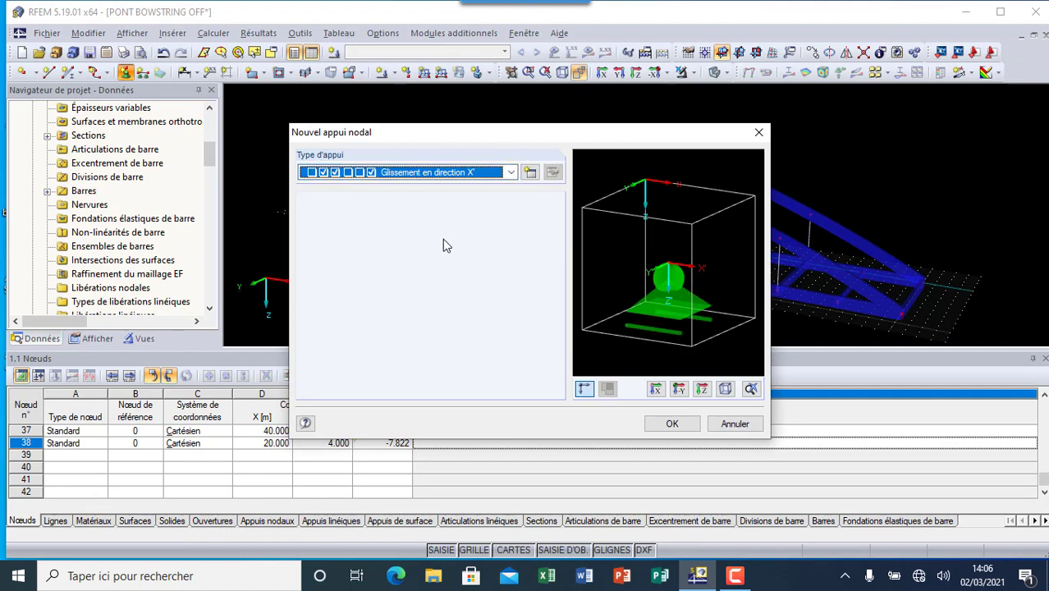
pyautogui.click(671, 425)
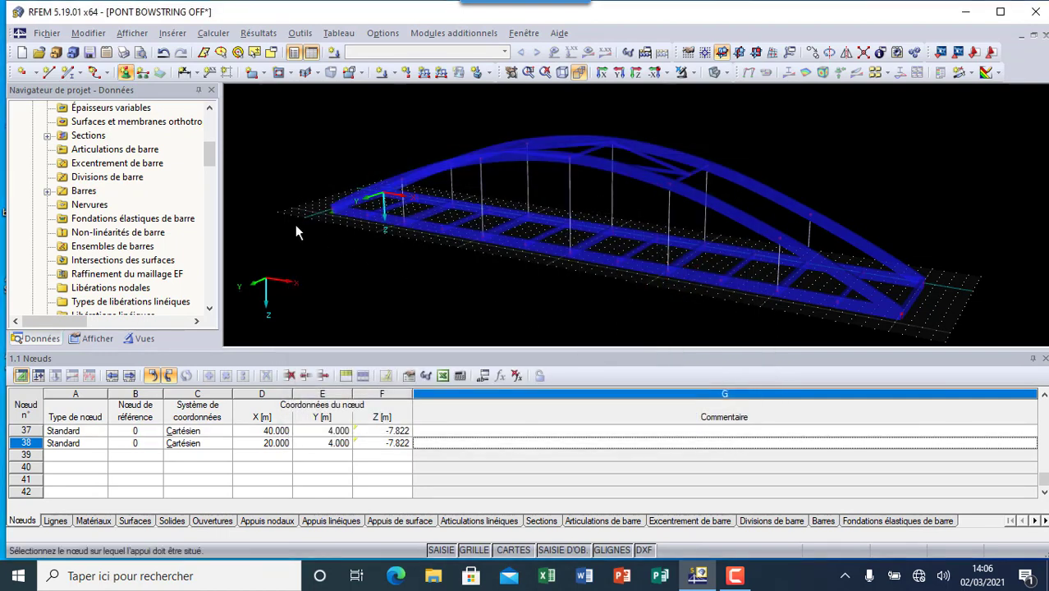
pyautogui.scroll(2, 719, 307)
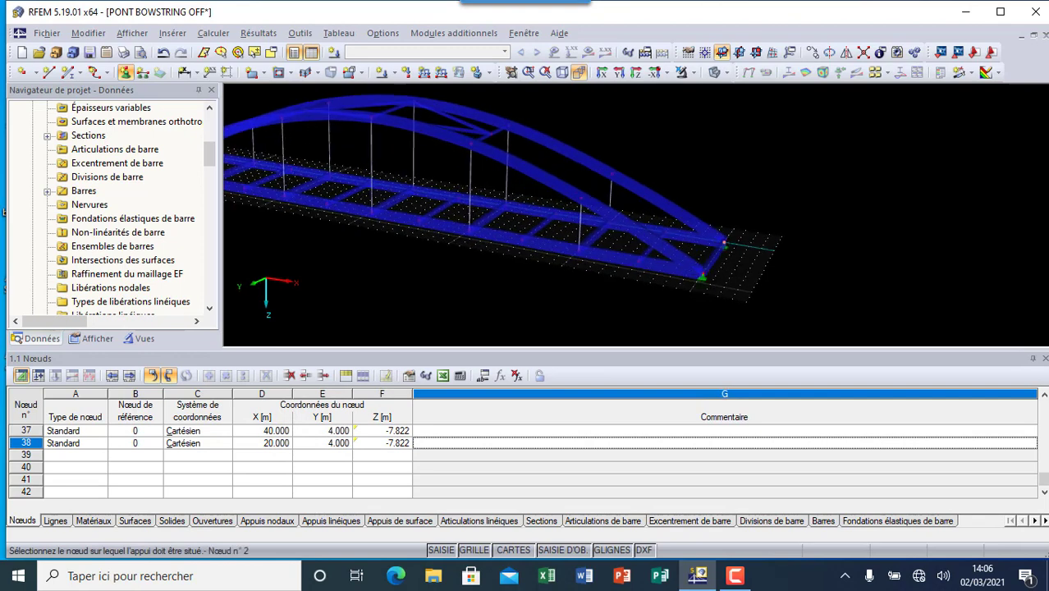
pyautogui.scroll(-4, 788, 259)
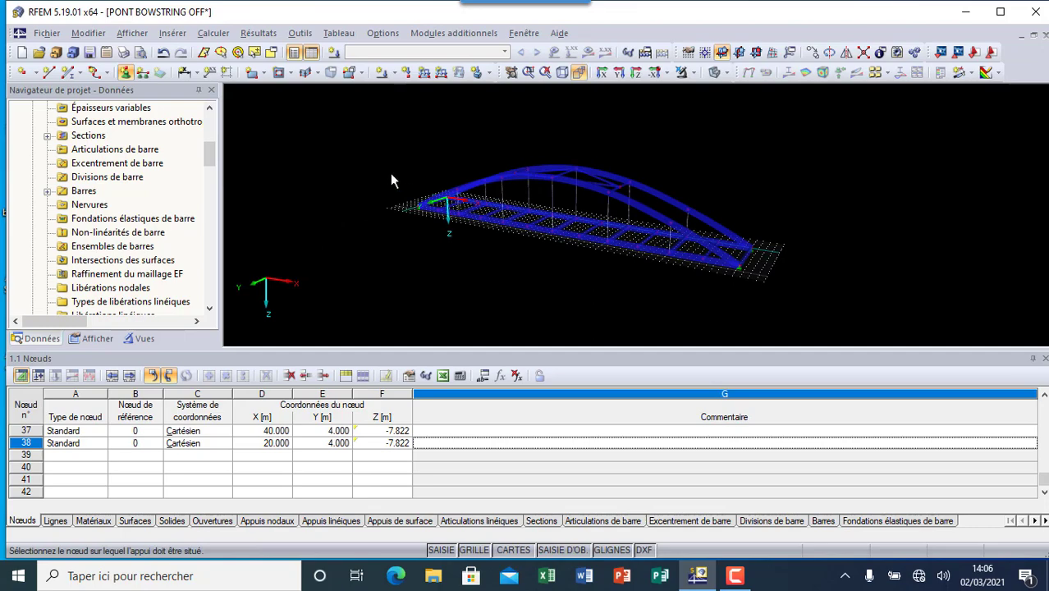
pyautogui.scroll(3, 443, 217)
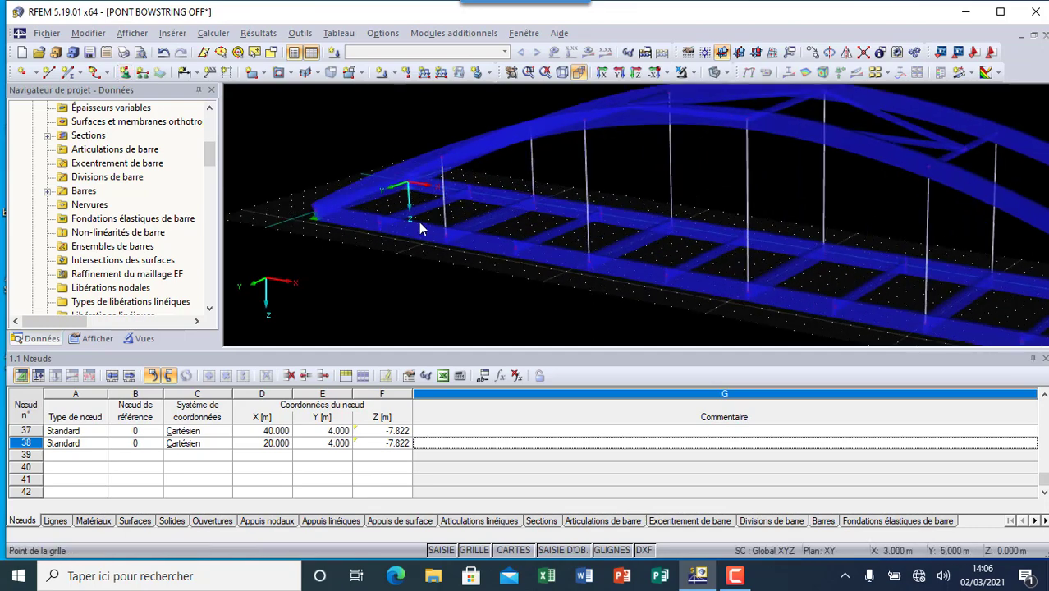
pyautogui.scroll(-3, 340, 194)
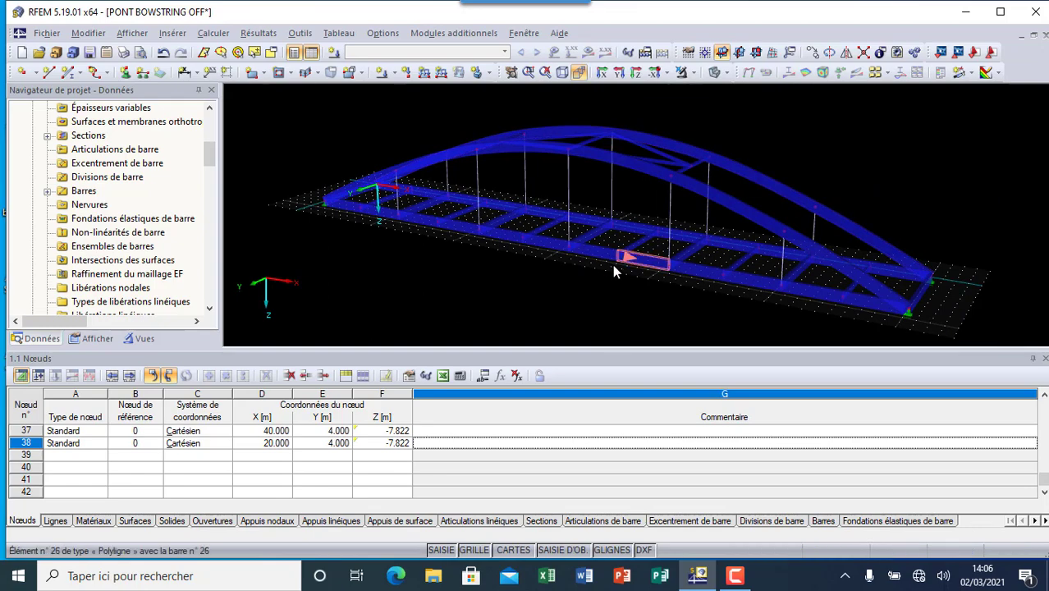
# Set up a new rectangular surface, entering a constant thickness of 200 mm and choosing Rigide as its stiffness type
pyautogui.click(264, 75)
pyautogui.click(272, 92)
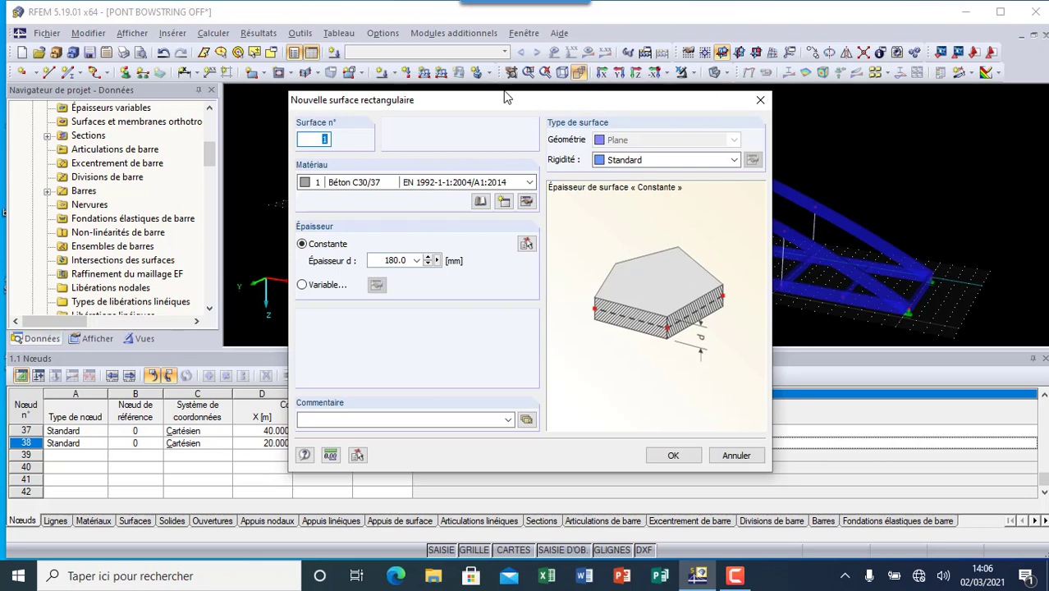
pyautogui.moveTo(506, 97); pyautogui.dragTo(330, 8)
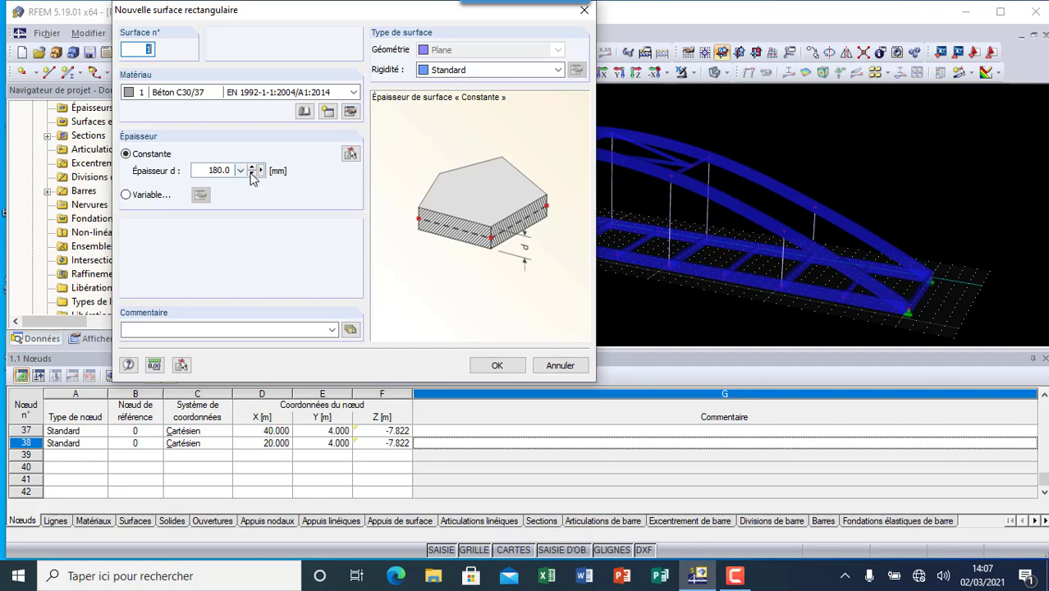
pyautogui.press('Tab')
pyautogui.write('150.0')
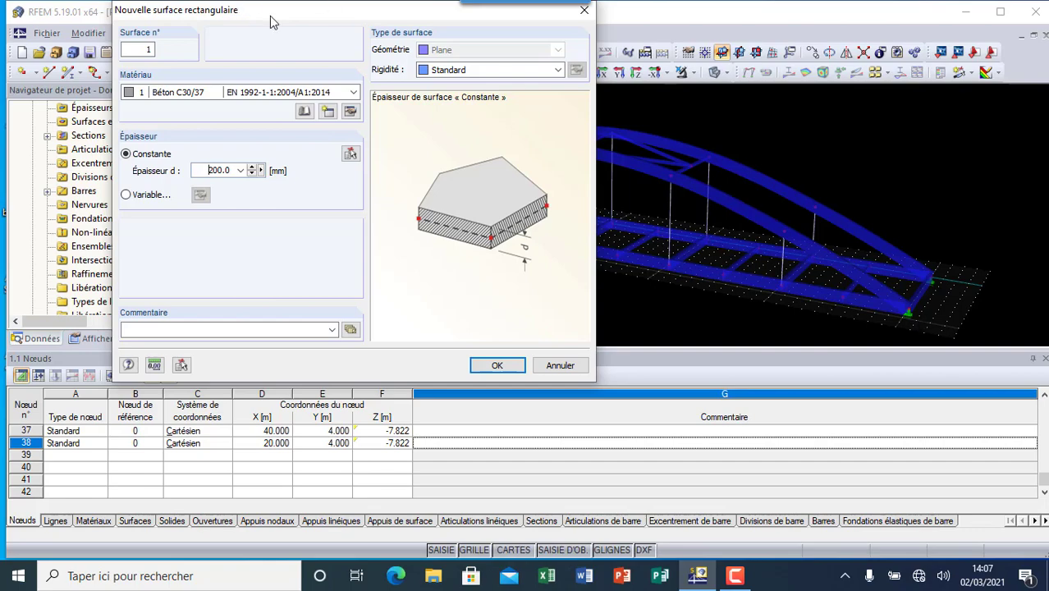
pyautogui.moveTo(295, 21); pyautogui.dragTo(218, 42)
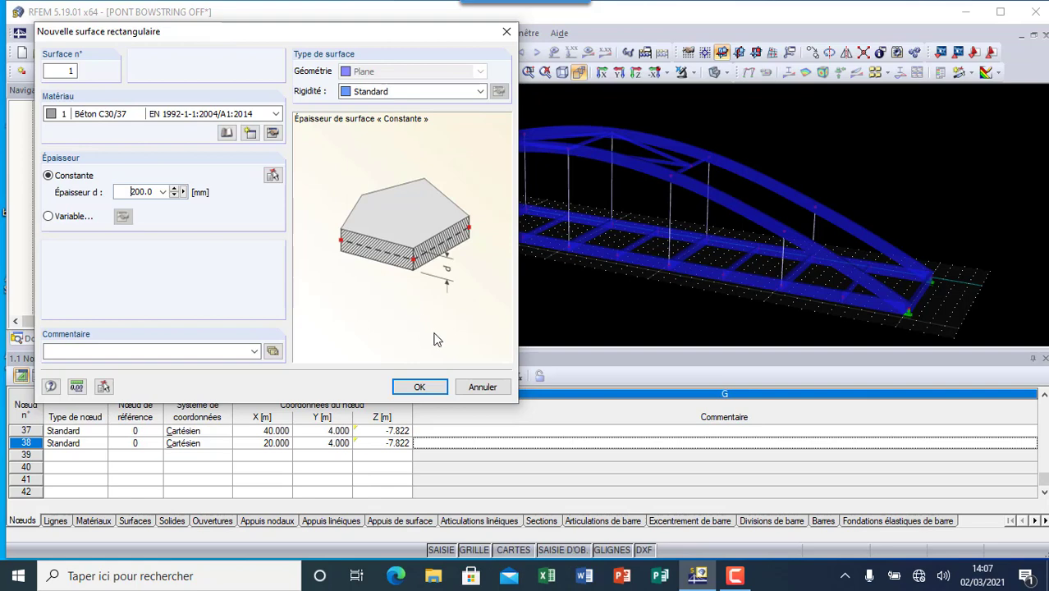
pyautogui.click(480, 92)
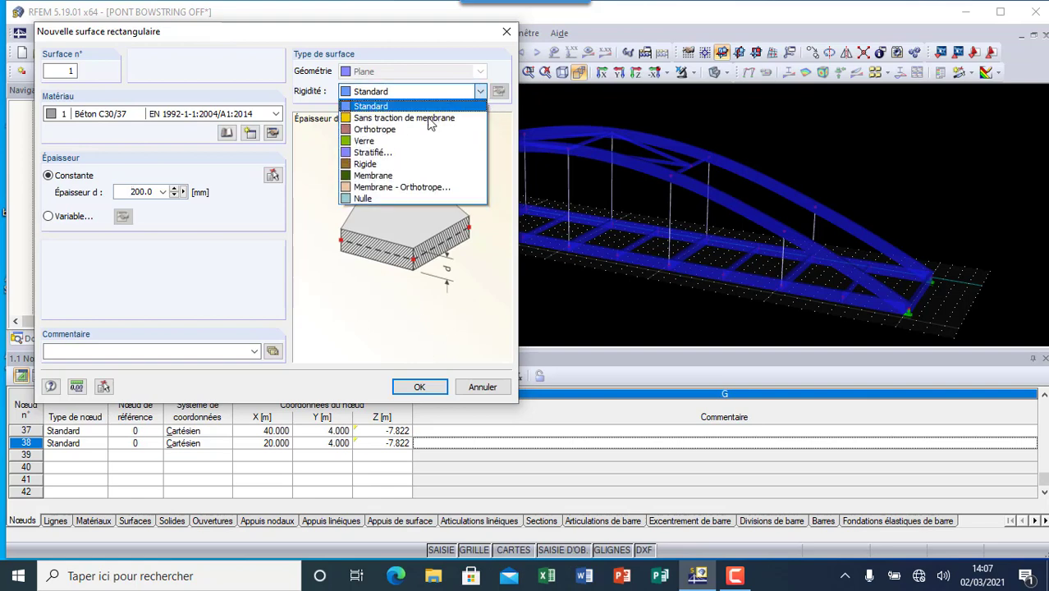
pyautogui.click(402, 164)
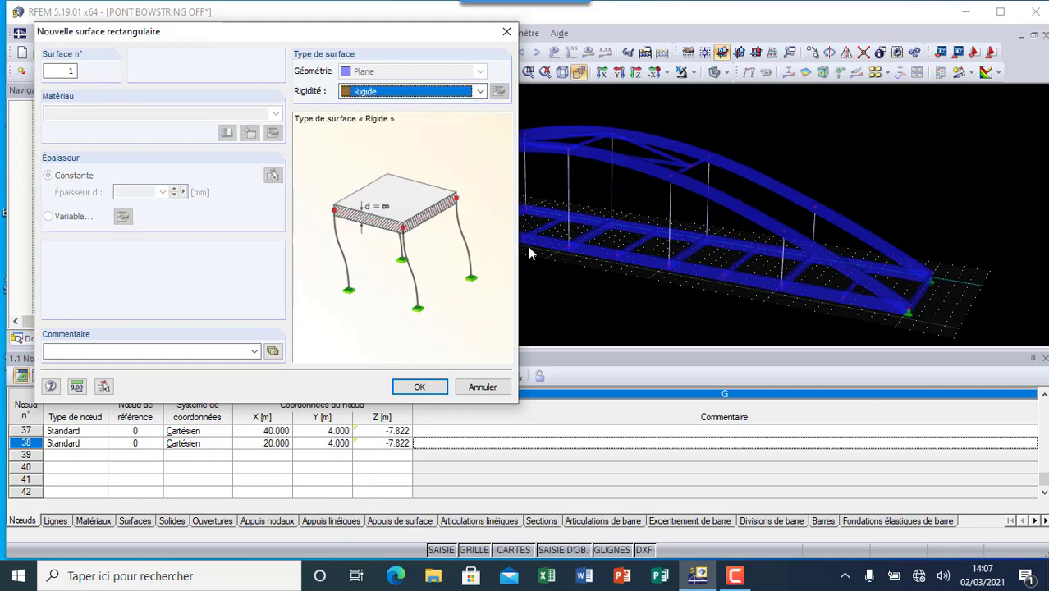
pyautogui.click(415, 386)
# Draw the rigid rectangular surface over the first deck bay from node X = 0, Y = 8 m to node X = 5, Y = 0 m
pyautogui.scroll(5, 345, 146)
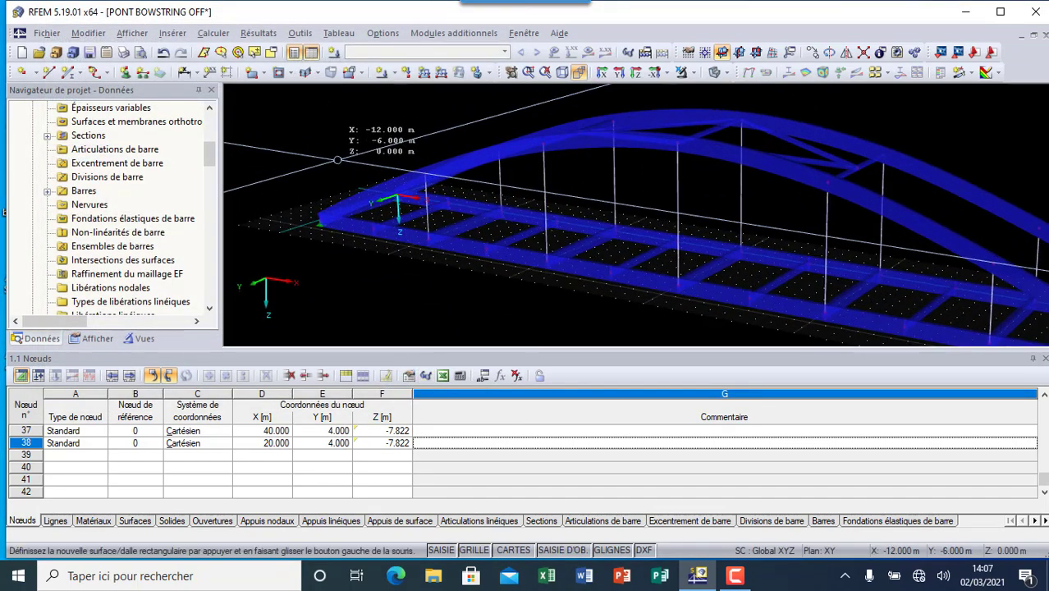
pyautogui.scroll(4, 420, 199)
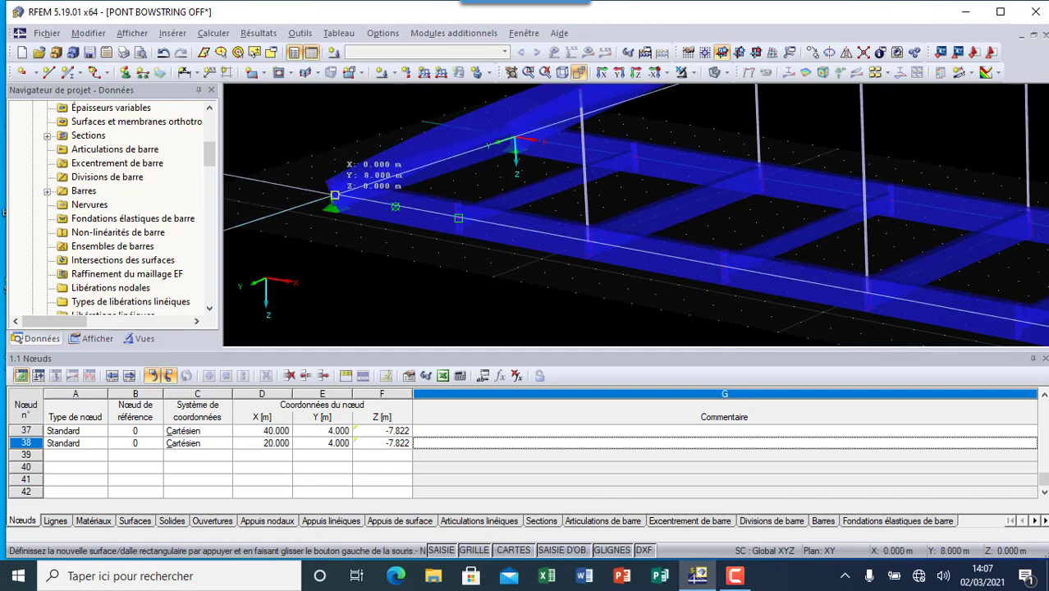
pyautogui.click(334, 195)
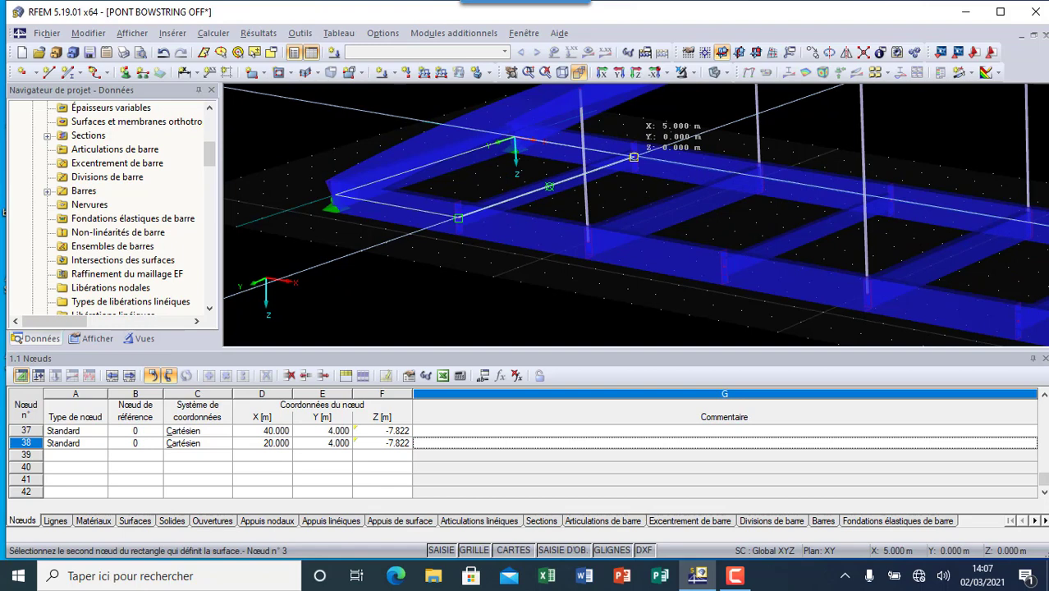
pyautogui.click(634, 156)
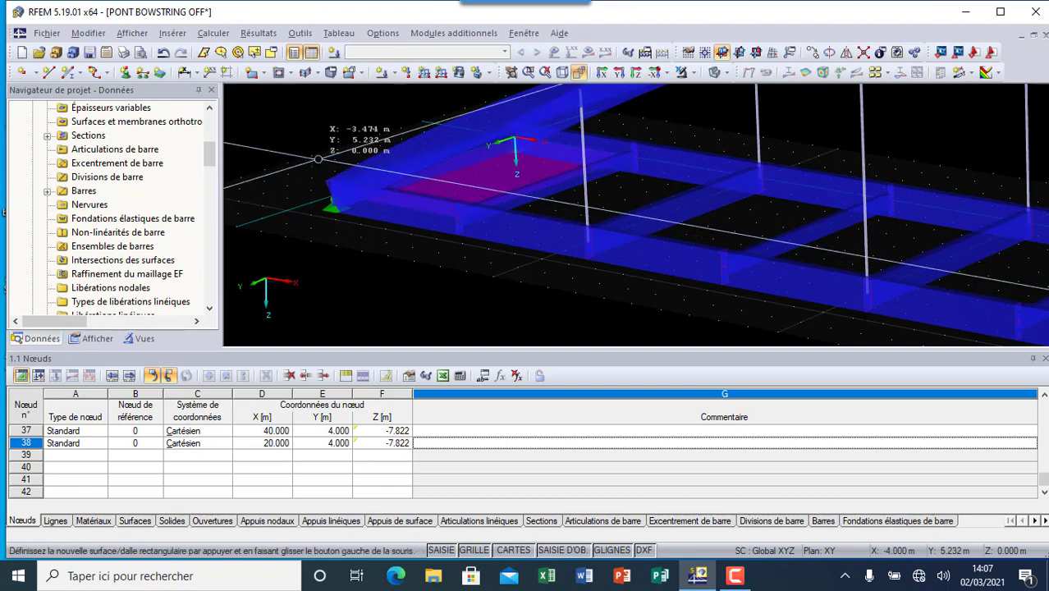
pyautogui.press('Escape')
pyautogui.scroll(-1, 273, 143)
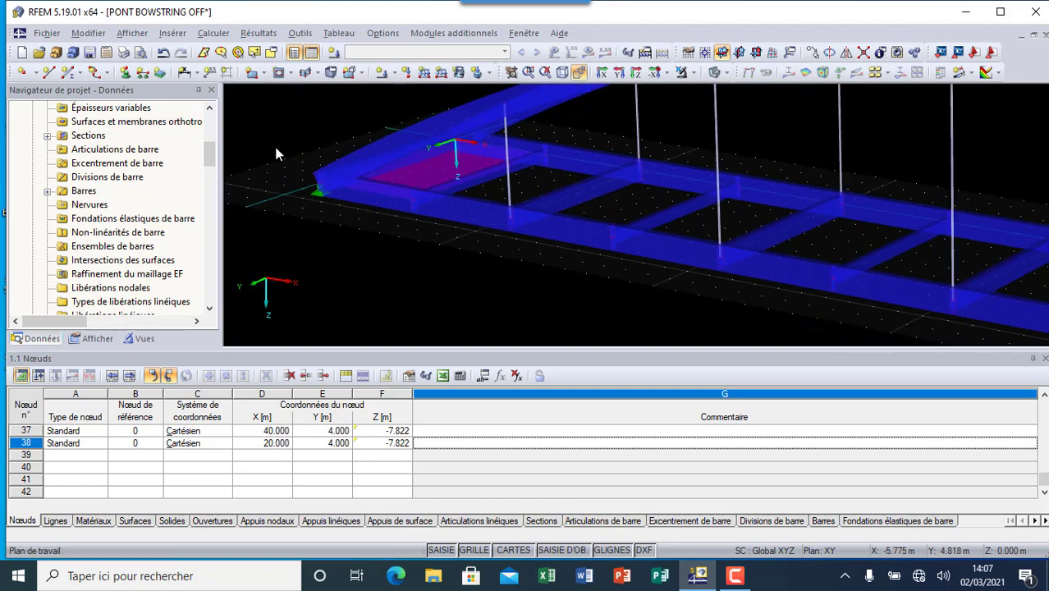
# Add line hinges releasing rotation φx to the rigid surface's four boundary lines 1, 19, 37 and 44
pyautogui.doubleClick(420, 179)
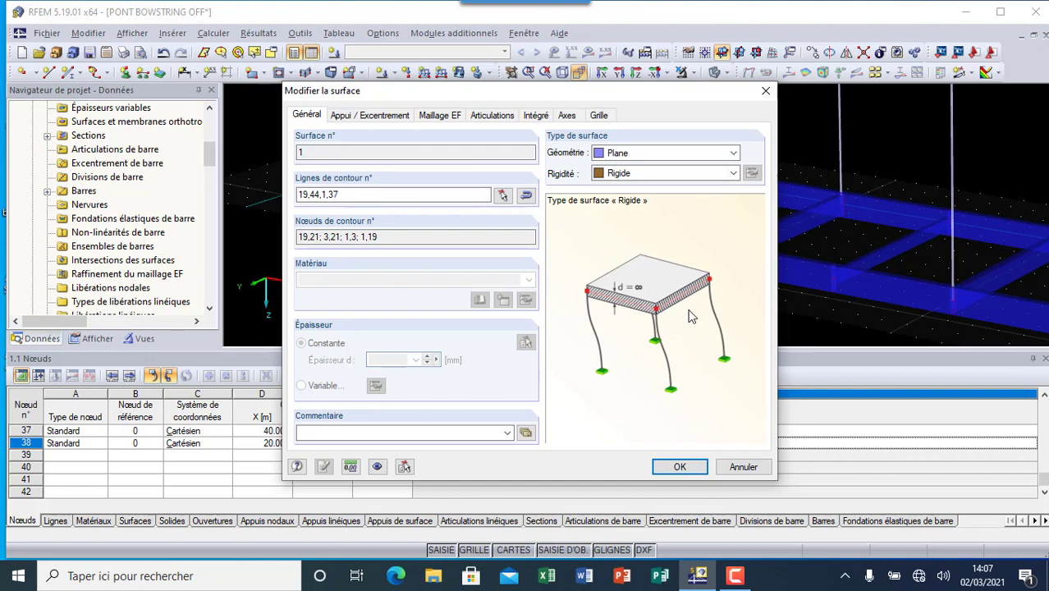
pyautogui.click(490, 118)
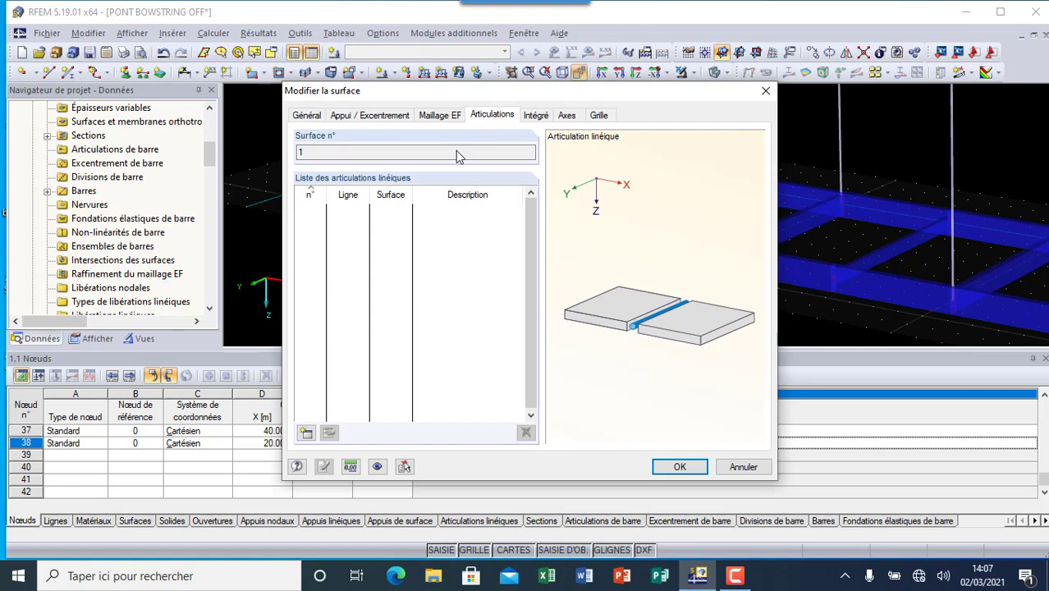
pyautogui.click(305, 433)
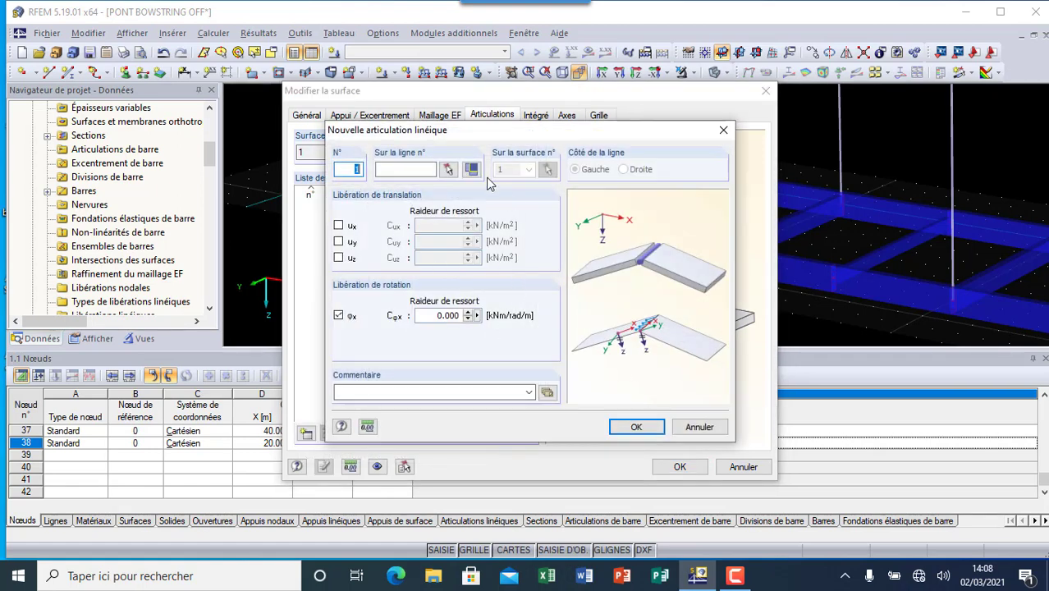
pyautogui.click(447, 169)
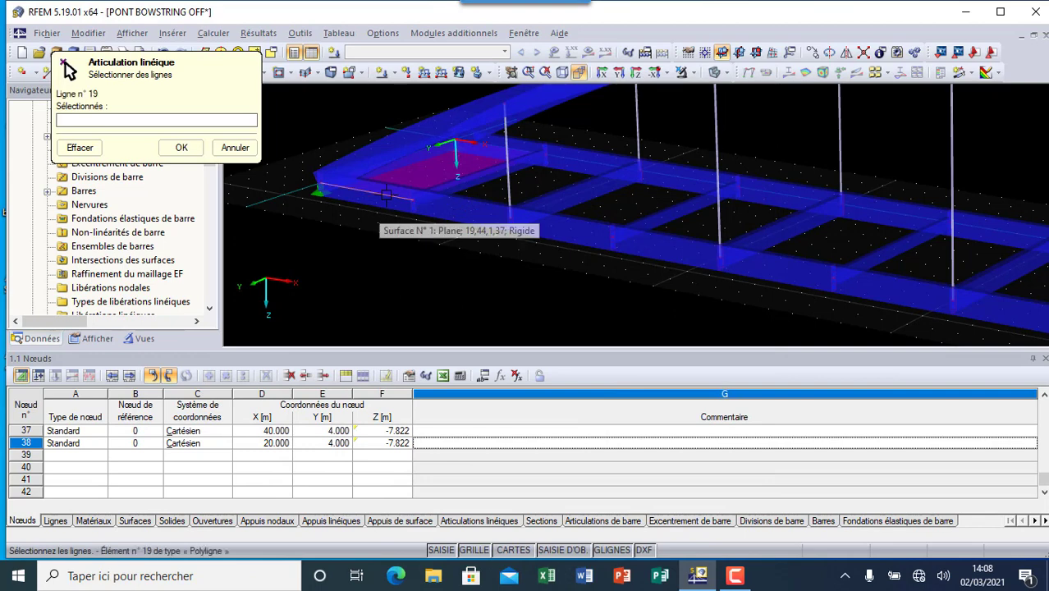
pyautogui.click(386, 205)
pyautogui.click(416, 151)
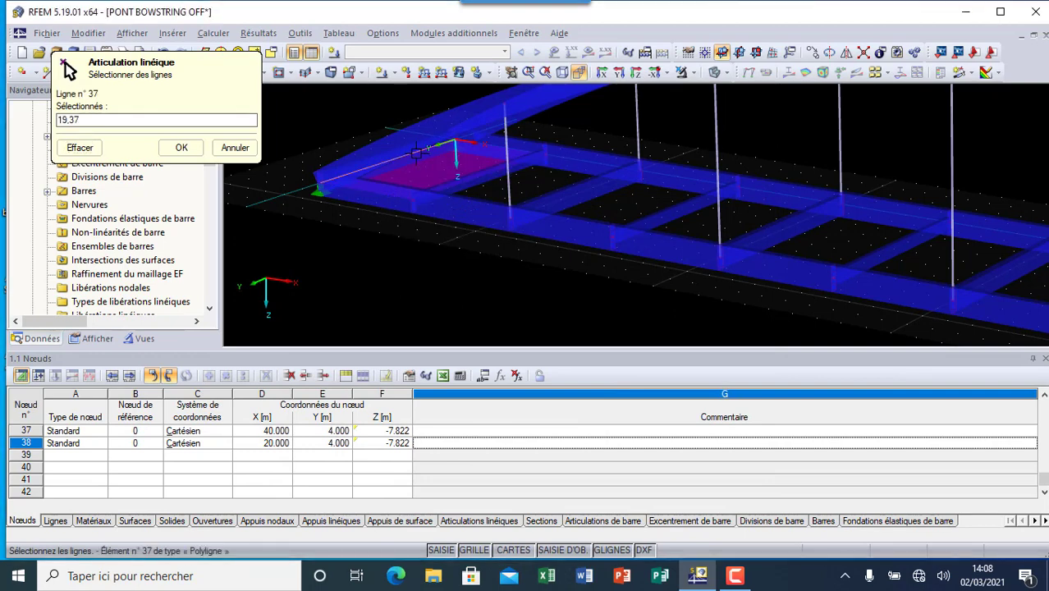
pyautogui.click(490, 161)
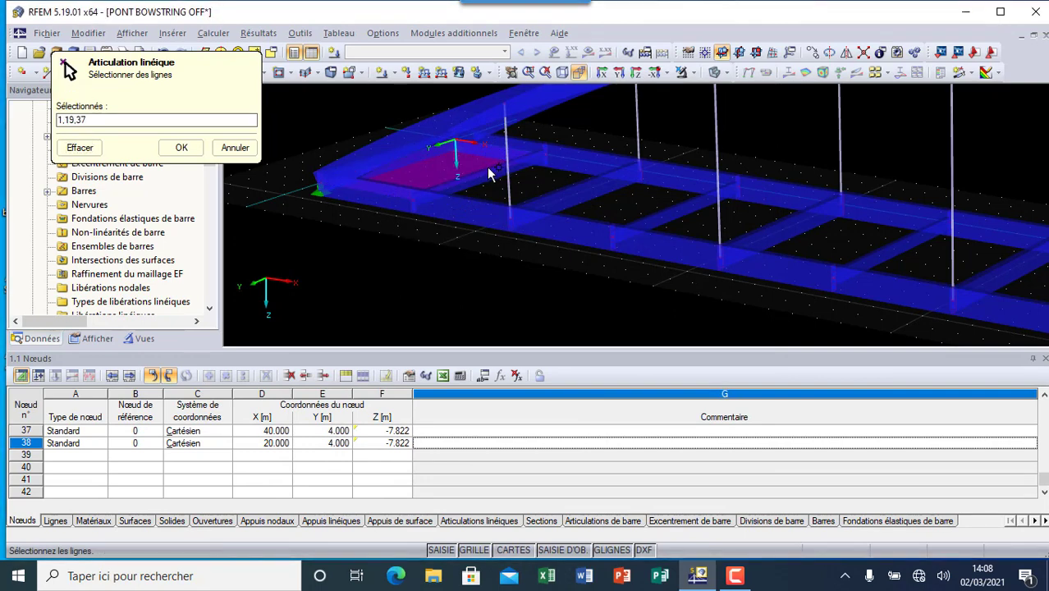
pyautogui.click(462, 175)
pyautogui.click(181, 148)
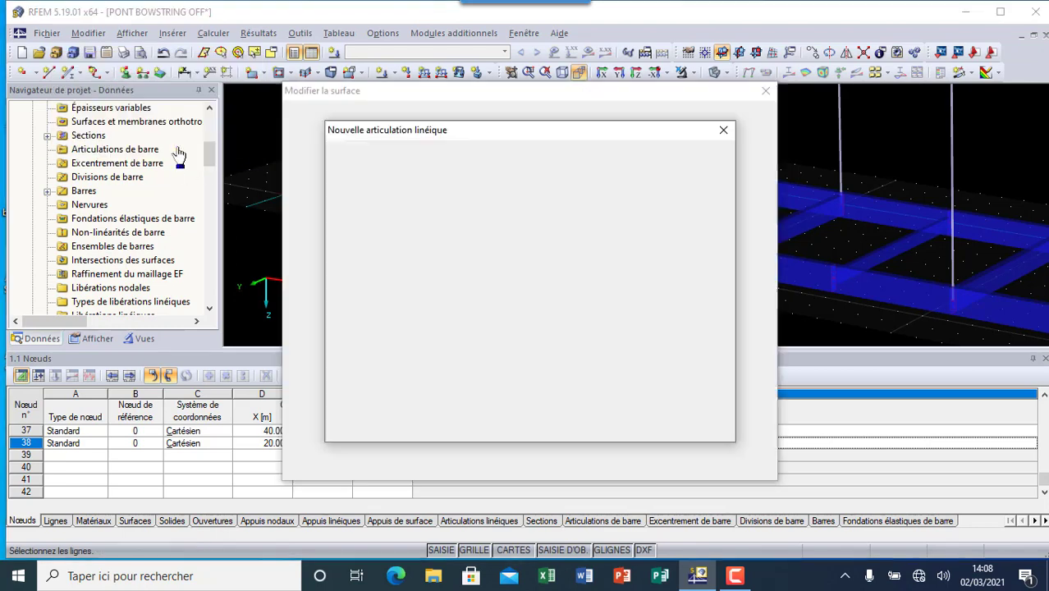
pyautogui.click(643, 428)
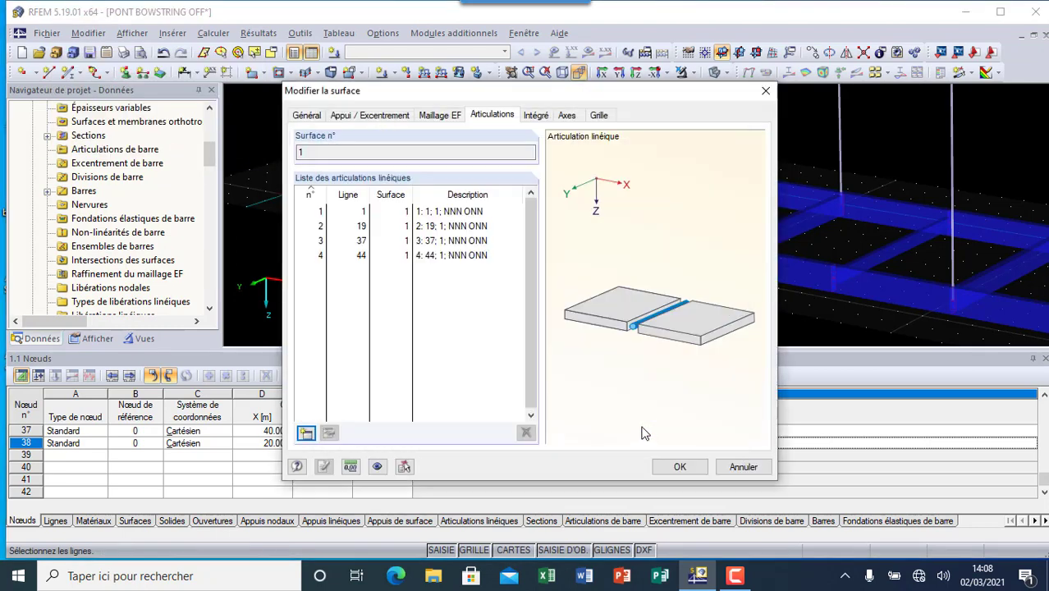
pyautogui.click(680, 468)
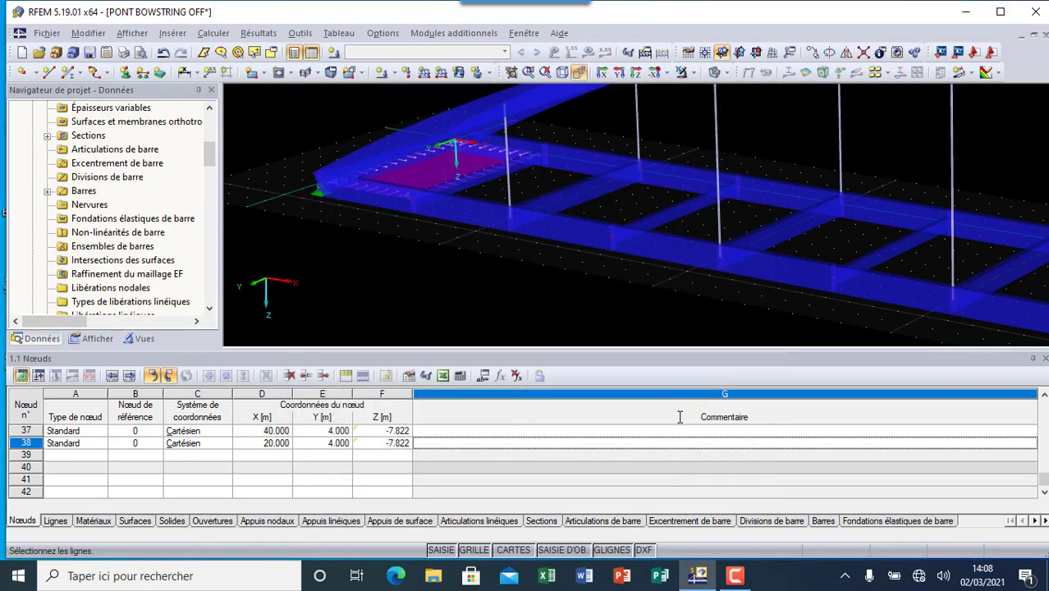
# Hide the data tables and isolate the rigid deck surface using the generated visibility Surfaces par rigidité (Rigide)
pyautogui.scroll(-2, 346, 197)
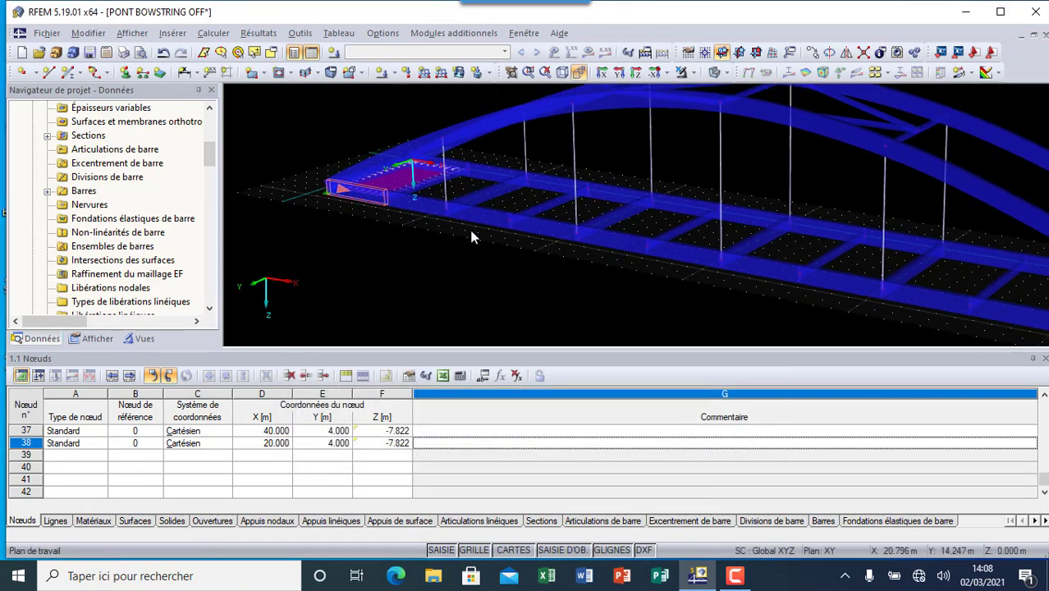
pyautogui.scroll(2, 353, 168)
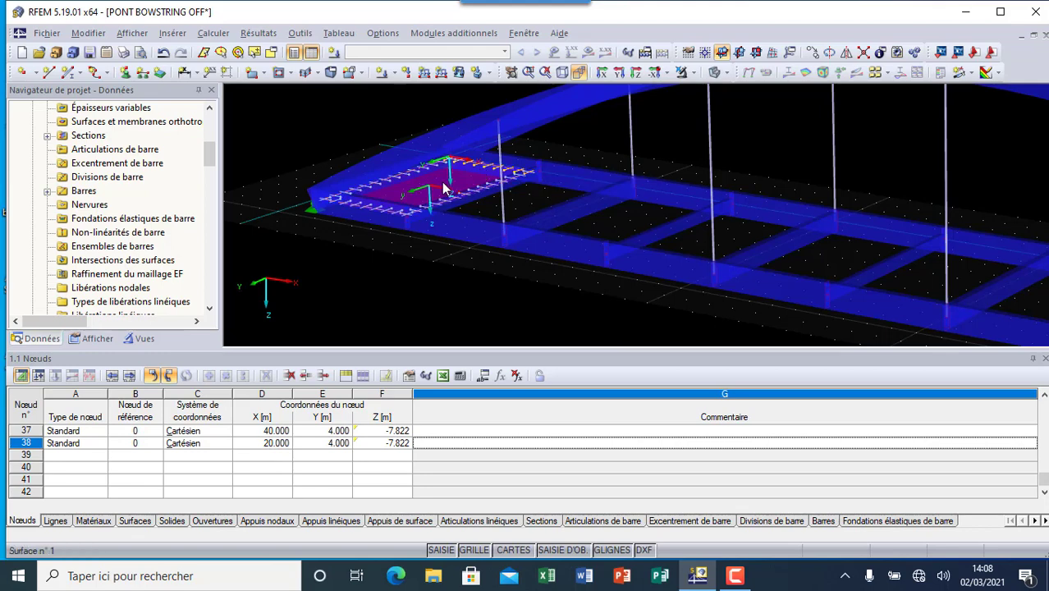
pyautogui.click(443, 189)
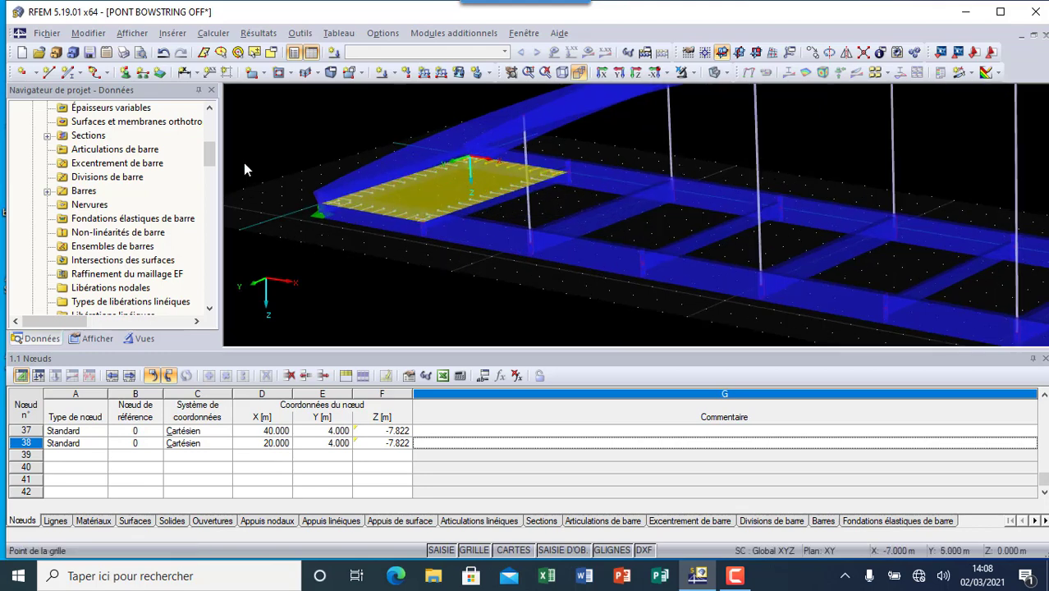
pyautogui.click(140, 338)
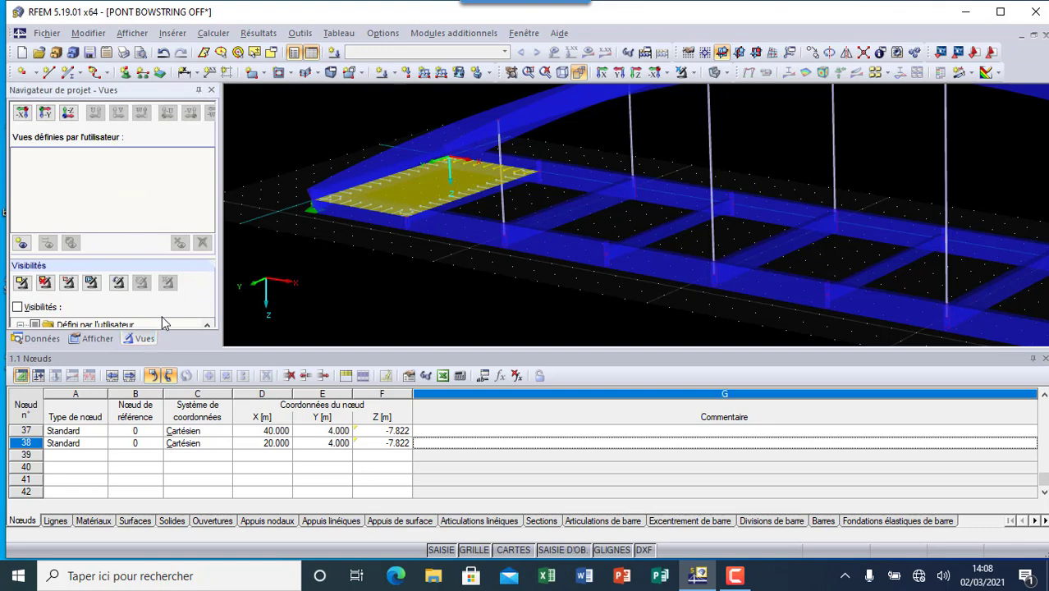
pyautogui.click(312, 52)
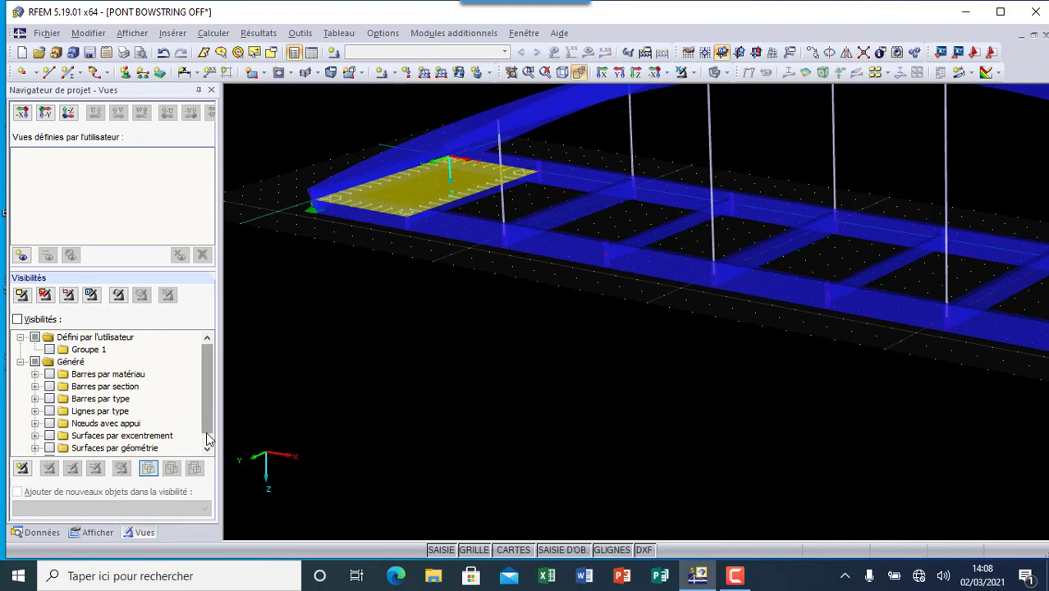
pyautogui.scroll(-1, 206, 434)
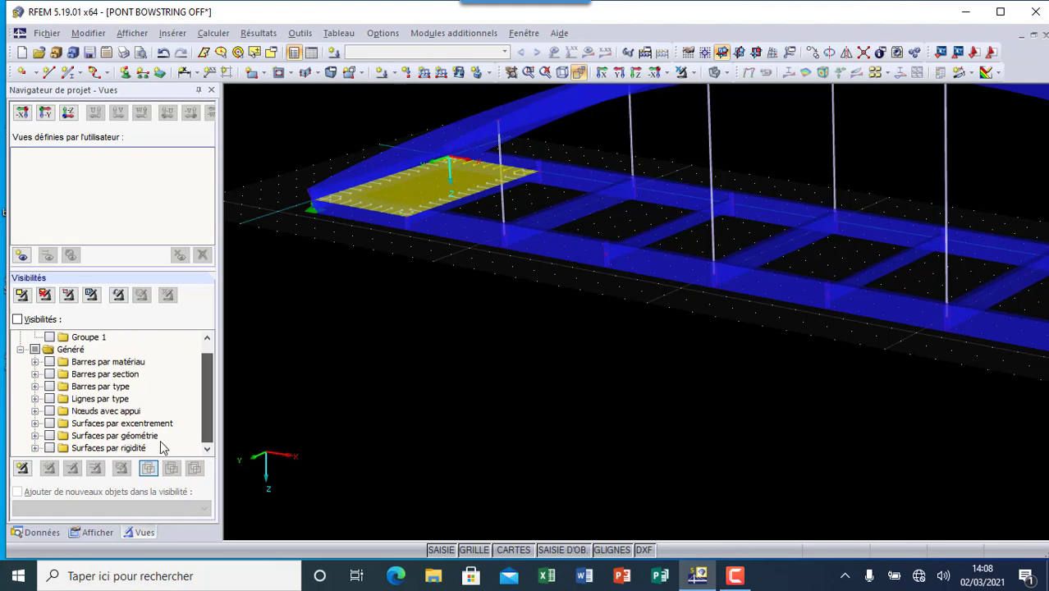
pyautogui.click(35, 448)
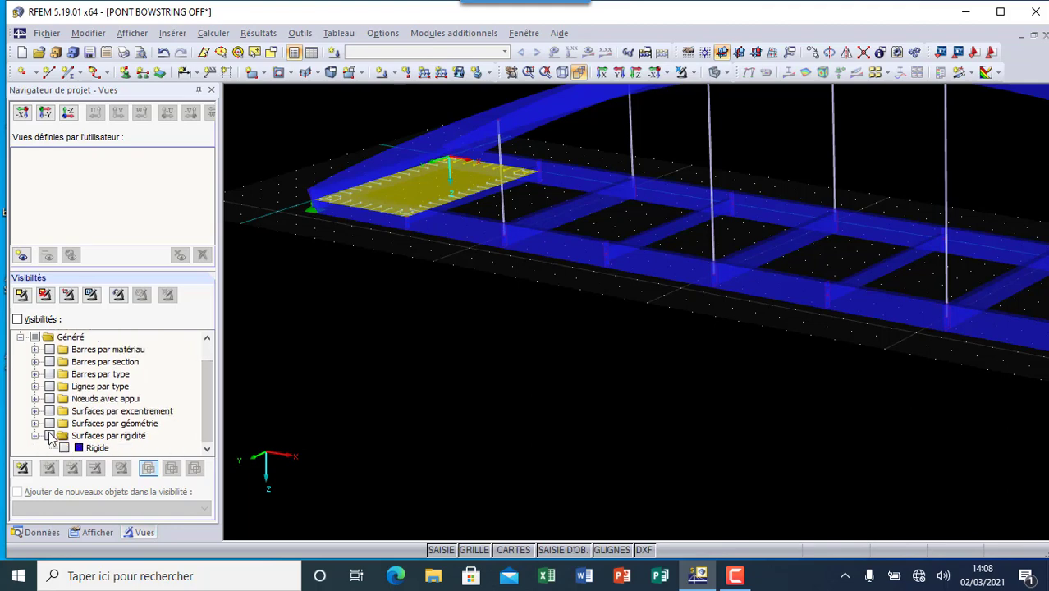
pyautogui.click(50, 436)
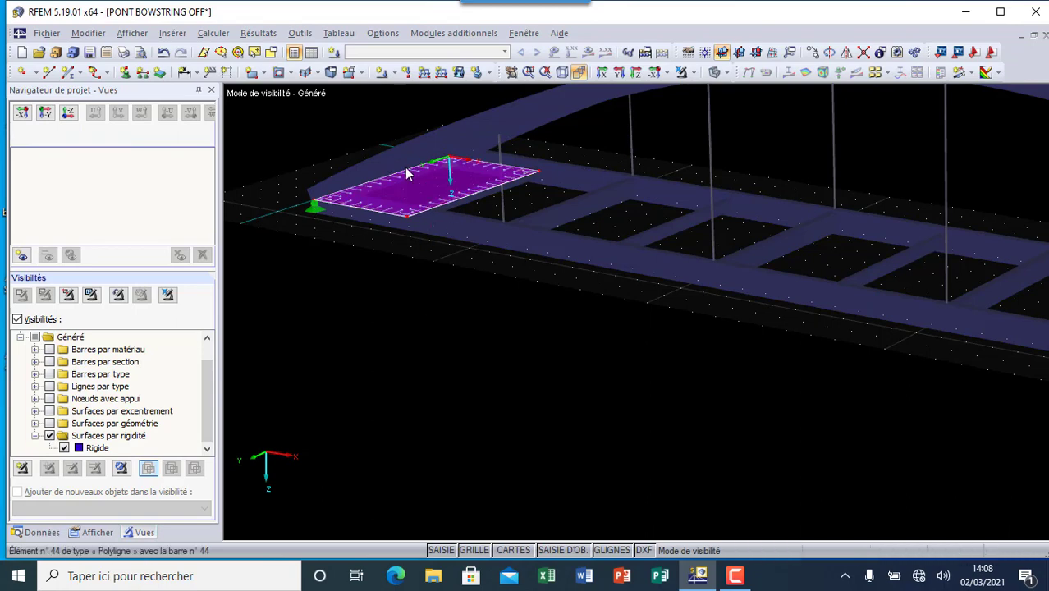
# Select the first-bay rigid surface with its lines and nodes and set up a copy operation with 11 copies
pyautogui.scroll(-5, 352, 328)
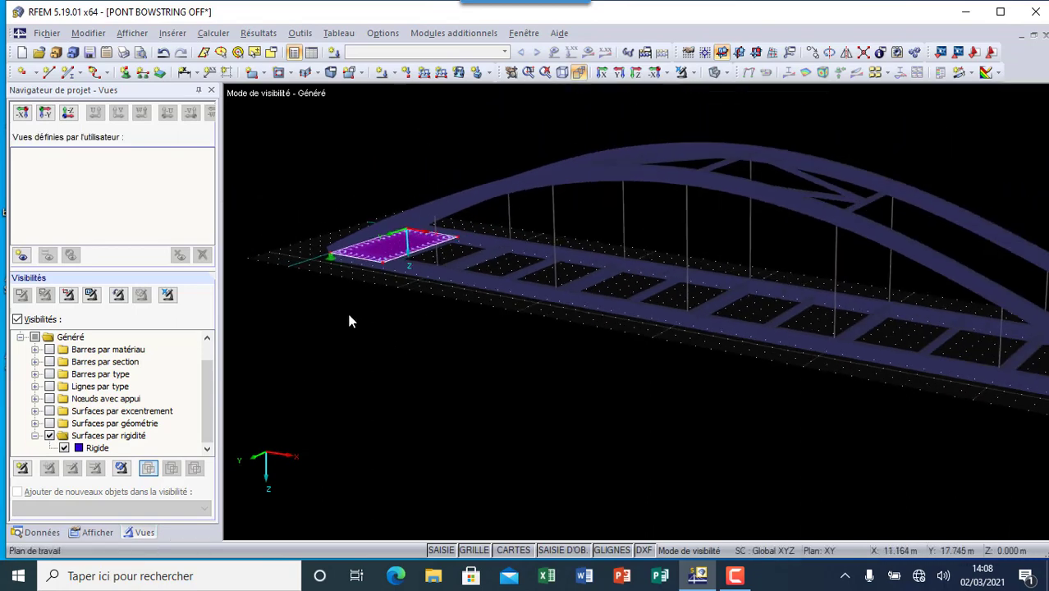
pyautogui.moveTo(292, 174); pyautogui.dragTo(488, 352)
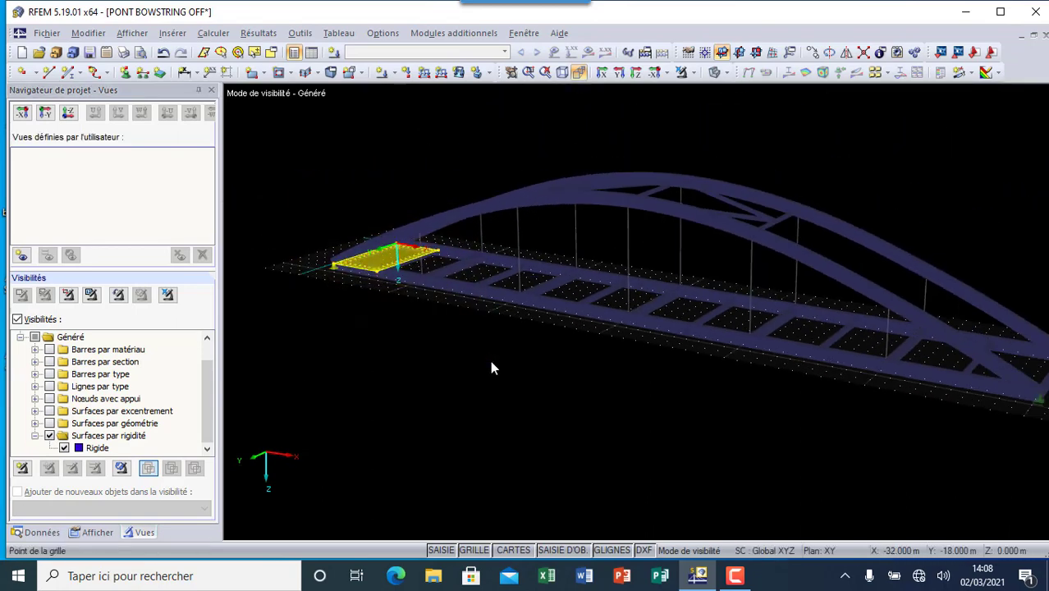
pyautogui.scroll(-2, 351, 168)
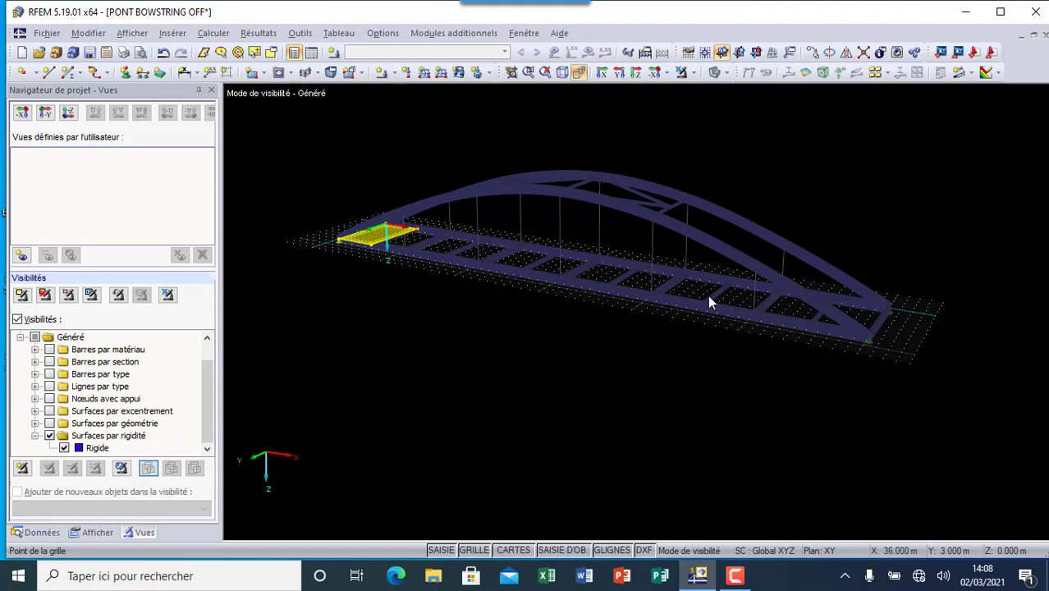
pyautogui.click(809, 53)
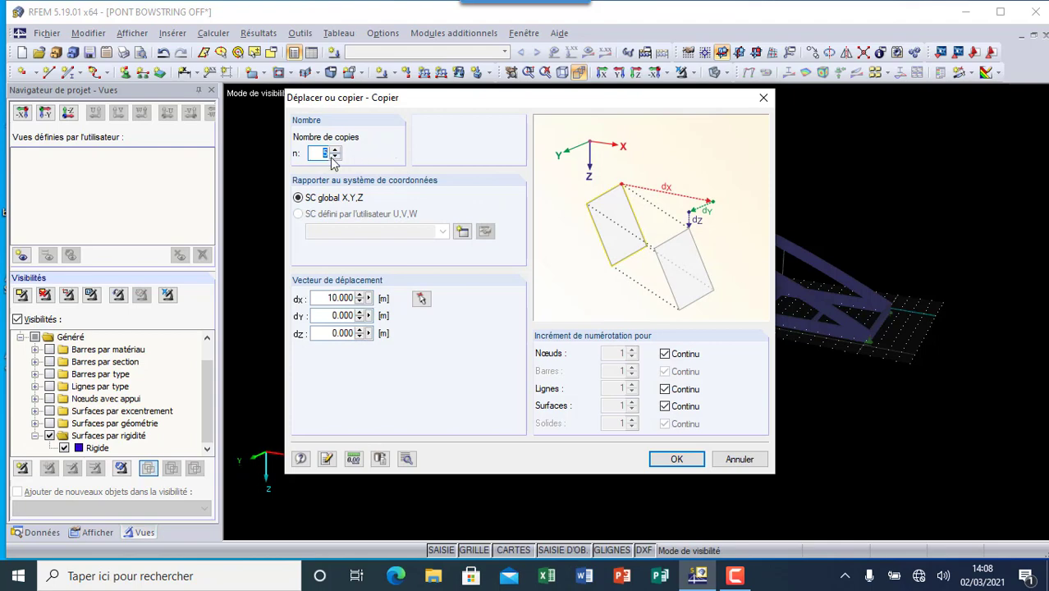
pyautogui.write('11')
# Define the copy vector as dX = 5 m from the surface's corner node at X = 0, Y = 8 m to X = 5 m, and create the copies
pyautogui.click(421, 300)
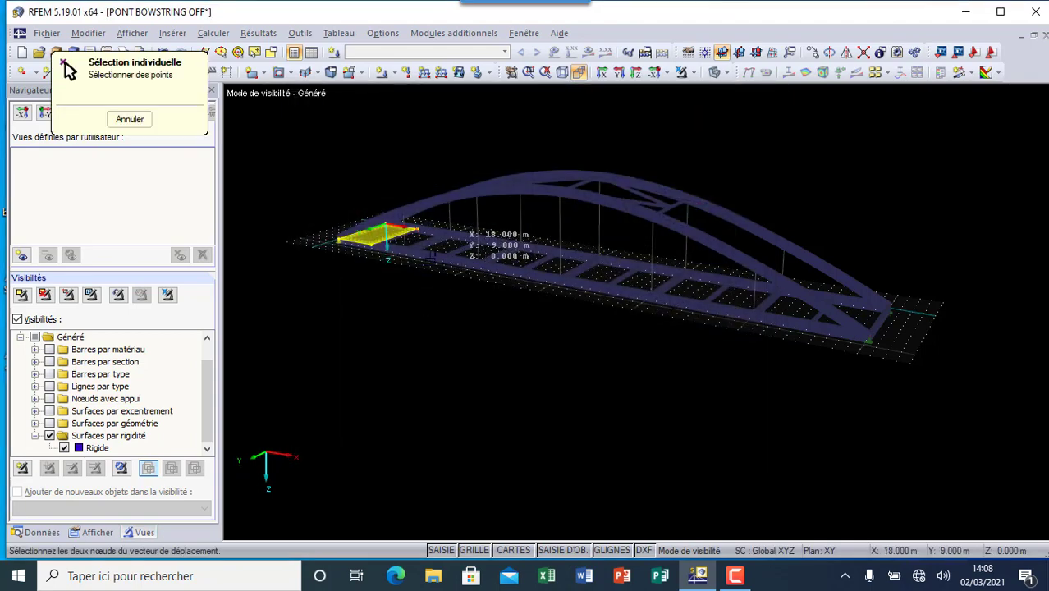
pyautogui.scroll(3, 352, 235)
pyautogui.click(337, 236)
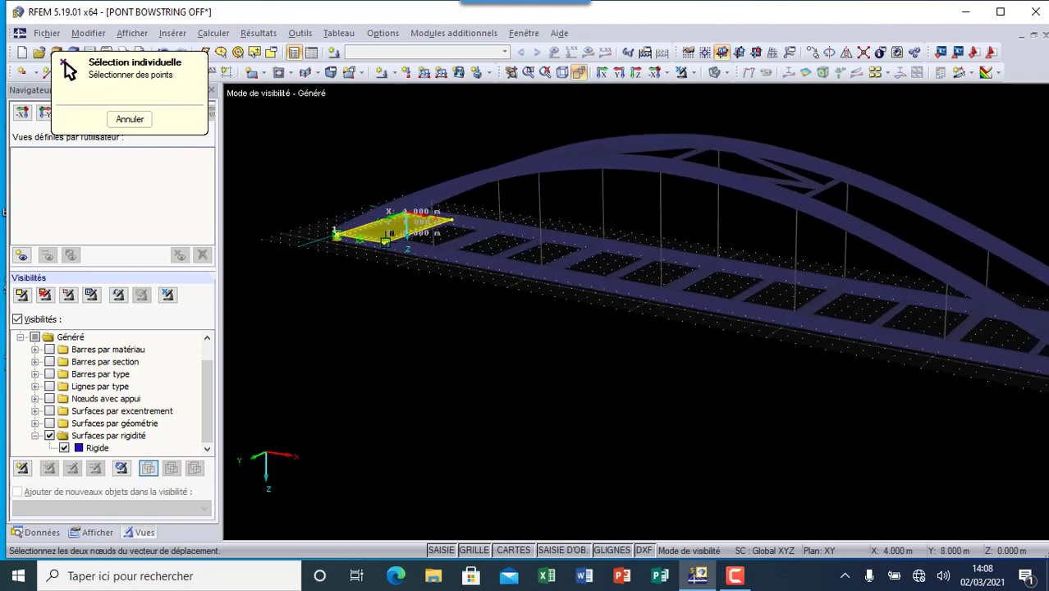
pyautogui.click(386, 241)
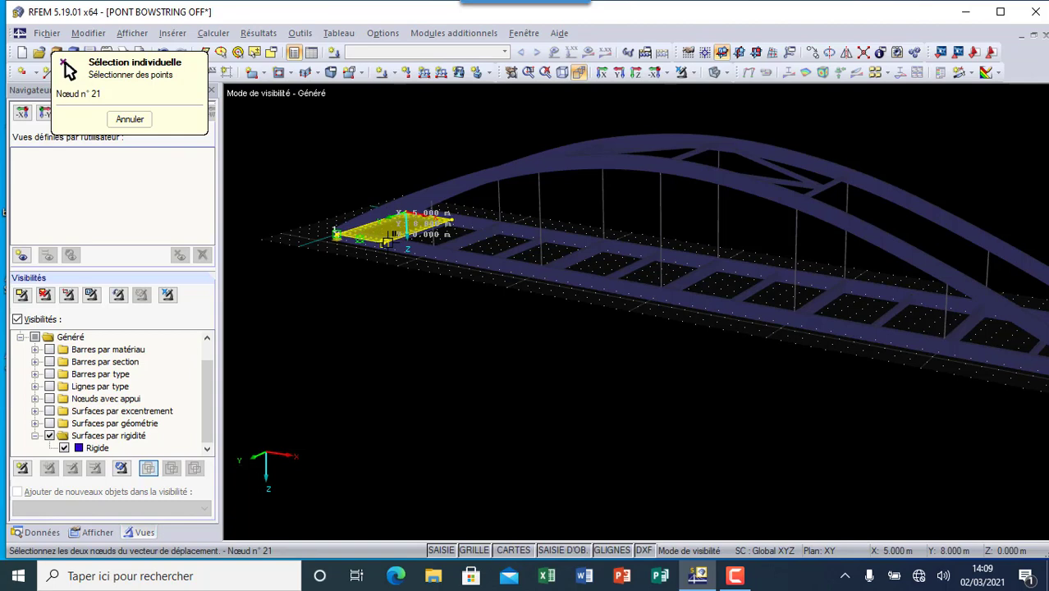
pyautogui.scroll(3, 387, 241)
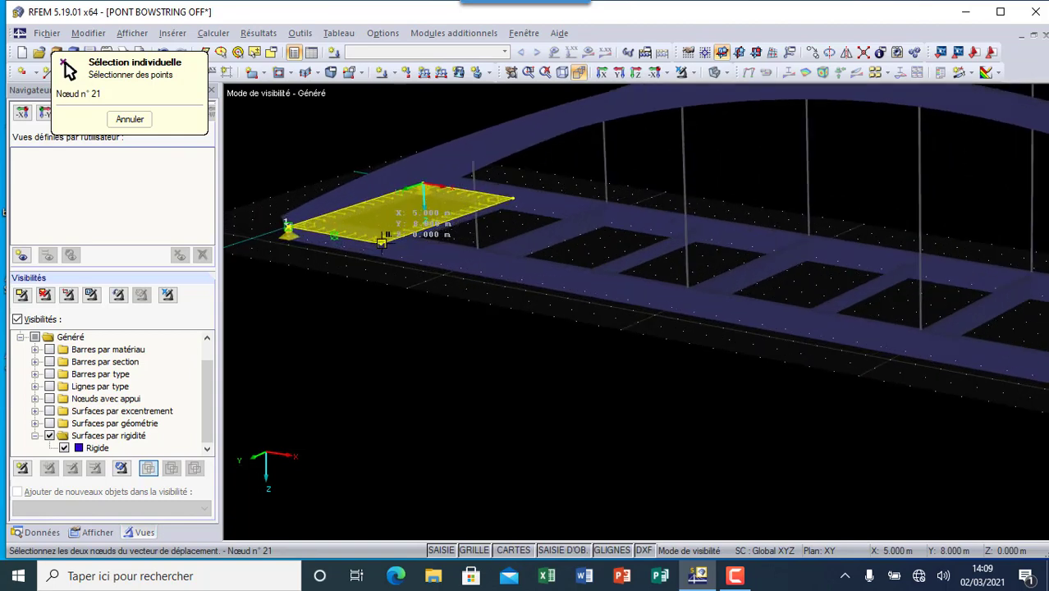
pyautogui.scroll(2, 382, 242)
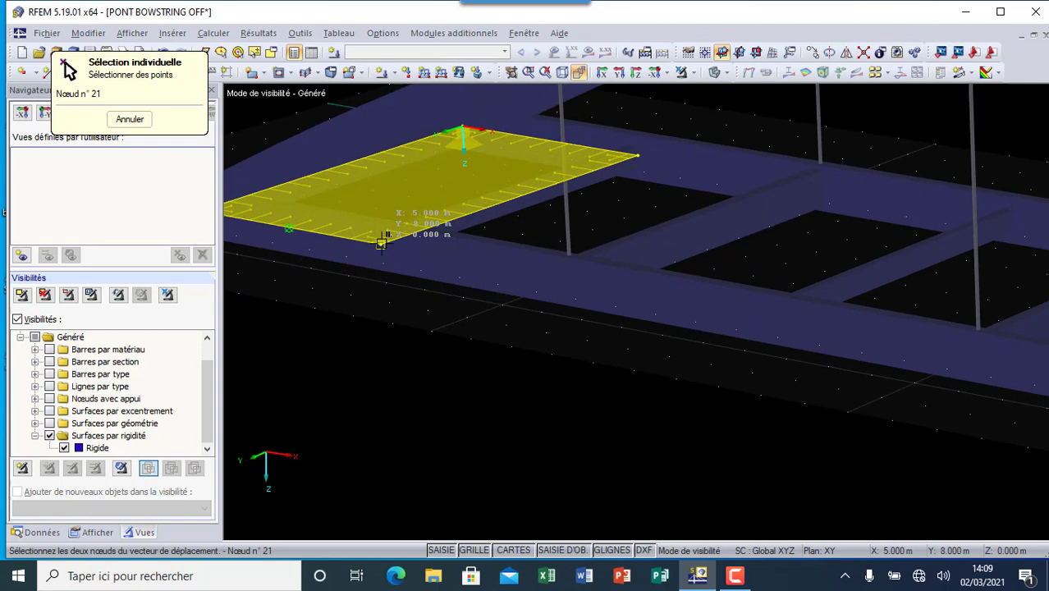
pyautogui.scroll(3, 382, 242)
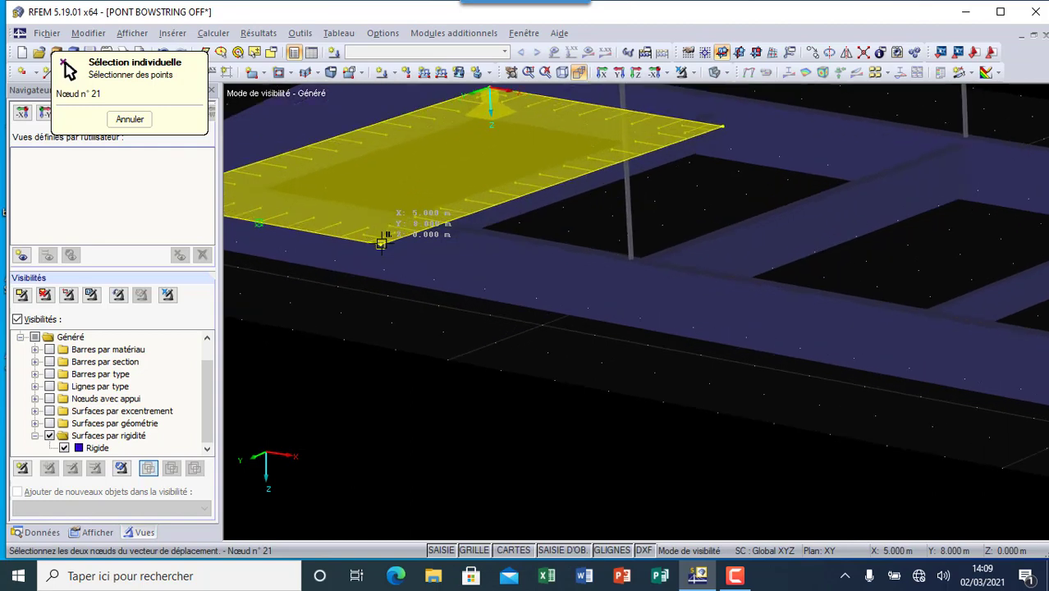
pyautogui.click(382, 244)
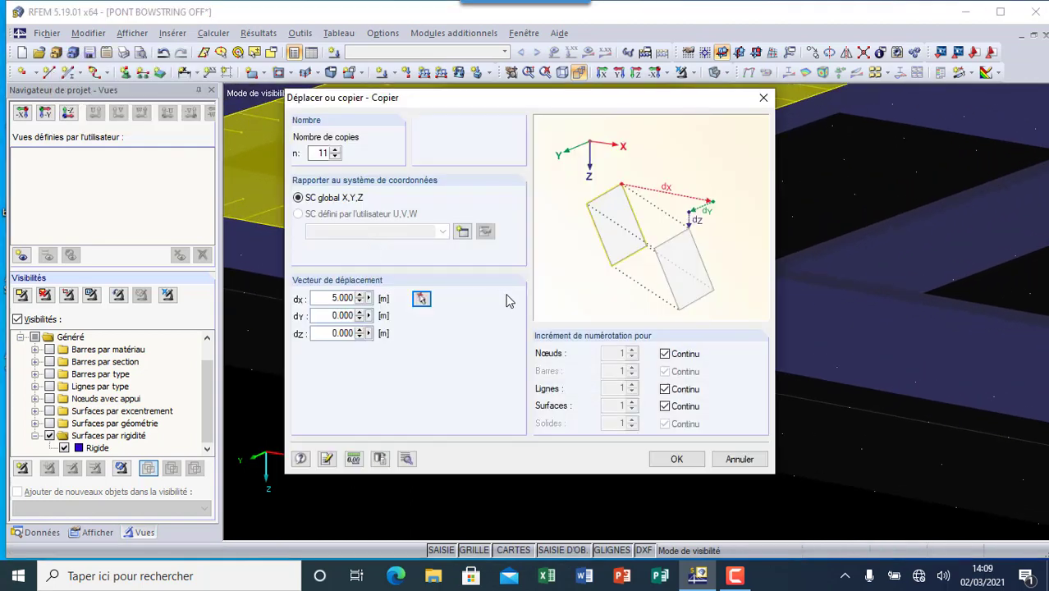
pyautogui.click(676, 460)
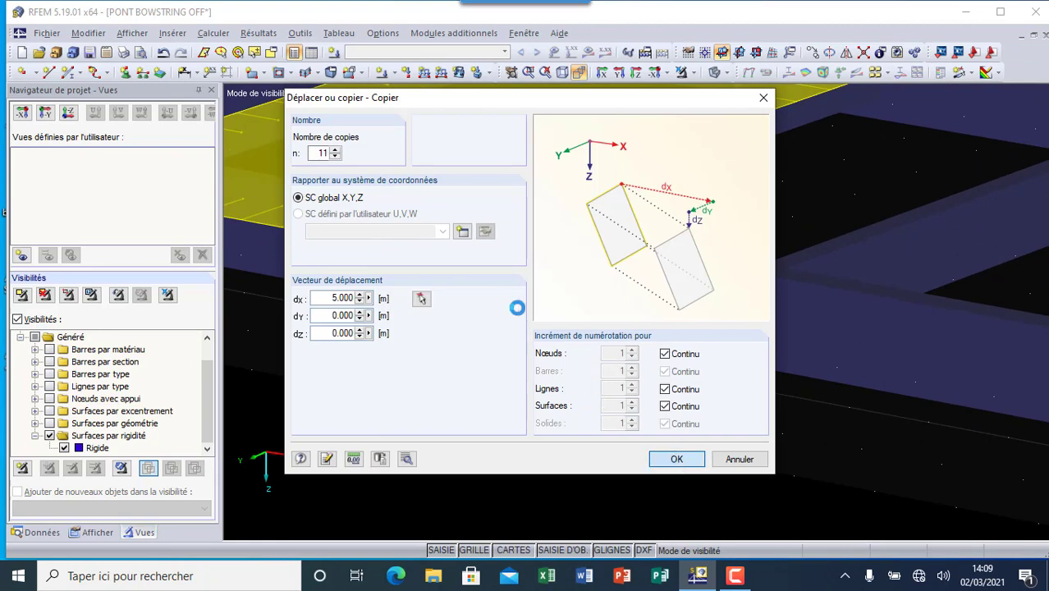
pyautogui.scroll(-10, 476, 277)
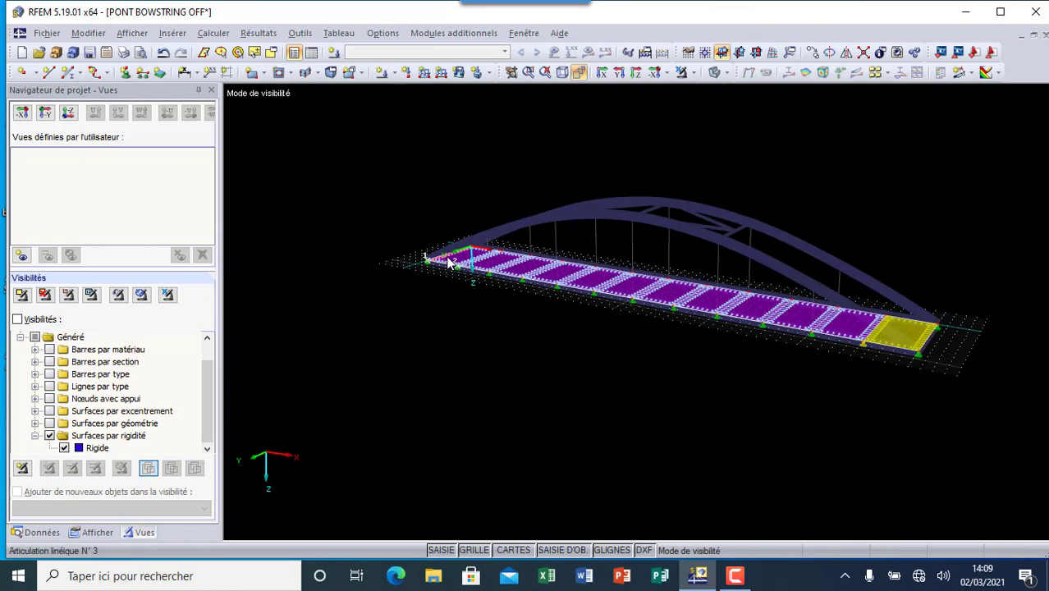
pyautogui.click(885, 229)
# Clear the Surfaces par rigidité filter and turn off visibility mode to display the complete bridge model
pyautogui.scroll(3, 640, 372)
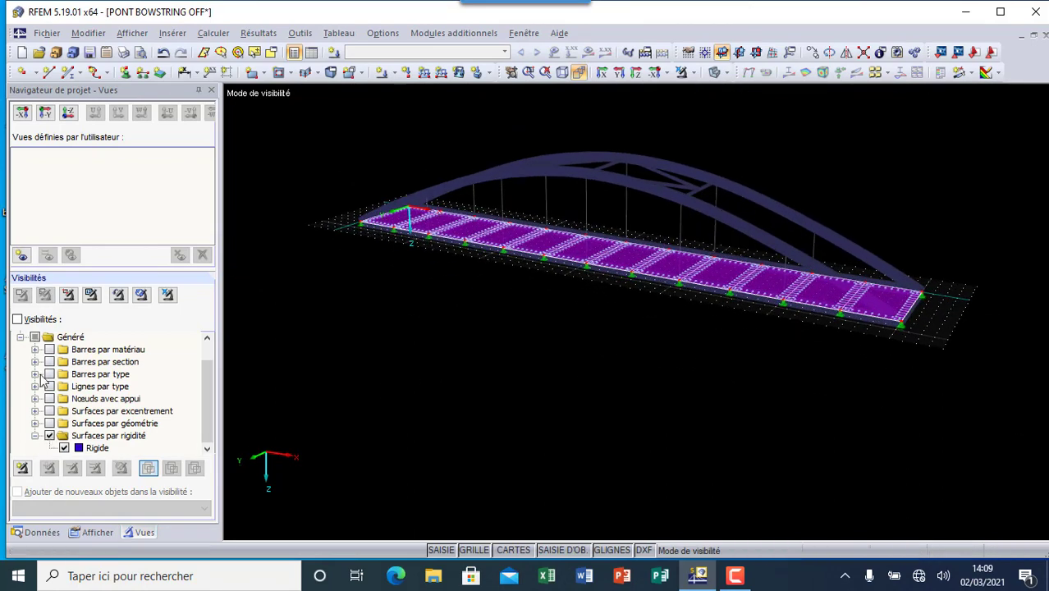
pyautogui.click(50, 436)
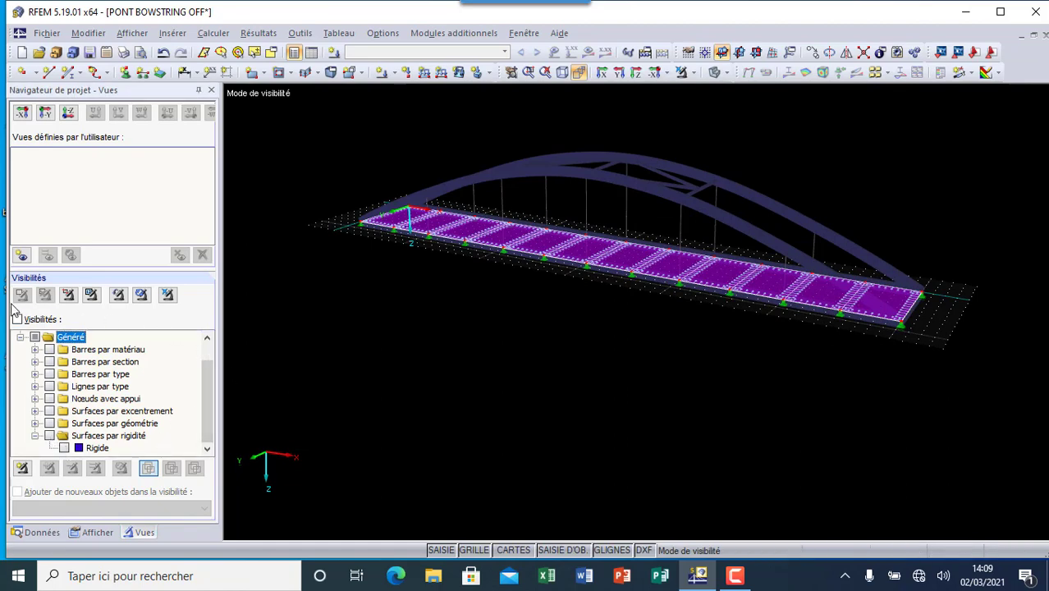
pyautogui.click(486, 129)
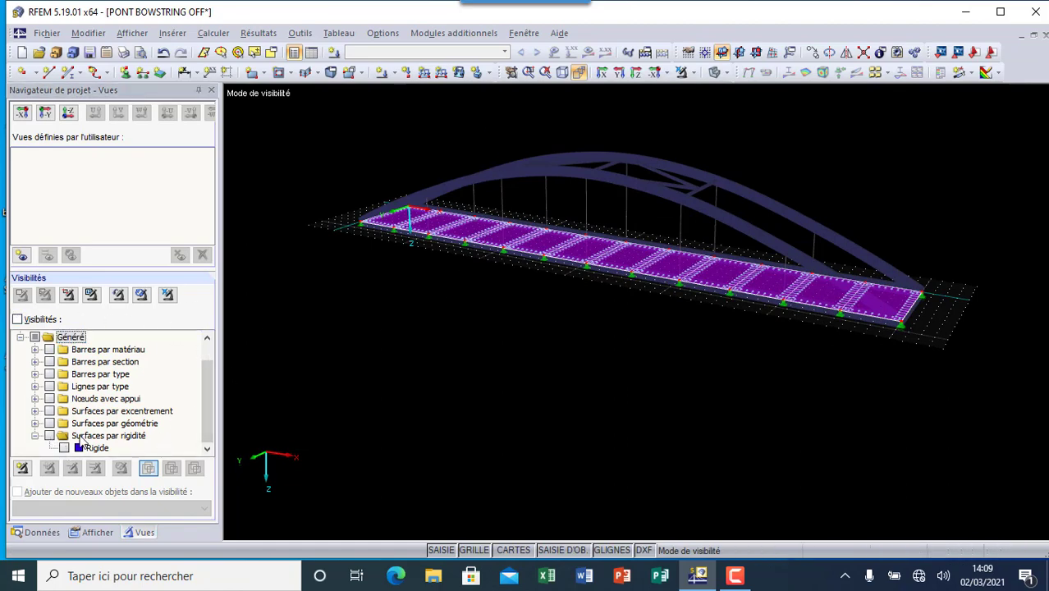
pyautogui.click(18, 319)
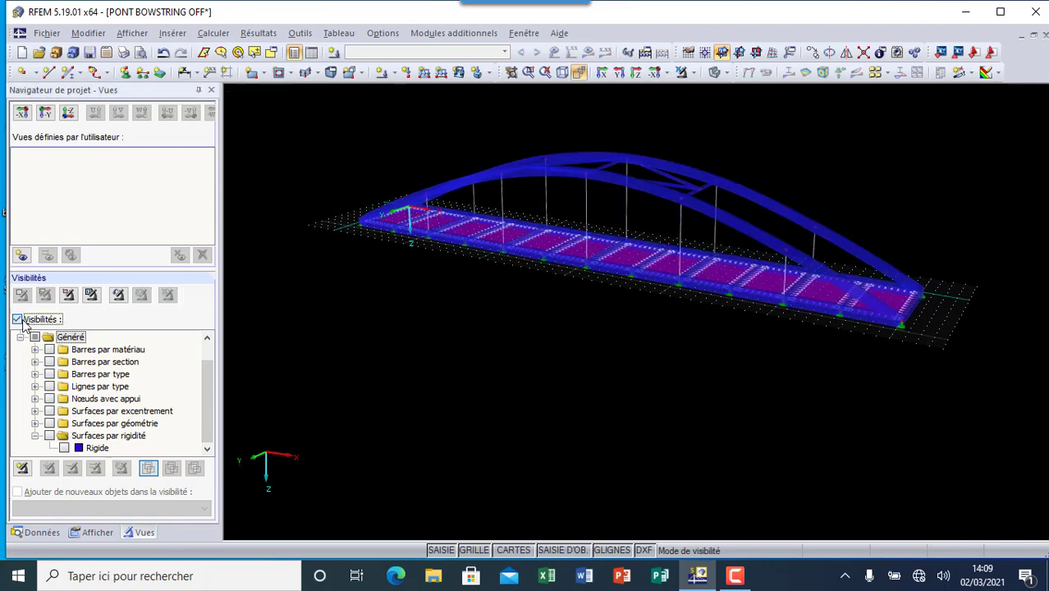
pyautogui.scroll(2, 684, 224)
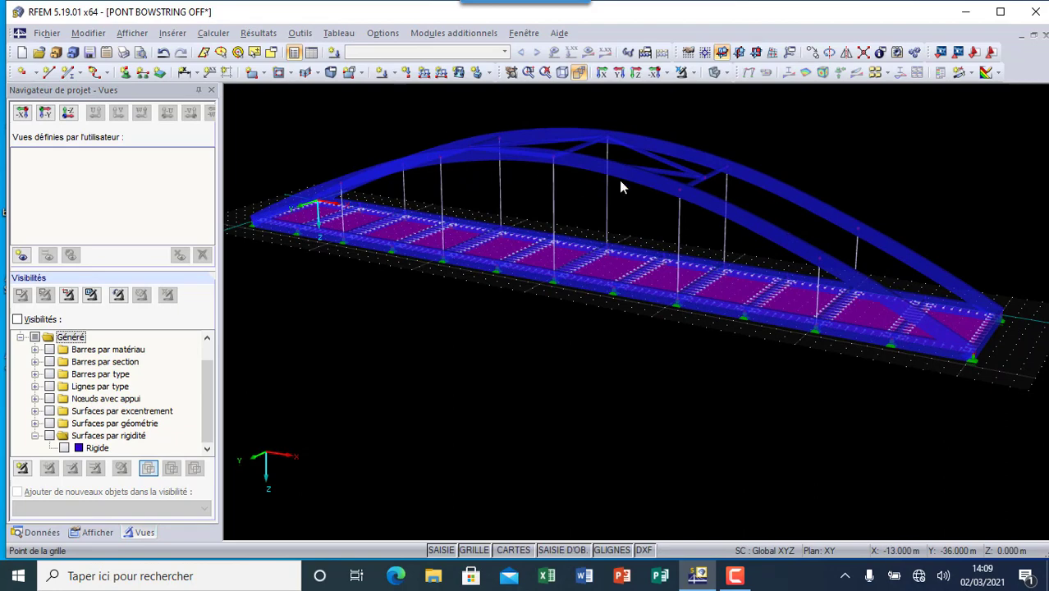
pyautogui.scroll(-3, 796, 329)
pyautogui.scroll(1, 970, 405)
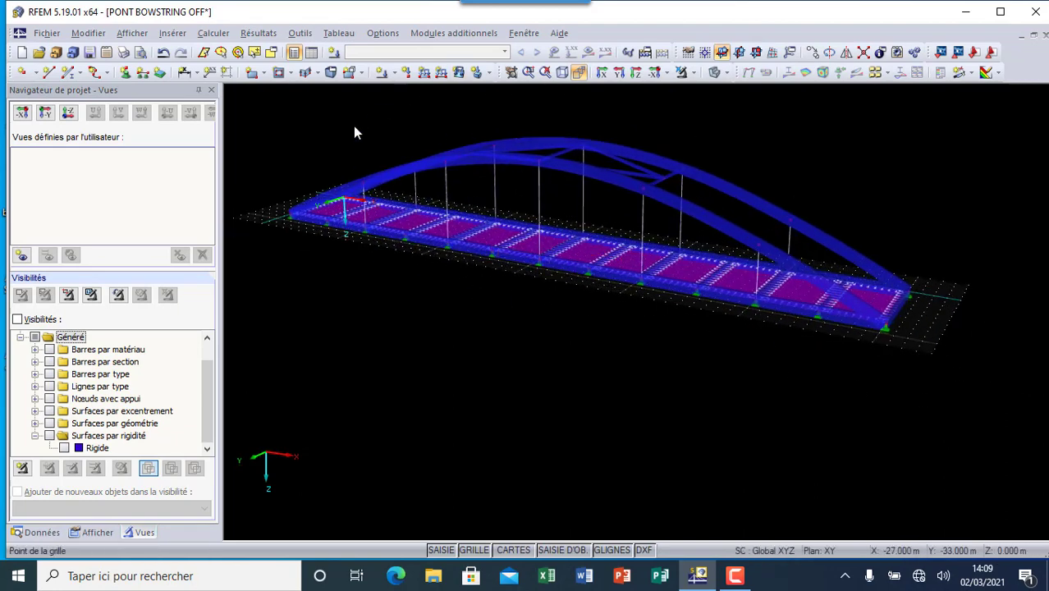
pyautogui.click(737, 576)
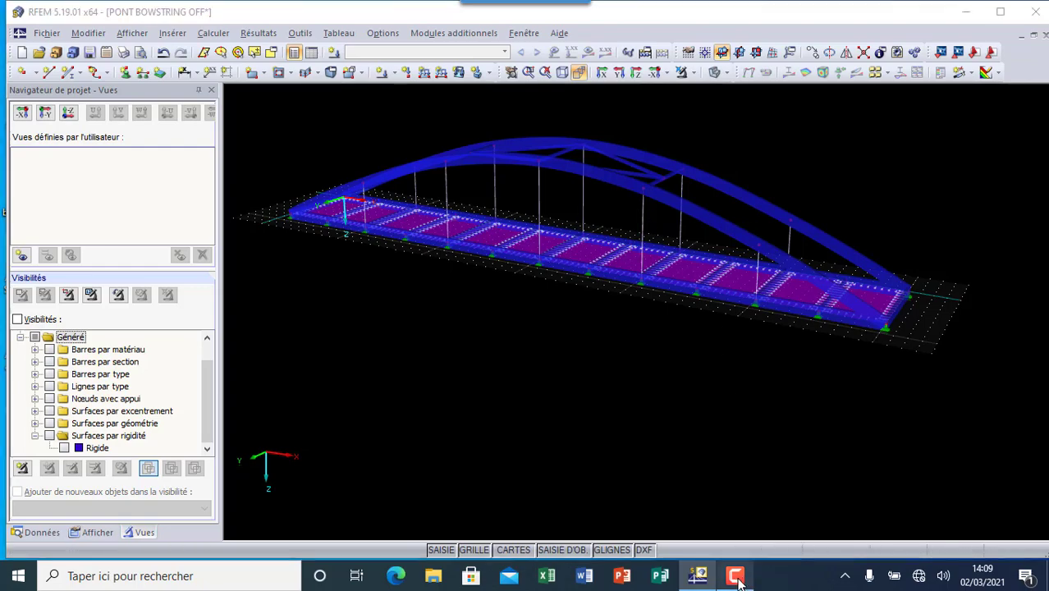